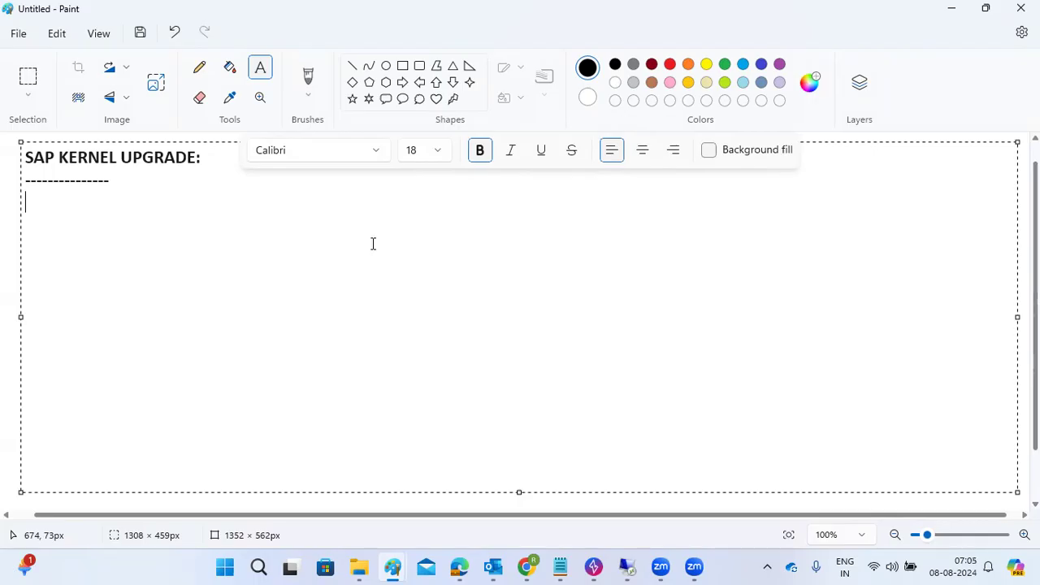
Add the line "KERNEL is the core component of any SAP system.." under the heading, then list SAPEXE and SAPEXEDB on separate lines below a blank line
type("KERNEL is the core")
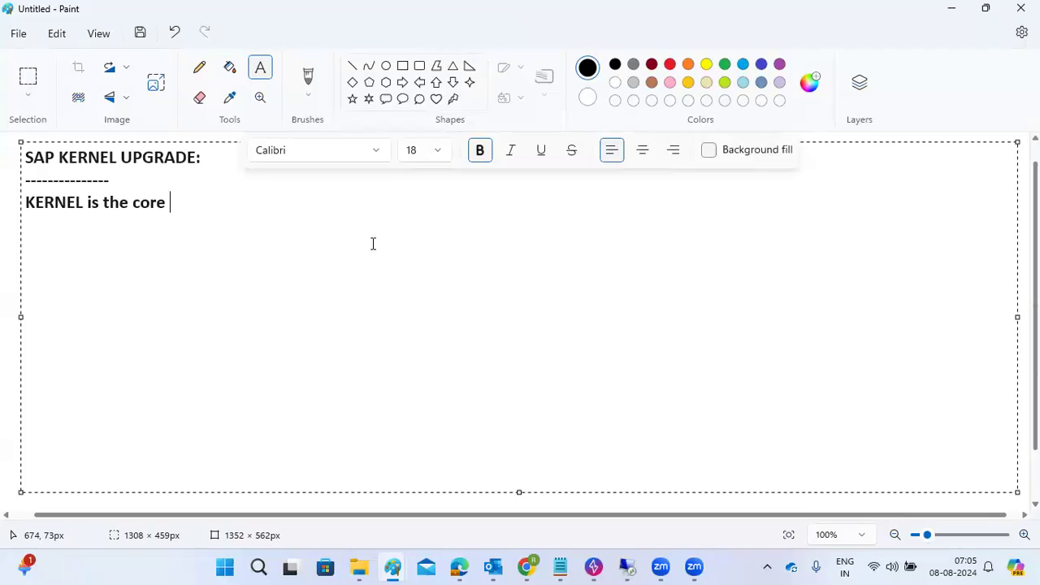
type("component of any SAP system..")
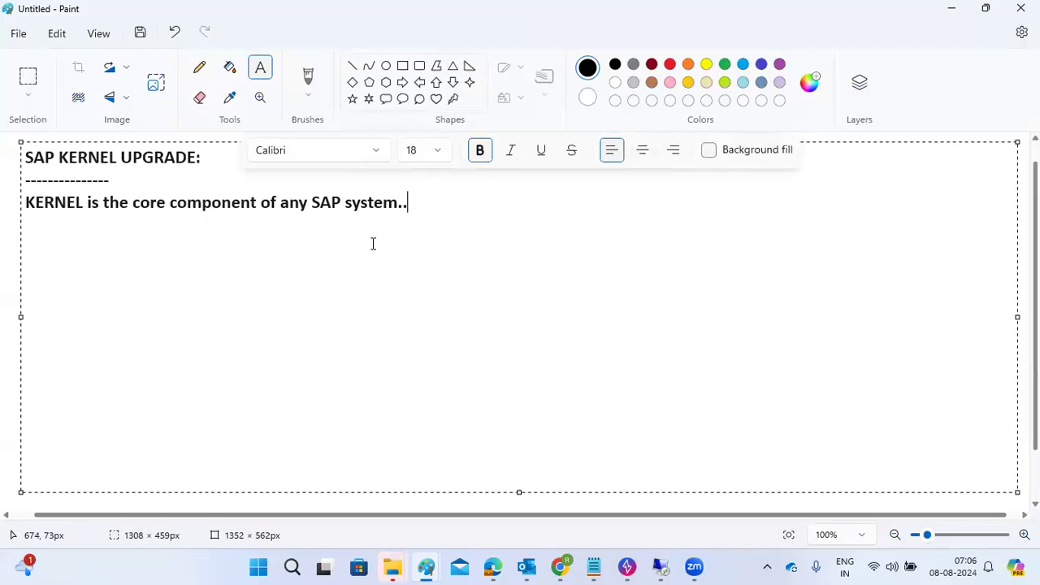
key("Return")
key("Return")
type("SAPEXE")
key("Return")
type("SAPEXEDB")
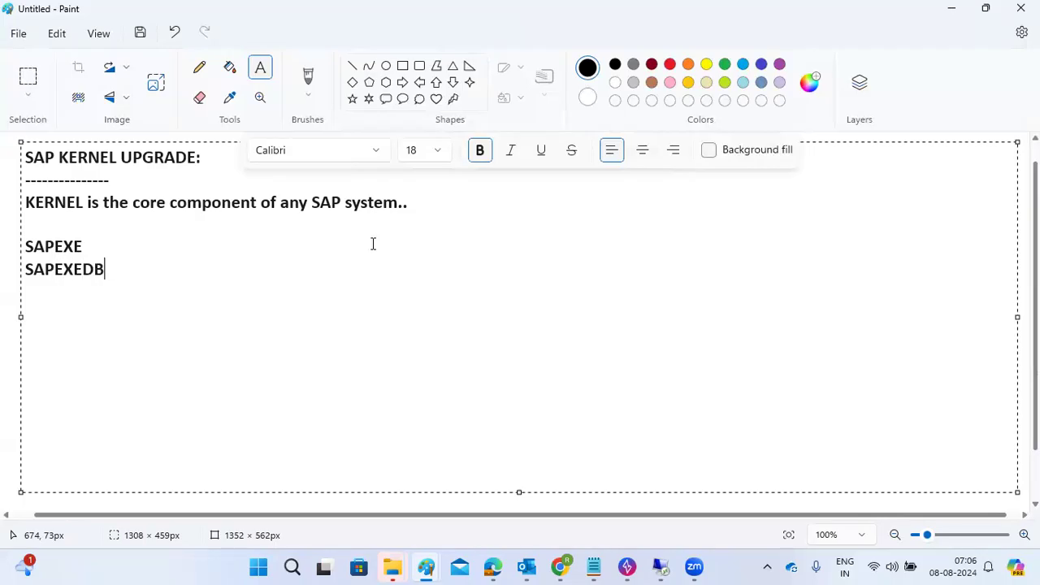
Annotate the SAPEXE line with "_--DB independent" and the SAPEXEDB line with "_ DB dependent"
type("_")
key("Up")
type("_")
type("--")
type("DB inpd")
type("e")
key("BackSpace")
key("BackSpace")
key("BackSpace")
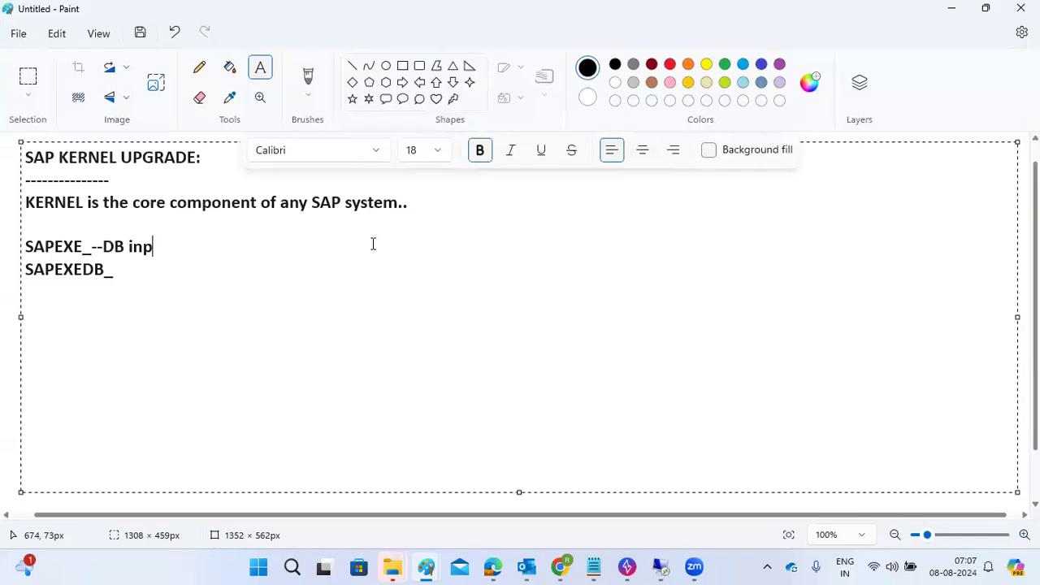
type("d")
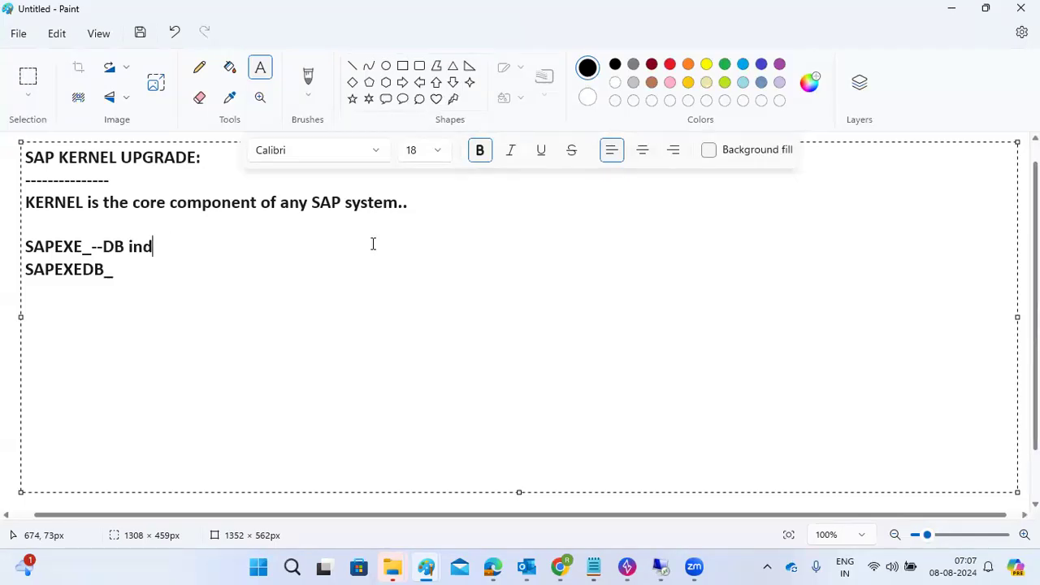
type("ependent")
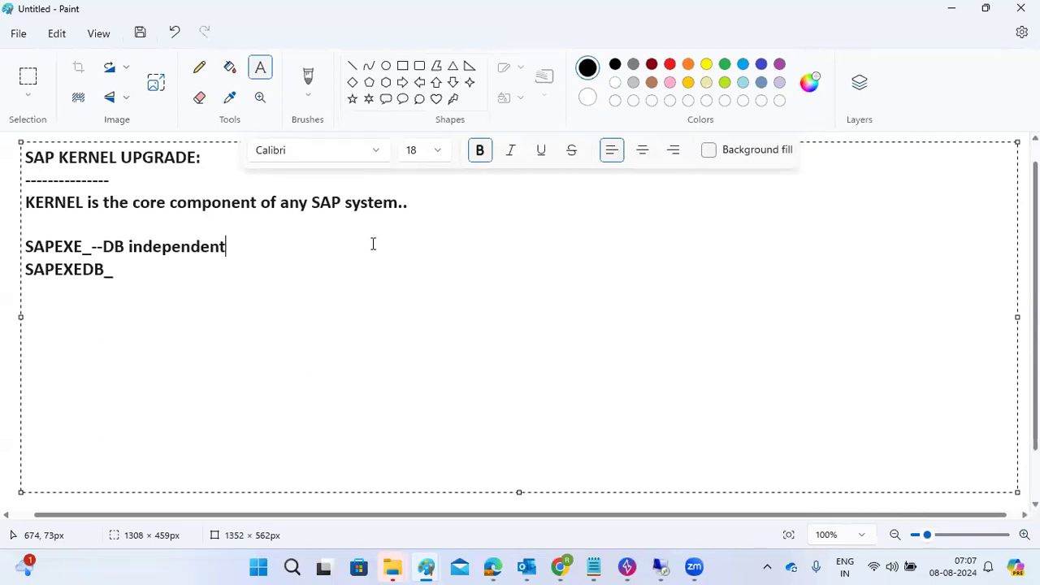
key("Down")
type("DB dependent")
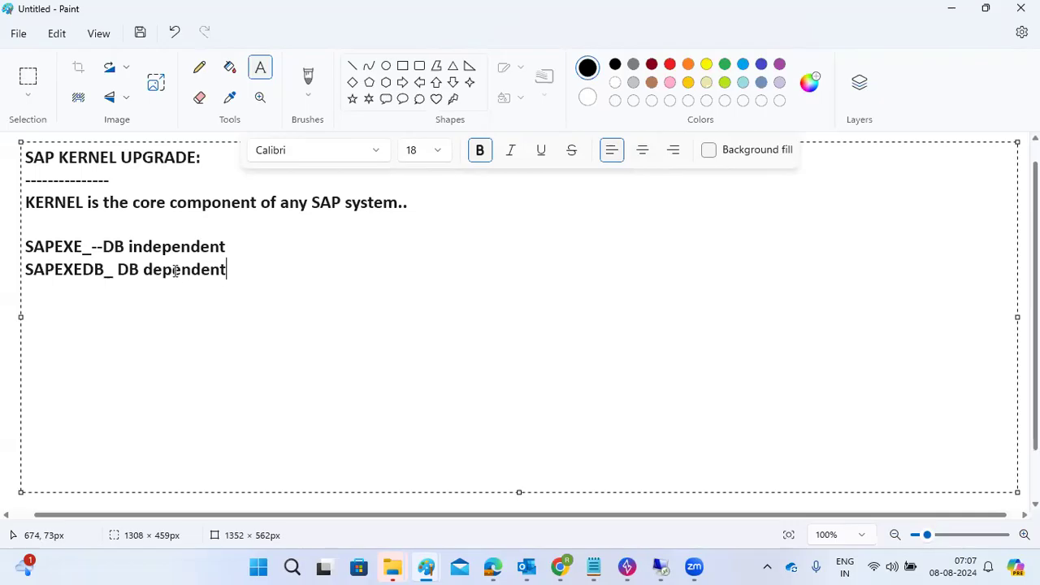
left_click_drag(153, 270, 175, 272)
left_click_drag(127, 246, 212, 246)
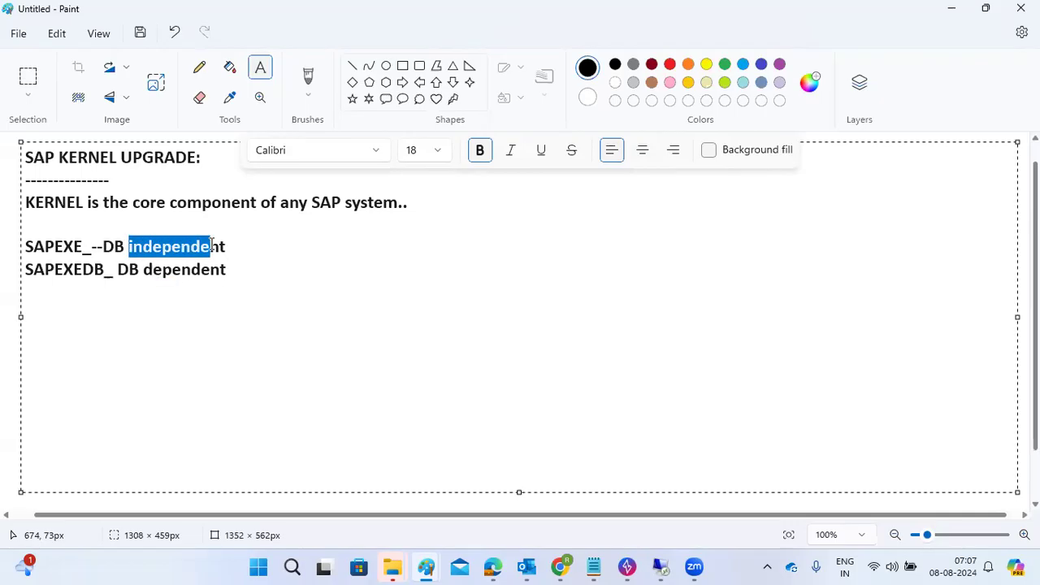
left_click_drag(127, 246, 192, 252)
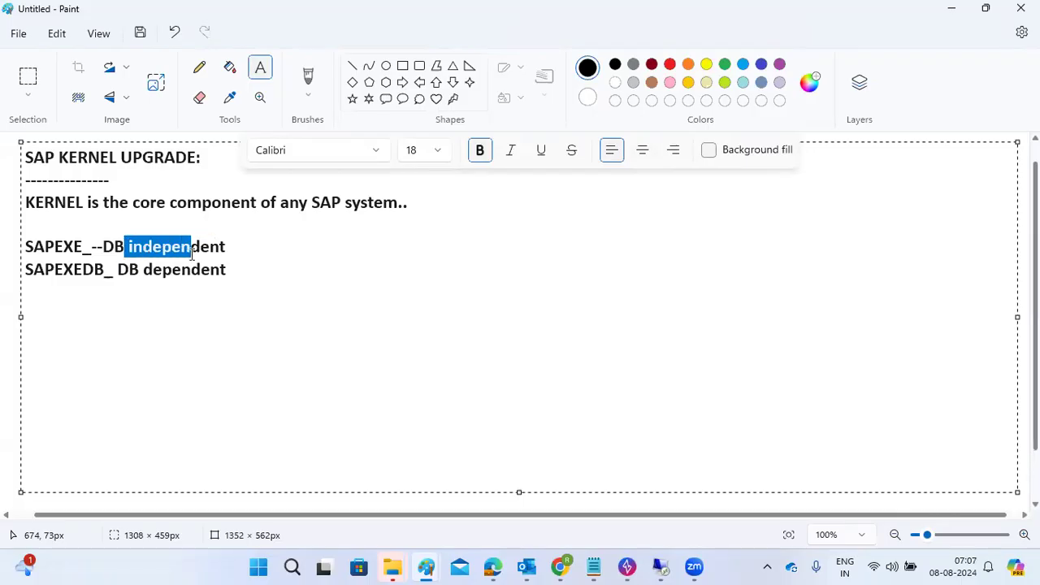
left_click(230, 269)
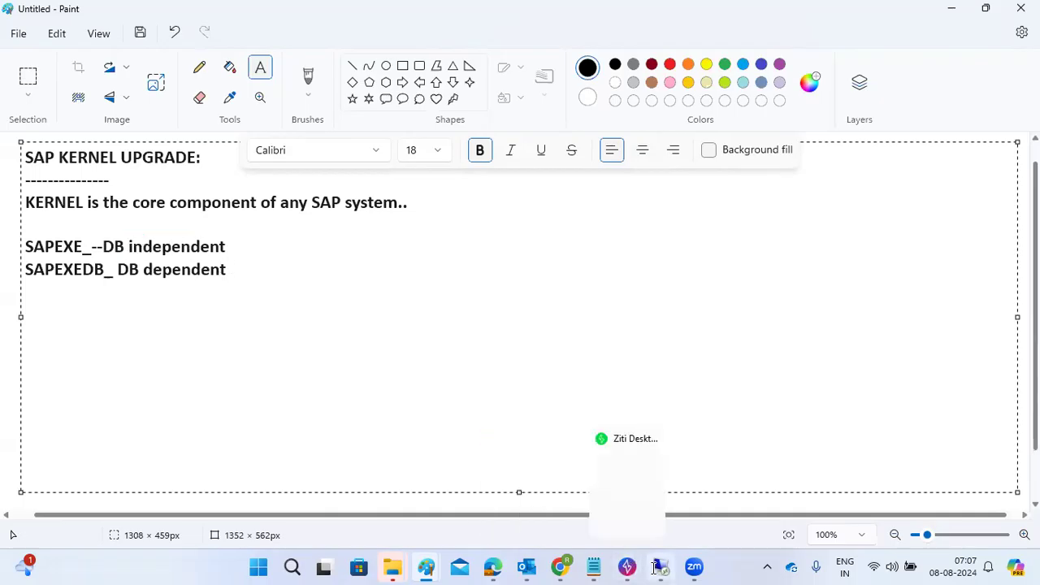
Switch to the open remote desktop session, launch Remote Desktop Connection with mstsc there, and choose kponline as the computer
mouse_move(658, 566)
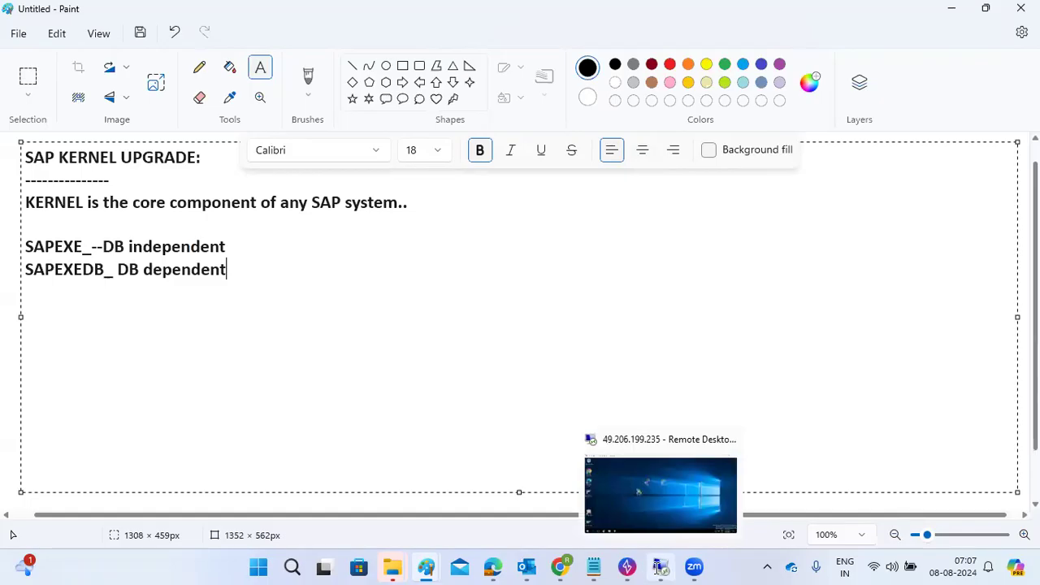
left_click(682, 496)
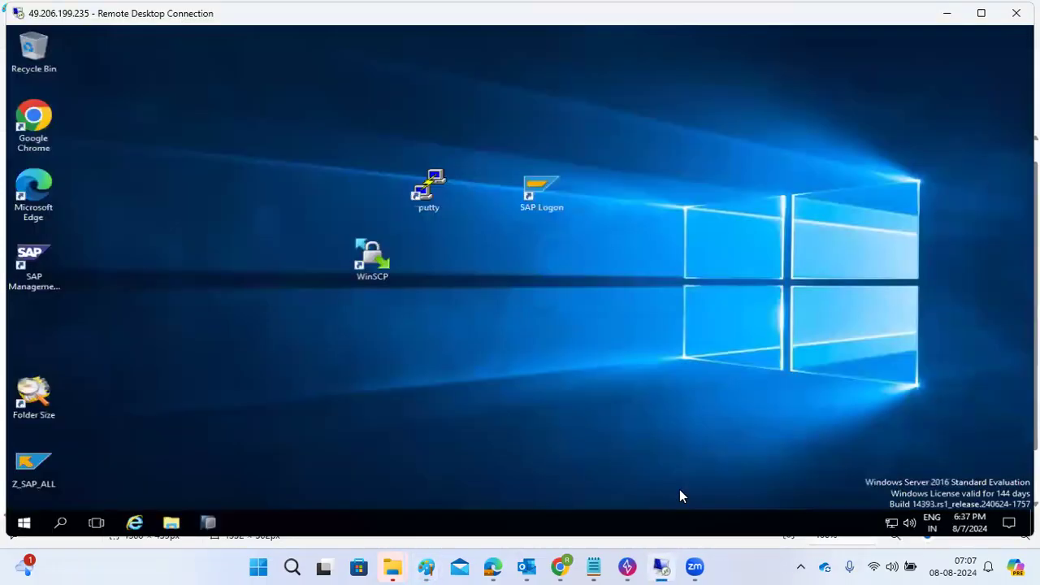
left_click(65, 521)
type("mstsc")
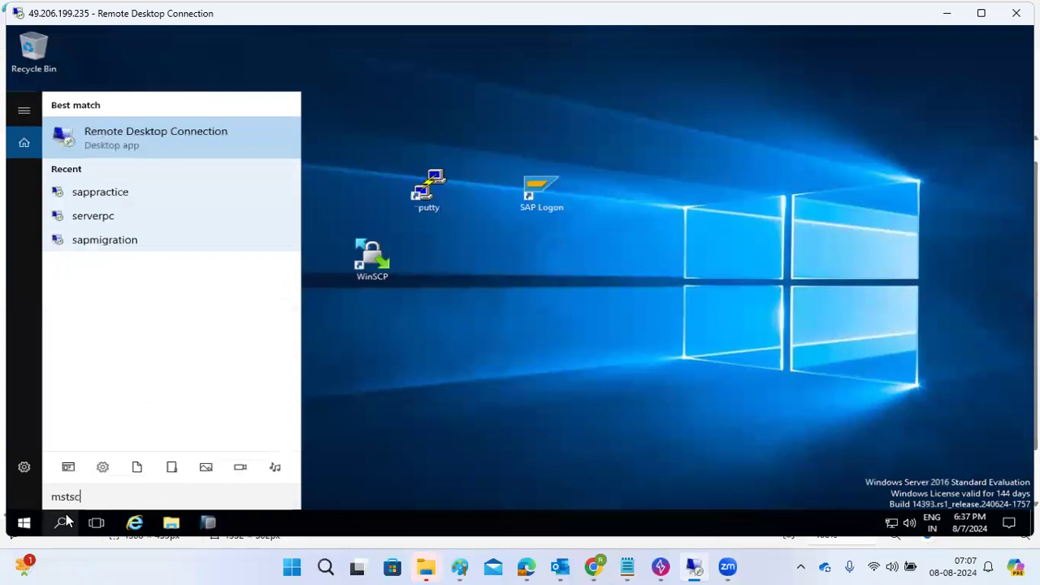
key("Return")
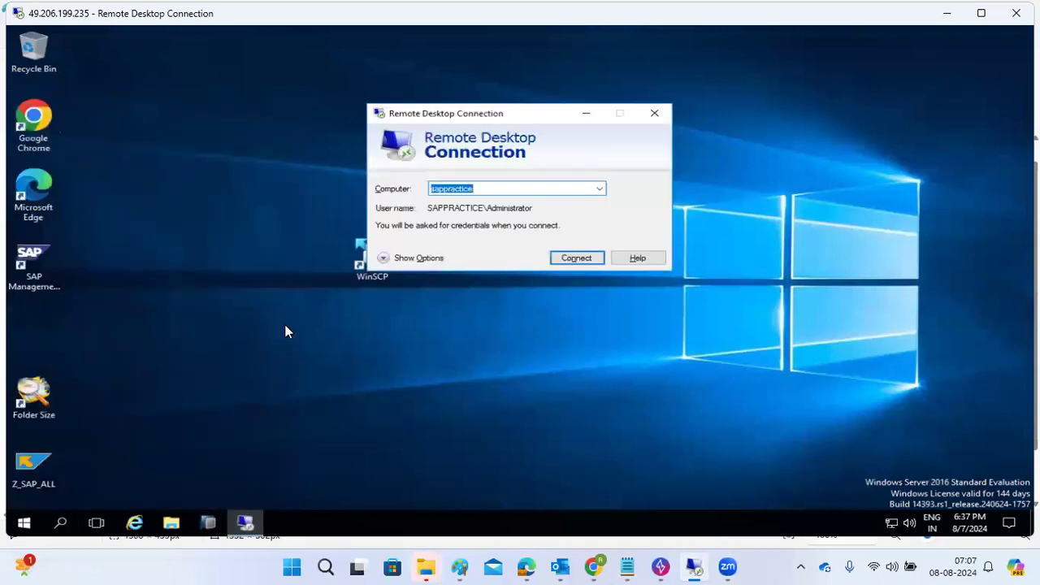
left_click(602, 188)
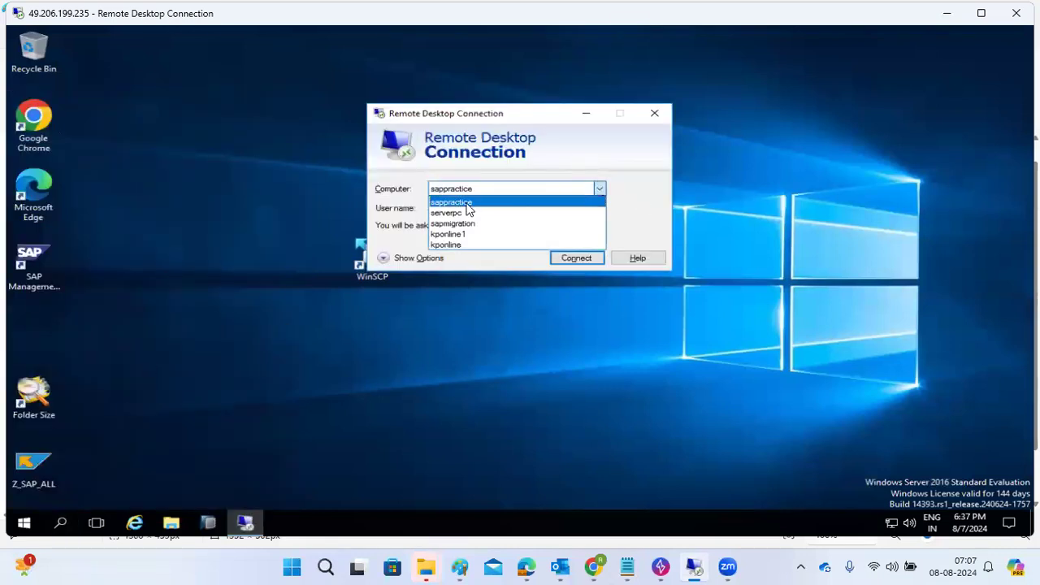
left_click(455, 244)
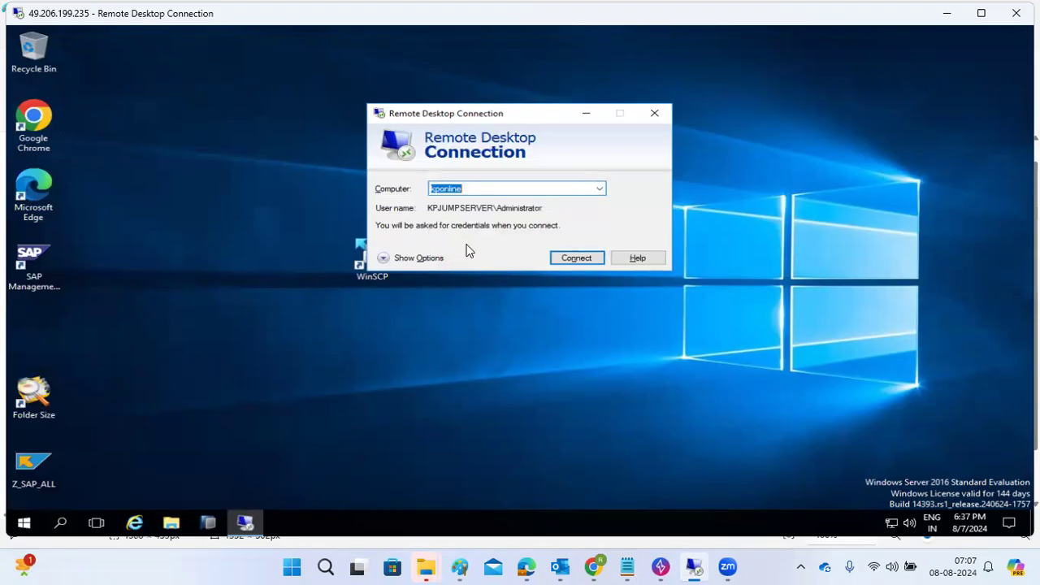
Show the connection options, enter nw1ad as the user name, and start connecting to kponline
left_click(418, 259)
left_click(605, 256)
double_click(605, 256)
type("nw1ad")
key("Return")
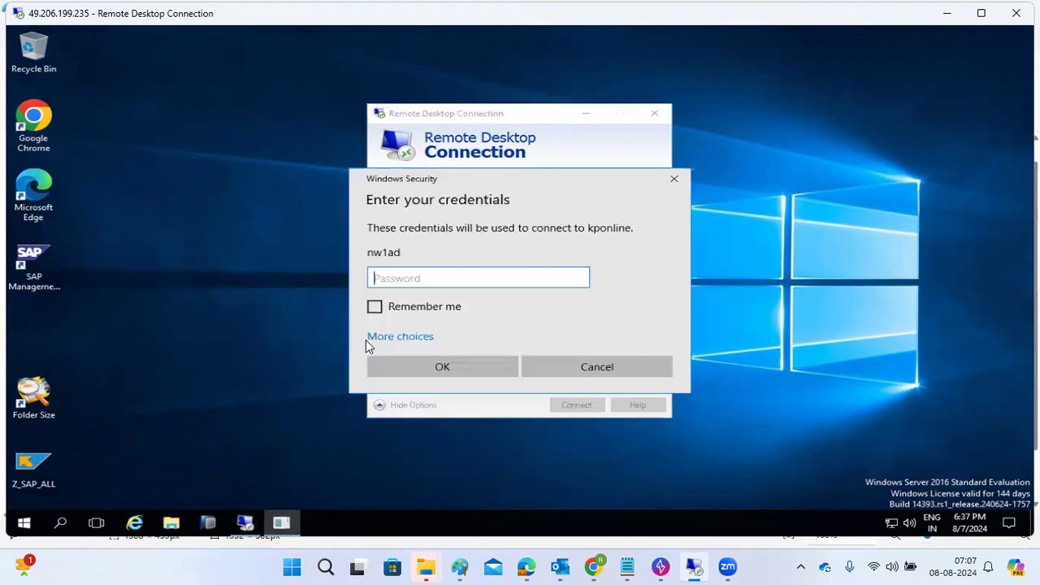
Sign in to kponline with a different account, nw1adm, entering the account password and accepting the connection prompt
left_click(382, 336)
left_click(420, 403)
type("nw1adm")
key("Tab")
type("••••••••••")
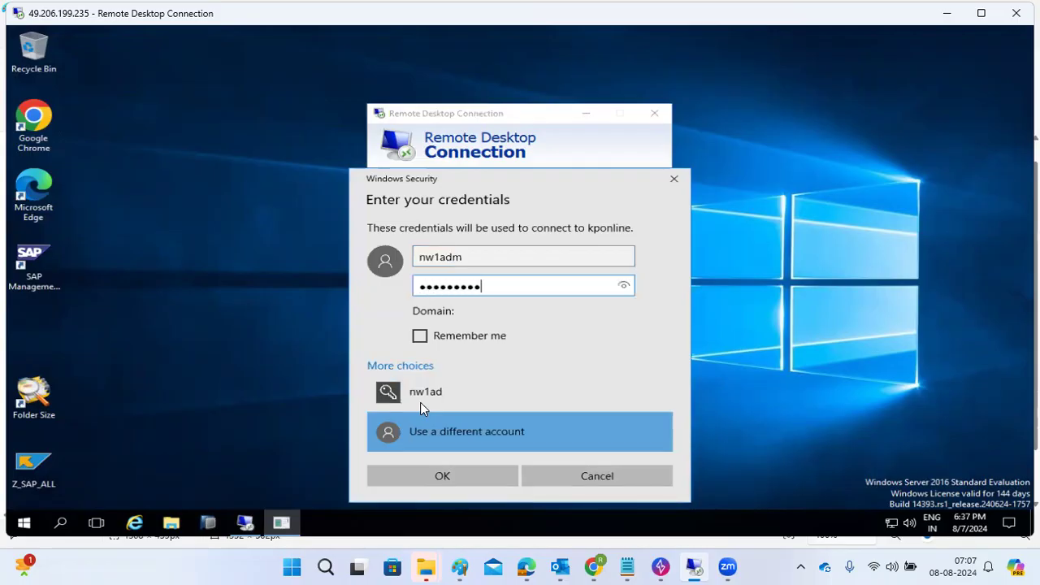
key("Return")
left_click(559, 375)
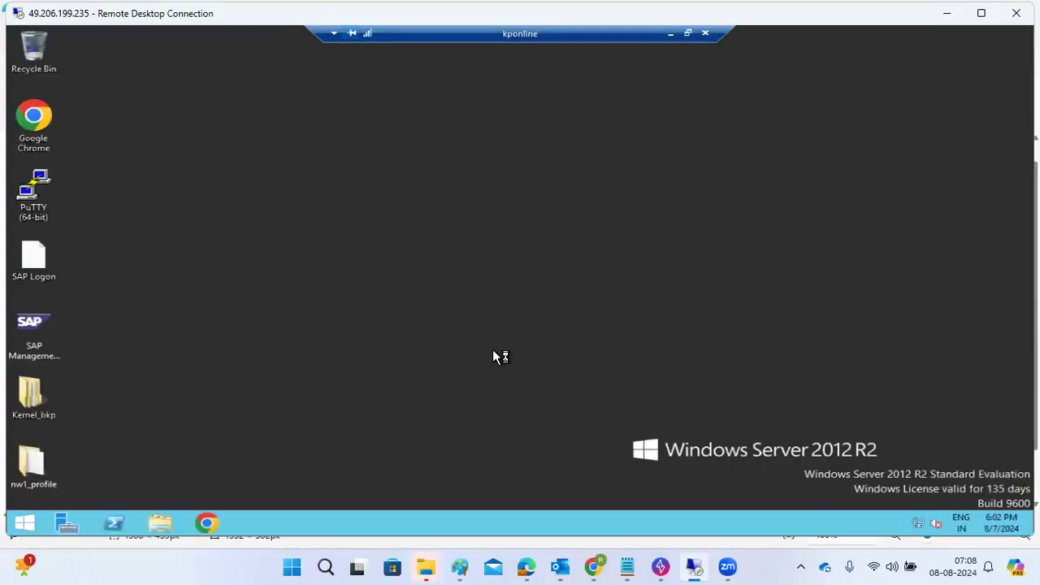
Try to launch the SAP Management Console, and permanently delete the Kernel_bkp folder from the kponline desktop
double_click(42, 336)
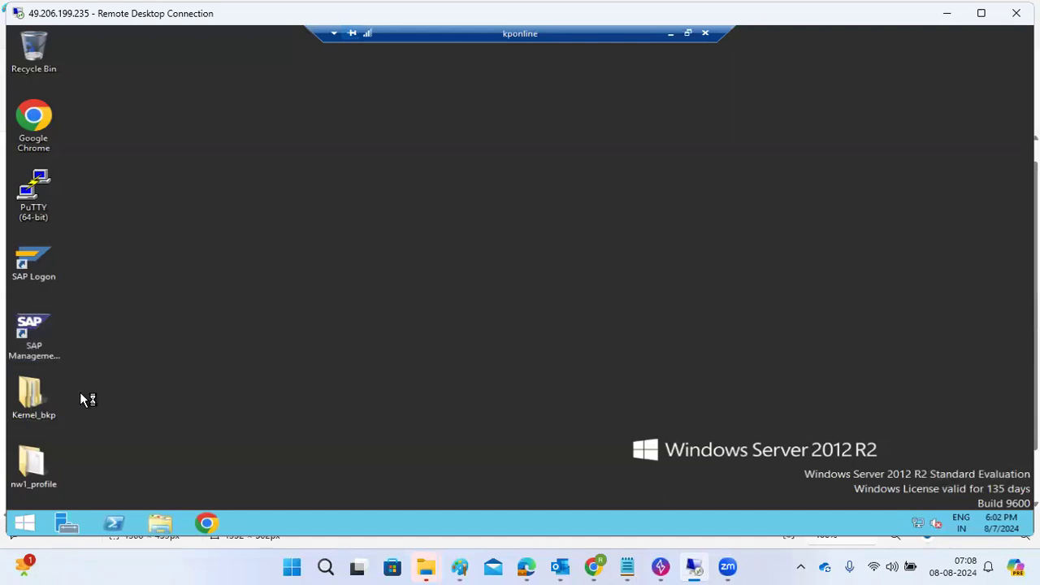
left_click(24, 415)
key("shift+Delete")
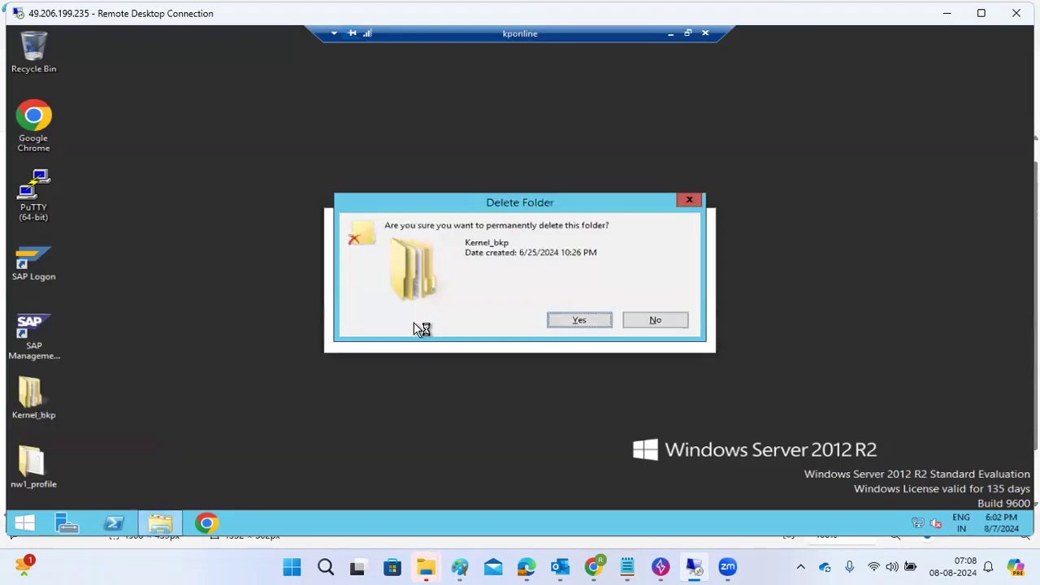
left_click(577, 320)
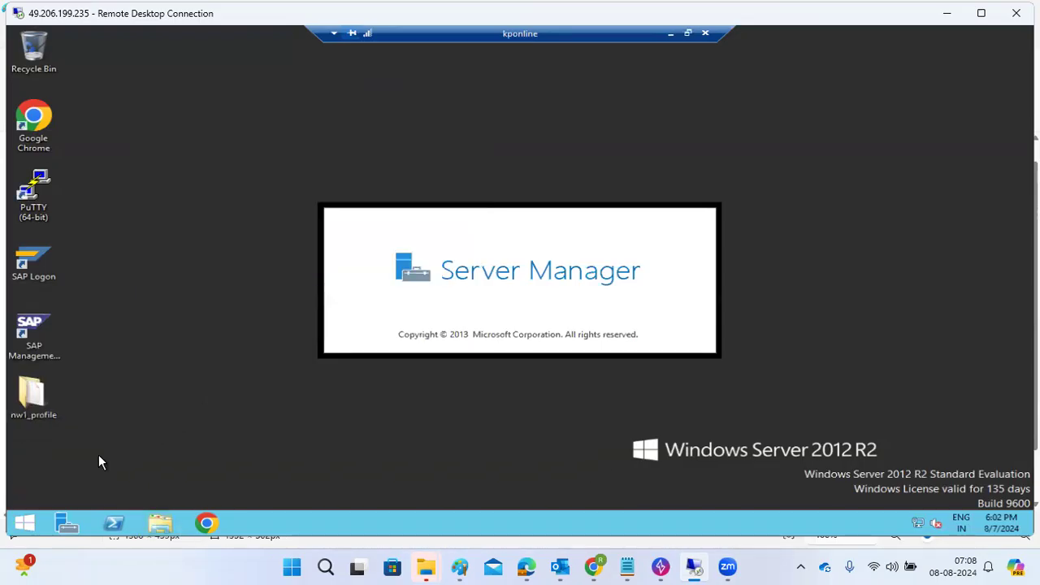
Open a Command Prompt on kponline and run disp+work
left_click(25, 522)
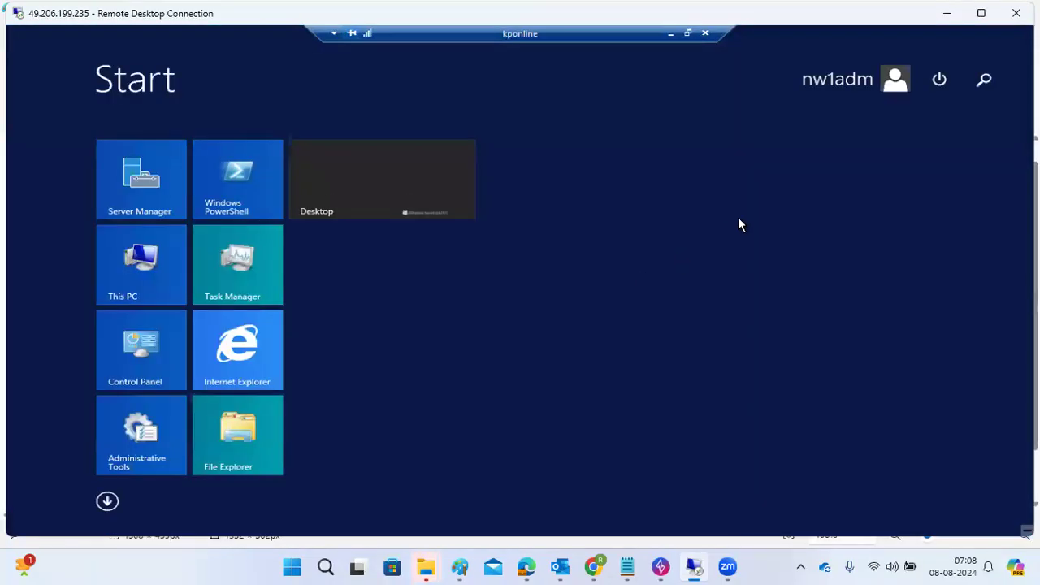
left_click(985, 80)
type("cmd")
key("Escape")
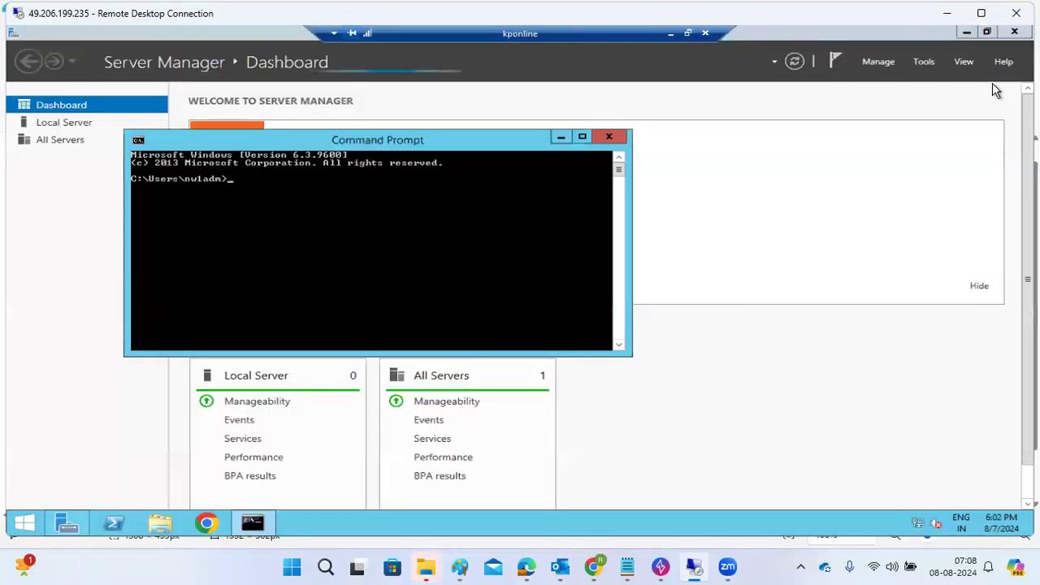
type("disp+work")
key("Return")
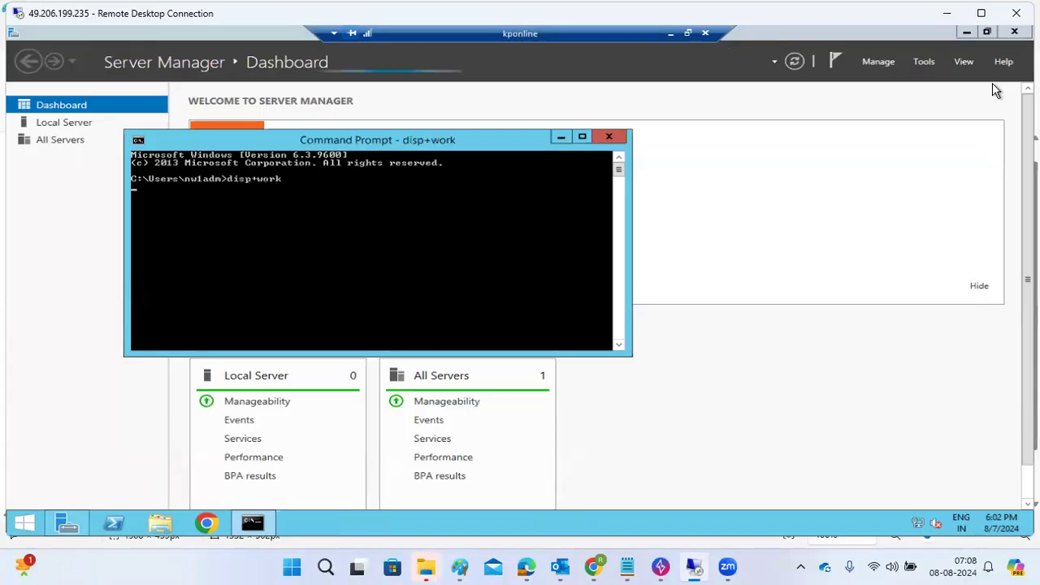
Minimize Server Manager and examine the kernel release and patch number in the disp+work output
left_click(1009, 34)
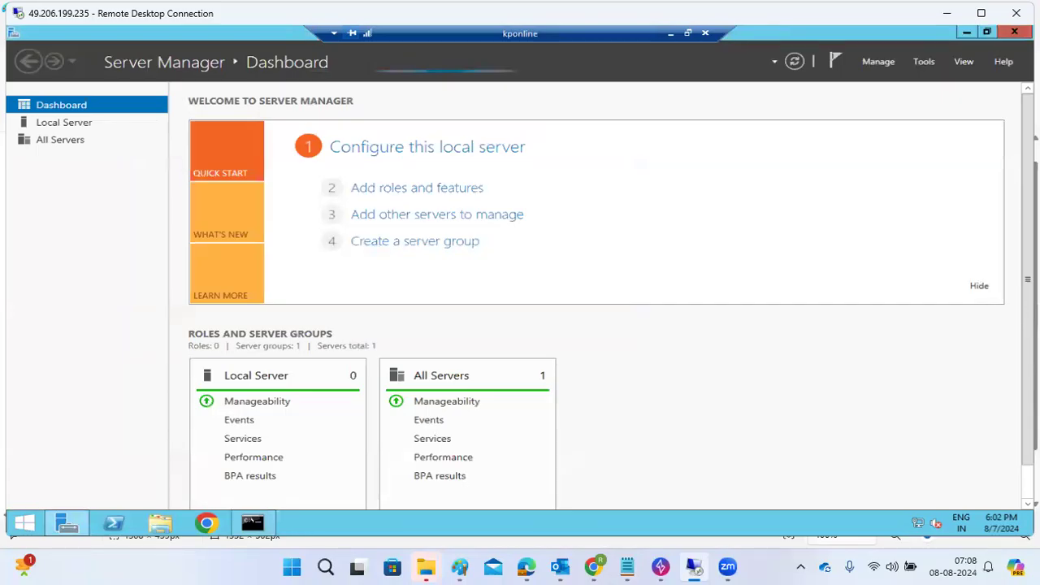
left_click(970, 34)
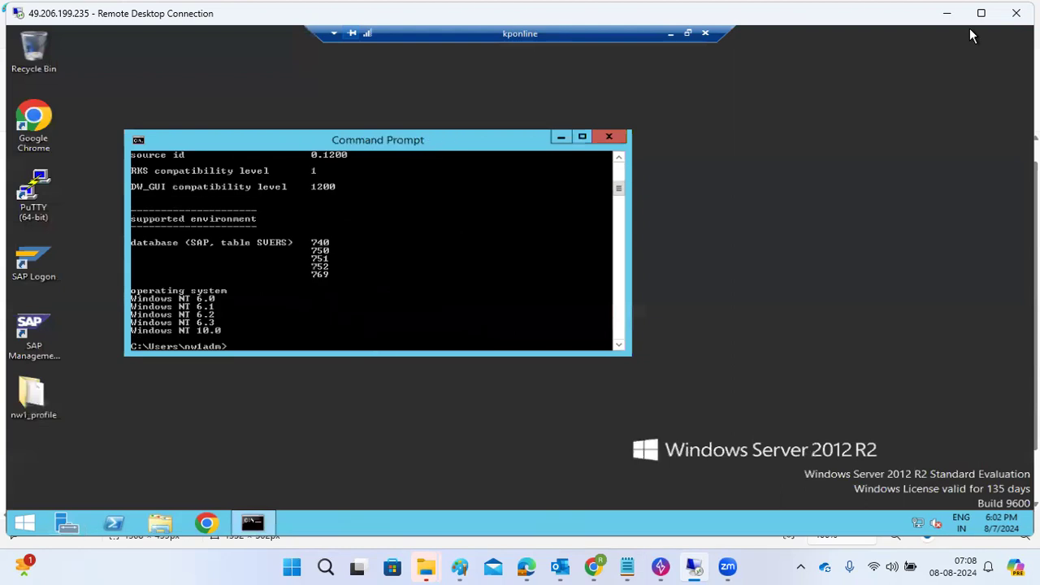
scroll(304, 229, "up", 3)
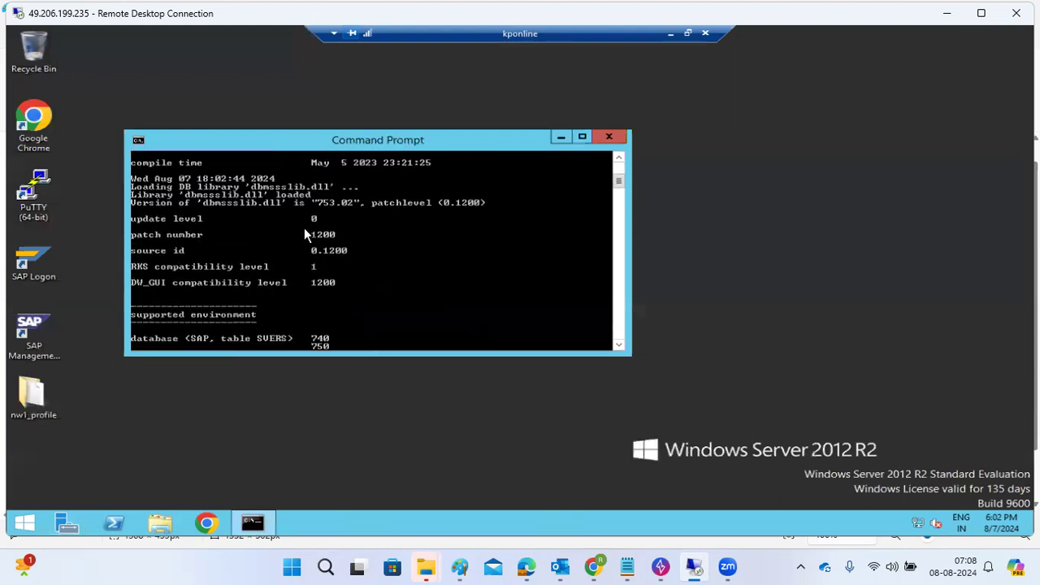
scroll(306, 234, "up", 1)
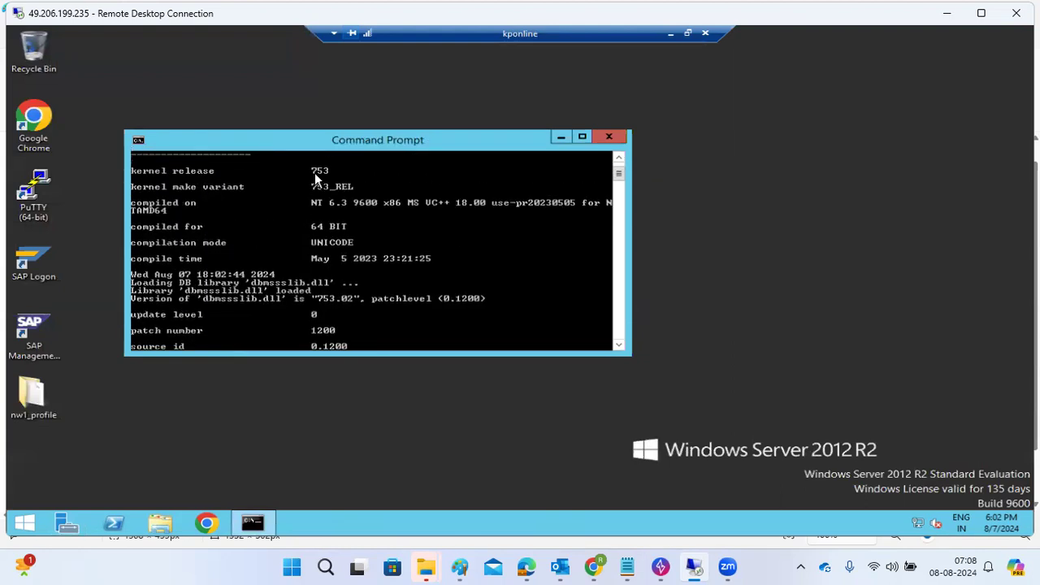
scroll(329, 170, "up", 1)
scroll(330, 170, "down", 1)
scroll(330, 168, "down", 1)
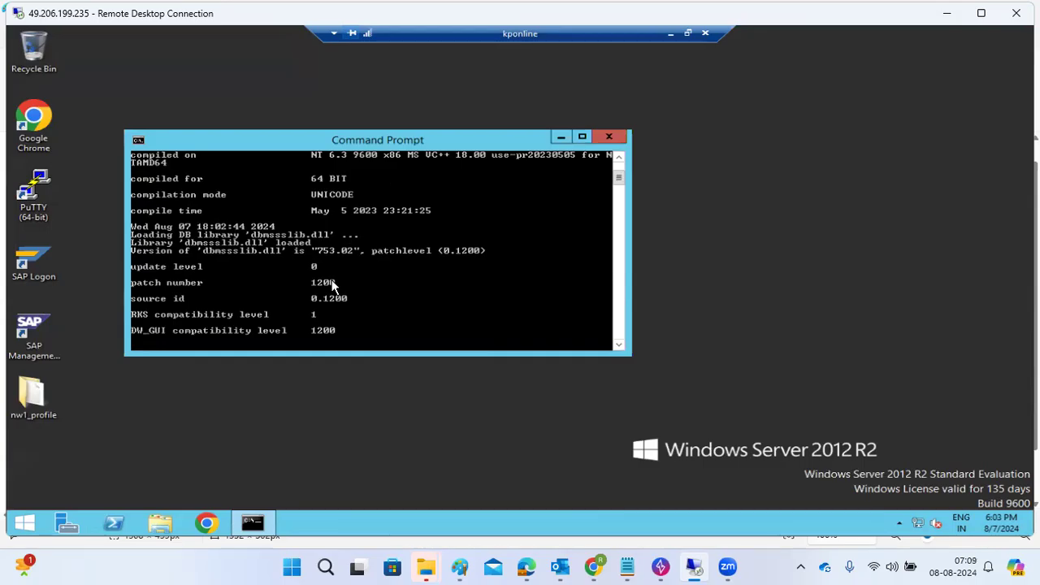
Minimize the kponline session, launch SAP Logon on the jump server, and try to open the SAP NetWeaver Development (NW1) connection
left_click(670, 32)
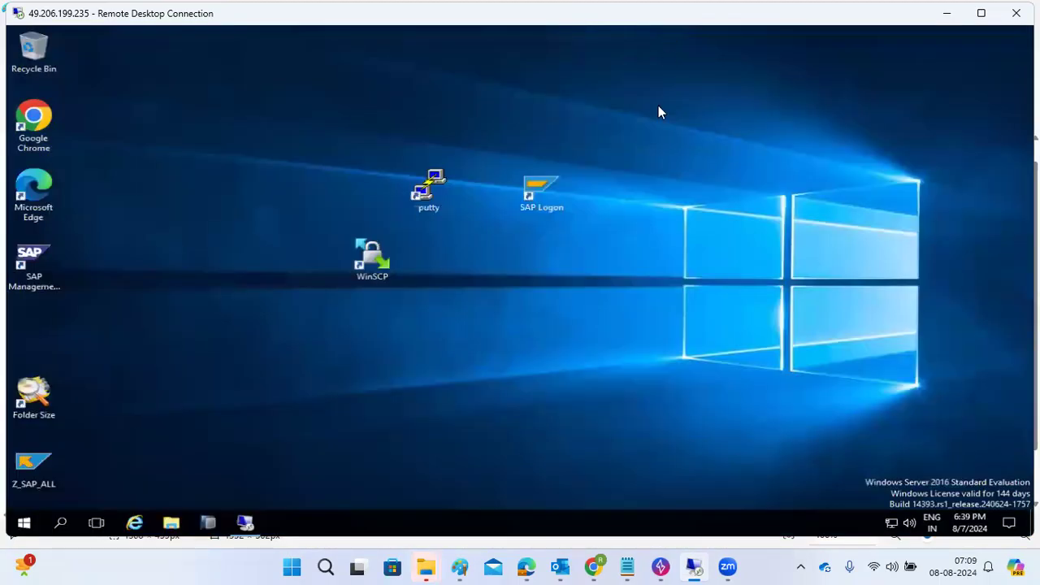
double_click(537, 191)
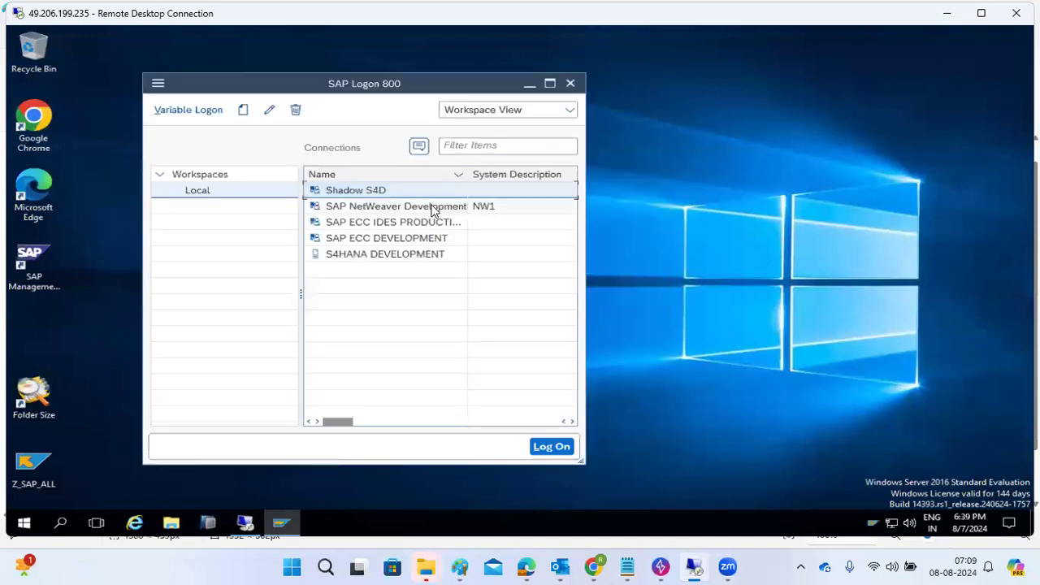
double_click(432, 205)
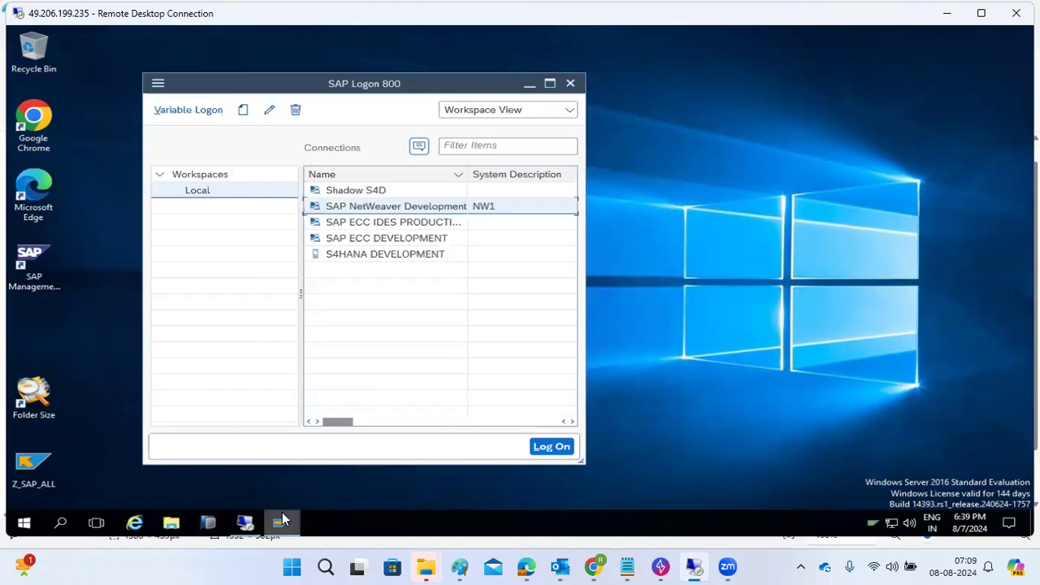
Return to the kponline session and launch the SAP Management Console, allowing it to start
left_click(244, 524)
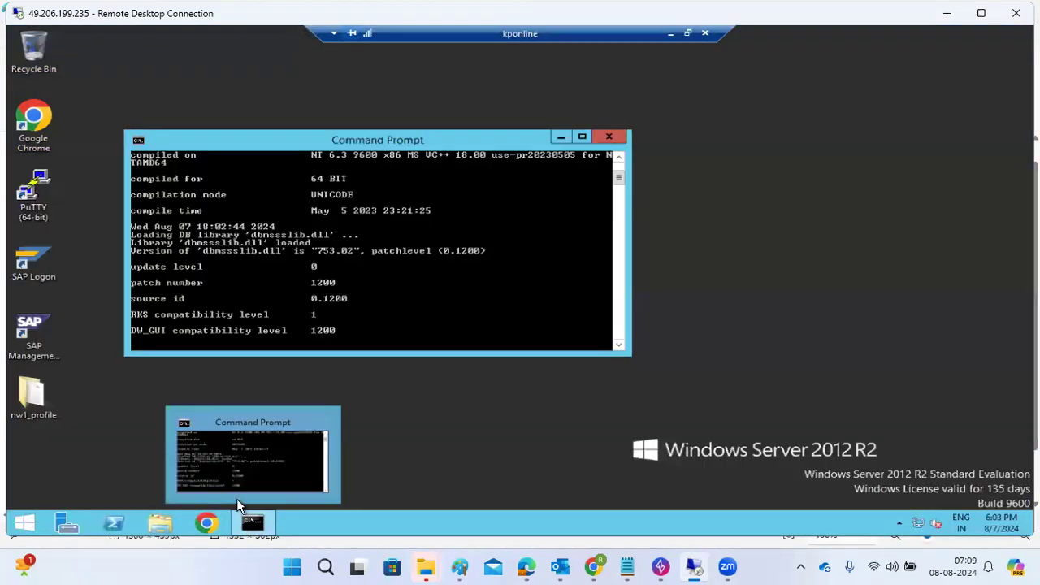
left_click(27, 335)
double_click(26, 335)
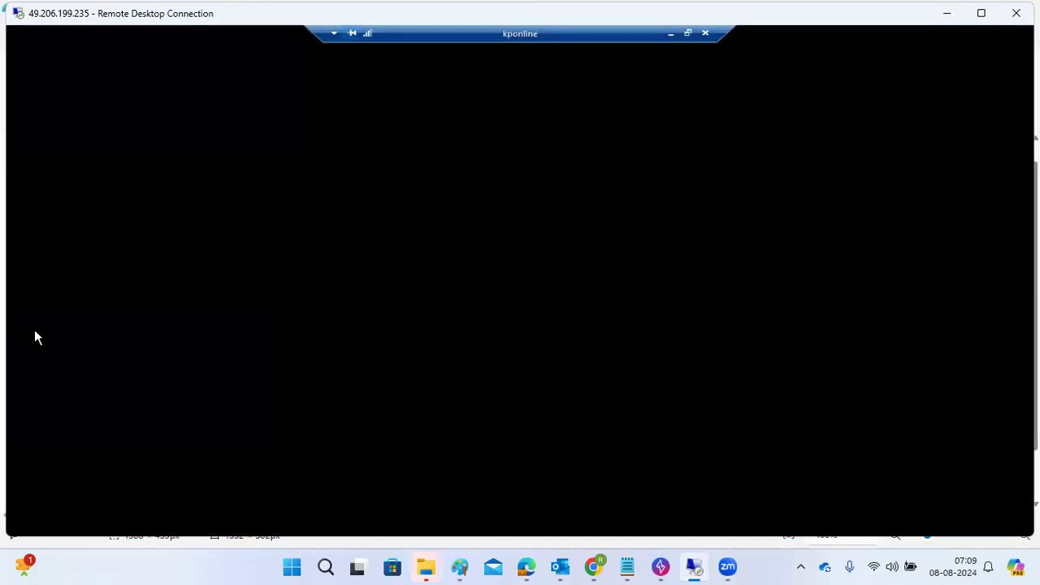
left_click(583, 297)
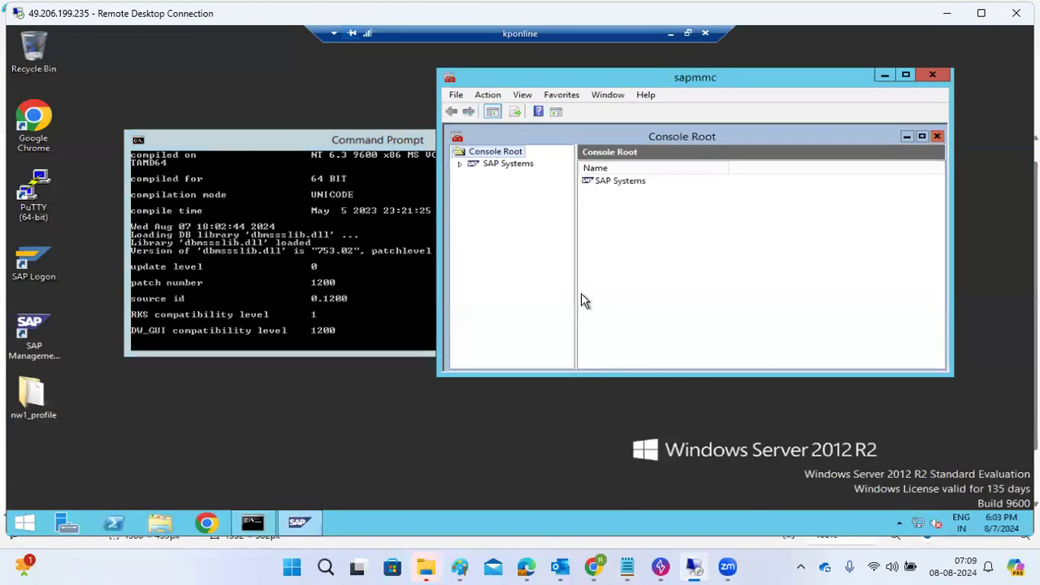
Expand SAP Systems and NW1 in the management console tree and examine the kponline 0 and kponline 1 instances
left_click(460, 163)
left_click(475, 177)
left_click(488, 199)
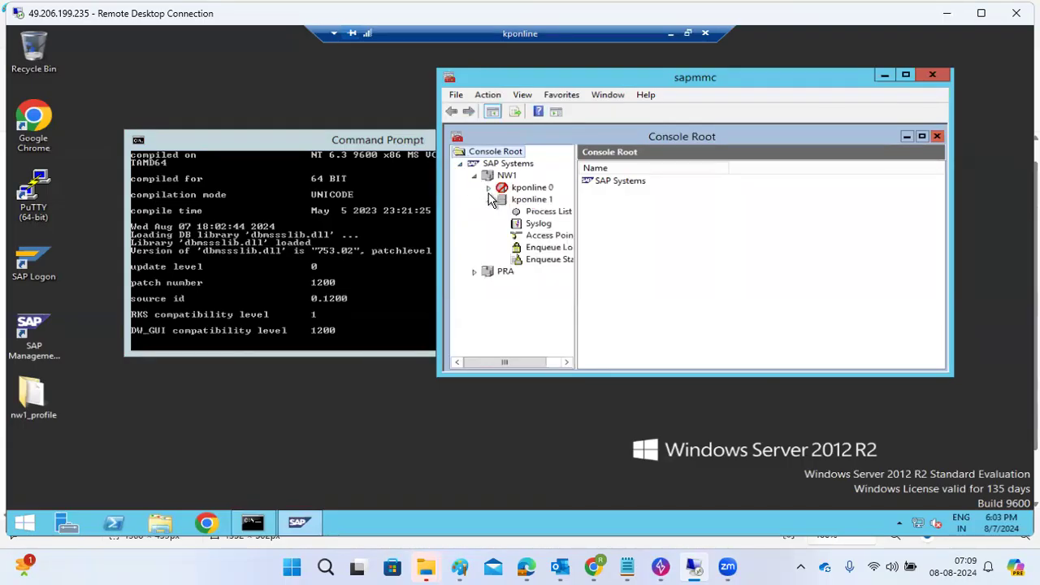
left_click(489, 191)
left_click(488, 191)
Synchronize the kponline server's clock with the Internet time server time.windows.com
left_click(1003, 523)
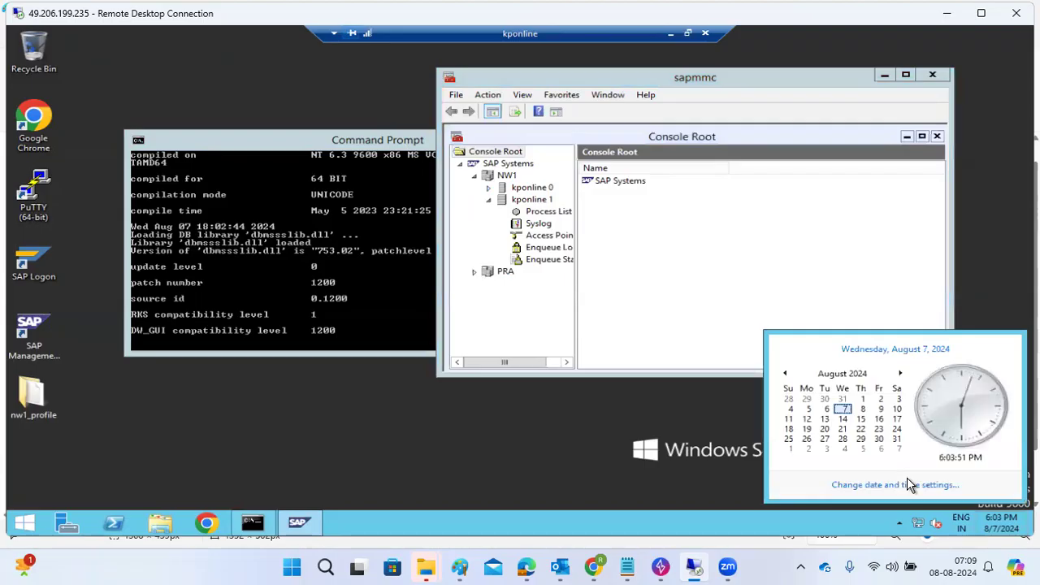
left_click(907, 486)
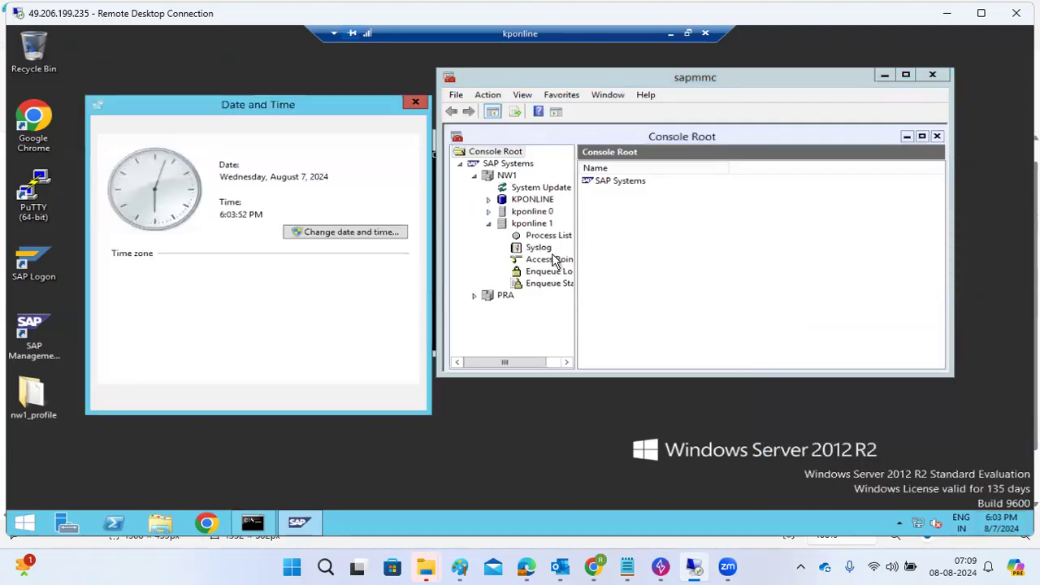
left_click(256, 130)
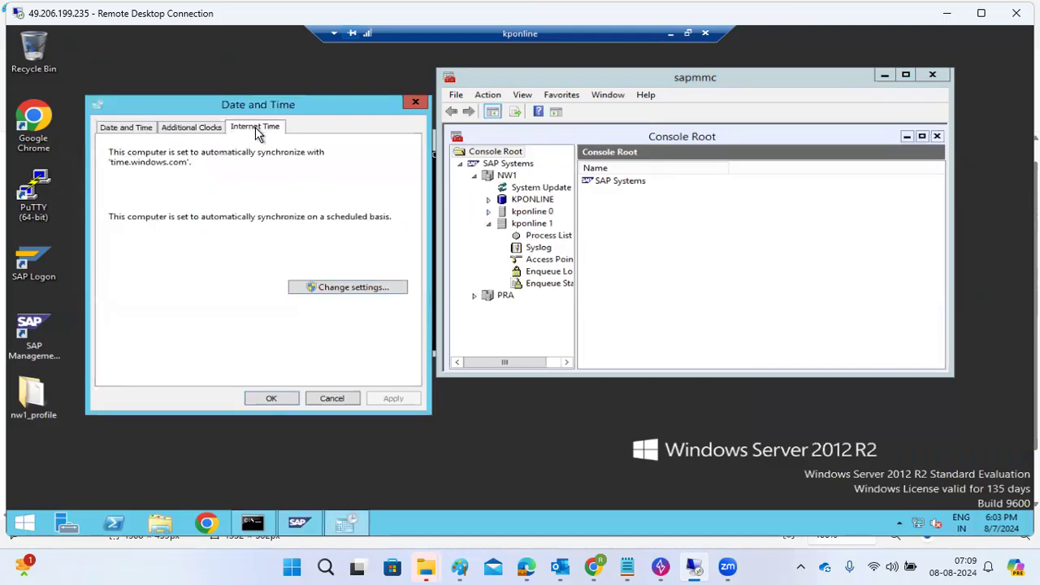
left_click(321, 288)
left_click(358, 185)
left_click(359, 185)
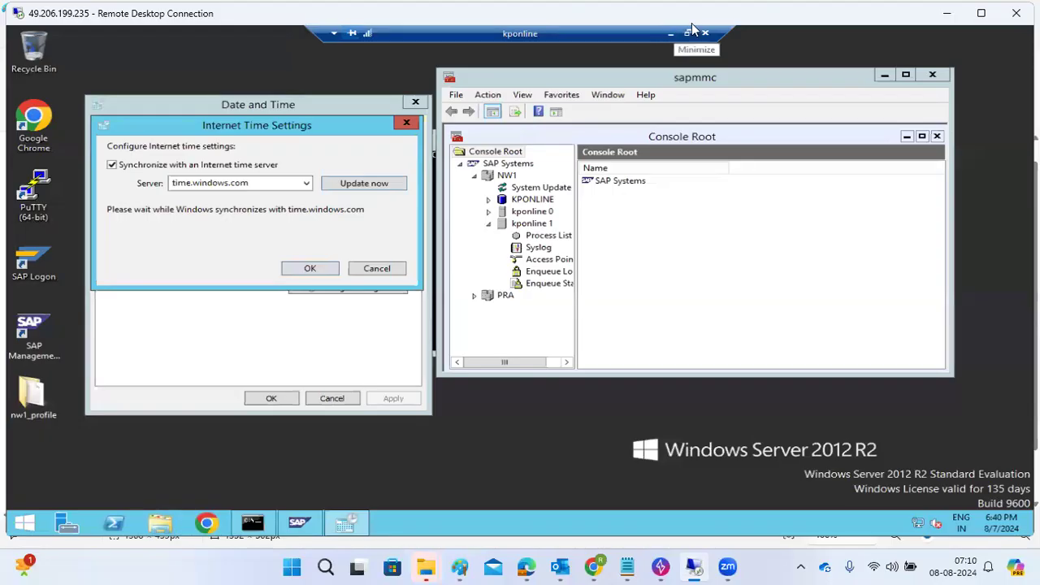
Minimize the remote desktop, switch to Paint and create a text box about 1299 × 285 px below the SAPEXEDB_ line
left_click(945, 16)
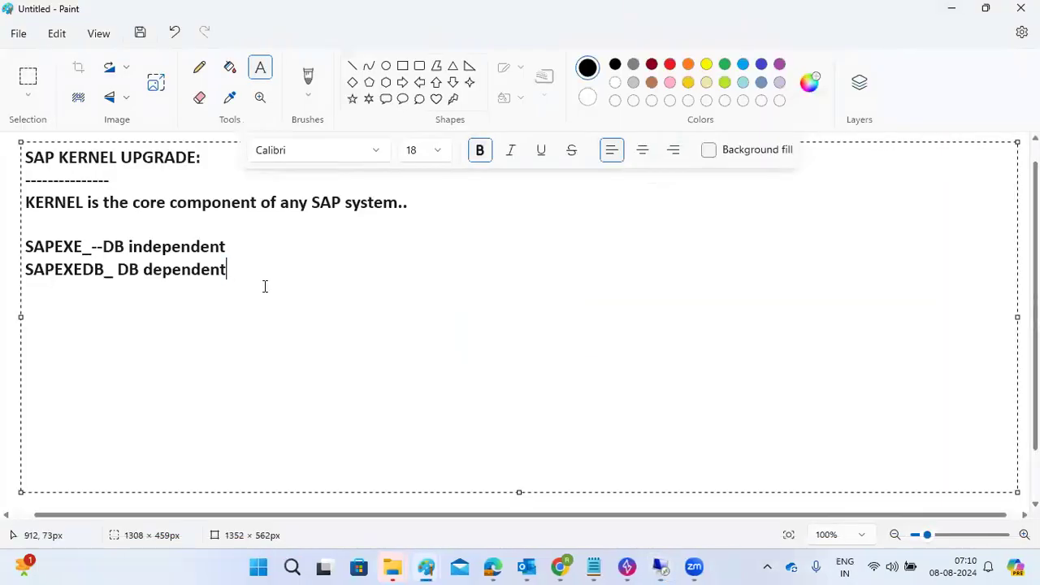
left_click(4, 328)
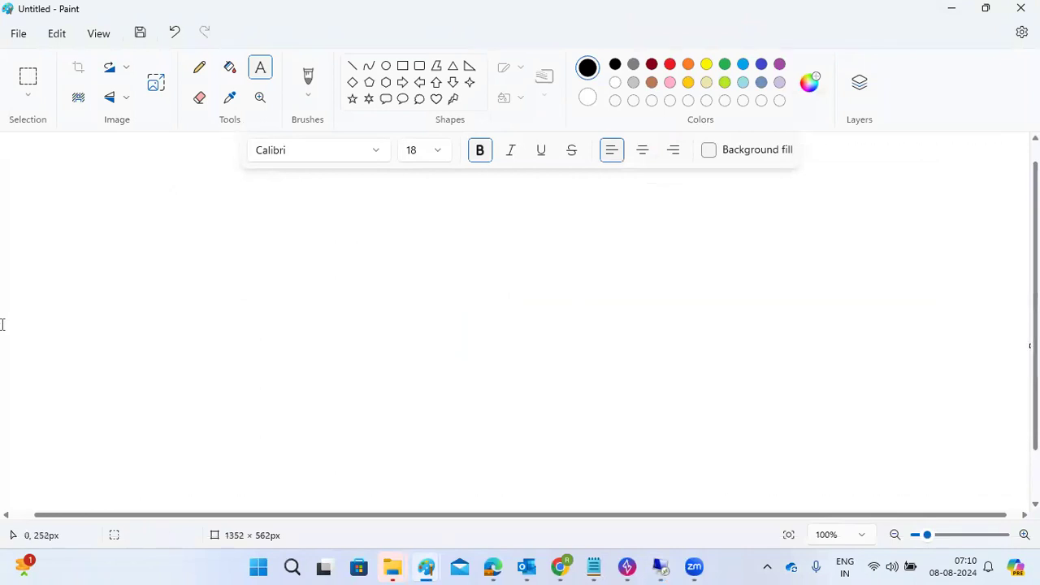
left_click(30, 288)
left_click_drag(320, 305, 1014, 506)
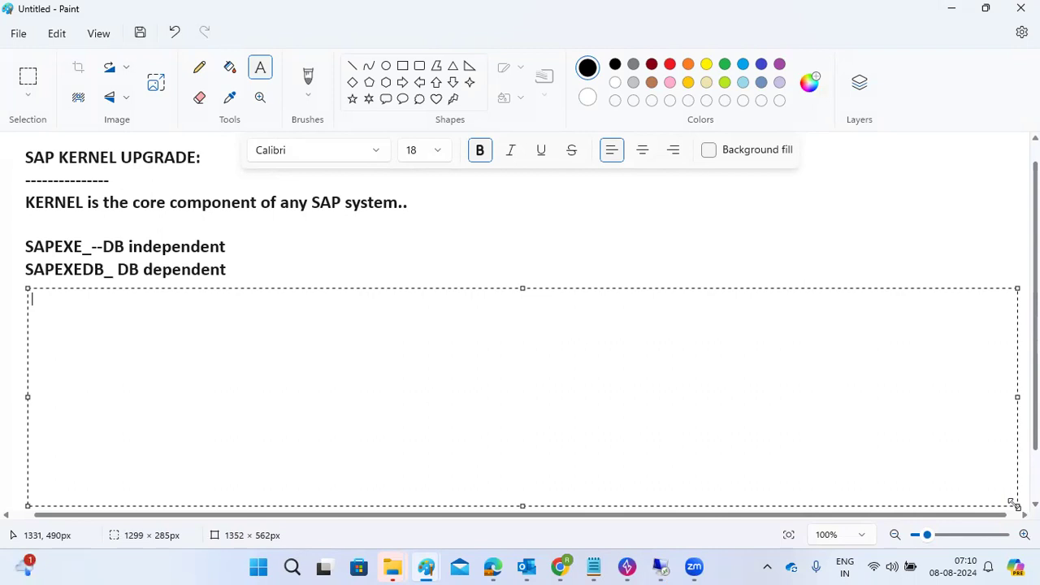
Enter "1)Read the kernel information note -" as the first line of the new text box
type("1)Read the kernel")
key("BackSpace")
key("BackSpace")
type("l ")
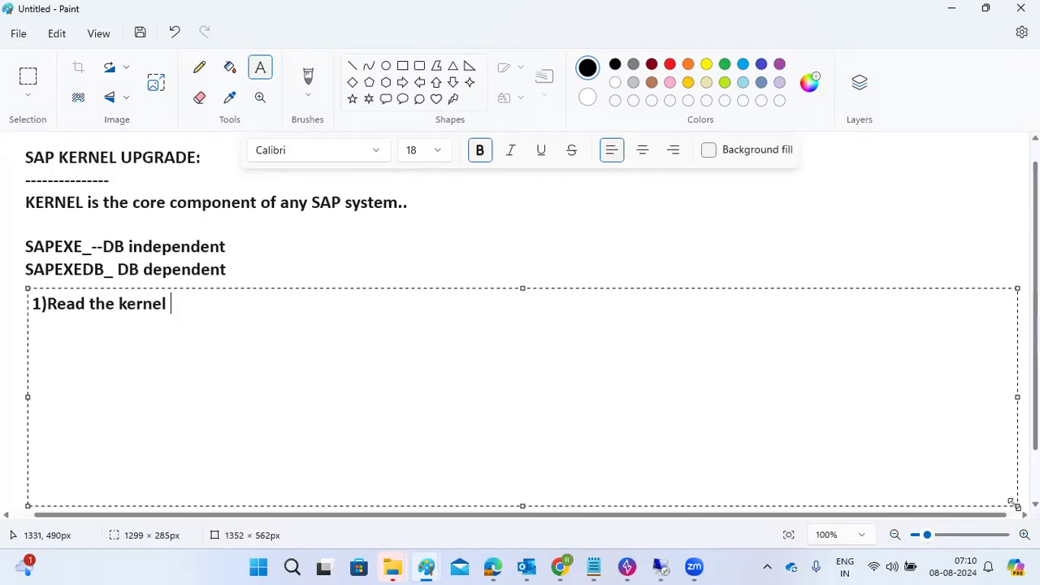
type("information nor")
type("e")
key("BackSpace")
key("BackSpace")
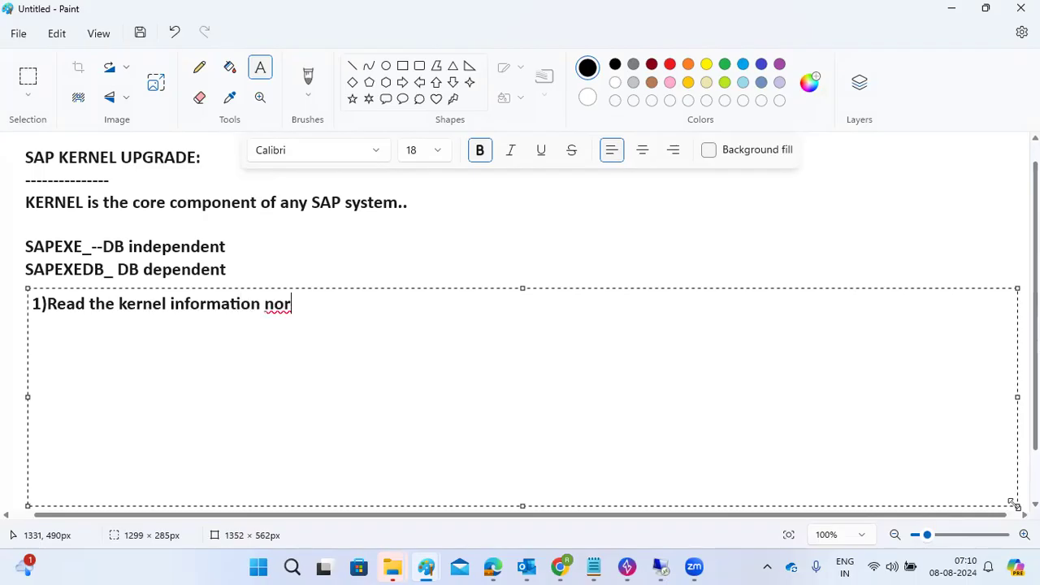
type("te -")
Add the second line "2)align the target PL" to the upgrade steps
key("Return")
type("2)ali")
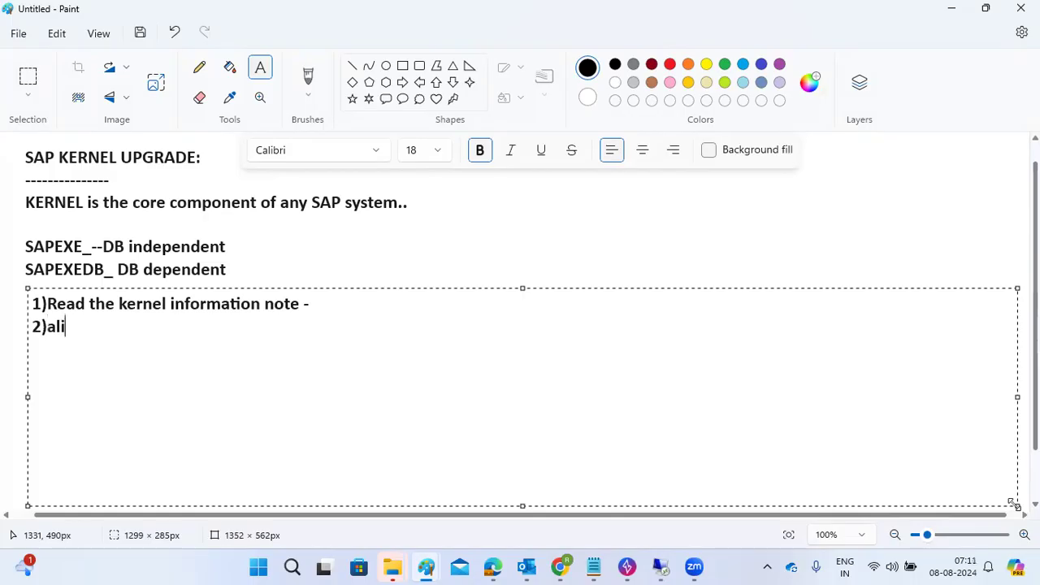
type("gn the tar")
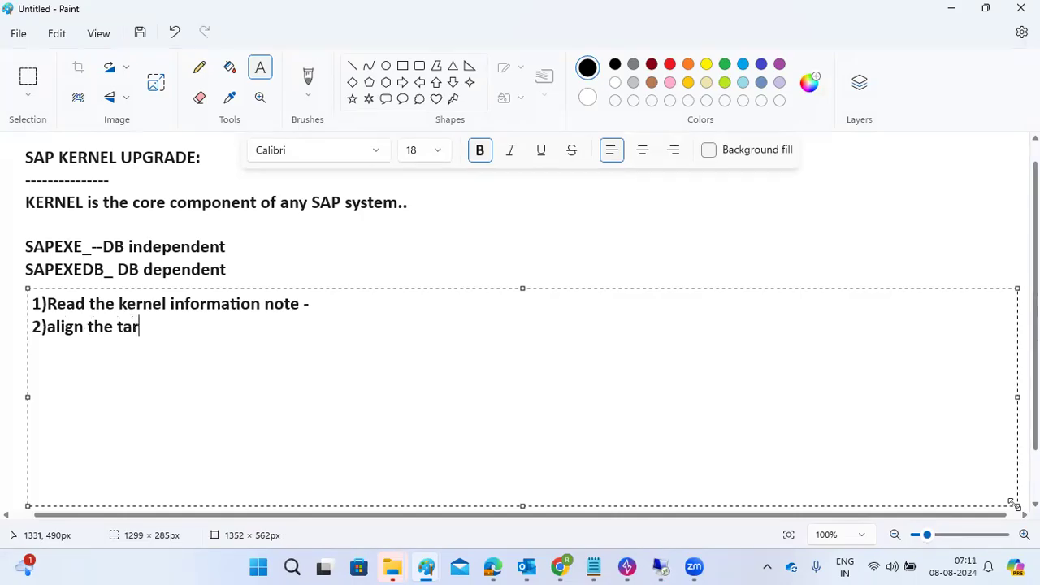
type("get PL")
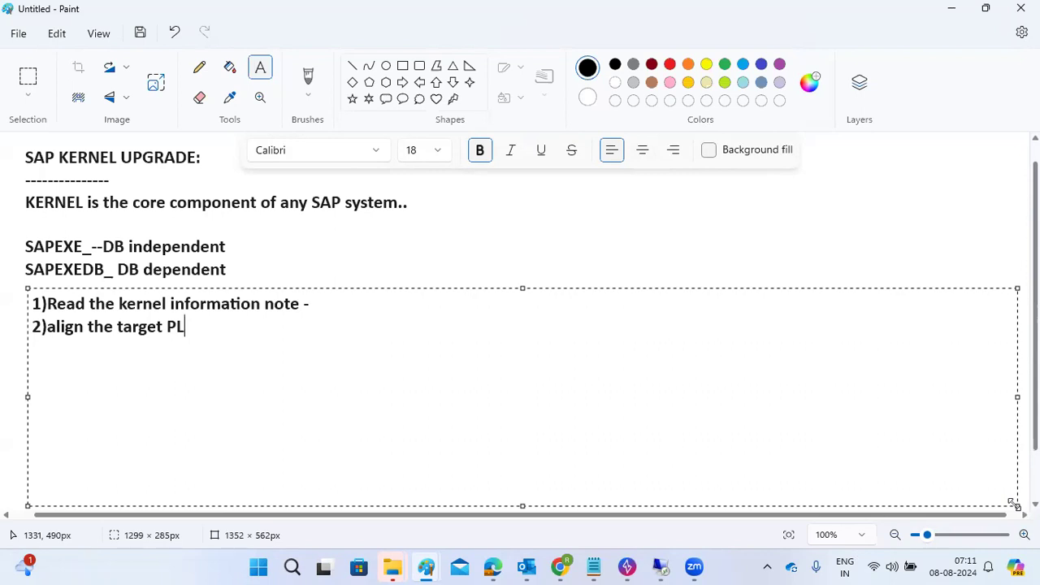
Add the third line "3)DOwnload the latest kernels from SMP" to the upgrade steps
key("Return")
type("3)DOwnlo")
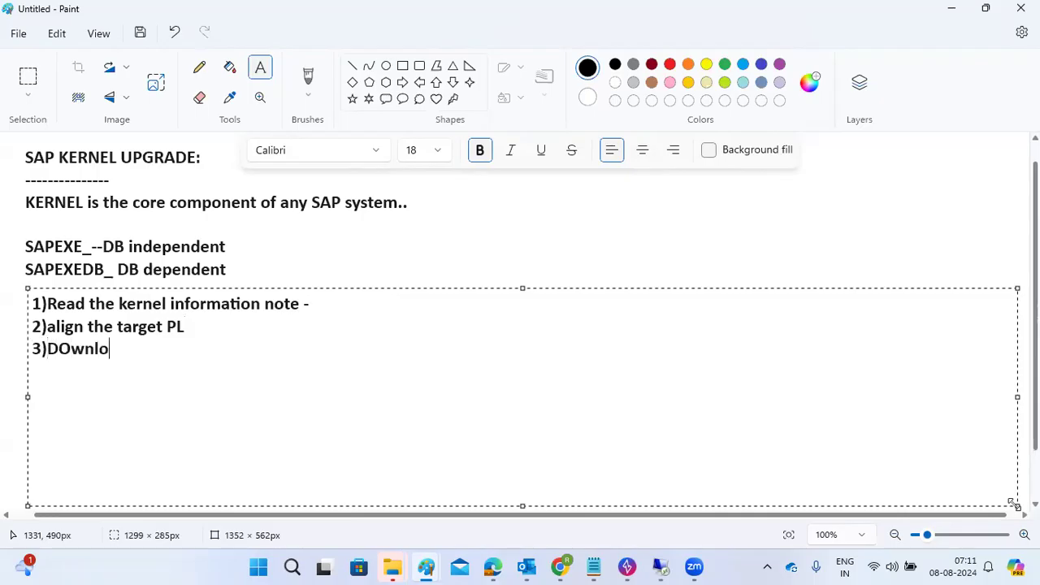
type("ad the lat")
type("t ke")
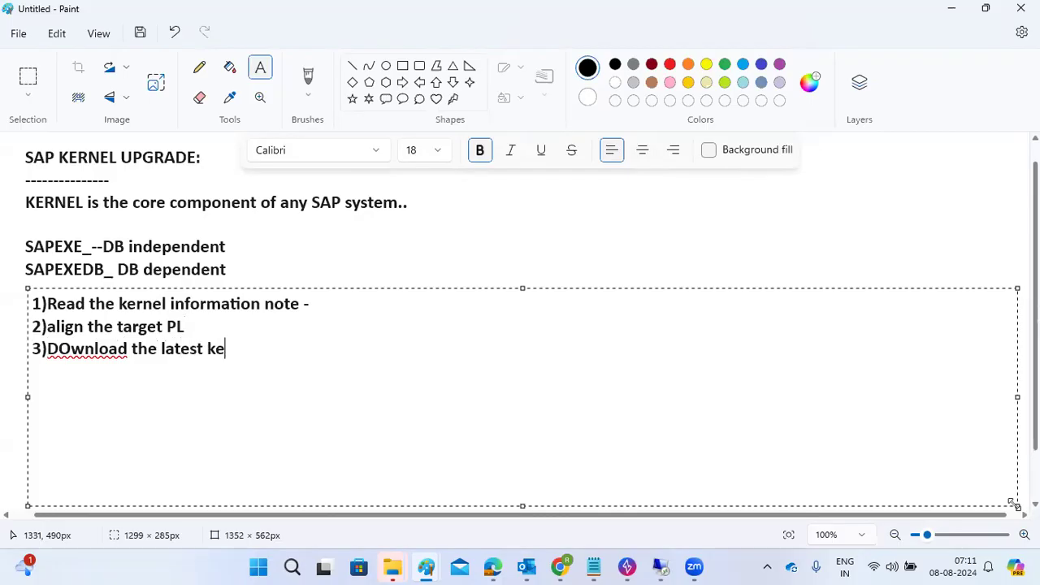
type("rnels from SMP")
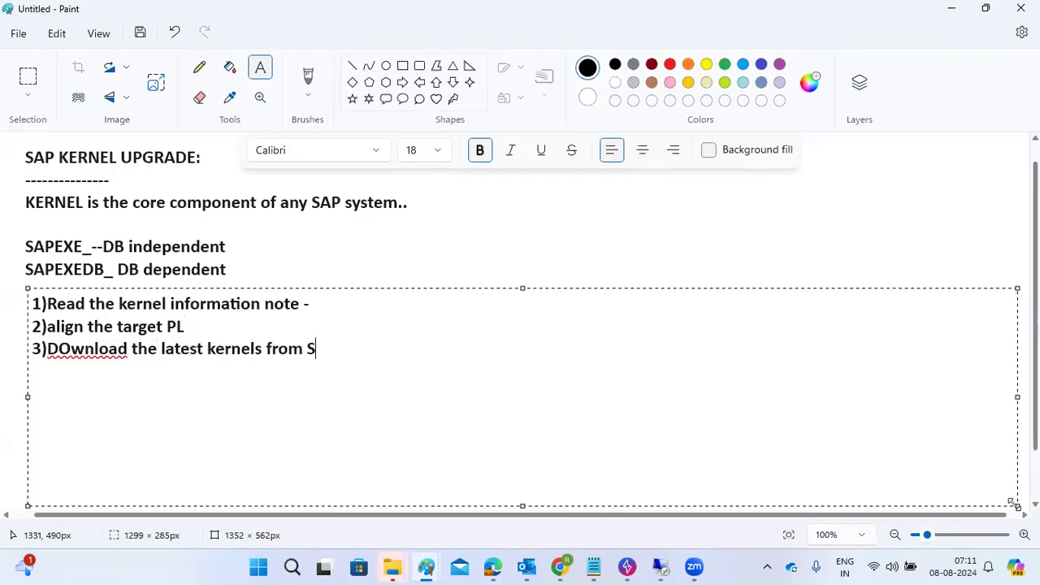
Correct the spelling to "Download" in line 3 and add the fourth line "4)extract it using SAPCAR command"
key("Return")
type("4)")
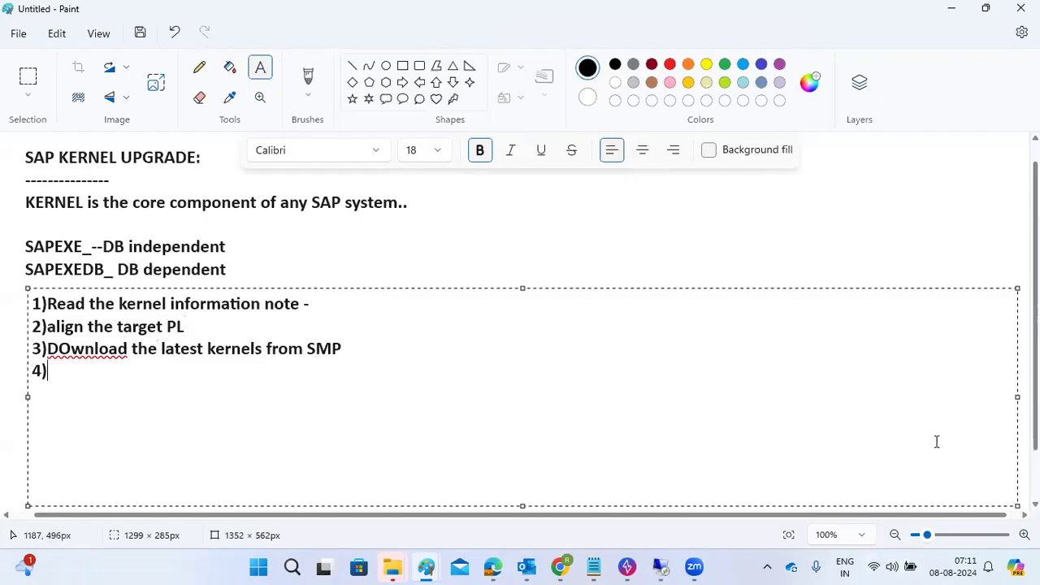
right_click(84, 348)
left_click(277, 401)
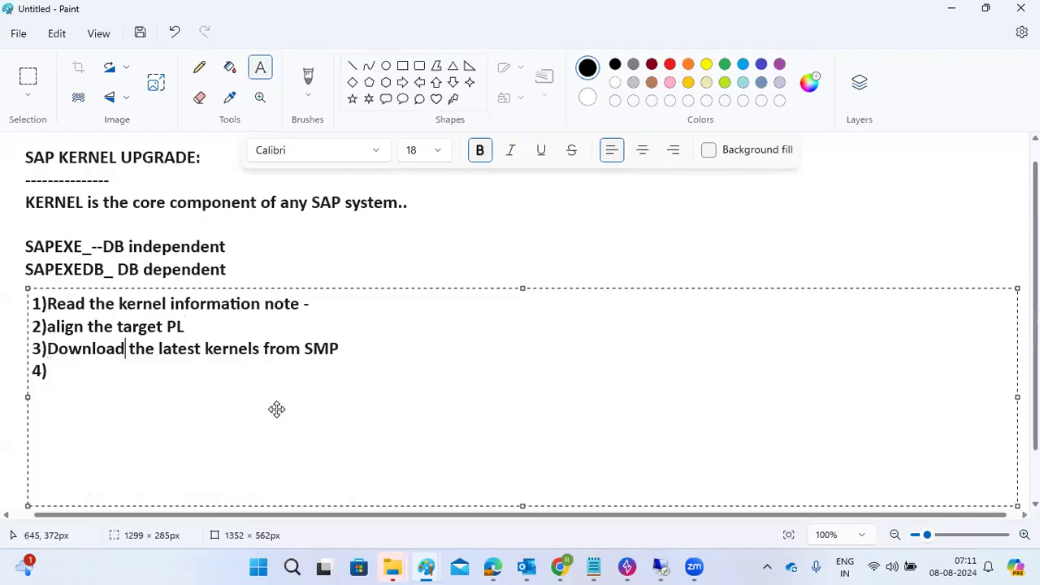
left_click(119, 373)
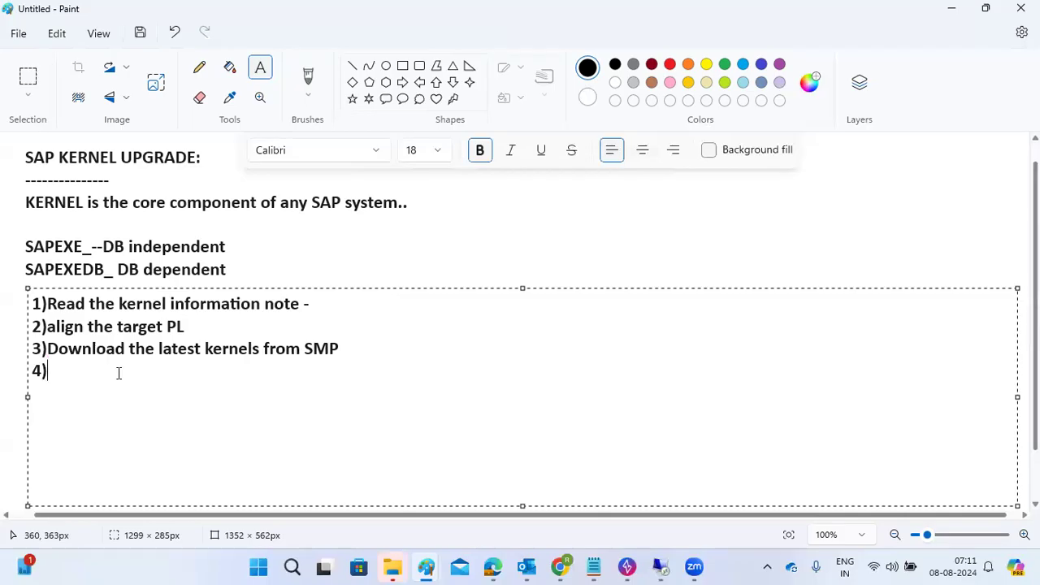
type("extract it using SAPCAR command")
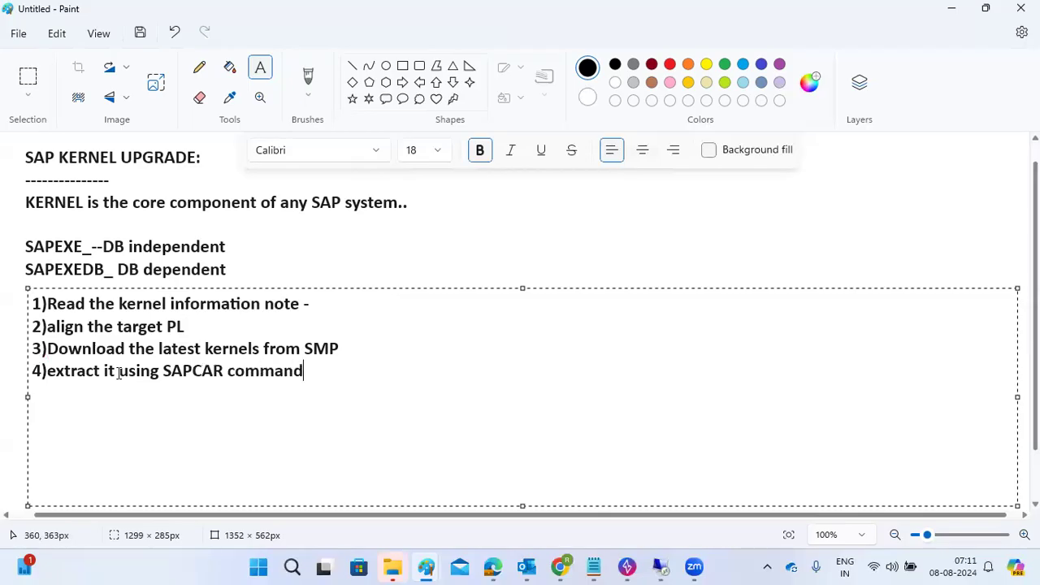
Add the fifth line "5)TAke the backup of existing kernel" to the upgrade steps
key("Return")
type("5)TAke the backup")
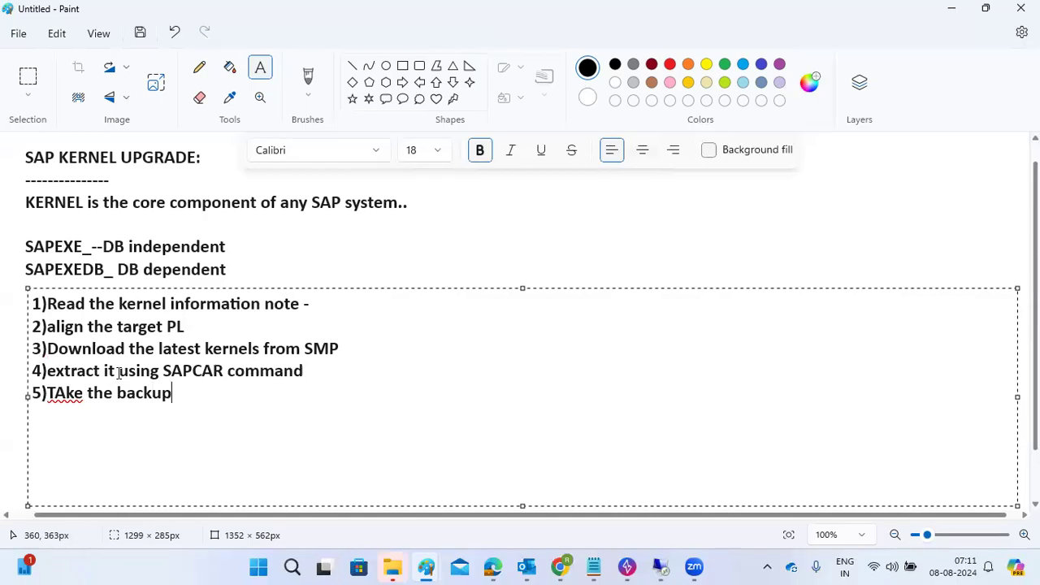
type(" of existin")
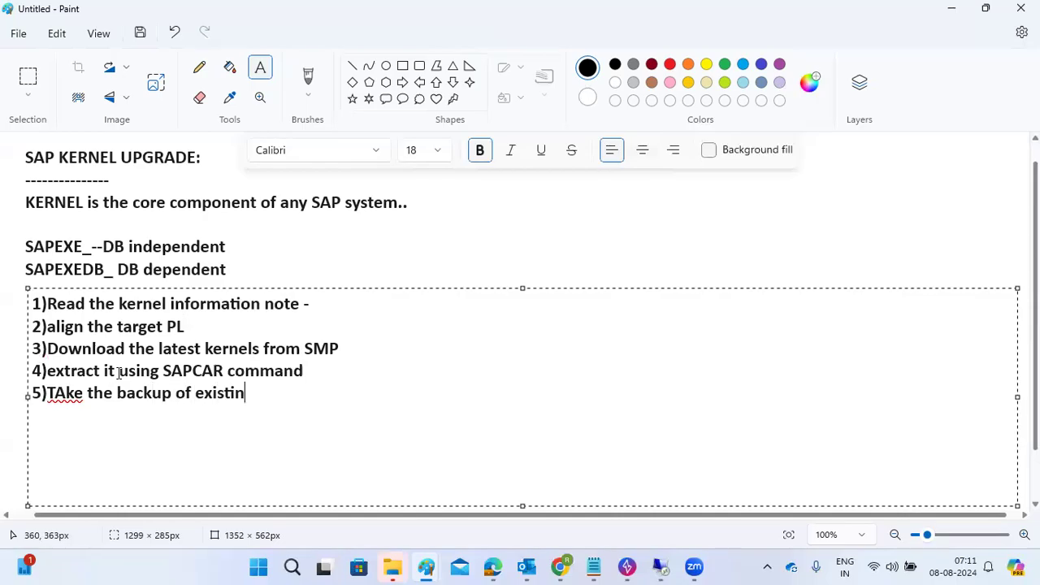
type("g kernel")
key("Return")
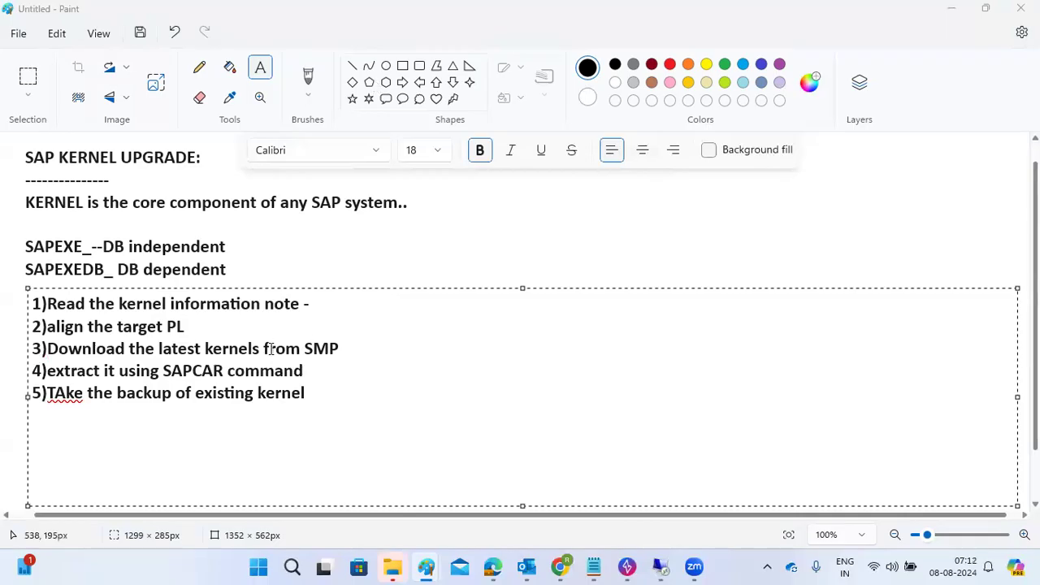
Add the sixth line "6)Stop SAP application ---", deleting the draft remark that follows the dashes
left_click(348, 396)
key("Return")
type("6)")
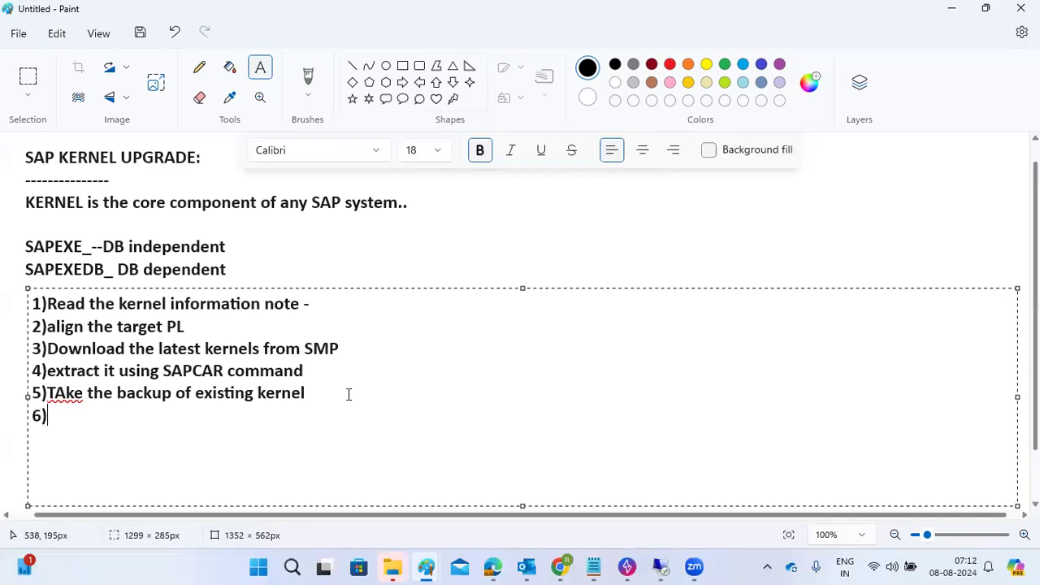
type("Stop SAP applic")
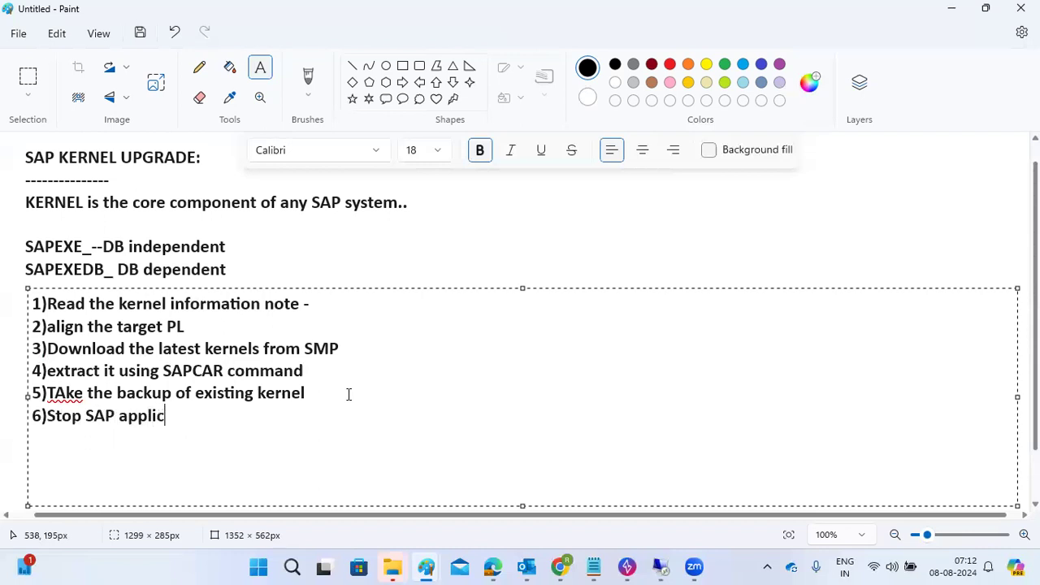
type("ation --- hereyou need ")
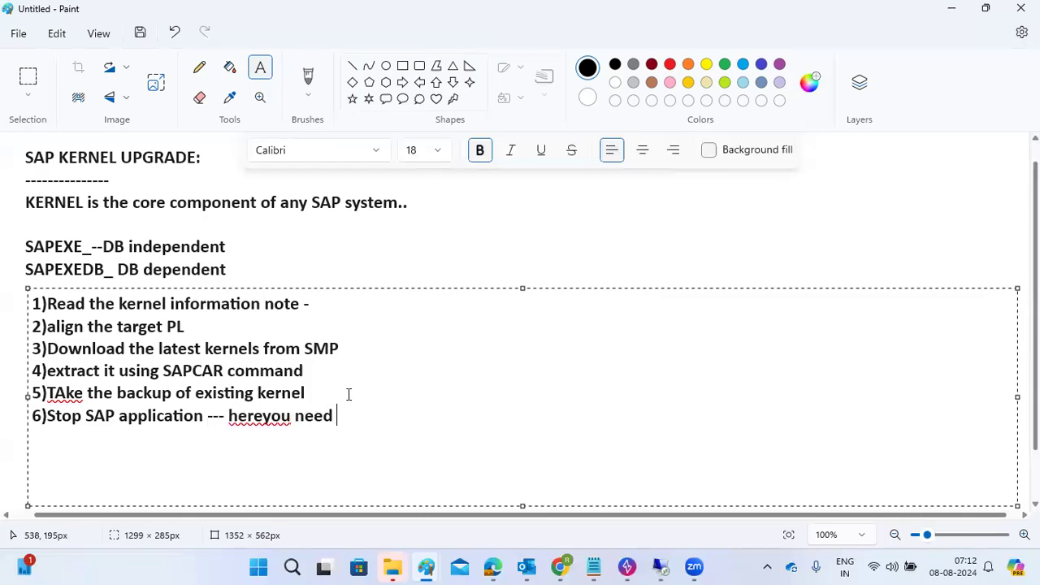
type("to align")
key("BackSpace")
key("BackSpace")
key("BackSpace")
key("BackSpace")
key("BackSpace")
type("confirm")
key("BackSpace")
key("BackSpace")
key("BackSpace")
key("BackSpace")
key("BackSpace")
key("BackSpace")
key("BackSpace")
key("BackSpace")
key("BackSpace")
key("BackSpace")
key("BackSpace")
key("BackSpace")
key("BackSpace")
key("BackSpace")
key("BackSpace")
key("BackSpace")
key("BackSpace")
key("BackSpace")
key("BackSpace")
key("BackSpace")
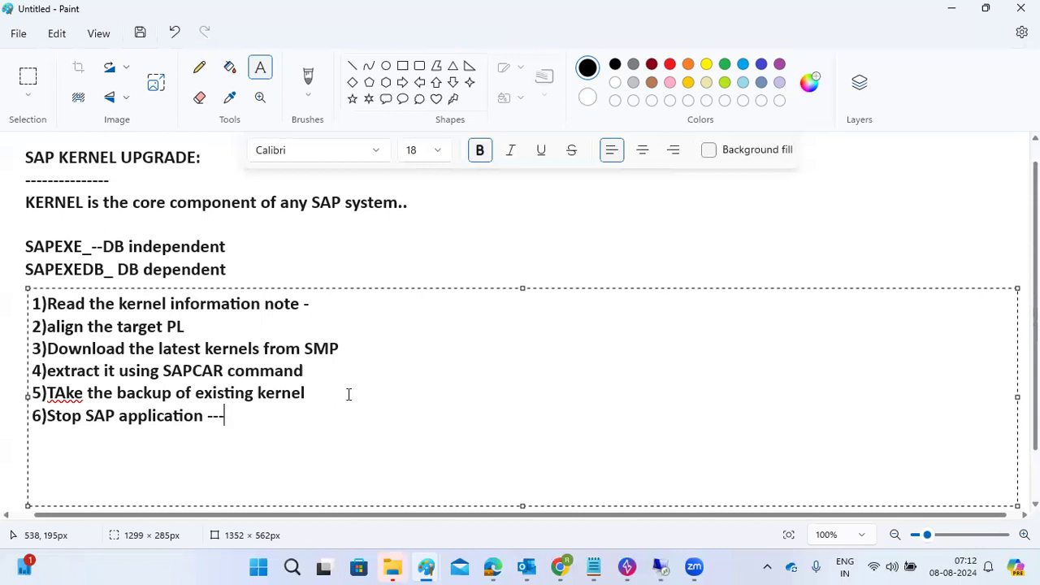
Add the seventh line "7)Replace the new kernel files (4) - onto existing kernel files" to the upgrade steps
key("Return")
type("7)")
type("Replace ")
type("tie ne")
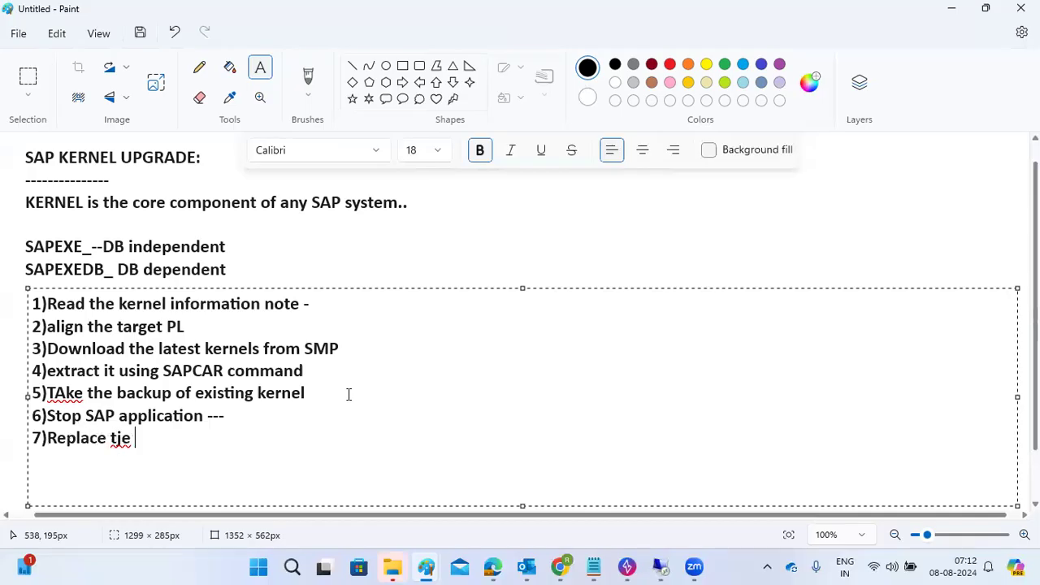
key("BackSpace")
key("BackSpace")
key("BackSpace")
key("BackSpace")
key("BackSpace")
type("he new kernel ")
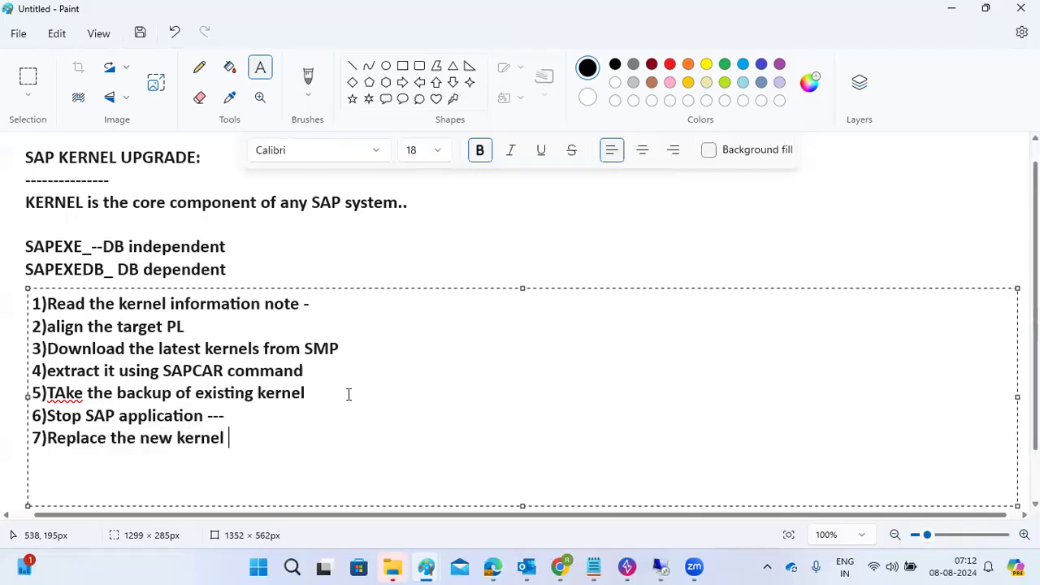
type("files (4) - ")
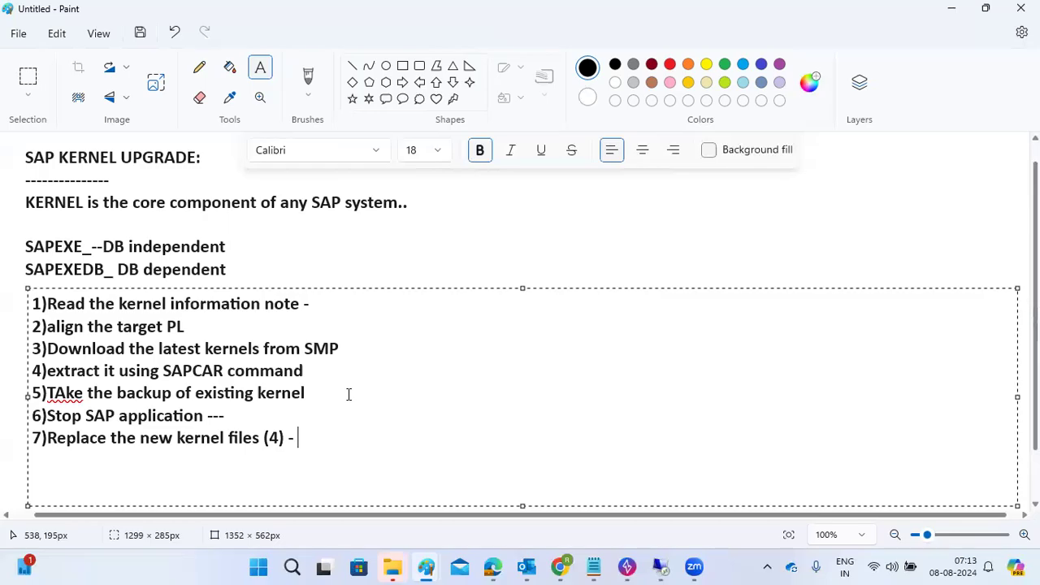
type("onto existing ")
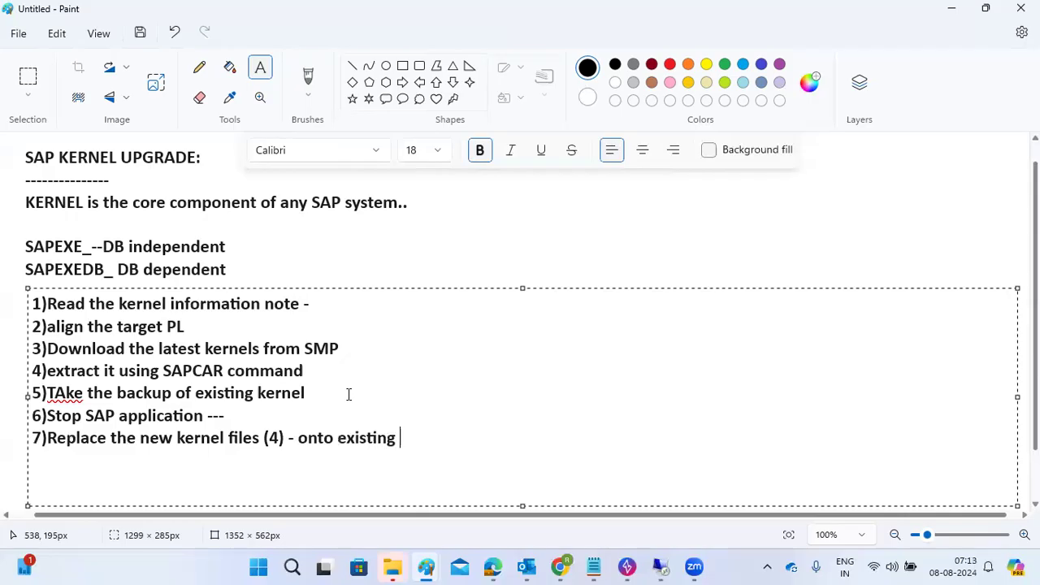
type("kernel files")
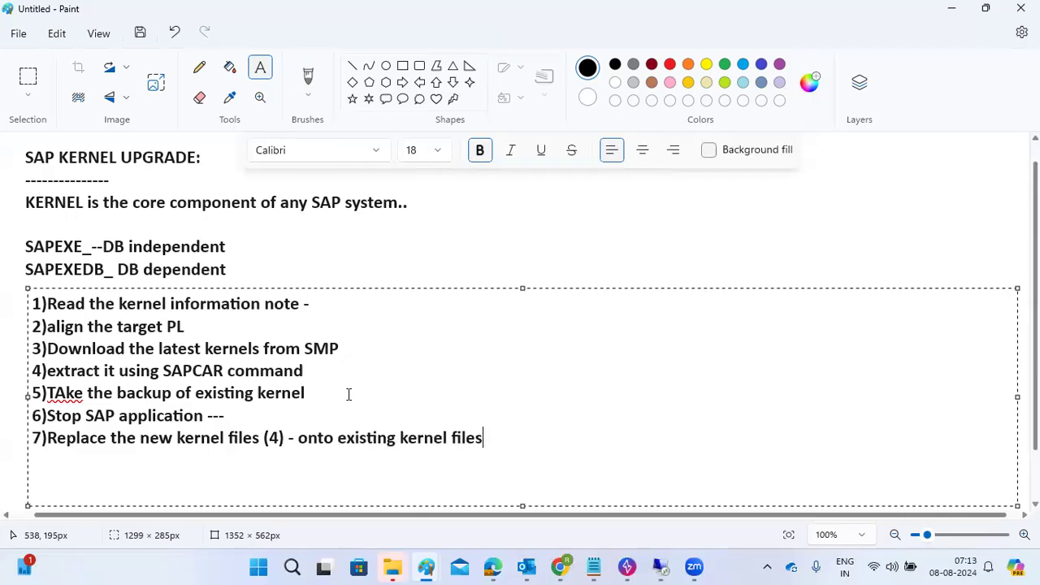
Append the path "(/usr/sap/SID/sys/exe***)" to the end of line 7 of the upgrade steps
type(" (/usr/sap/")
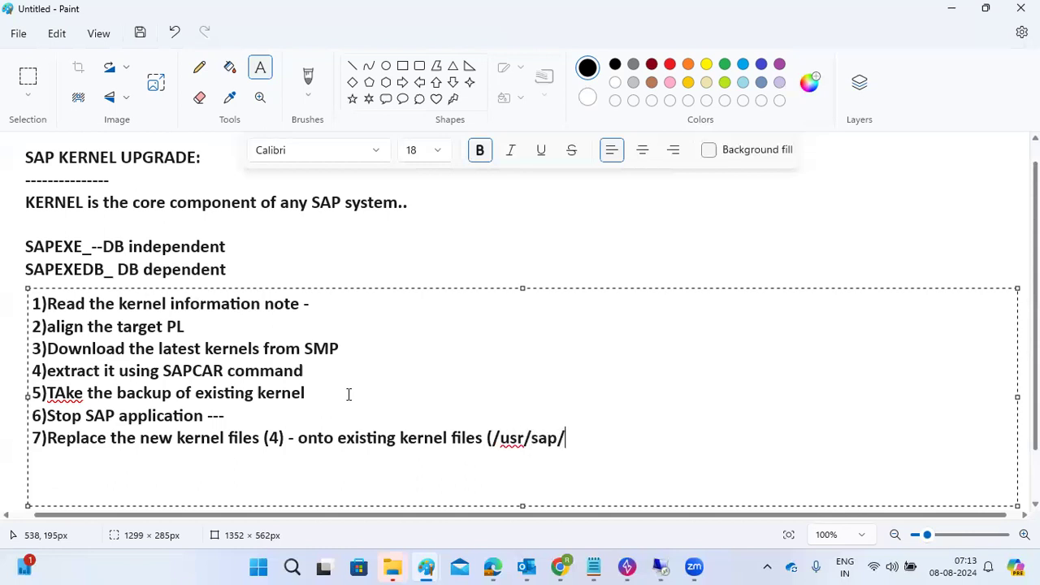
type("SID/syss")
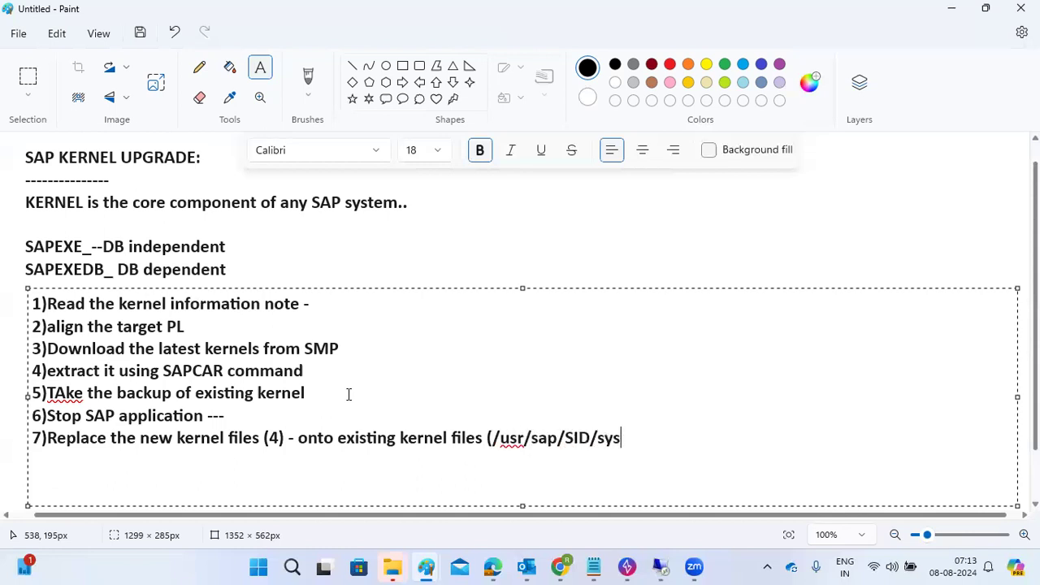
key("BackSpace")
type("/exe")
type("<<<")
key("BackSpace")
key("BackSpace")
key("BackSpace")
type("***)")
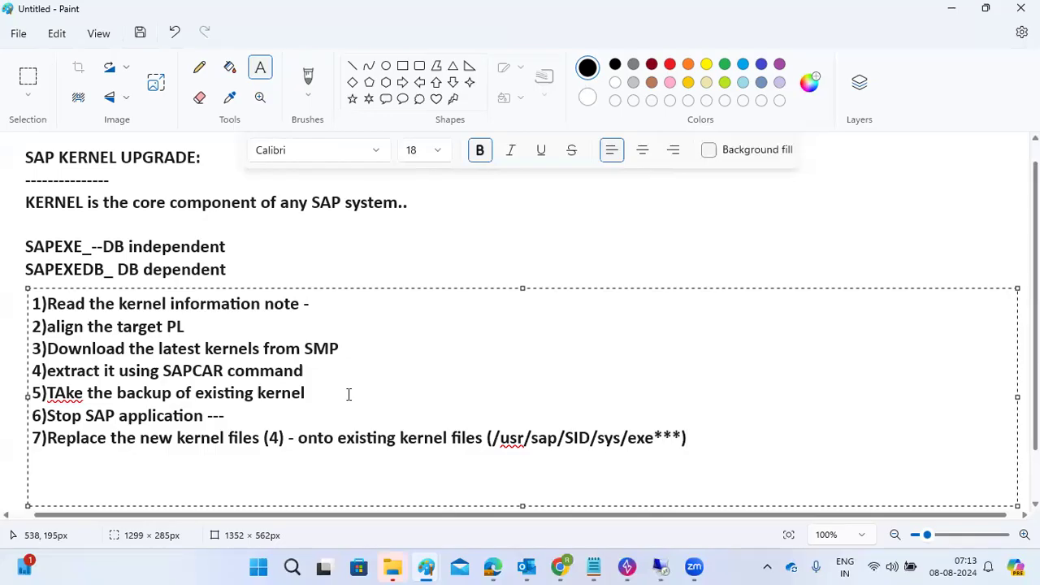
Add the eighth line "8)start the SAP application" and highlight the sys/exe part of the path in line 7
key("Return")
type("8)start the SA")
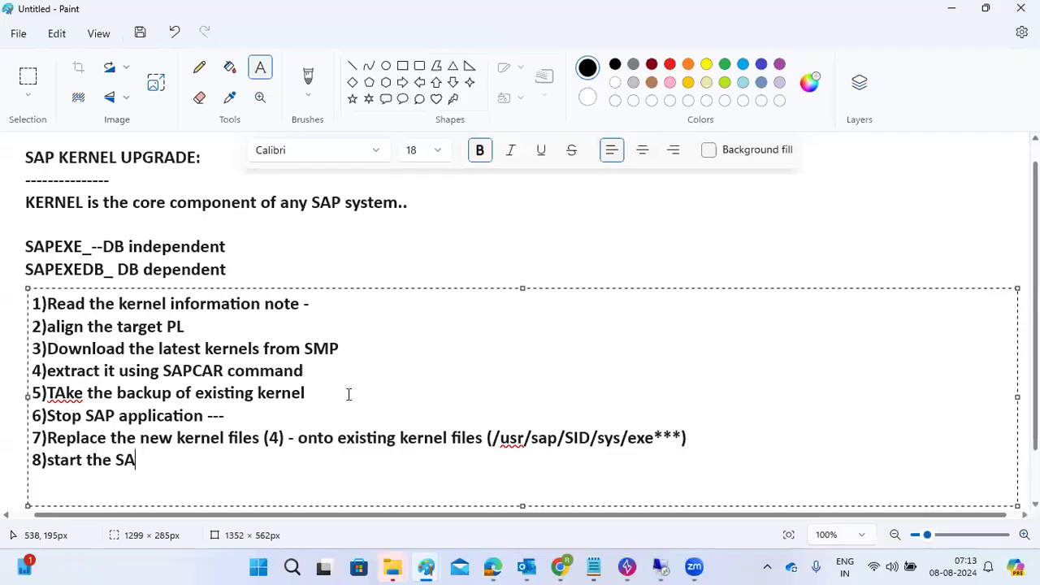
type("P application")
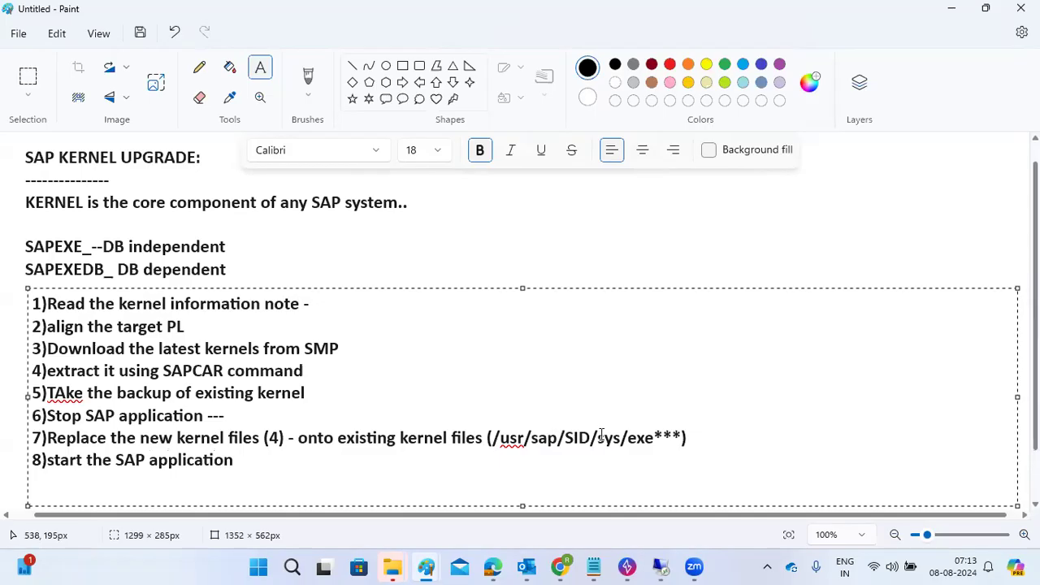
left_click_drag(598, 437, 646, 437)
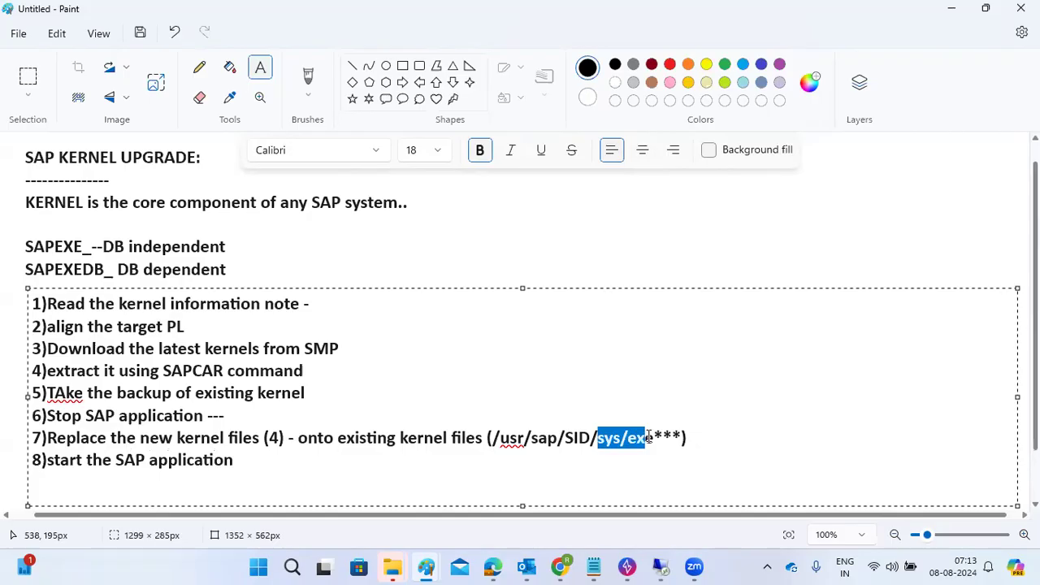
Add the ninth line "9)login to the SAP and perform the health checks", correcting the spelling of "perform"
left_click(267, 460)
key("Return")
type("10")
key("BackSpace")
key("BackSpace")
type("9)")
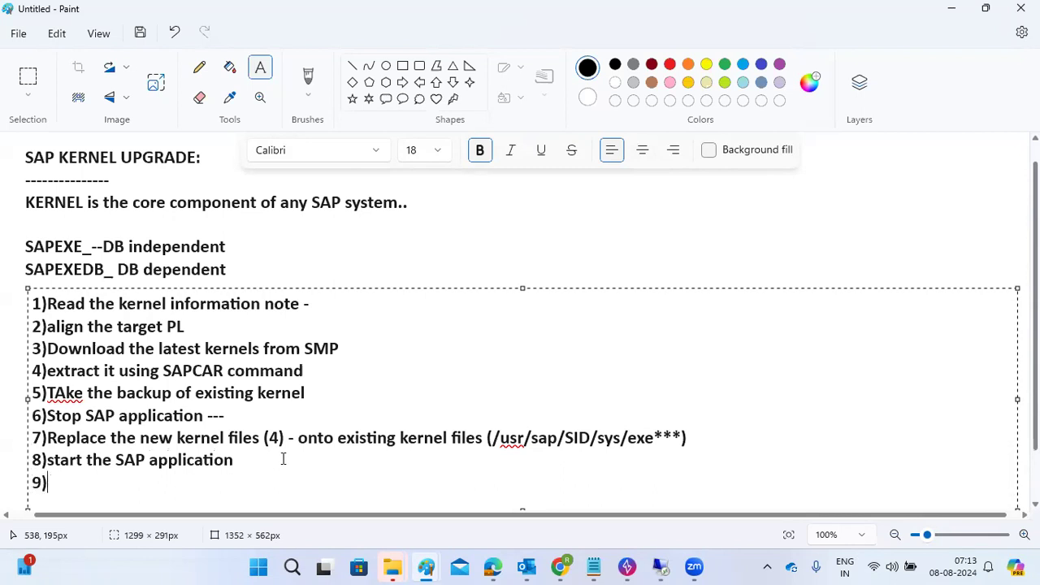
type("login to the ")
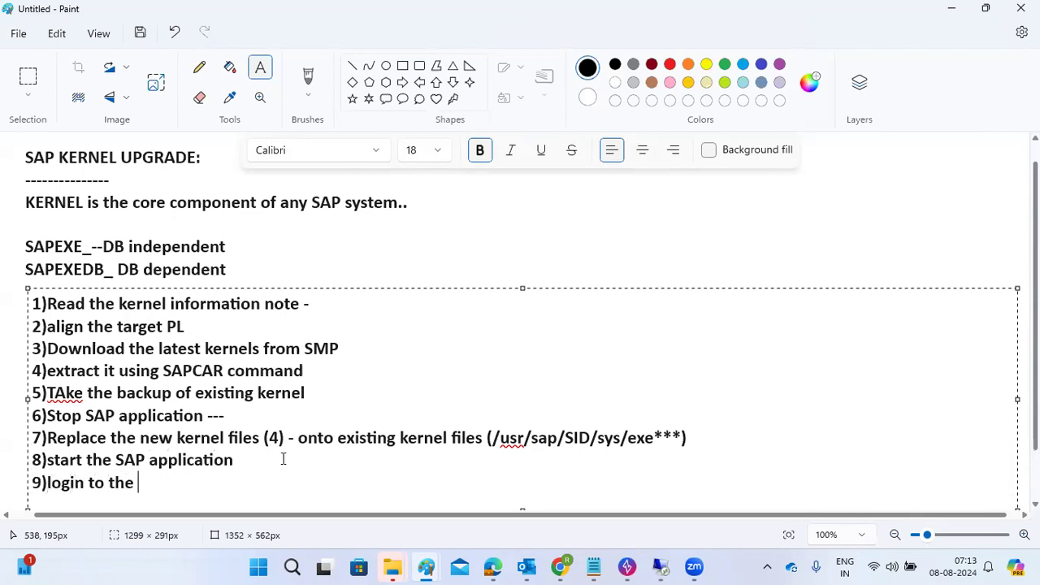
type("SAP and perofrm")
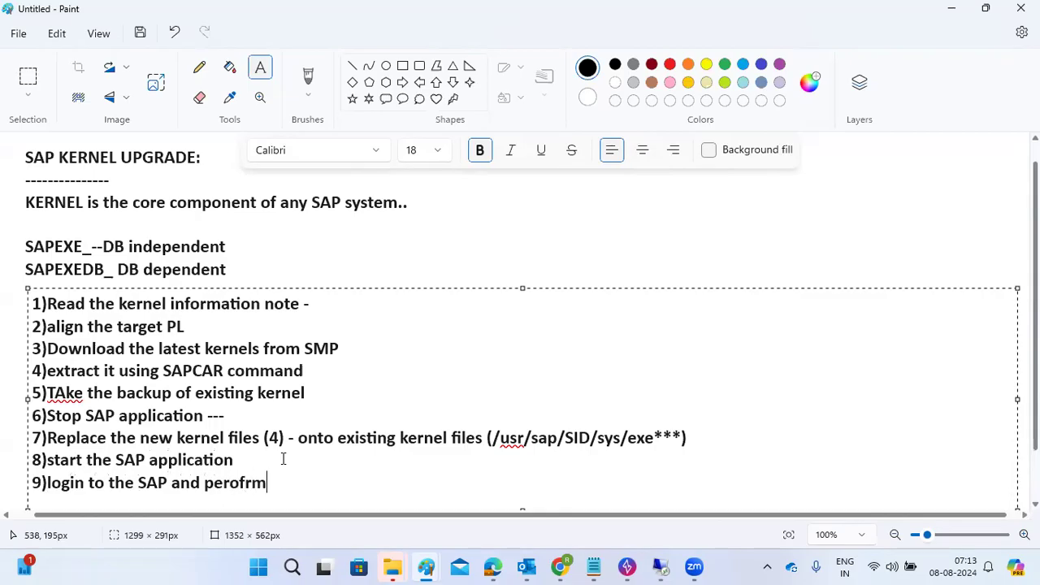
type(" the health checks")
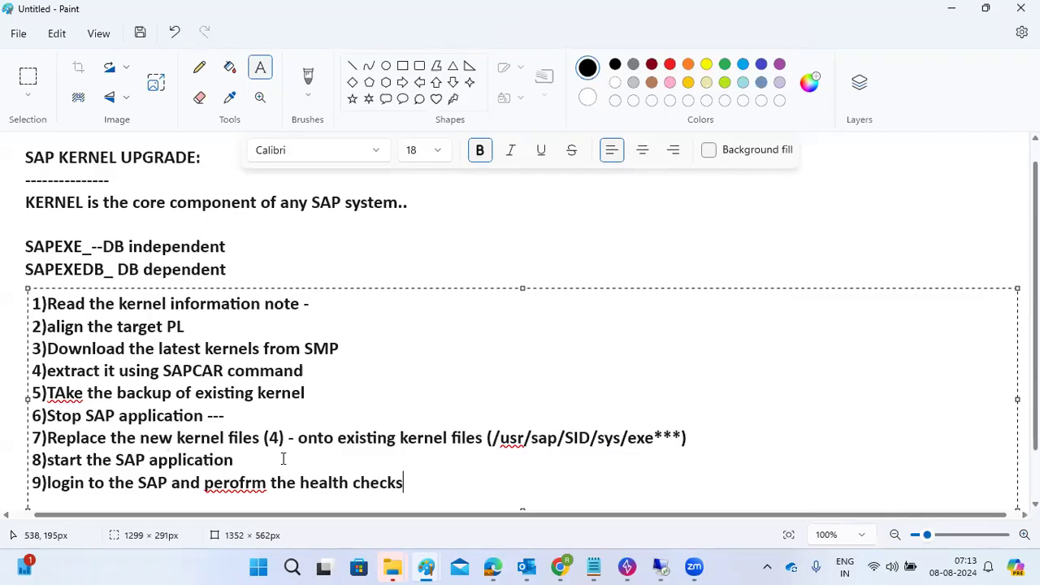
right_click(230, 485)
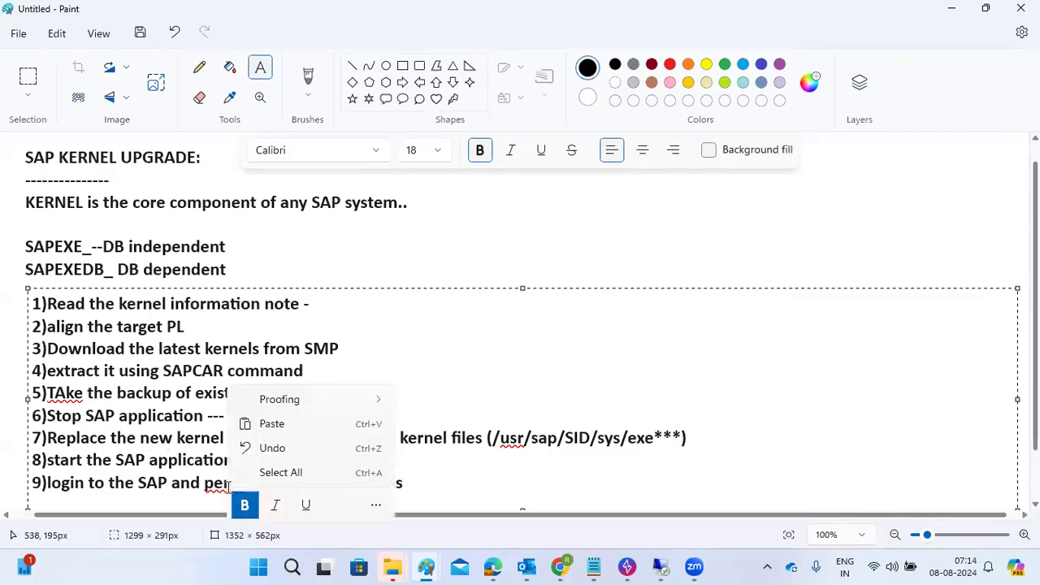
mouse_move(325, 395)
left_click(440, 402)
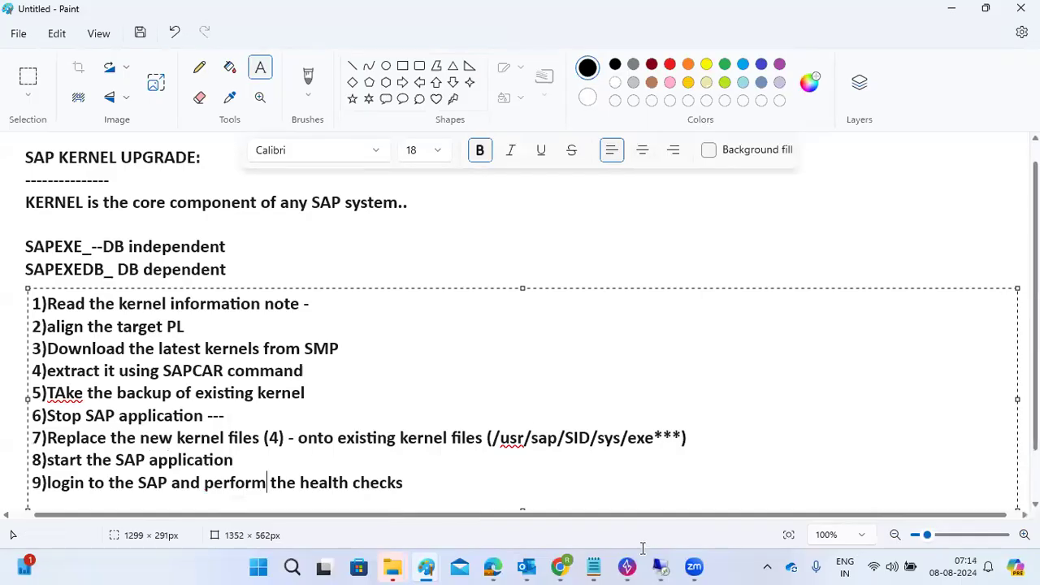
Switch to the kponline remote desktop, retry the time.windows.com synchronization, and close the time dialogs to bring the Command Prompt forward
mouse_move(661, 565)
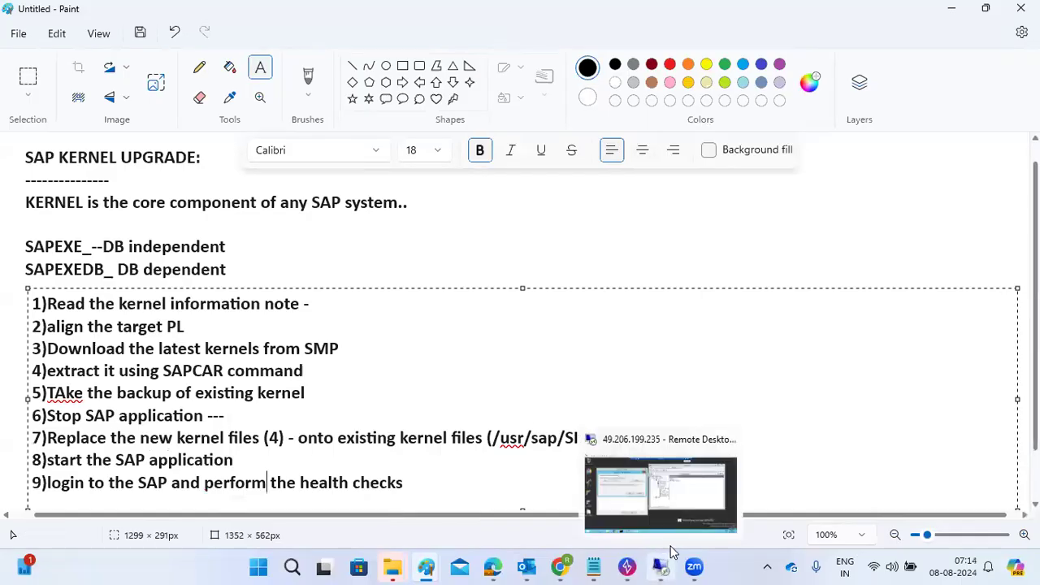
left_click(677, 496)
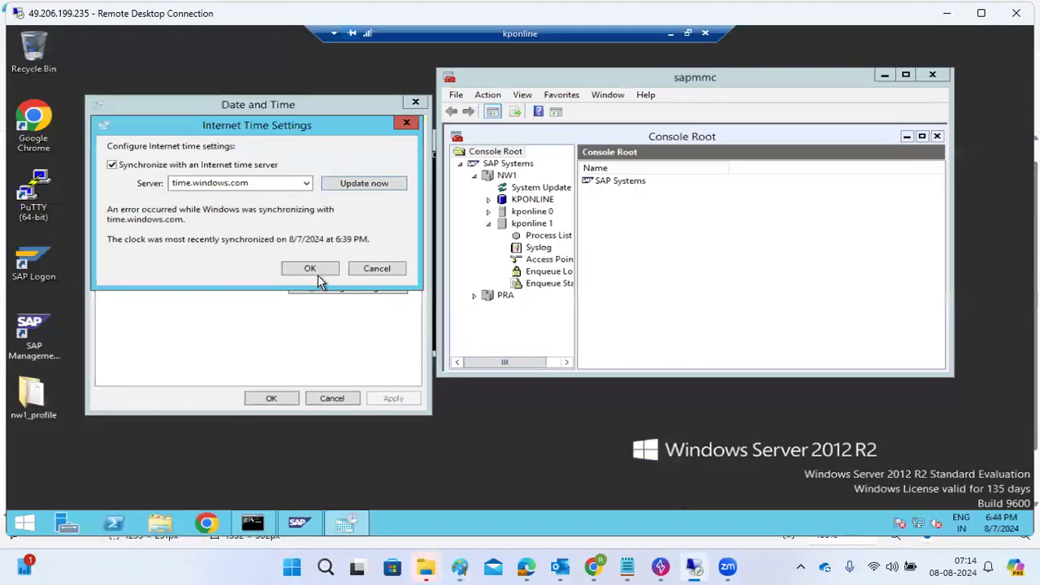
left_click(376, 188)
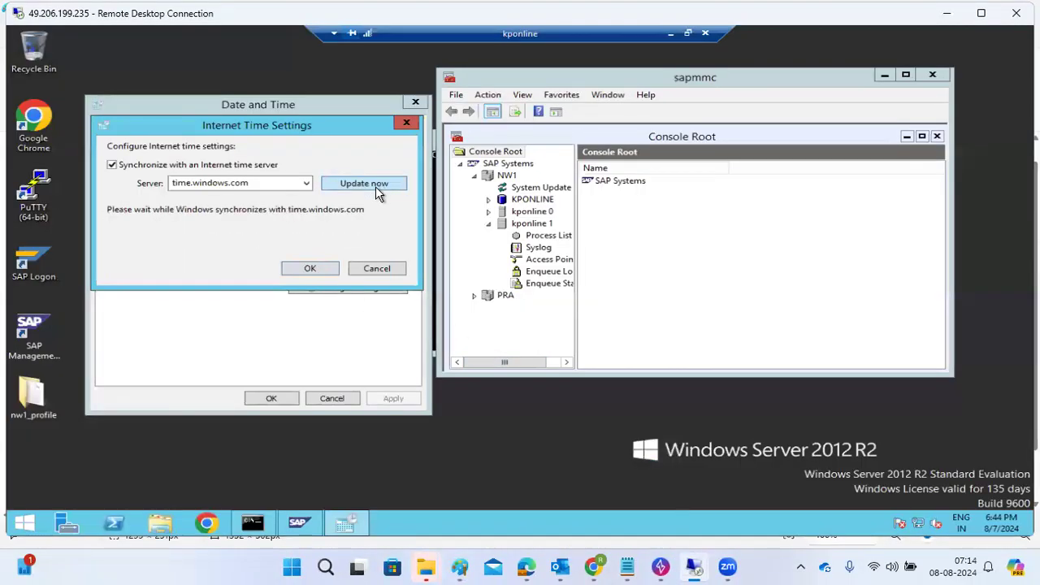
left_click(325, 268)
left_click(274, 397)
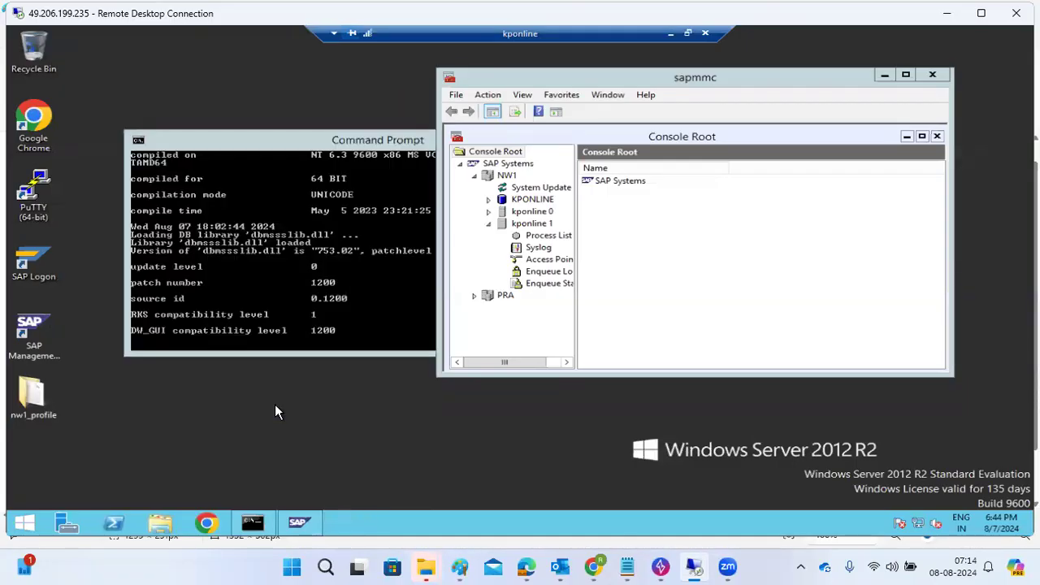
left_click(333, 299)
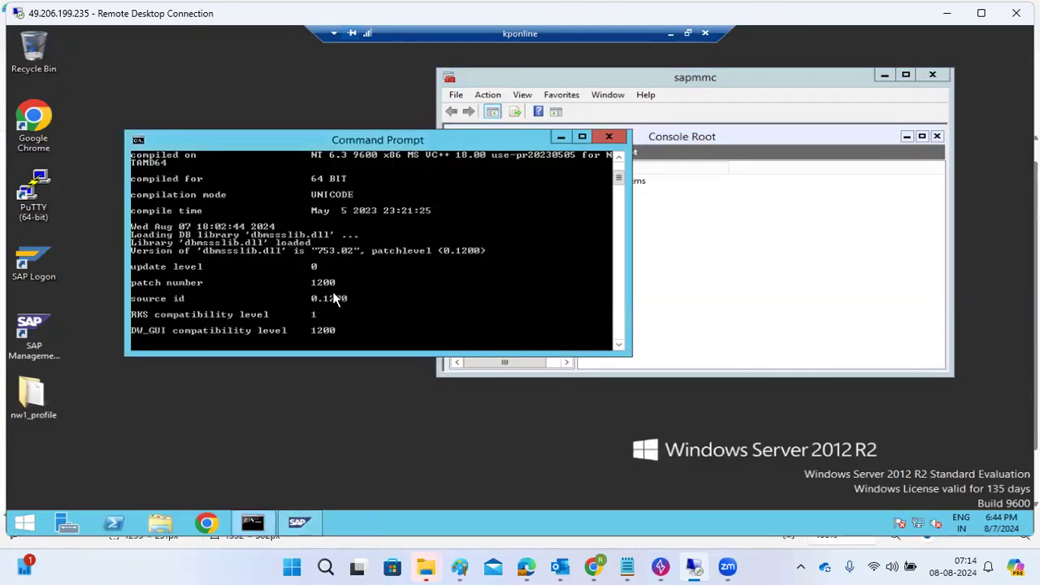
Examine the kernel-753 and kernel folders in C:\SAPSOFTWARES for available kernel archives
left_click(162, 524)
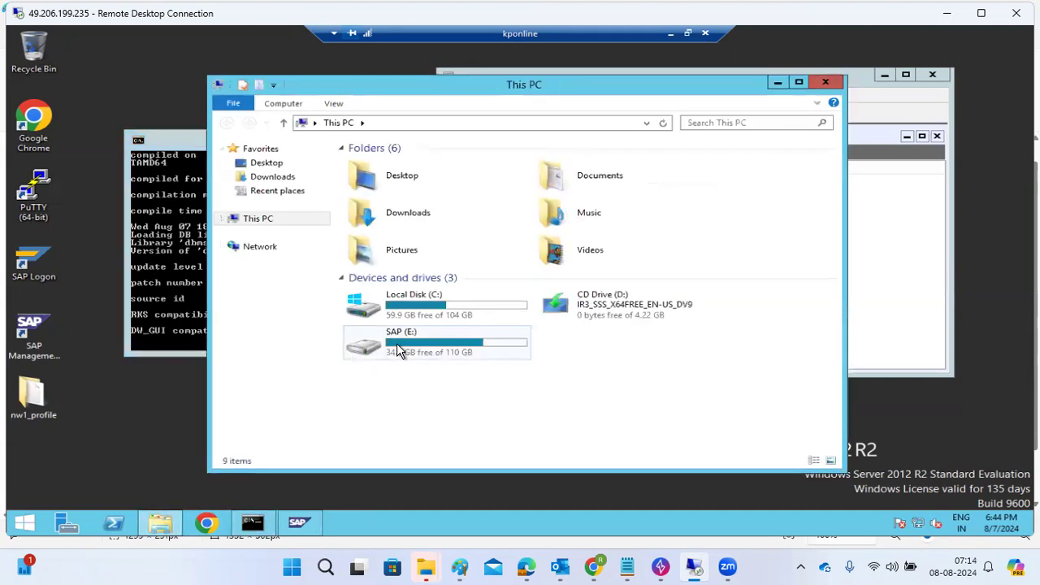
double_click(414, 309)
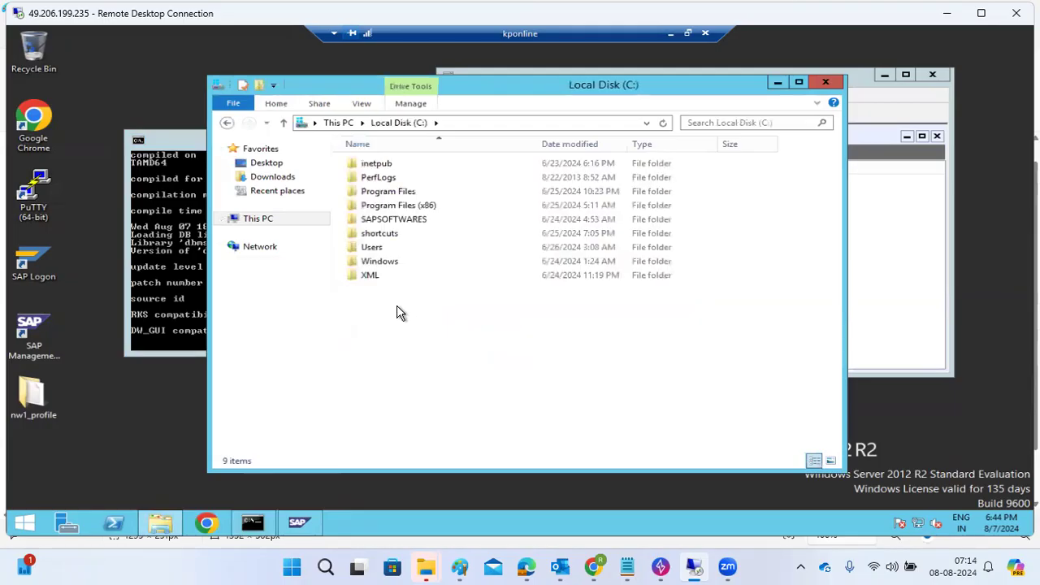
left_click(393, 223)
double_click(394, 224)
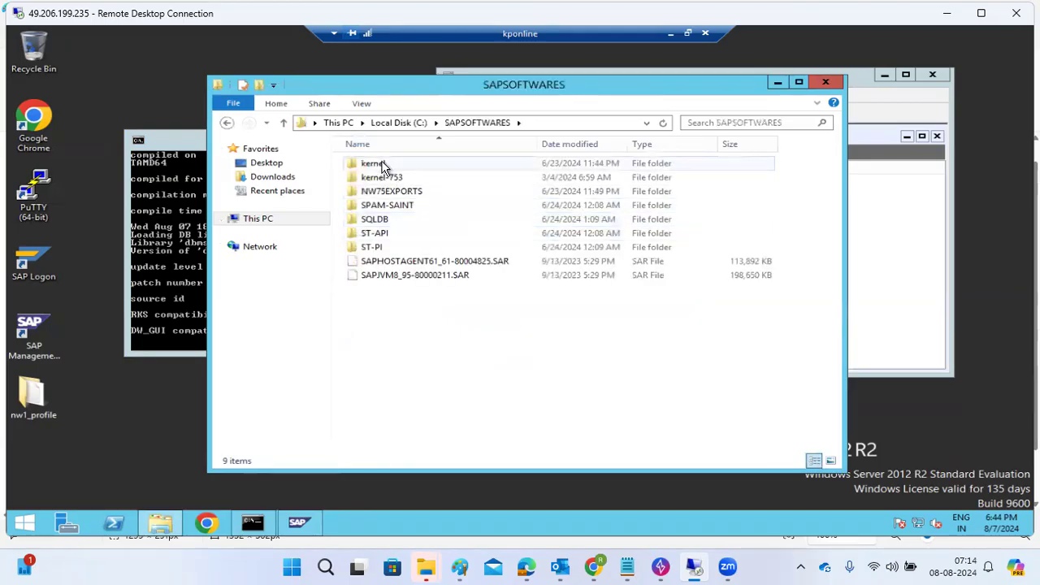
left_click(388, 179)
double_click(388, 179)
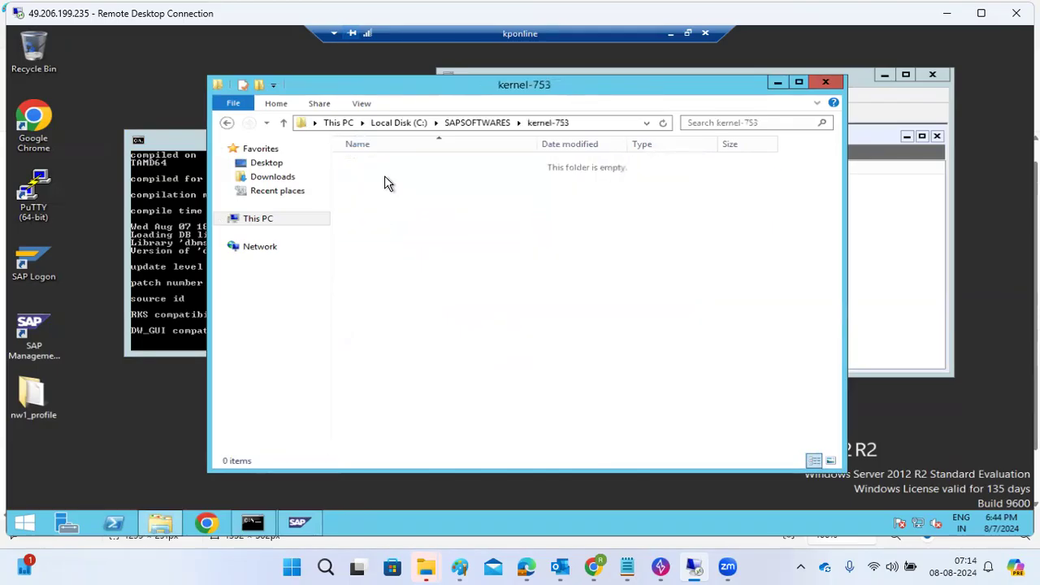
left_click(475, 123)
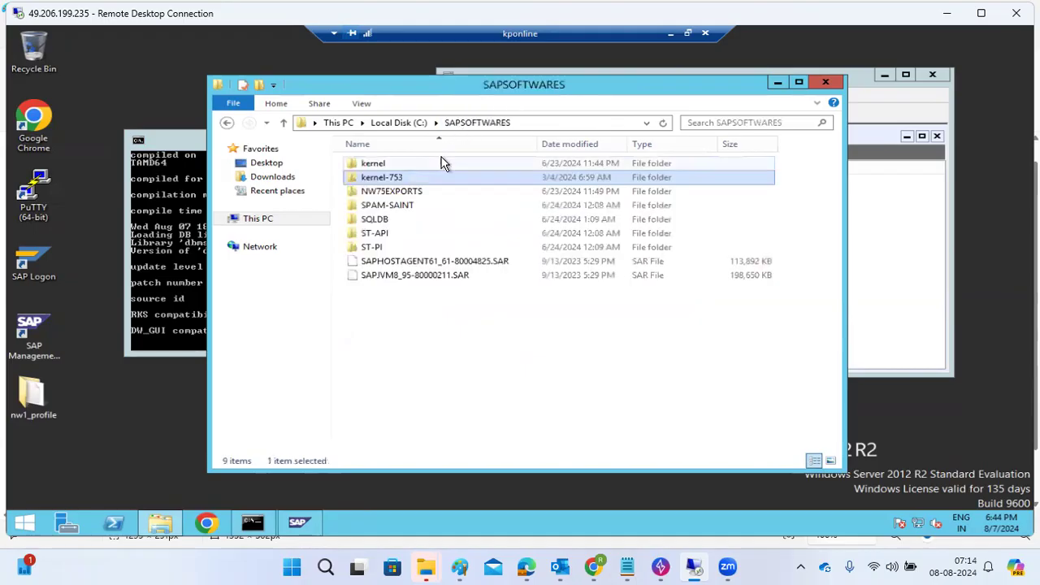
double_click(393, 166)
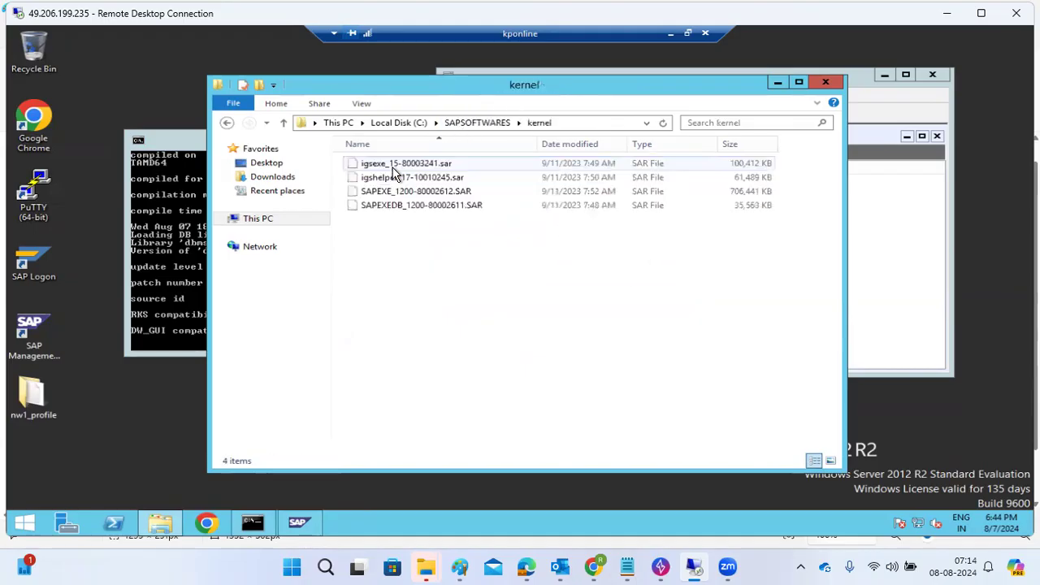
left_click(478, 123)
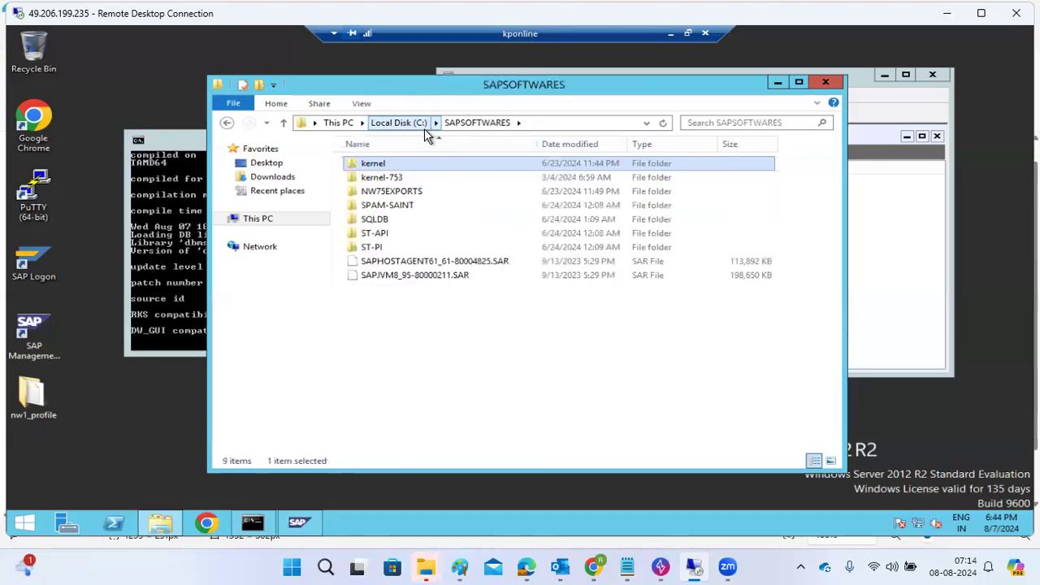
Find and select the archives SAPEXE_1300-80002612.SAR and SAPEXEDB_1300-80002623.SAR in the Downloads folder
left_click(267, 177)
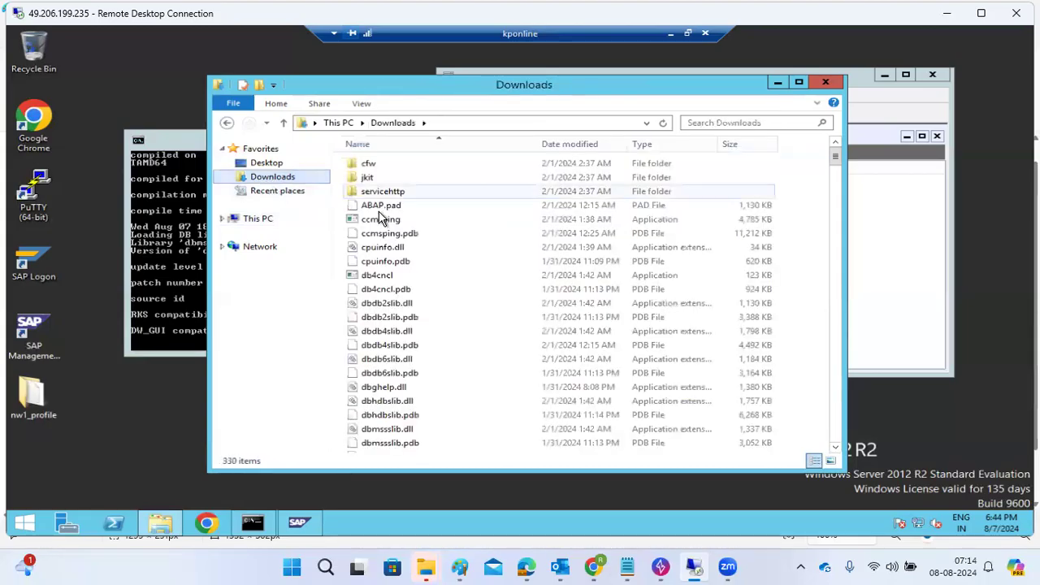
left_click(433, 331)
scroll(433, 354, "down", 18)
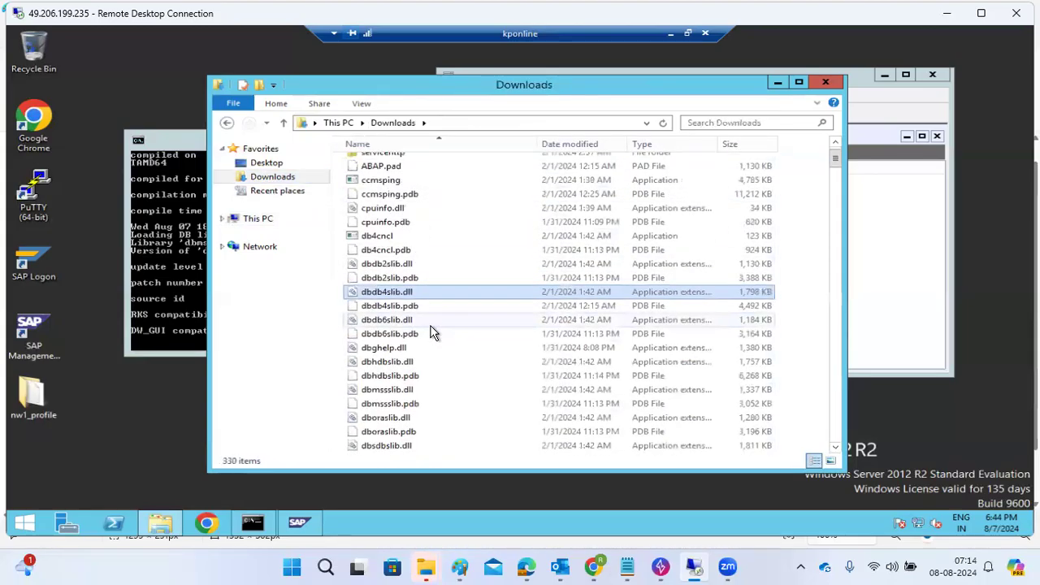
scroll(433, 394, "down", 20)
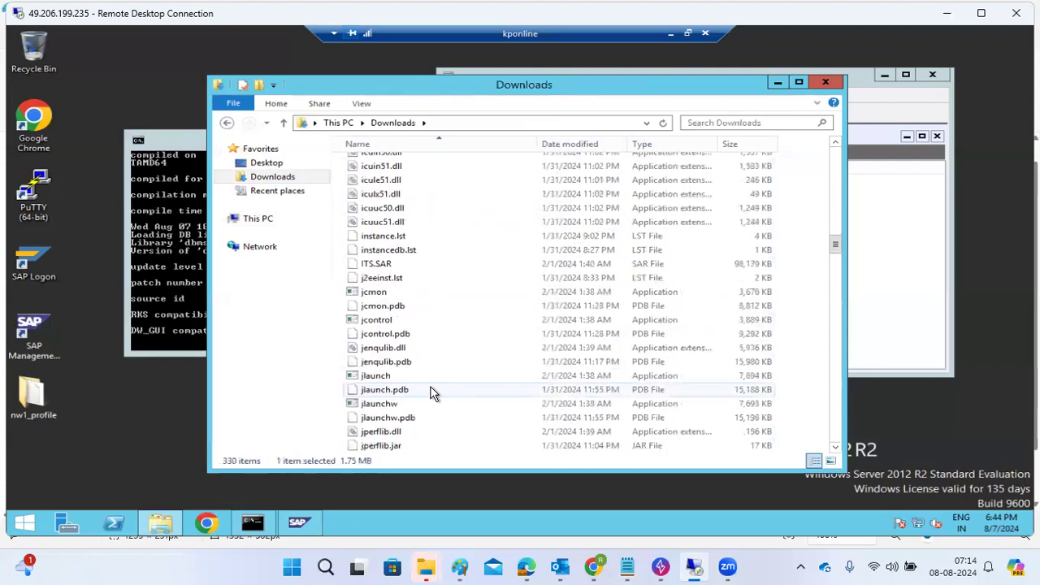
scroll(433, 395, "down", 20)
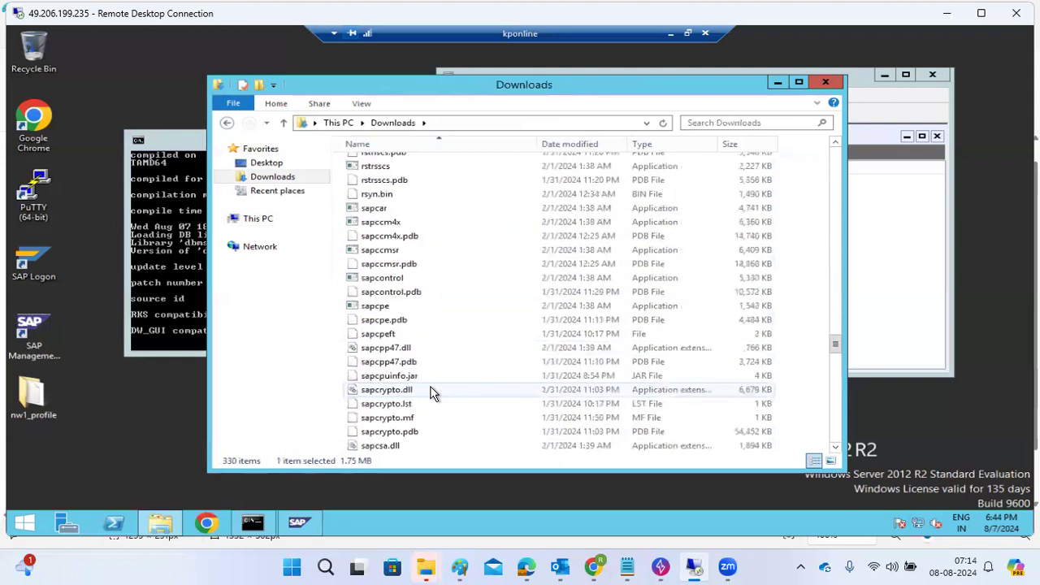
scroll(430, 394, "up", 4)
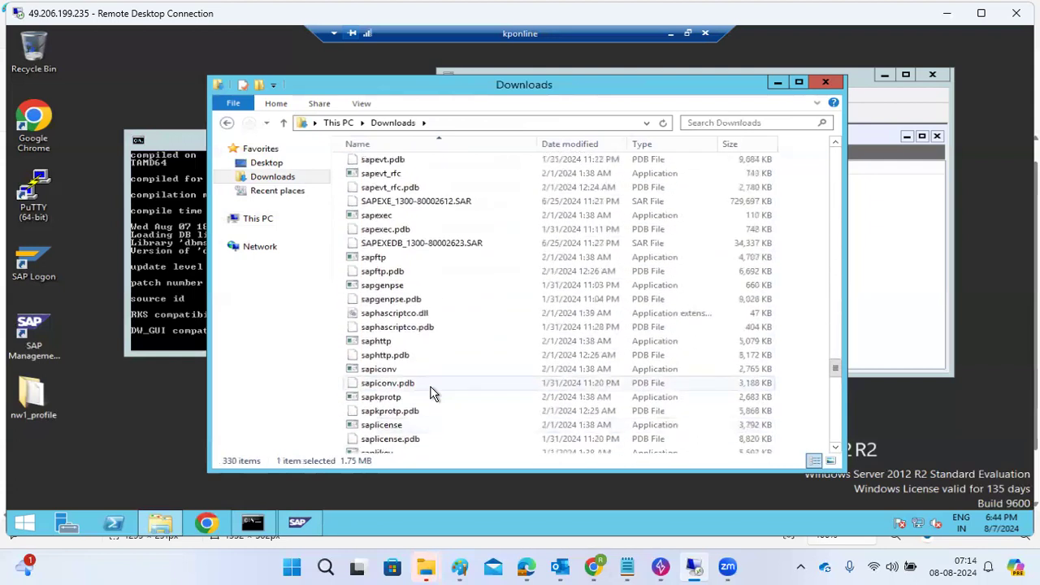
left_click(389, 203)
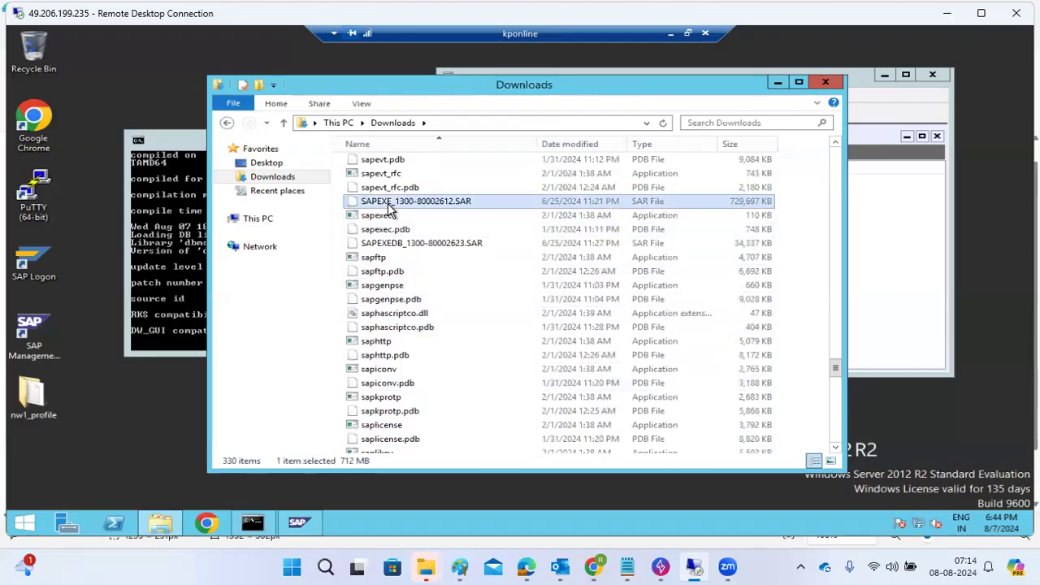
left_click(404, 245, "ctrl")
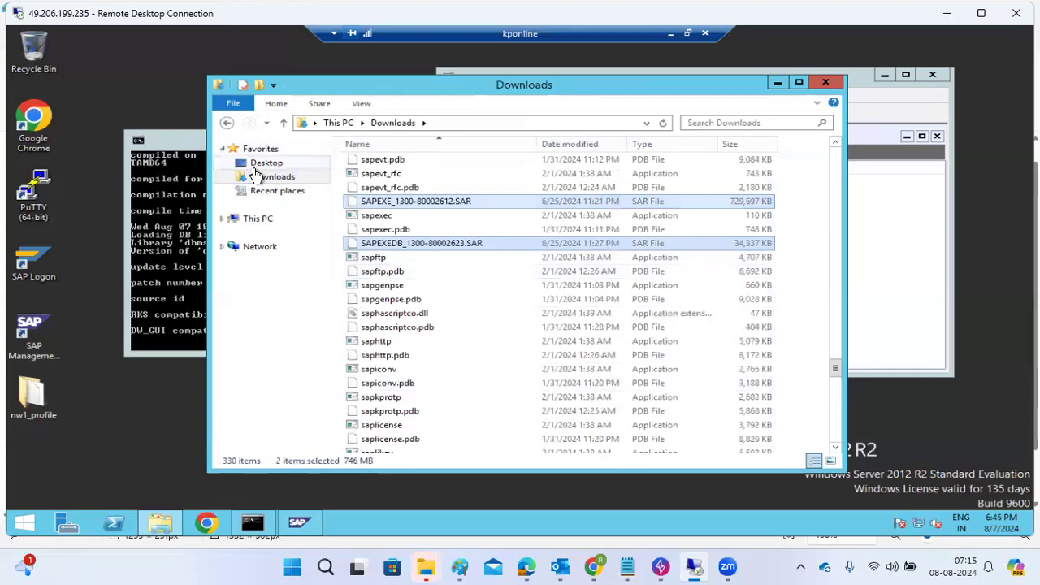
Copy the two selected SAPEXE and SAPEXEDB 1300 archives into C:\SAPSOFTWARES\kernel-753
left_click(251, 219)
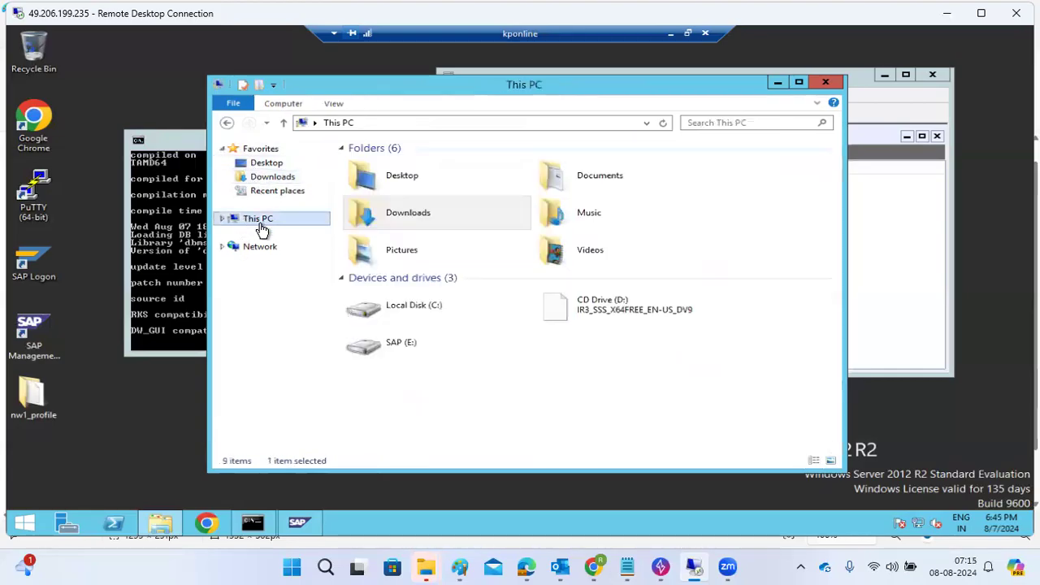
left_click(414, 301)
double_click(412, 300)
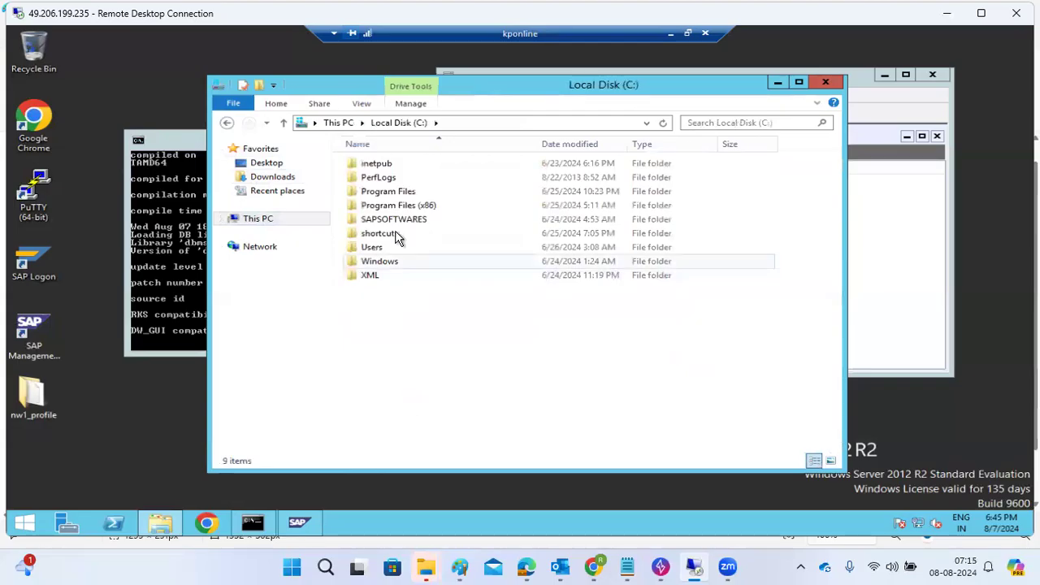
left_click(396, 224)
double_click(398, 226)
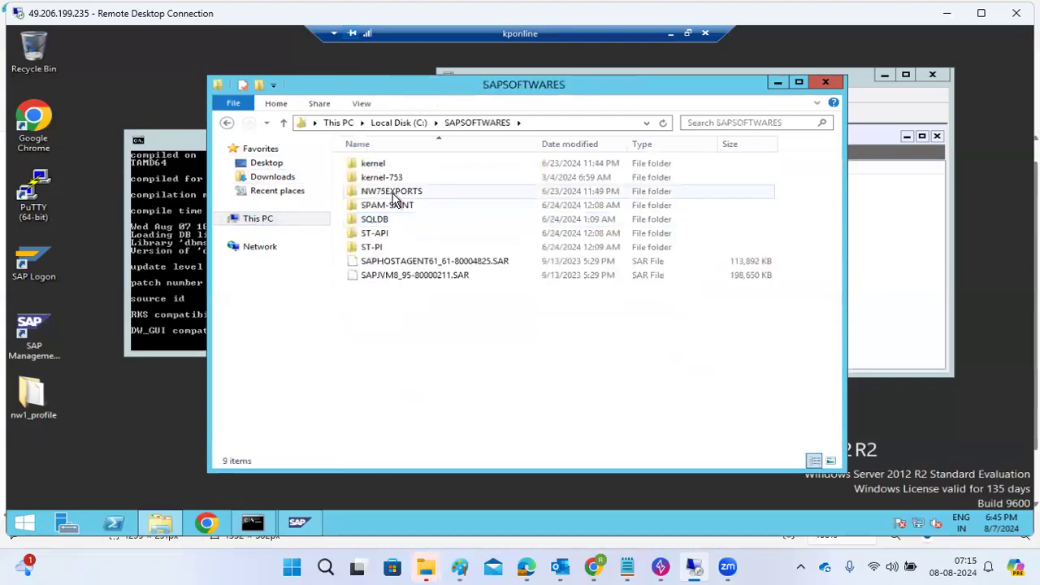
left_click(396, 179)
double_click(396, 179)
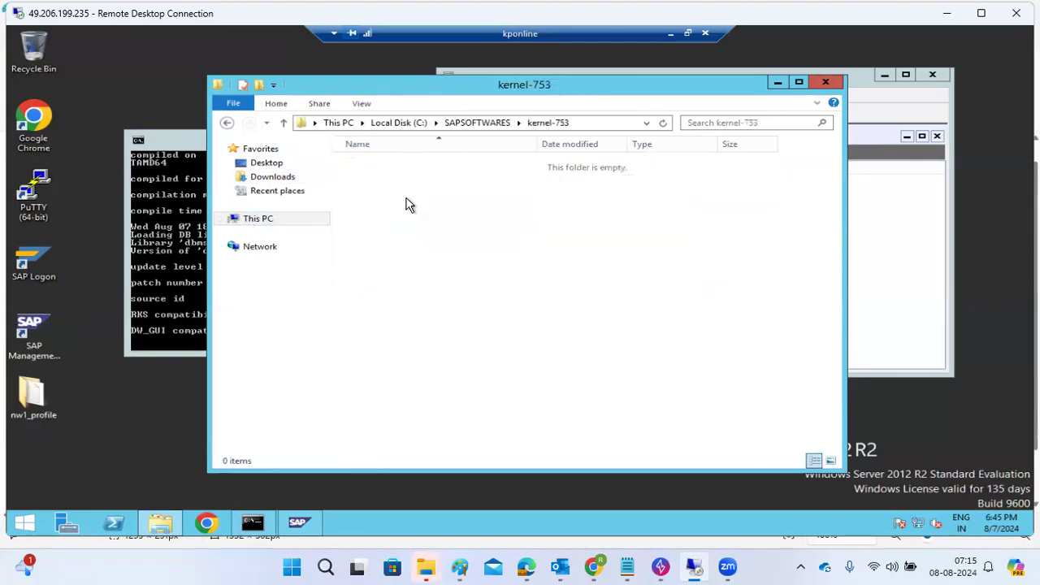
key("ctrl+v")
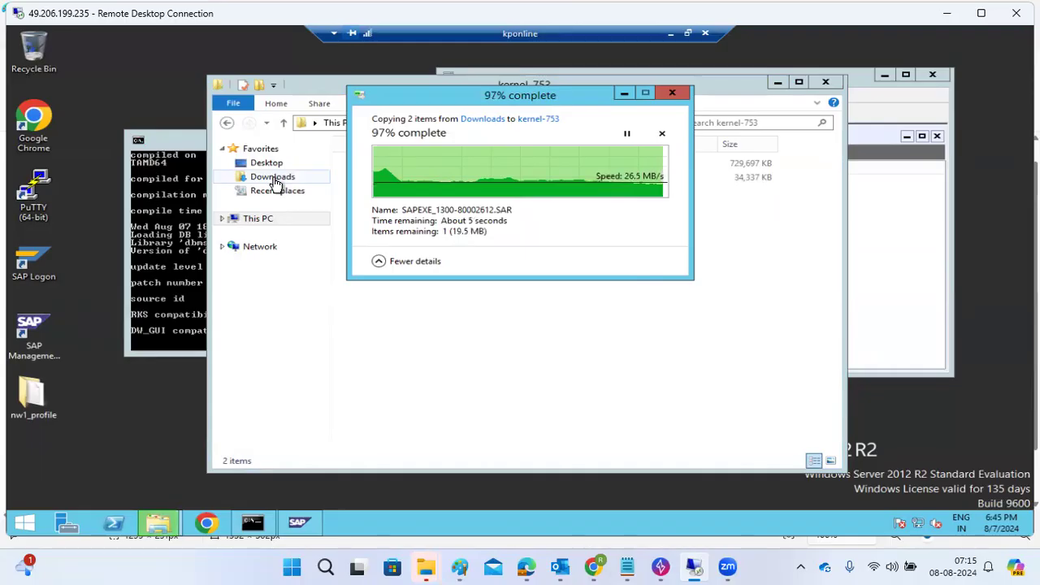
Permanently delete all items in the Downloads folder
left_click(274, 179)
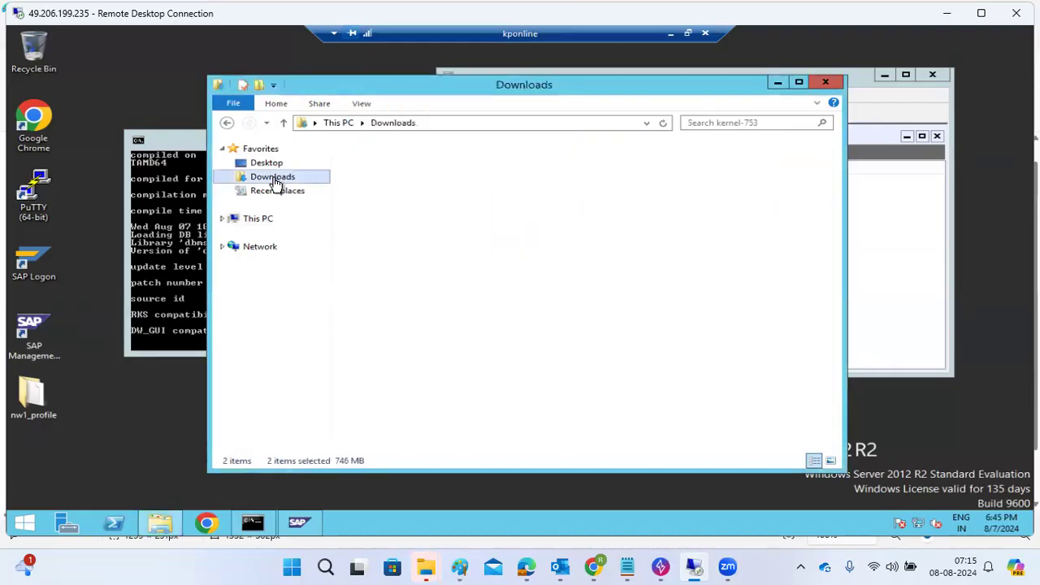
left_click(390, 277)
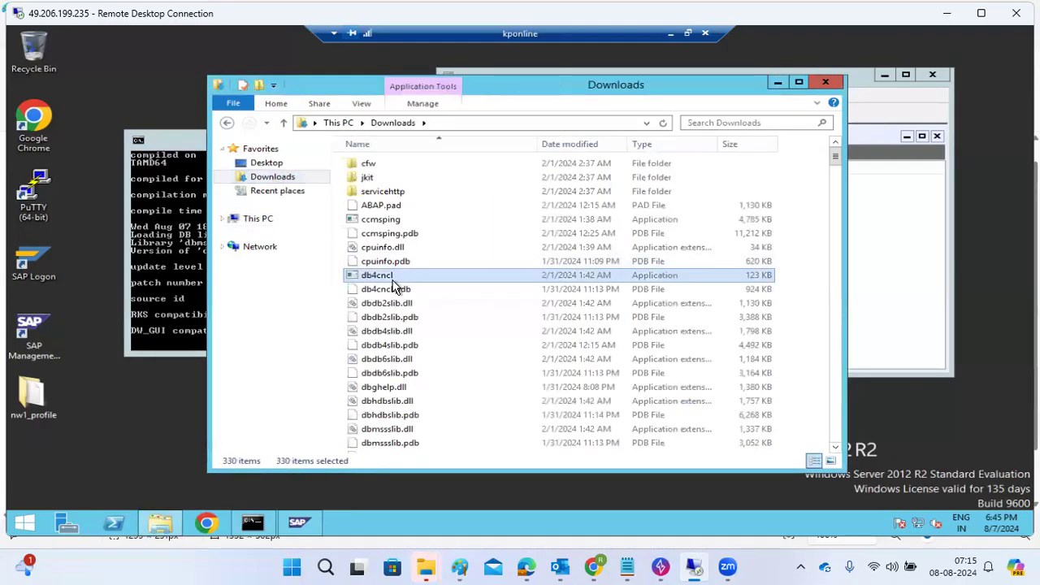
key("ctrl+a")
key("shift+Delete")
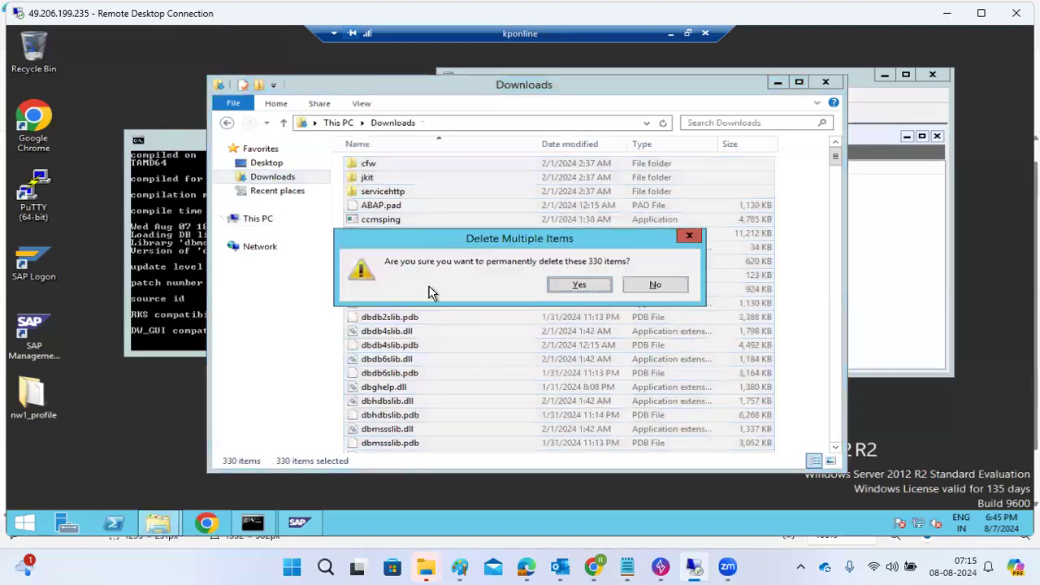
left_click(566, 288)
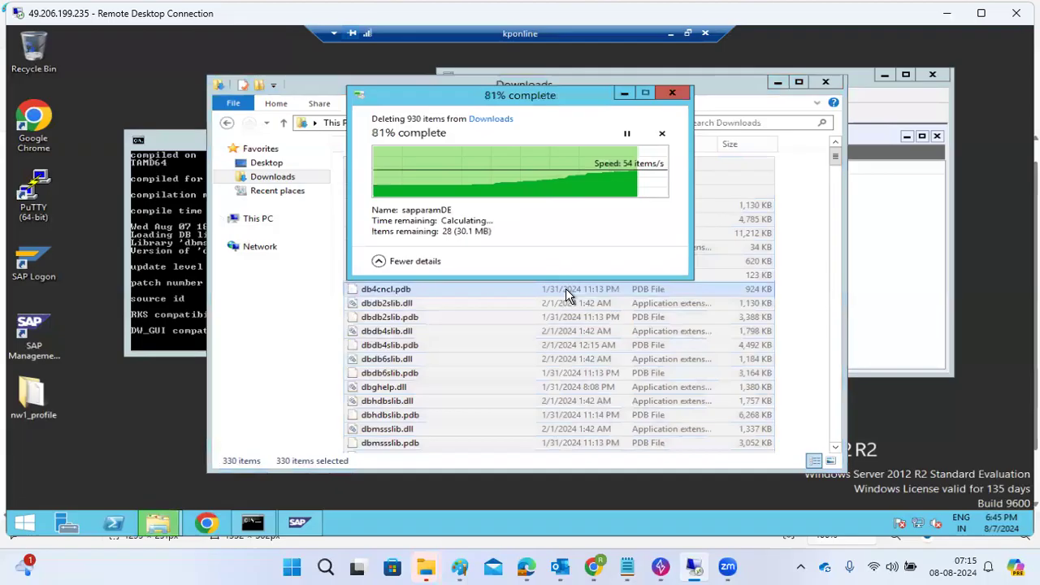
Open a command prompt in the C:\SAPSOFTWARES\kernel-753 folder
left_click(254, 221)
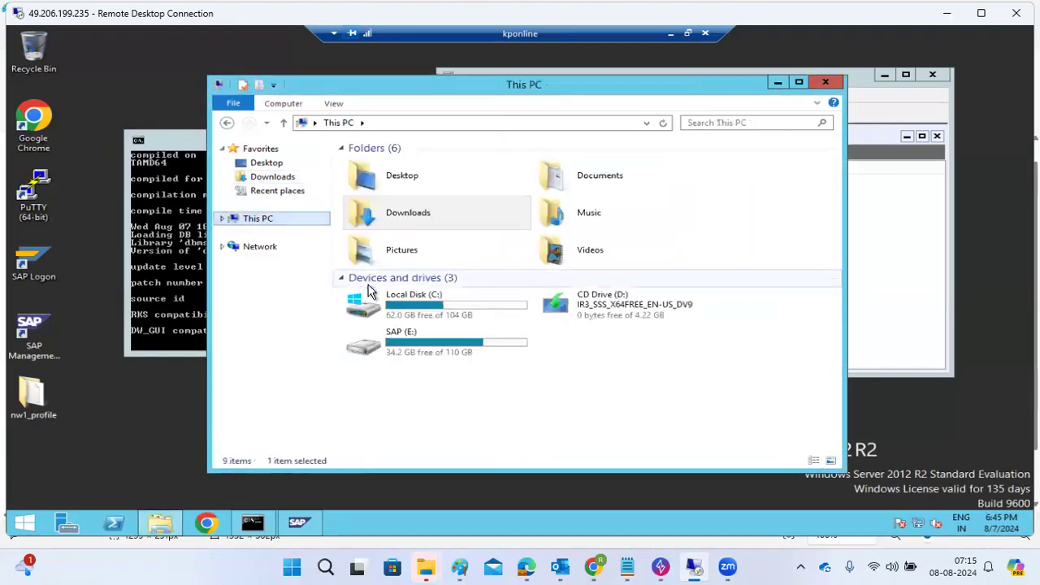
double_click(438, 300)
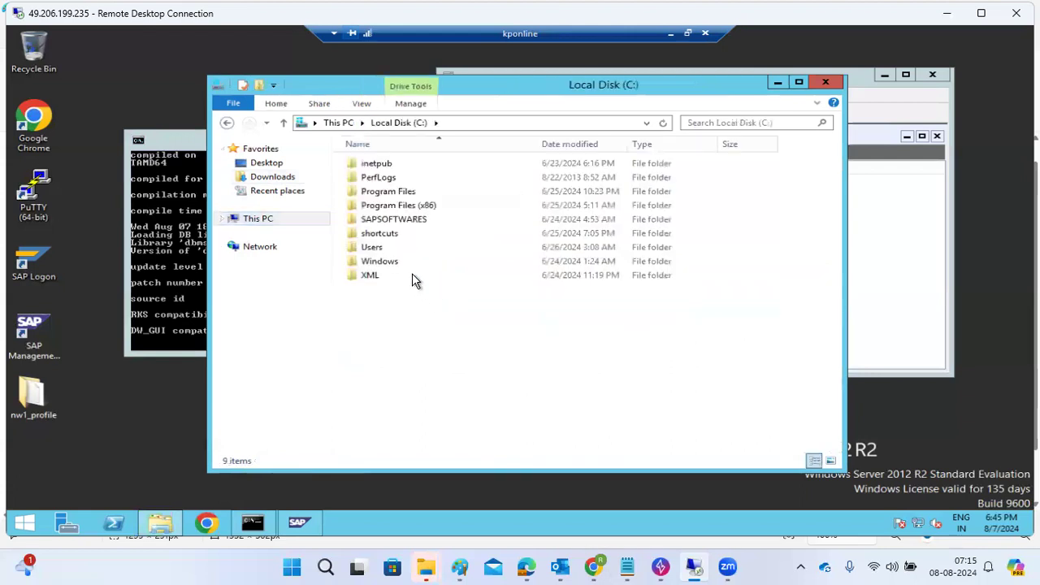
double_click(379, 221)
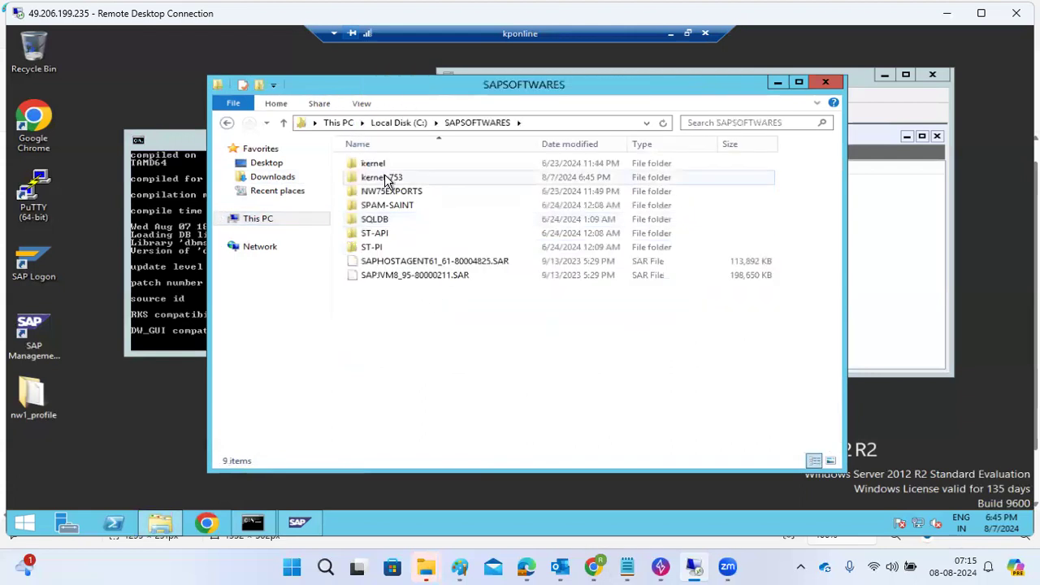
double_click(388, 178)
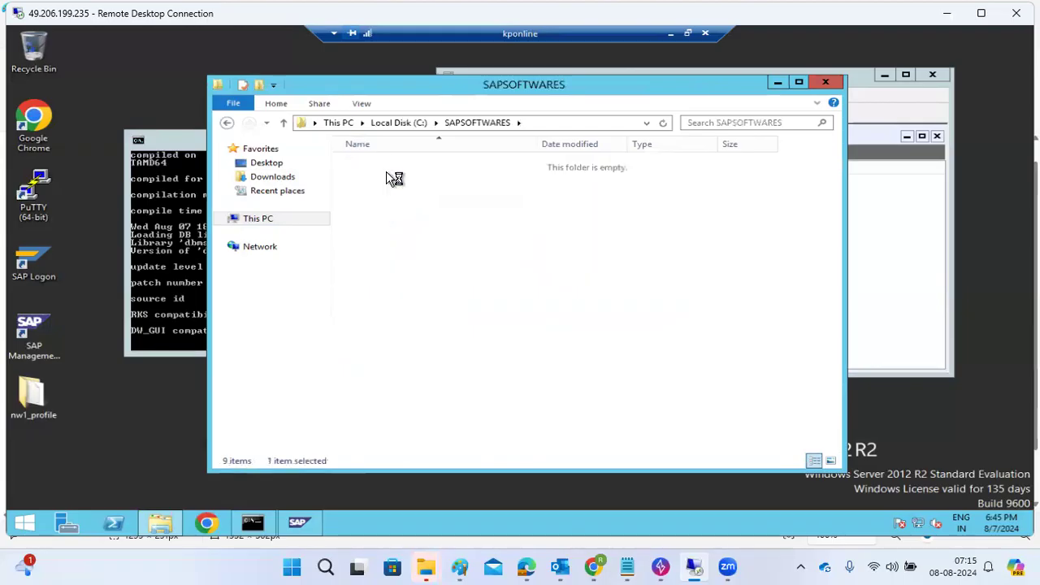
left_click(581, 123)
type("cmd")
key("Return")
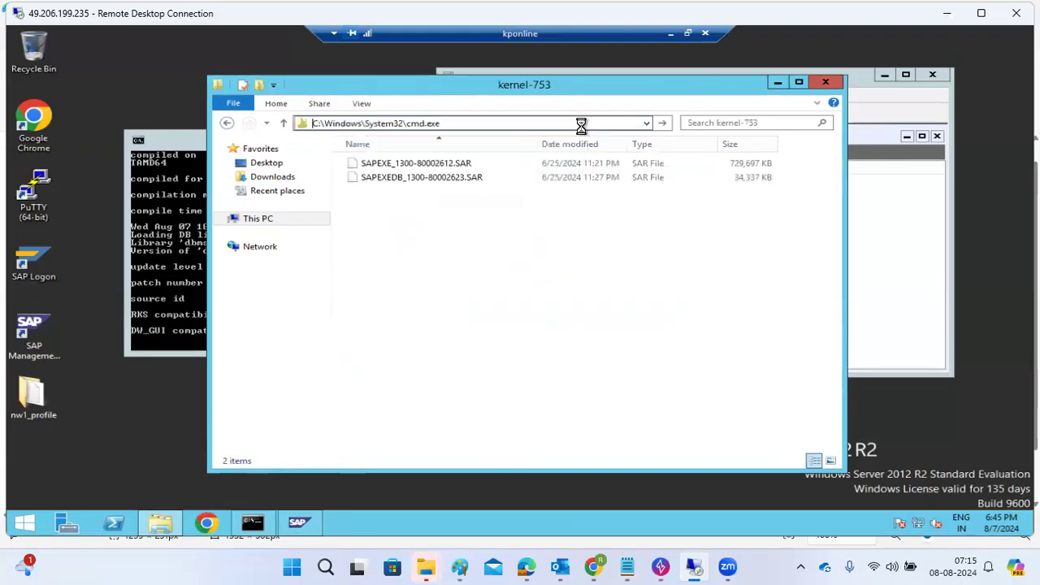
Extract the database-independent kernel archive with the command SAPCAR -xvf SAPEXE_*
type("SAPCAR -xvf SAP")
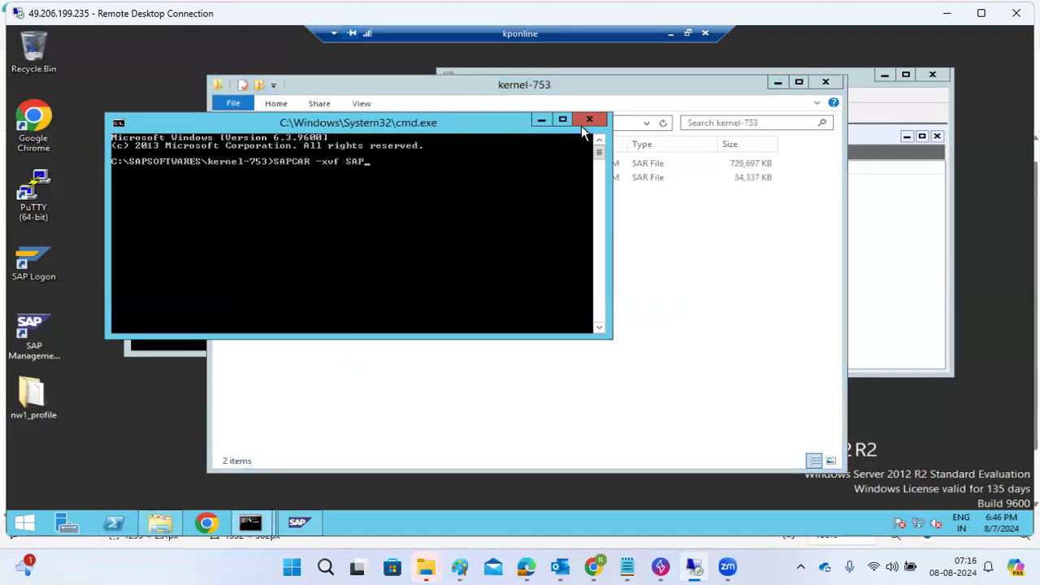
type("EXE_*")
key("Return")
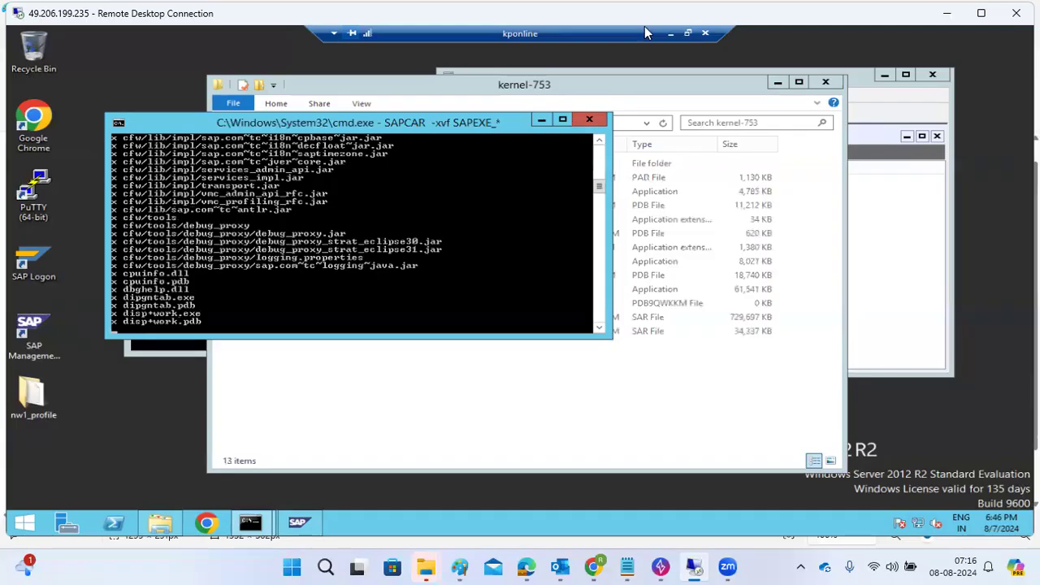
Review the kernel upgrade steps in the Paint notes, then return to the remote desktop and check the extracted files in kernel-753
left_click(946, 13)
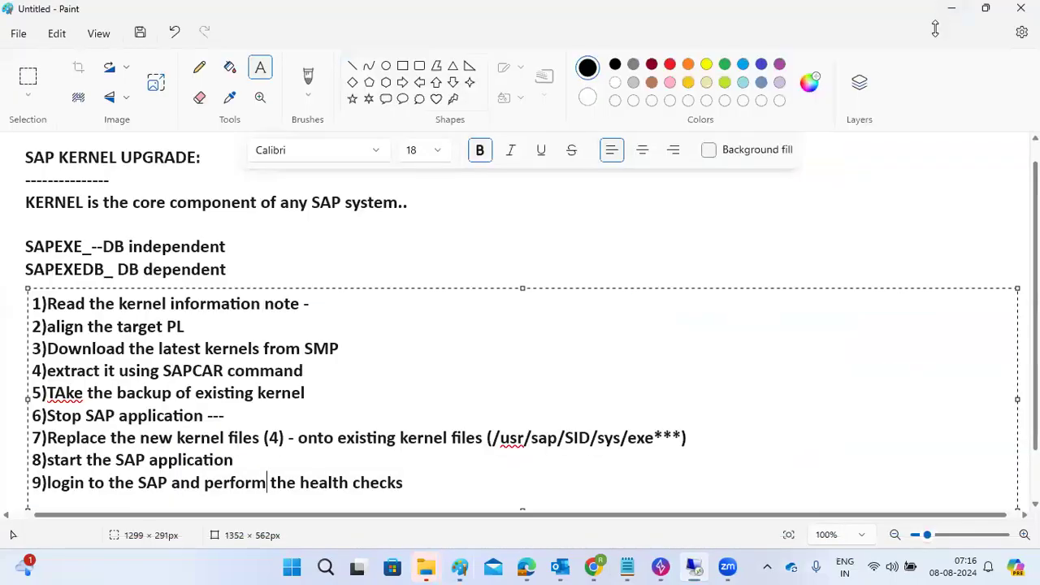
left_click(404, 235)
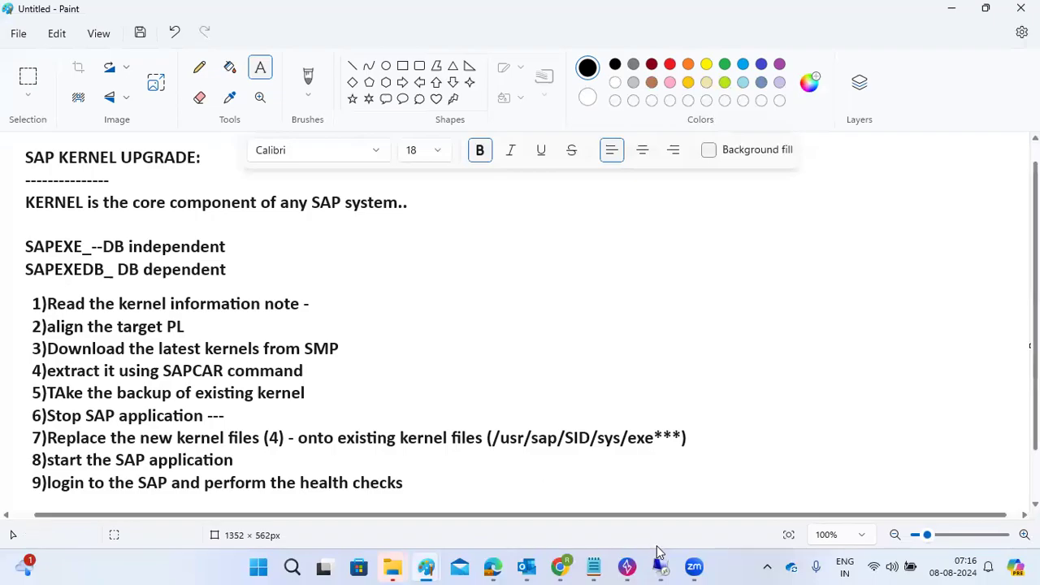
mouse_move(660, 565)
left_click(658, 514)
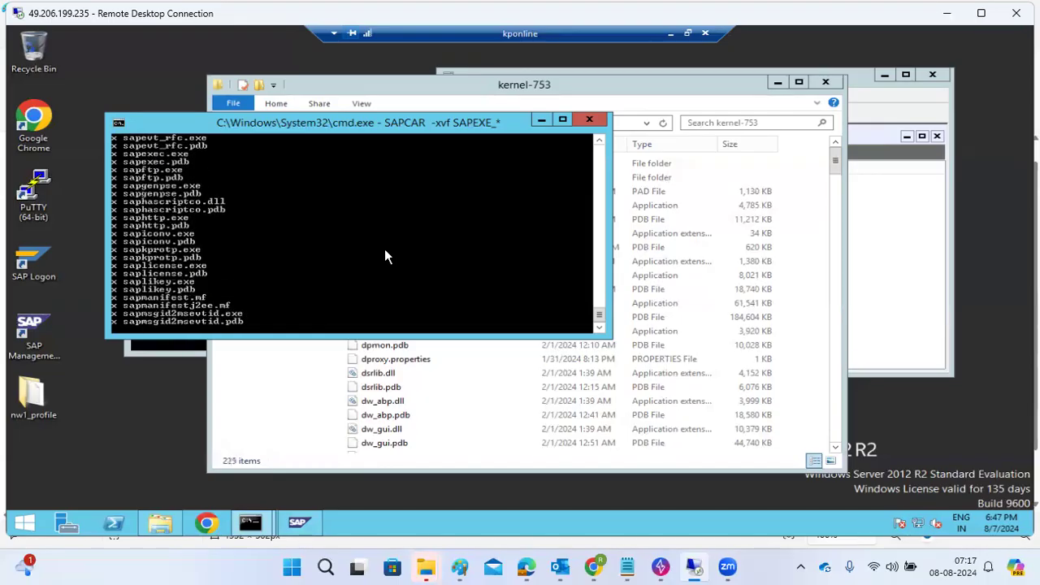
left_click(396, 373)
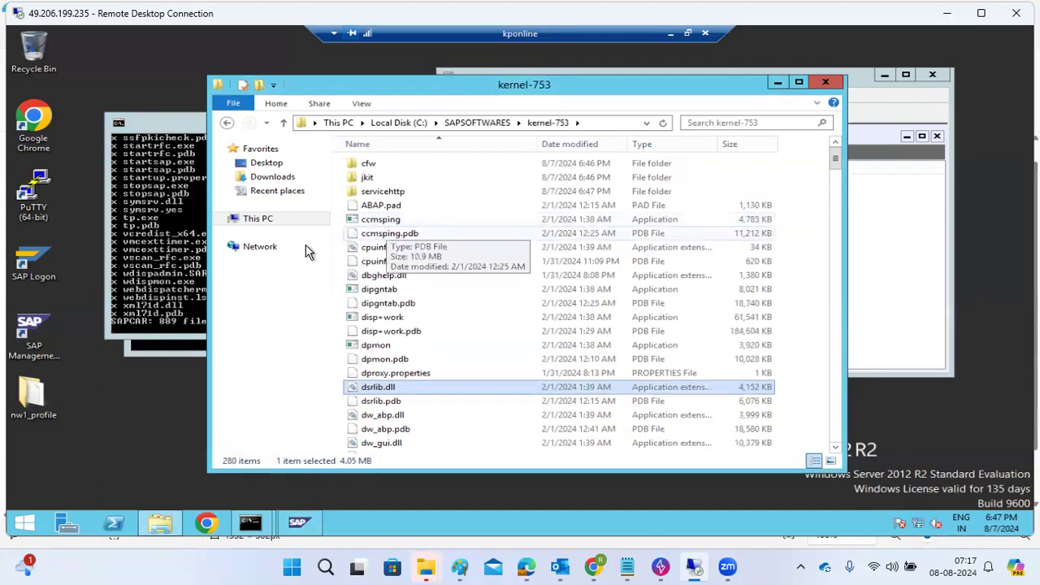
Extract the database-dependent kernel archive with SAPCAR -xvf SAPEXEDB_* and close the extraction command window
left_click(151, 285)
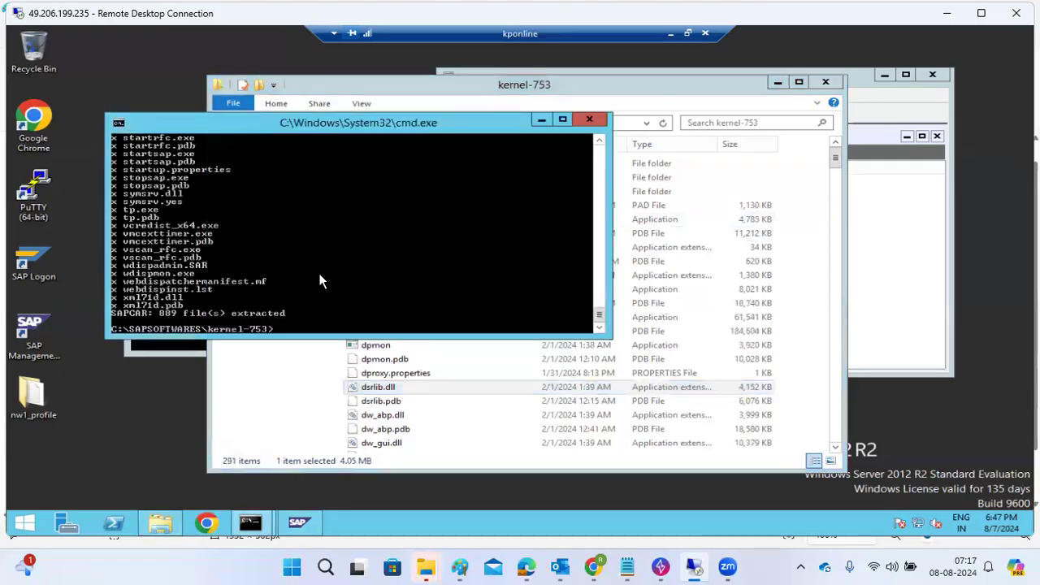
key("Up")
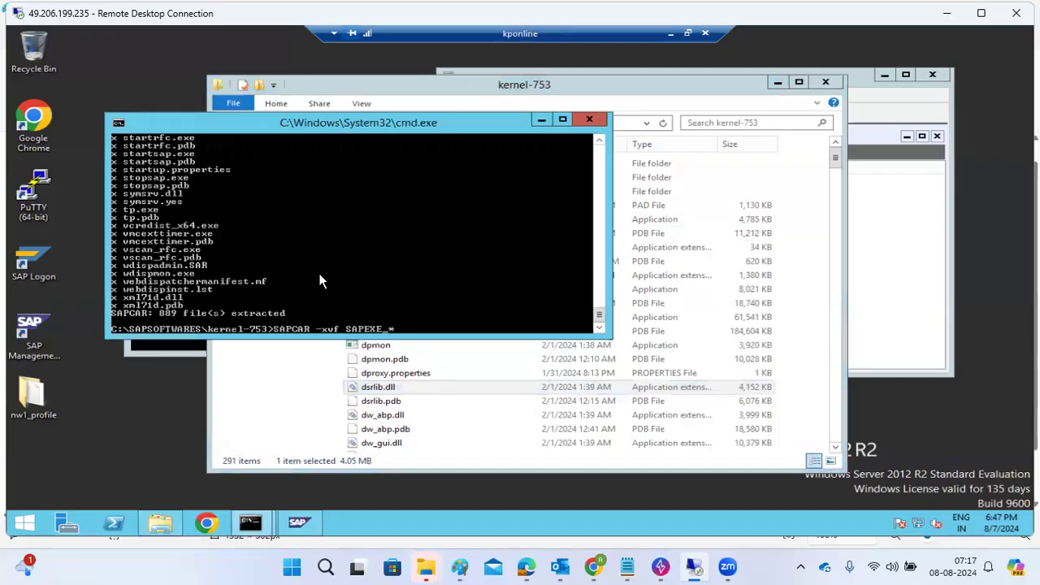
key("Left")
key("Left")
type("DB")
key("Return")
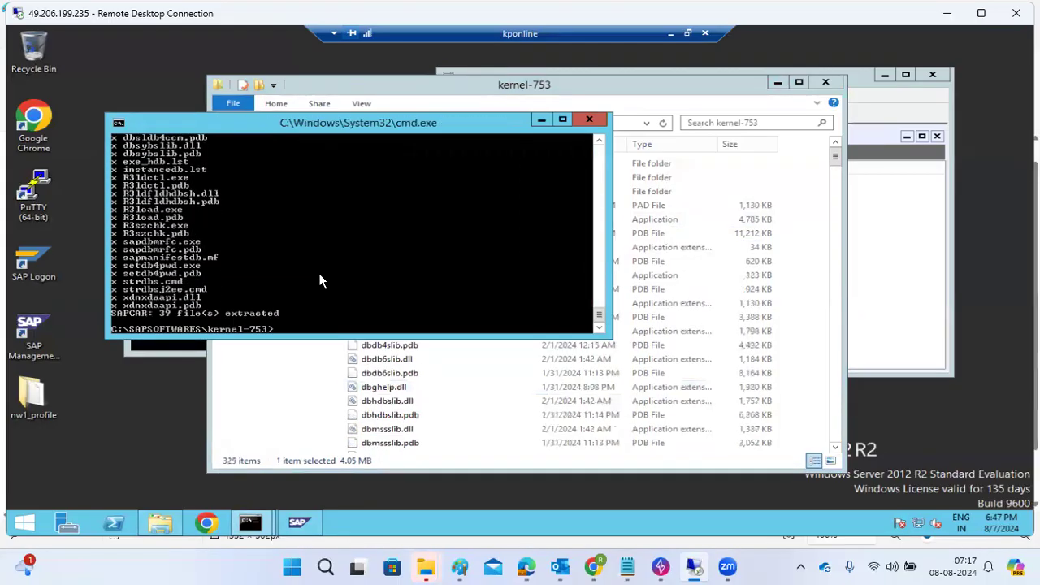
left_click(592, 119)
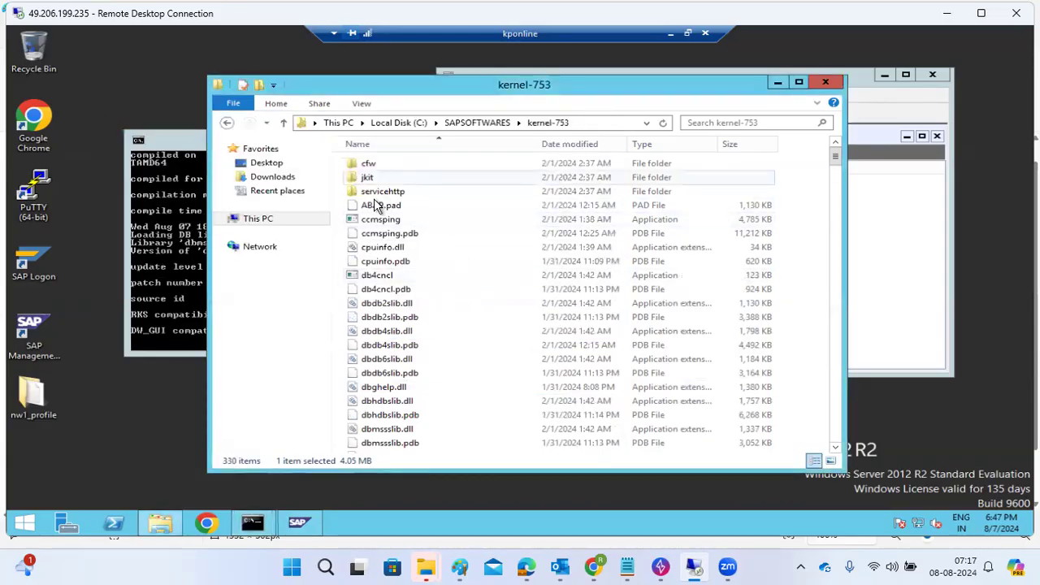
Examine the current kernel's patch details in the remote Command Prompt, then switch back to the Paint notes
left_click(260, 221)
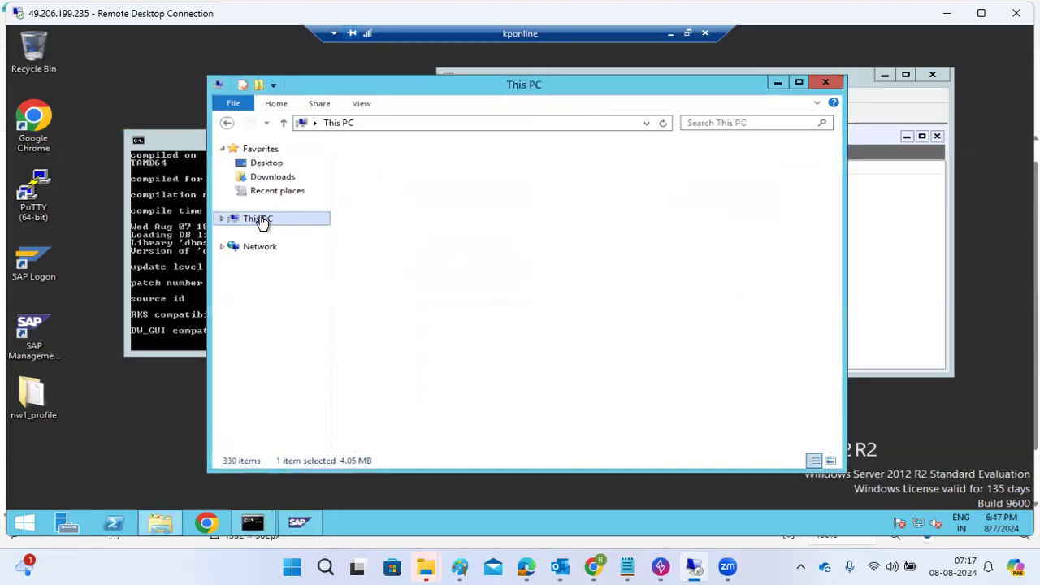
left_click(146, 270)
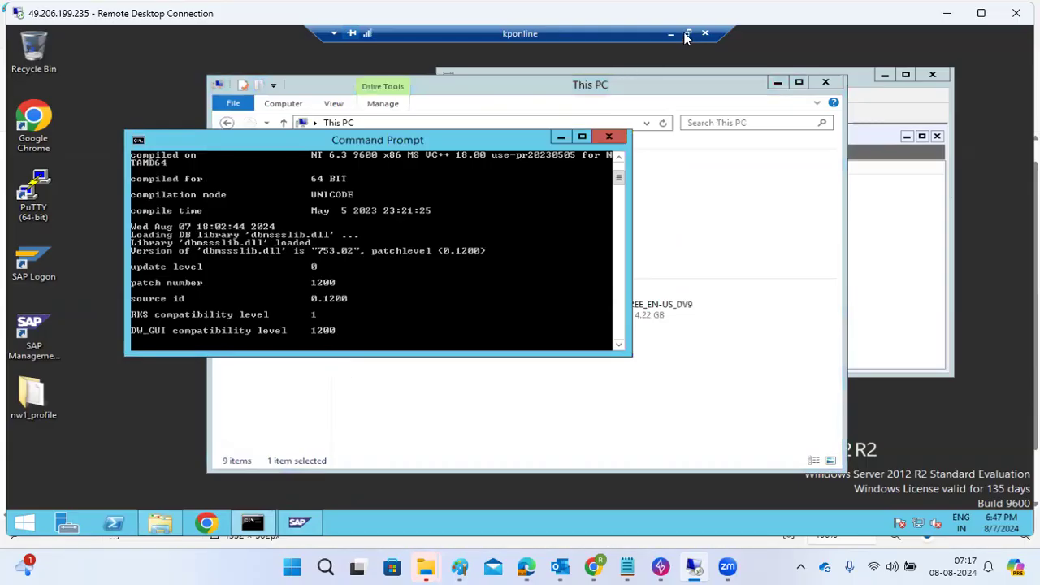
left_click(952, 13)
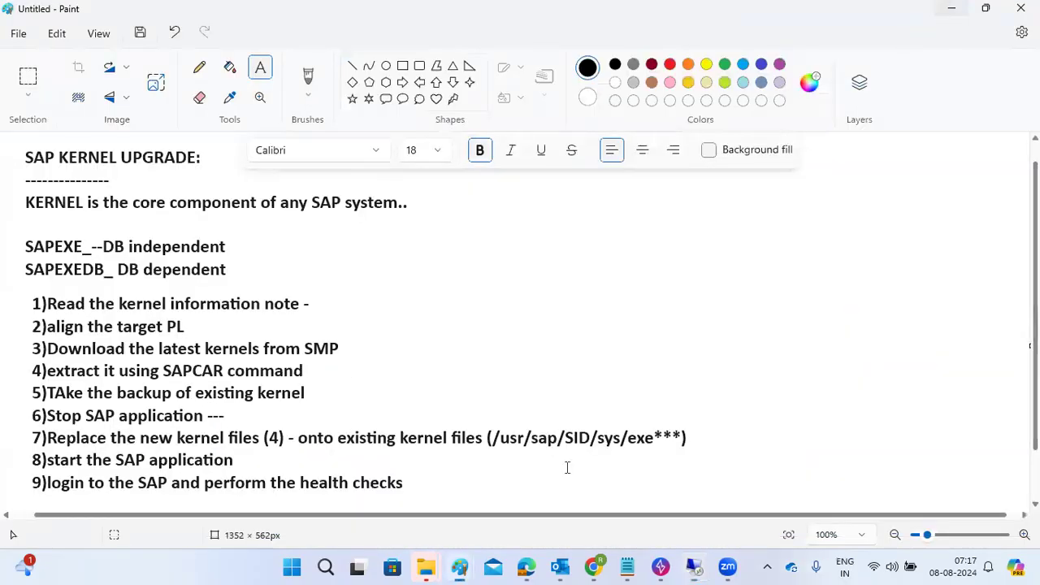
Switch to SAP for Me in the browser and try to filter the SAP KERNEL 7.53 64-BIT UNICODE downloads by #DATABASE INDEPENDENT
left_click(498, 569)
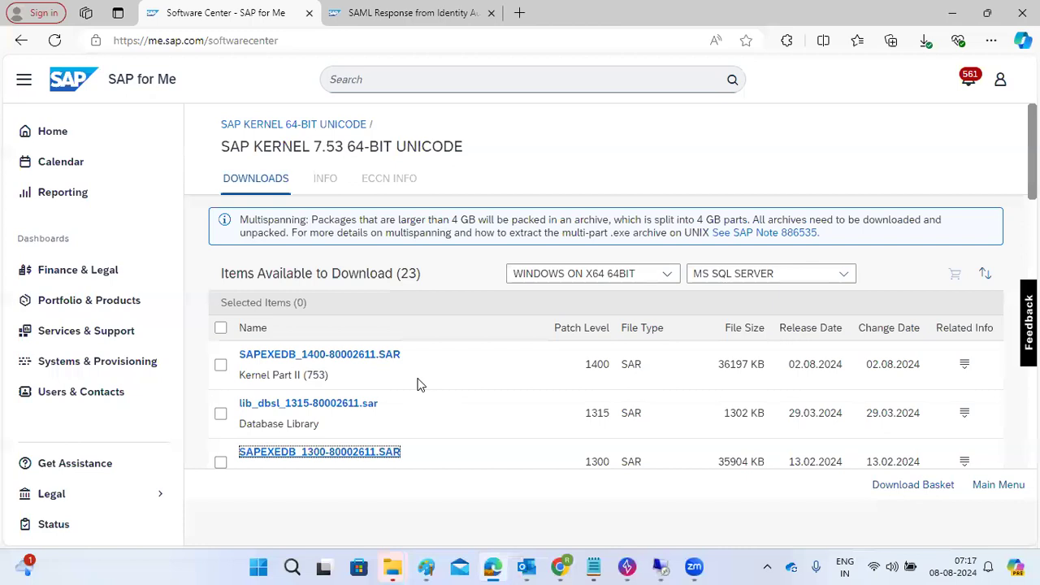
left_click(752, 276)
left_click(739, 299)
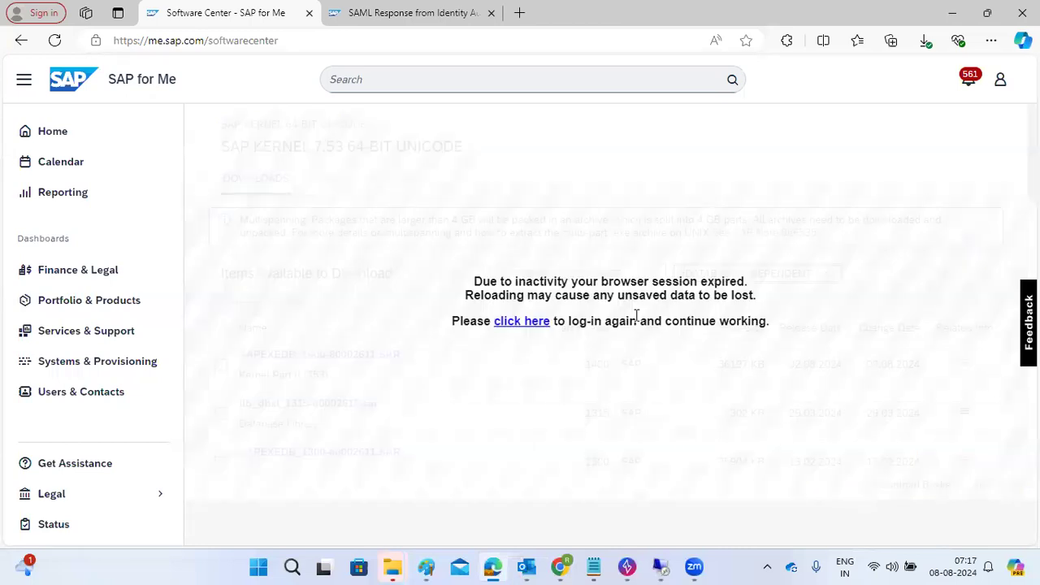
left_click(514, 321)
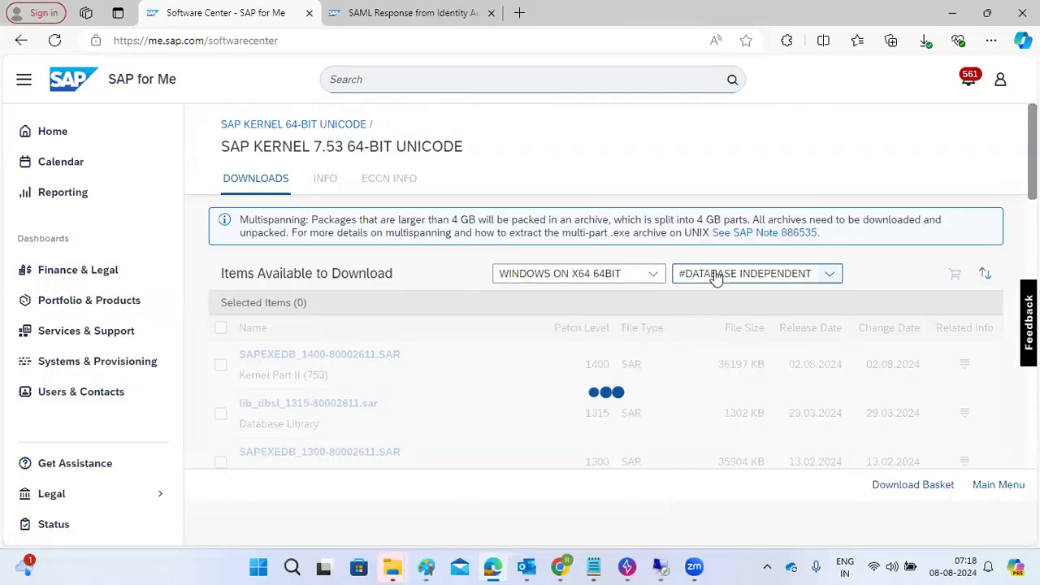
left_click(719, 275)
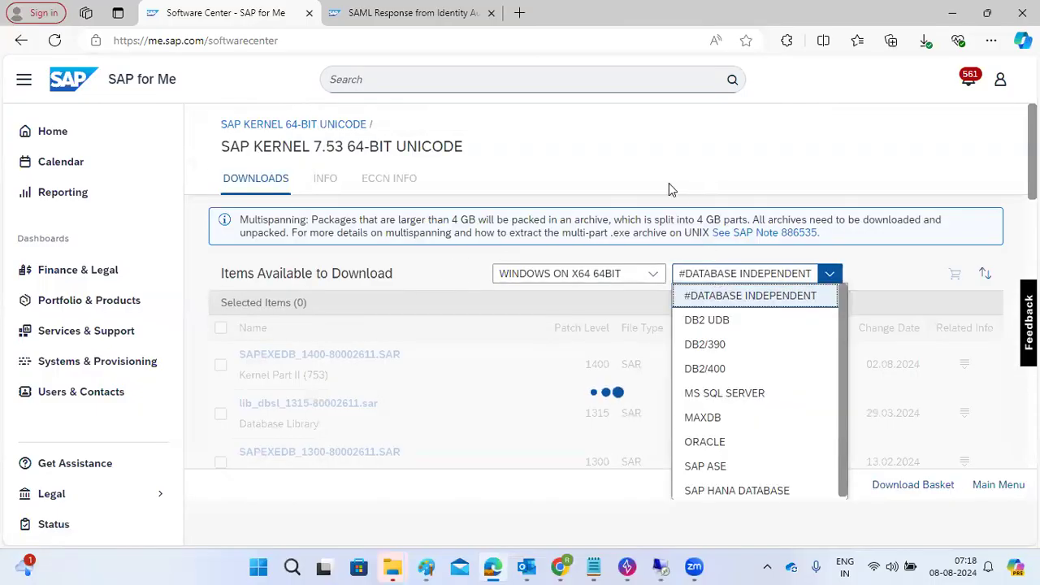
Reload the Software Center page to get back to the Download Software overview
left_click(61, 46)
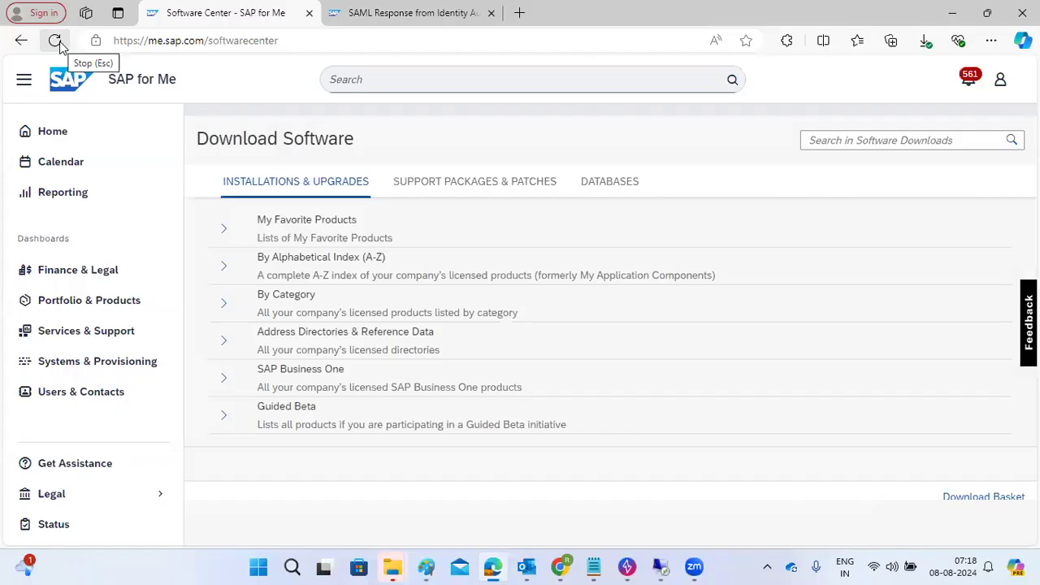
left_click(224, 266)
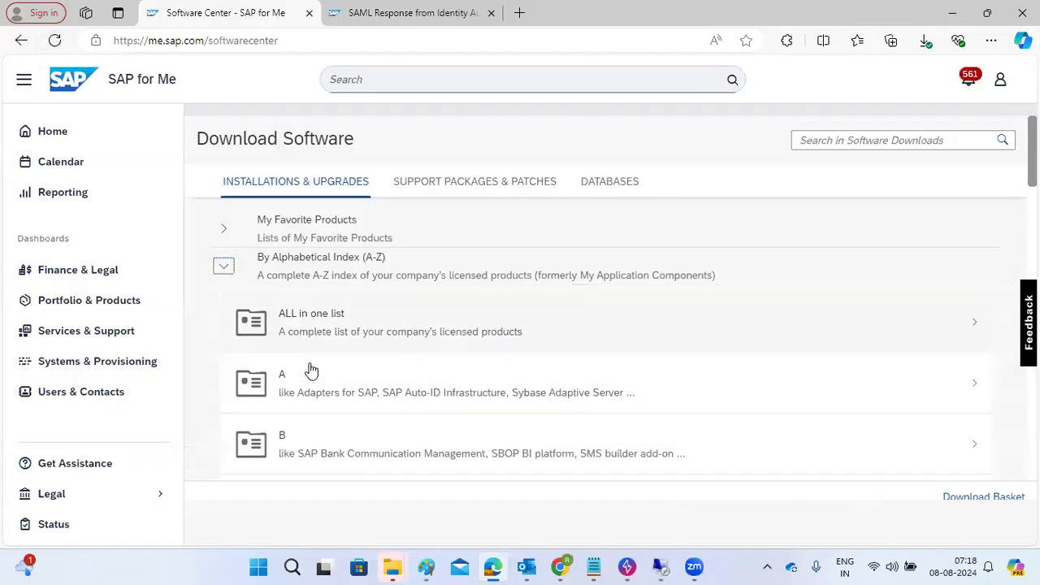
scroll(311, 371, "down", 8)
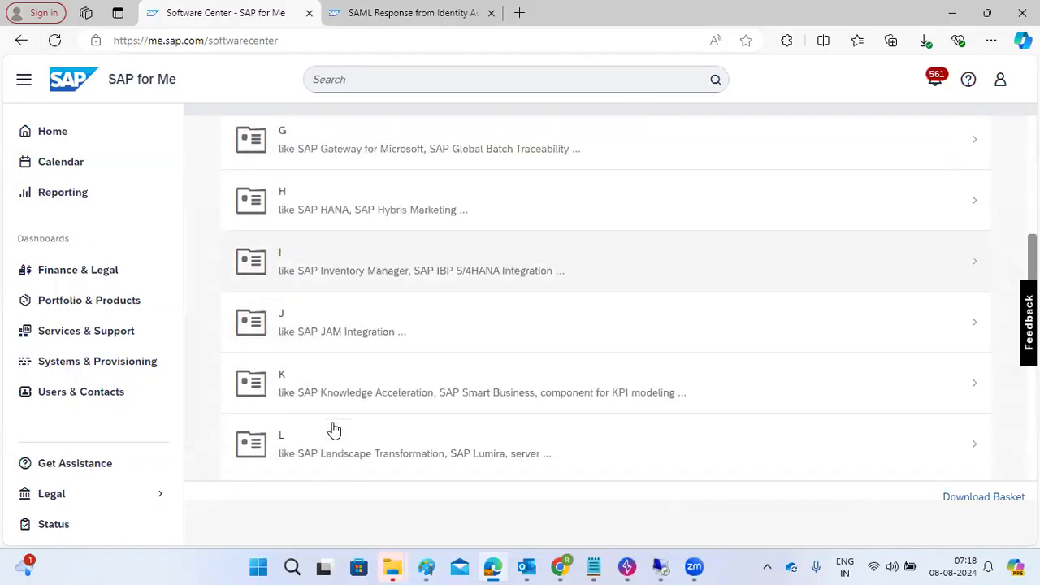
left_click(343, 402)
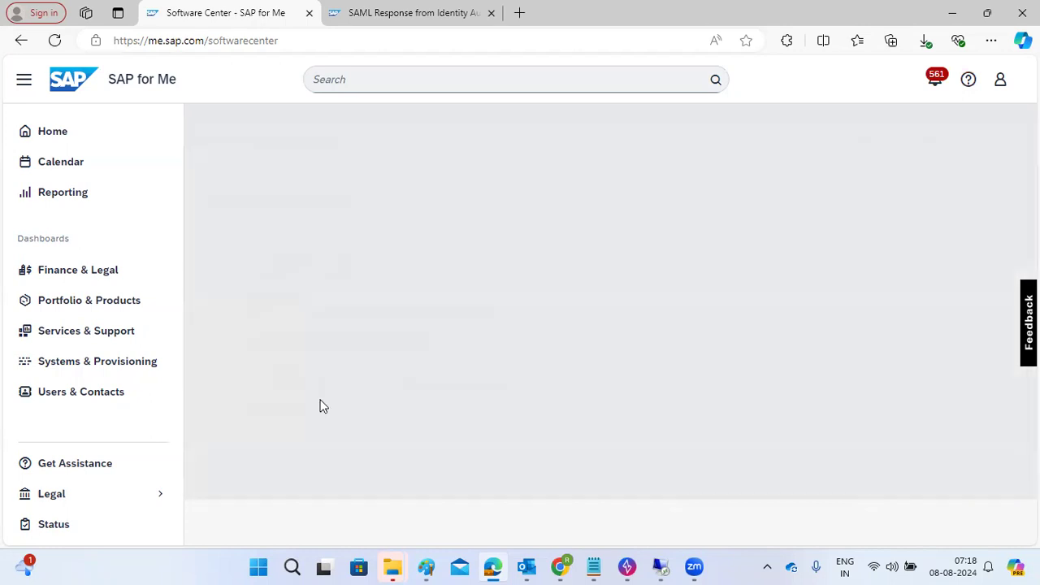
left_click(331, 293)
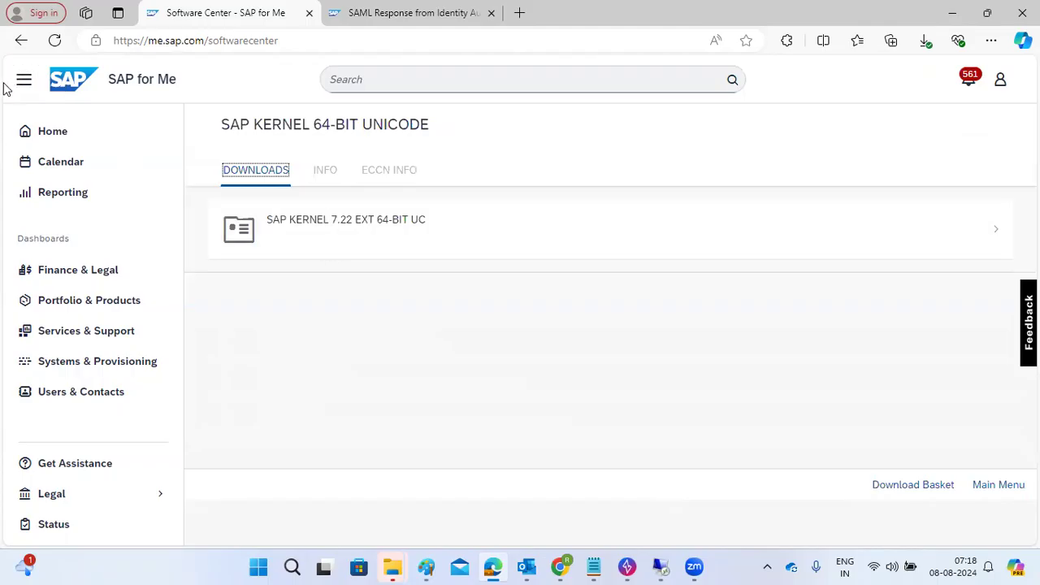
left_click(18, 43)
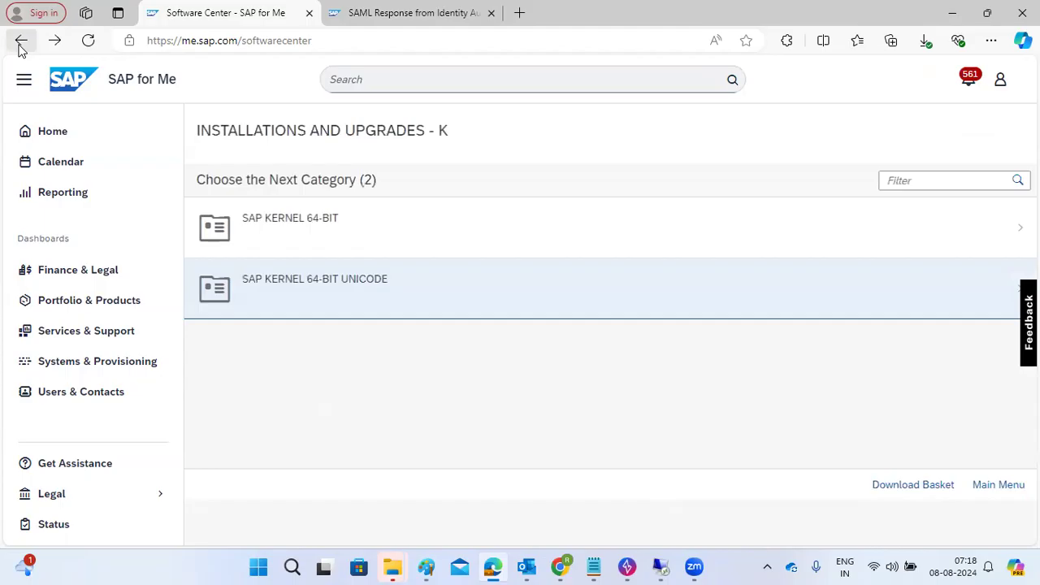
left_click(19, 42)
Open the SAP KERNEL 7.53 64-BIT UNICODE downloads through the alphabetical index (K) of Support Packages & Patches, under SAP KERNEL 64-BIT UNICODE
left_click(402, 181)
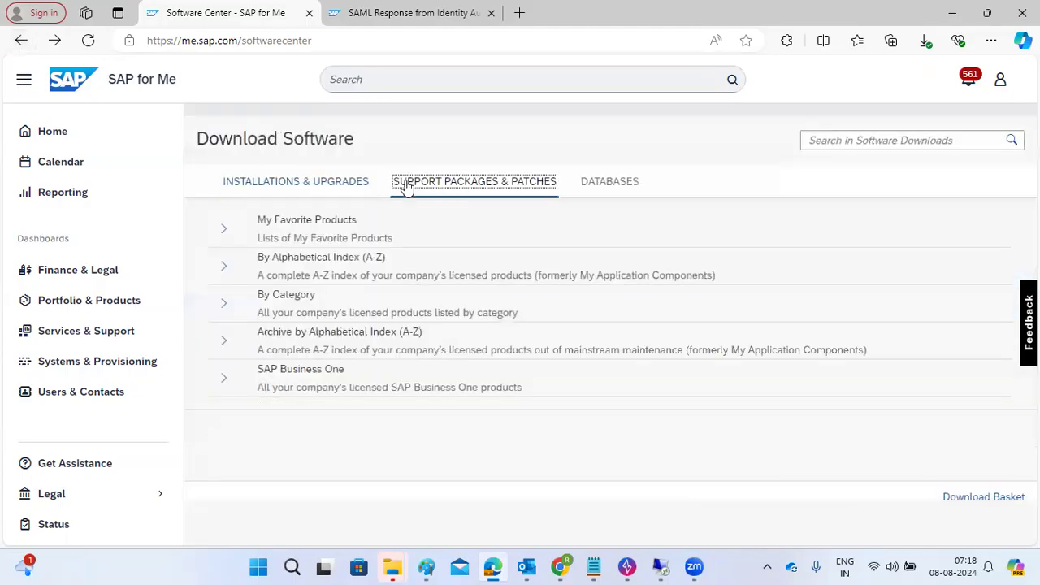
left_click(224, 266)
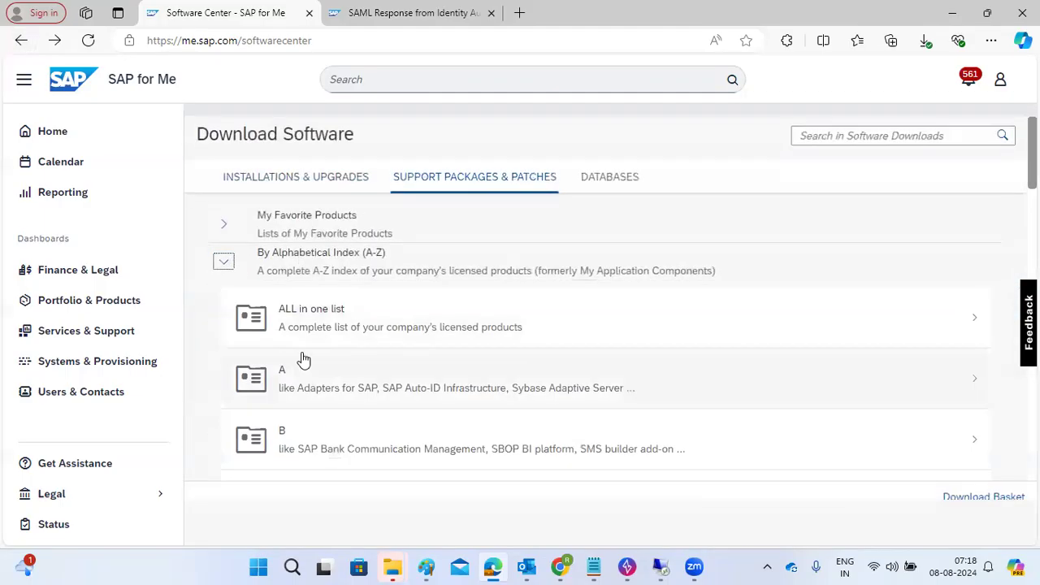
scroll(303, 360, "down", 6)
left_click(327, 469)
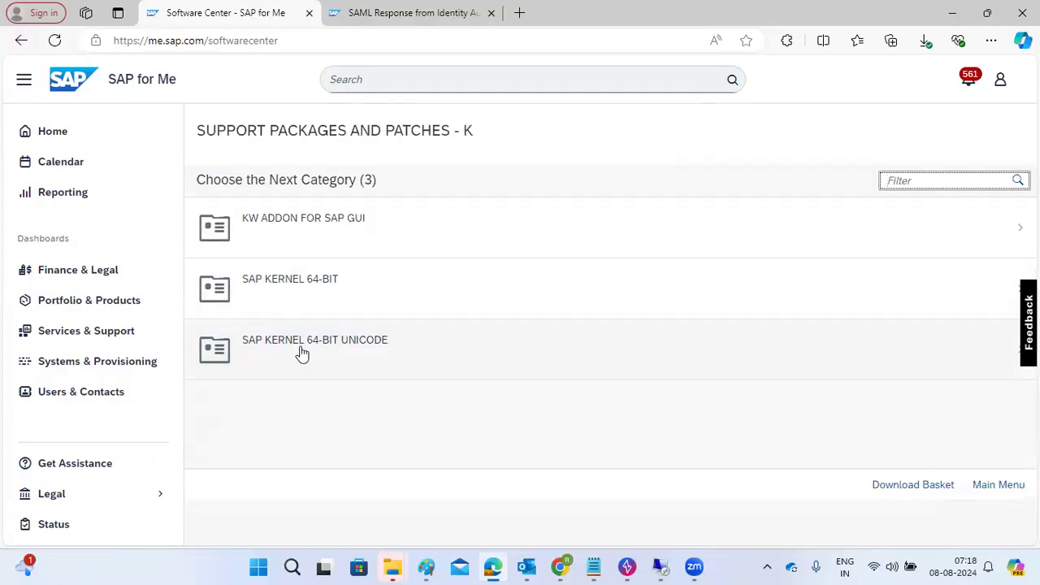
left_click(300, 354)
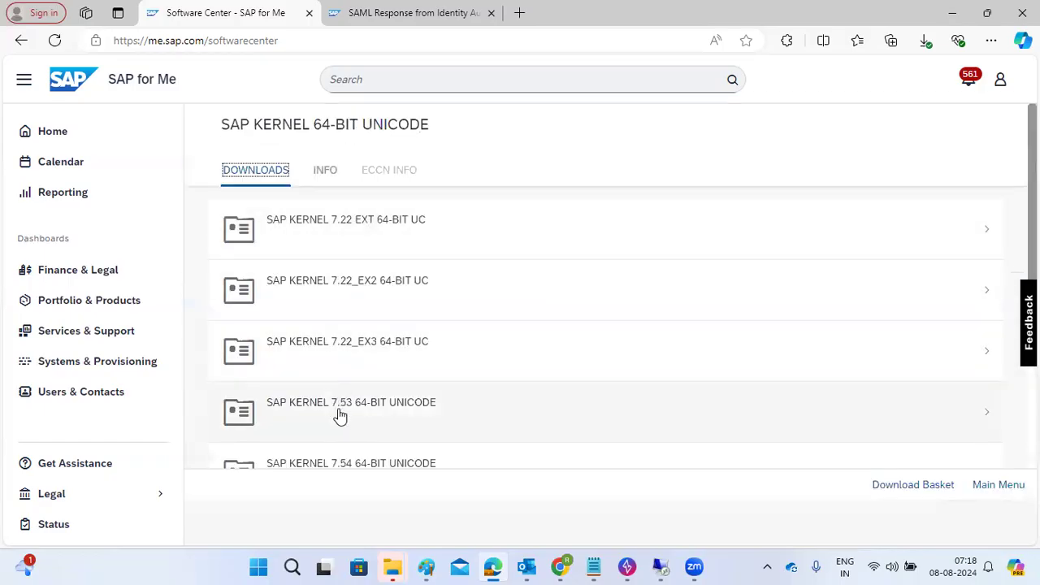
scroll(341, 416, "down", 2)
left_click(339, 334)
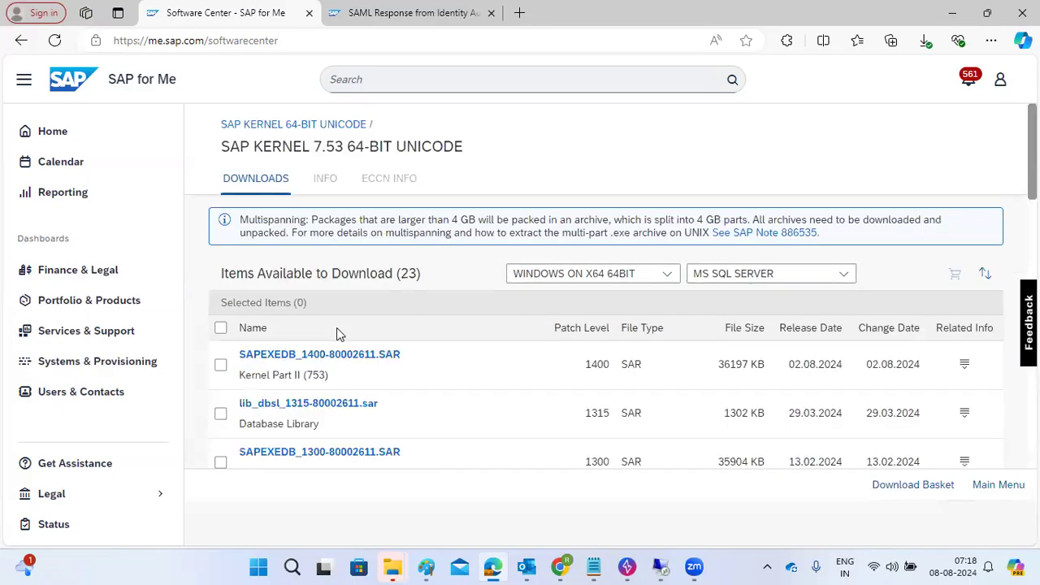
Filter the kernel downloads by #DATABASE INDEPENDENT and open the content info of SAPEXE_1300-80002612.SAR
left_click(754, 274)
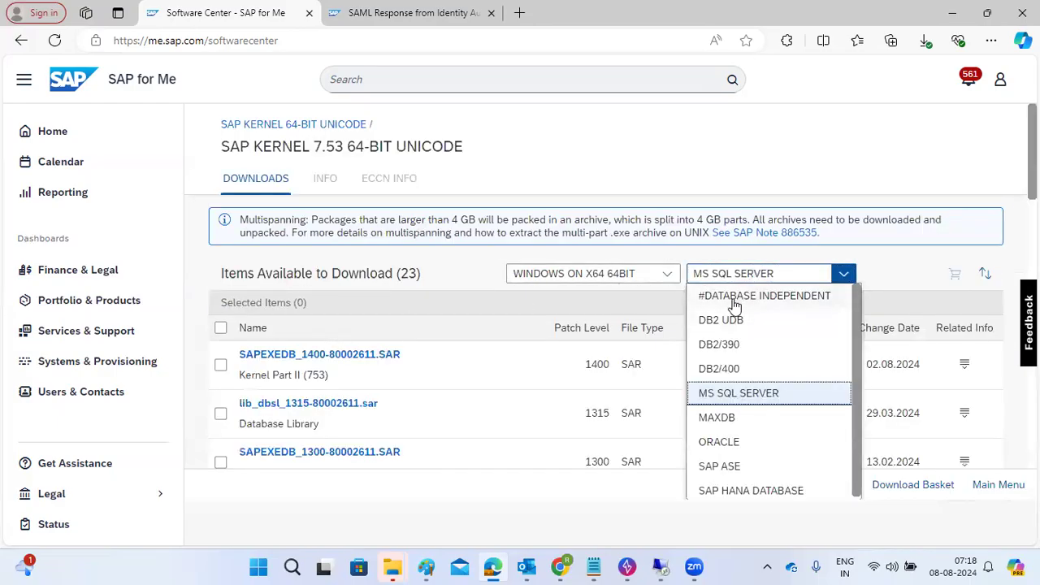
left_click(736, 299)
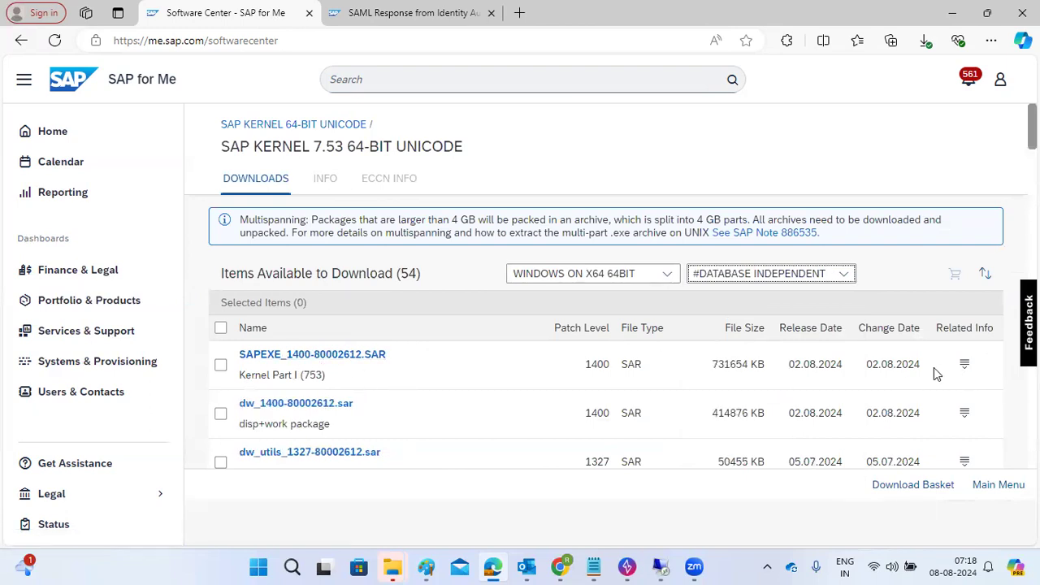
scroll(491, 398, "down", 2)
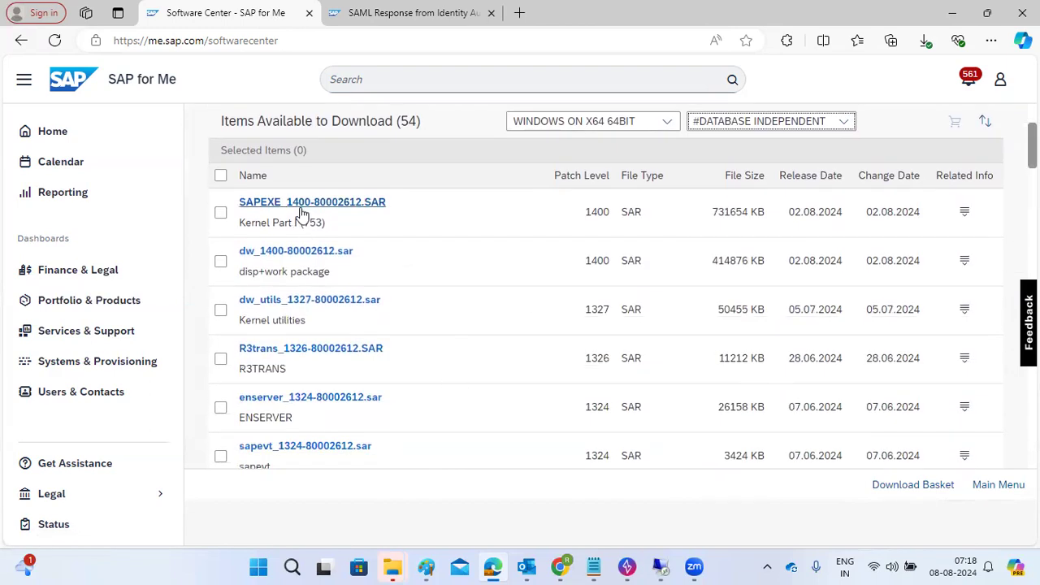
scroll(336, 363, "down", 3)
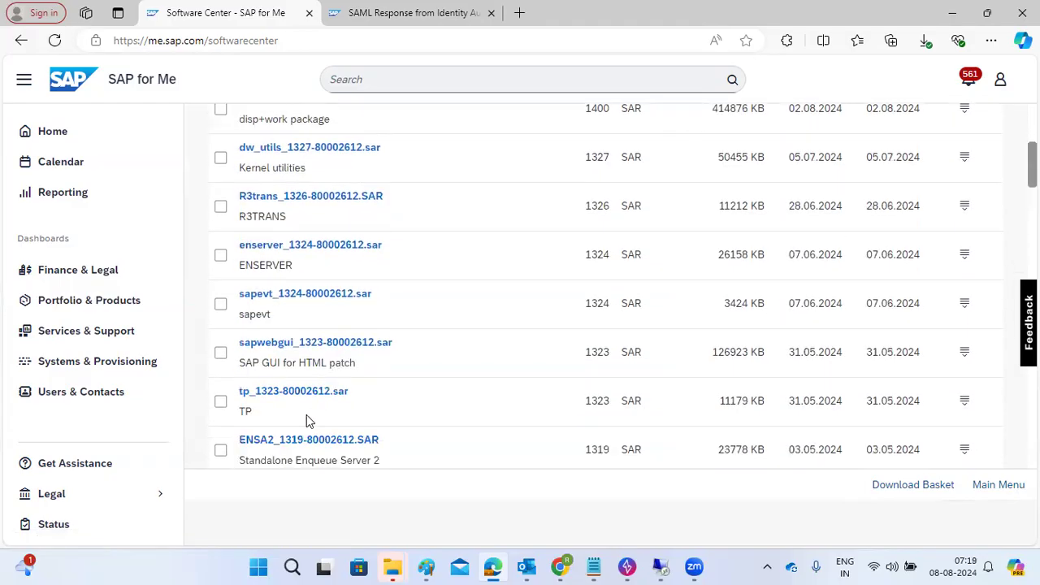
scroll(290, 450, "down", 6)
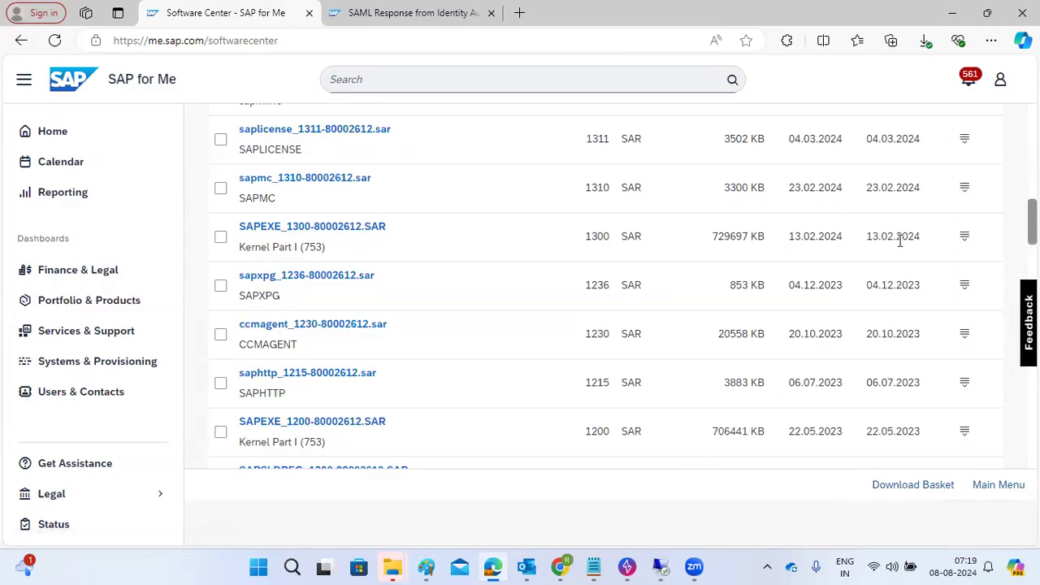
left_click(965, 241)
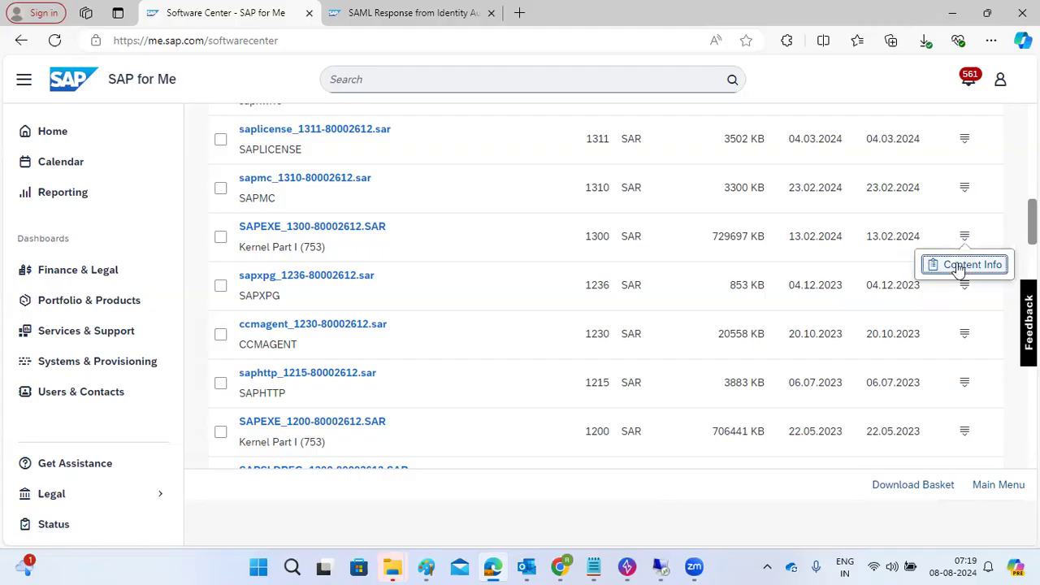
left_click(967, 265)
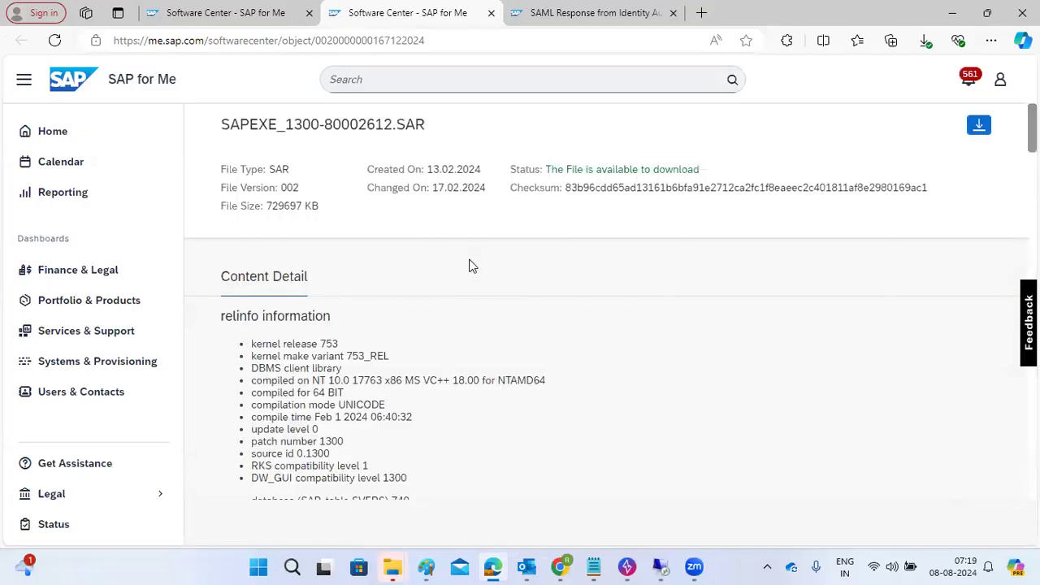
Examine the kernel release, patch number, supported database releases and operating systems in the relinfo information of SAPEXE_1300-80002612.SAR
scroll(338, 302, "down", 2)
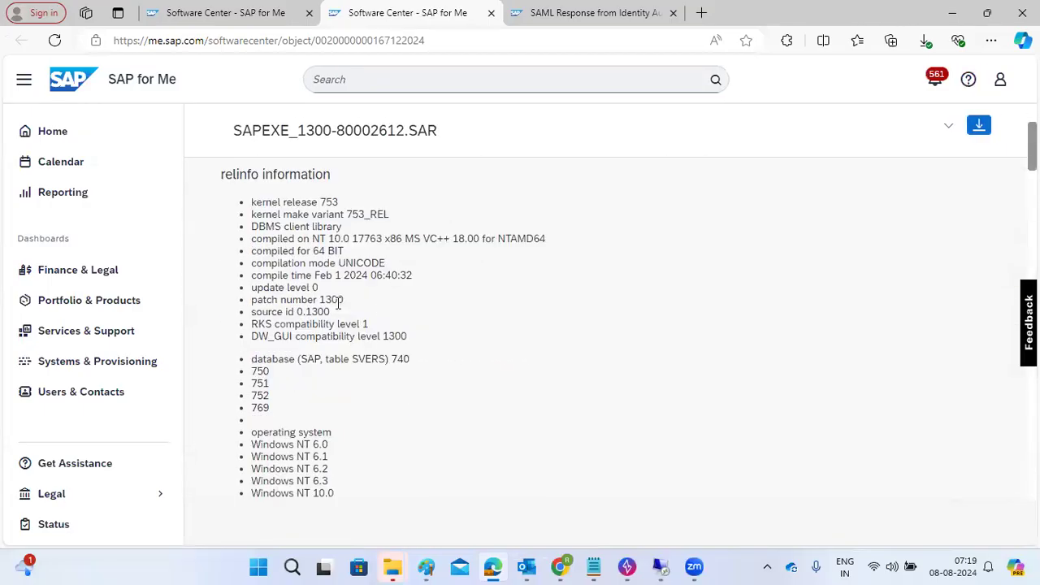
left_click_drag(301, 202, 333, 202)
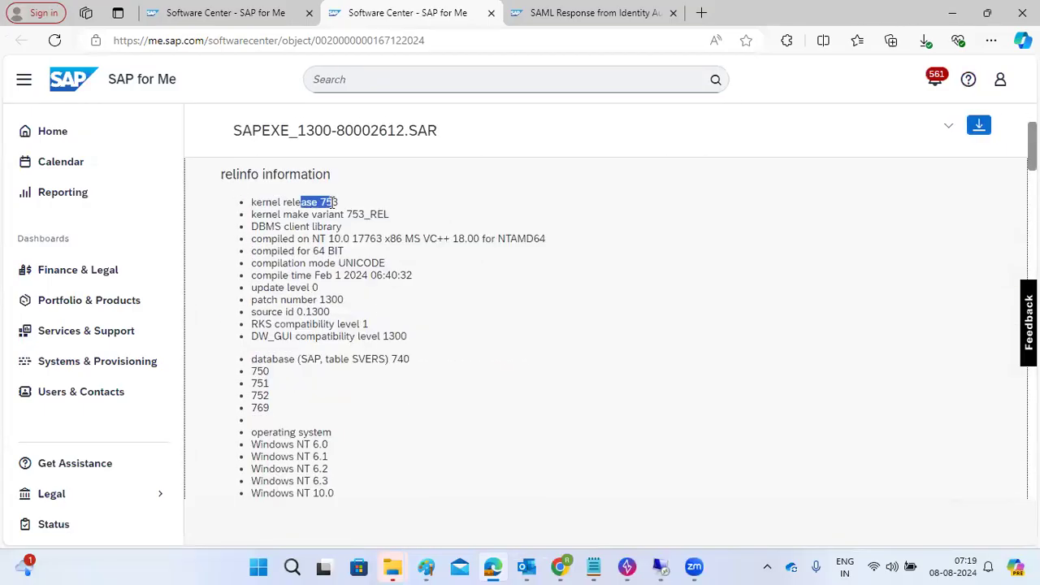
left_click(319, 300)
scroll(323, 300, "down", 1)
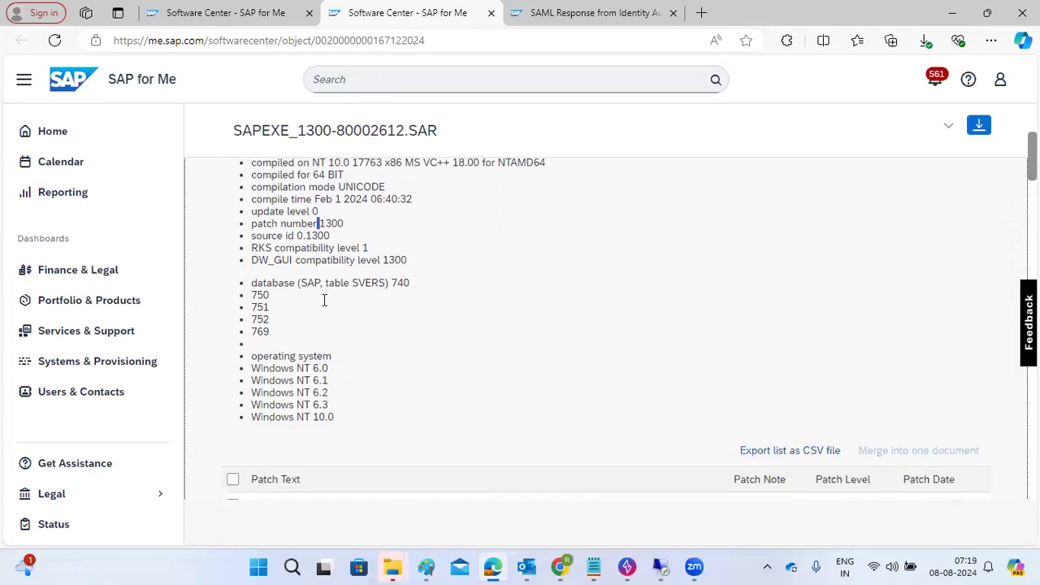
left_click_drag(273, 286, 310, 326)
left_click_drag(296, 417, 340, 421)
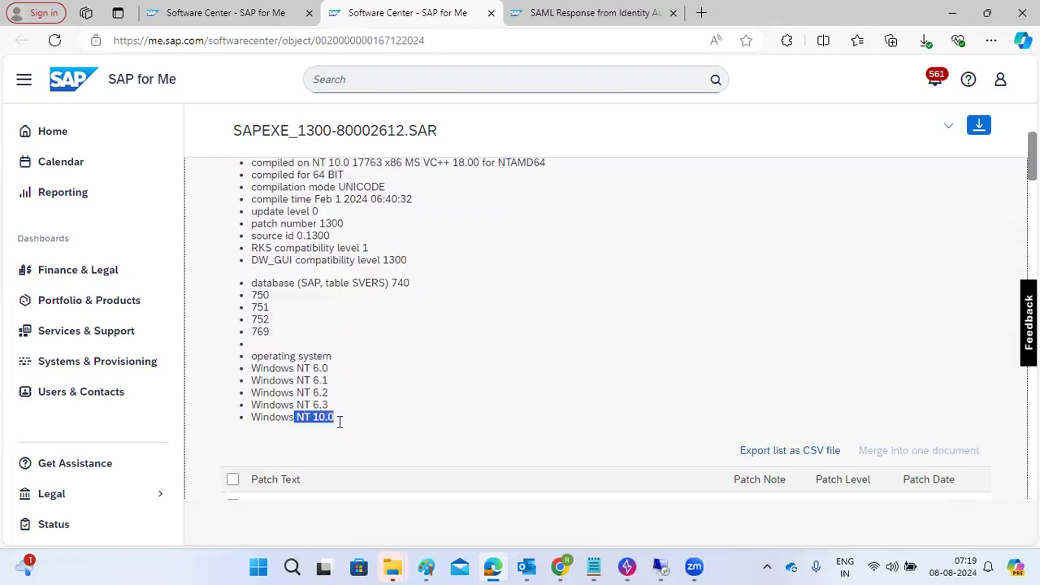
left_click(338, 420)
left_click_drag(348, 419, 261, 415)
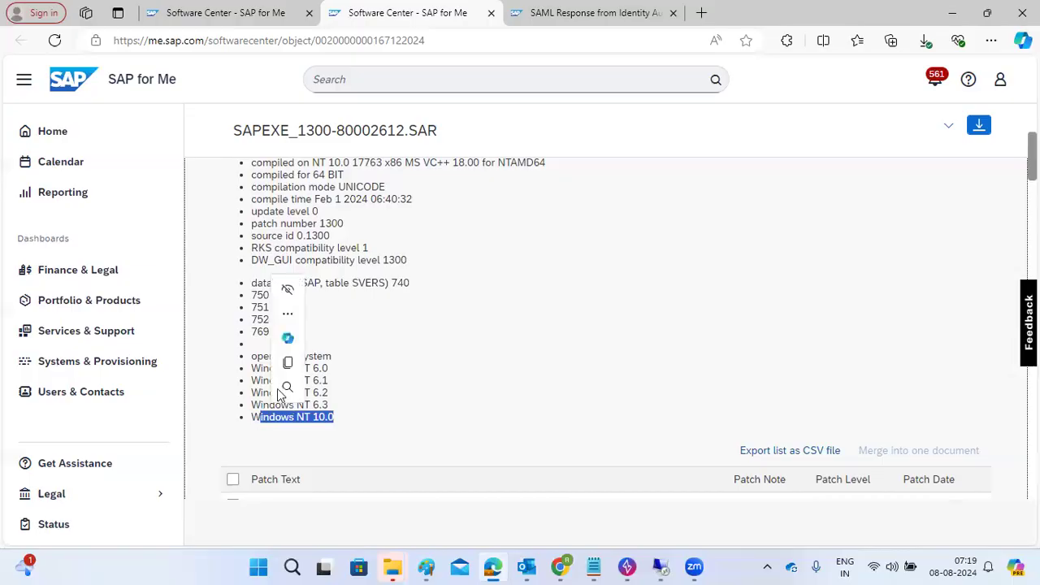
left_click(407, 285)
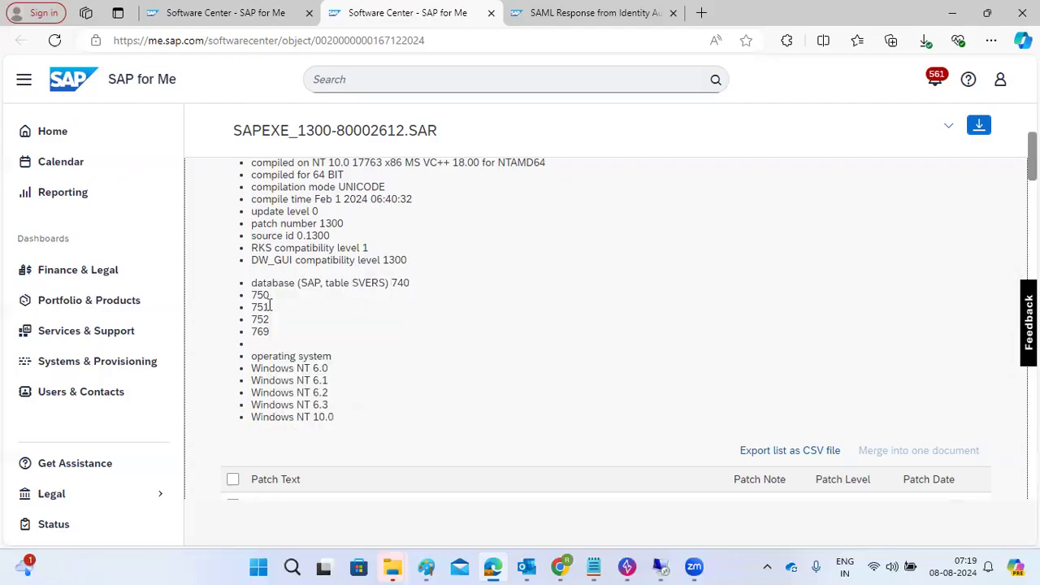
left_click_drag(268, 299, 269, 309)
Return to the kernel download list, go back to SAP KERNEL 64-BIT UNICODE and open the SAP KERNEL 7.54 64-BIT UNICODE downloads
left_click(213, 15)
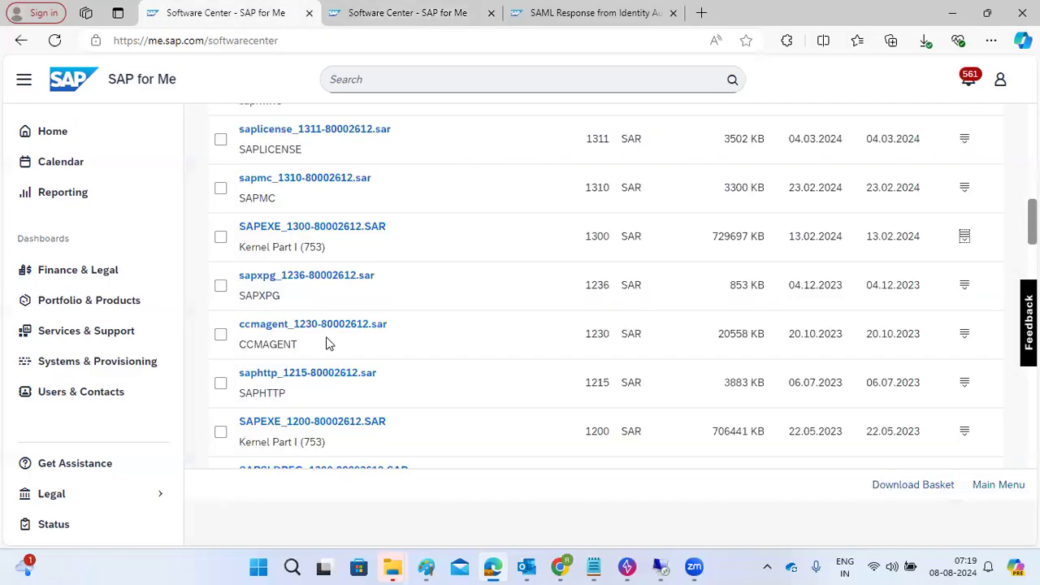
scroll(329, 344, "up", 10)
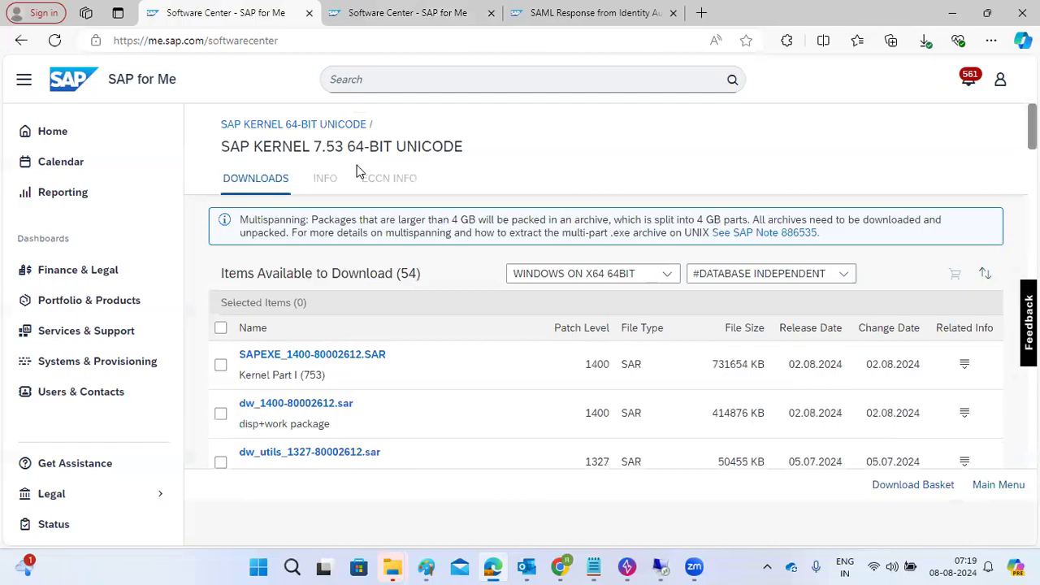
left_click(342, 124)
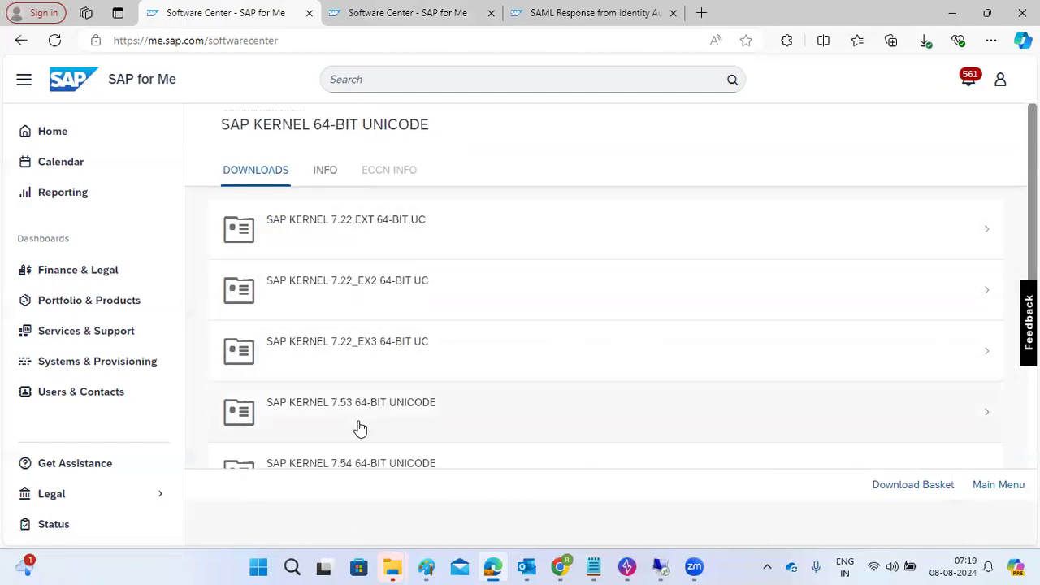
scroll(360, 429, "down", 1)
left_click(348, 397)
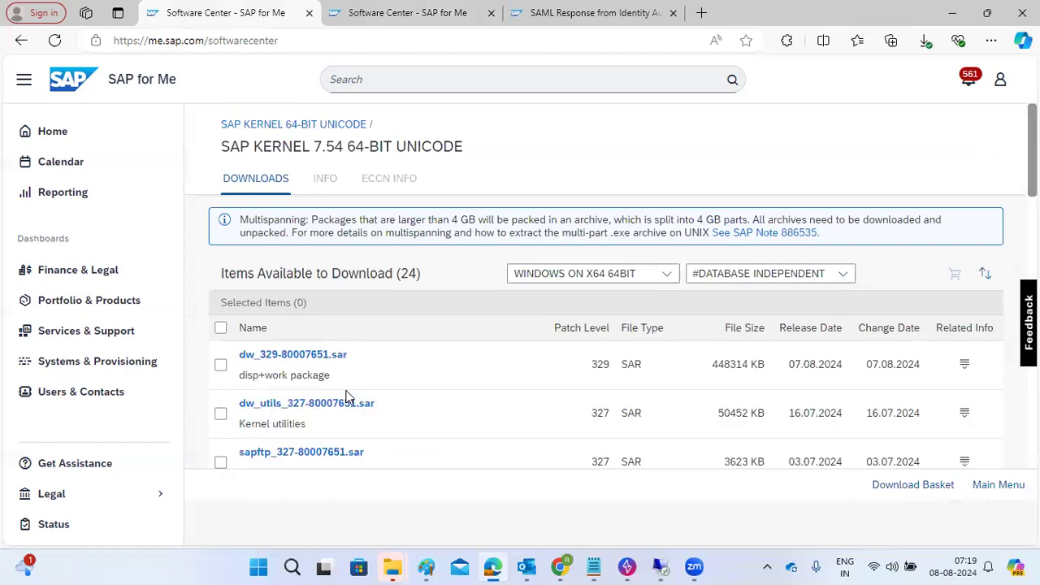
Find SAPEXE_300-80007651.SAR among the database-independent 7.54 downloads and open its content info
scroll(348, 396, "down", 2)
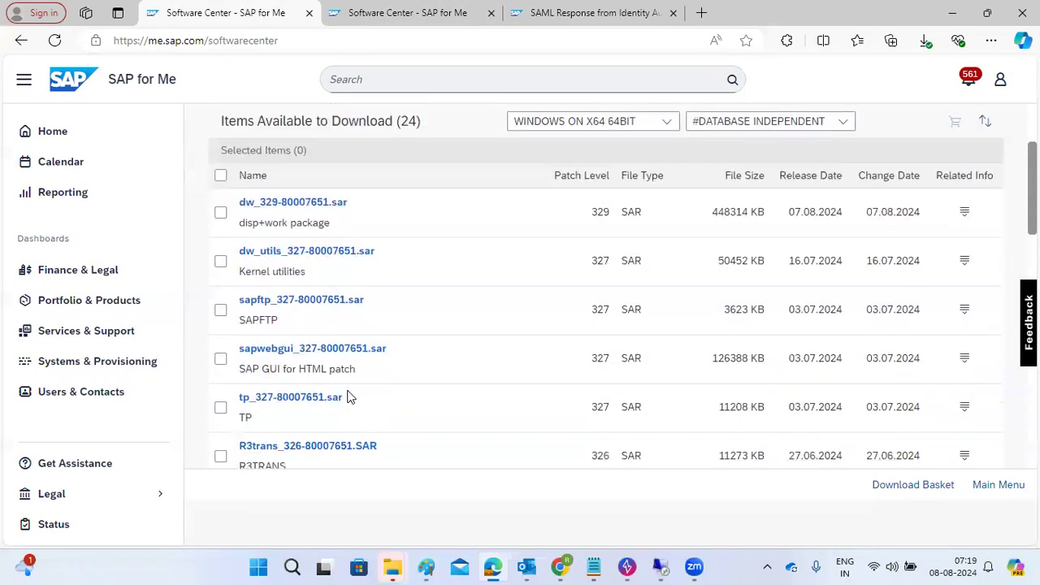
scroll(347, 397, "down", 5)
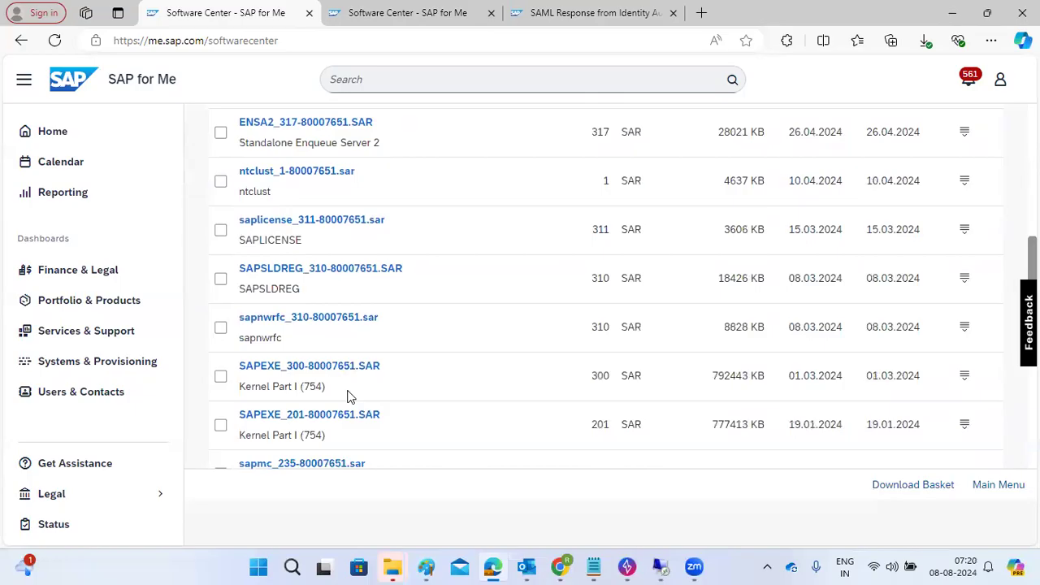
left_click(965, 367)
left_click(964, 396)
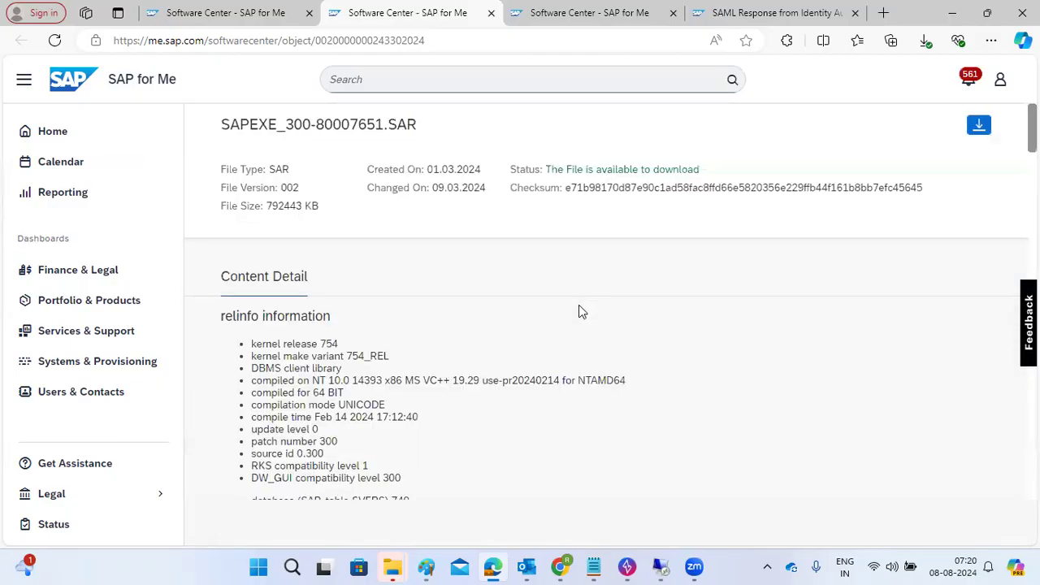
Review the release, patch number and supported database and operating system versions of SAPEXE_300-80007651.SAR, then switch back to the SAPEXE_1300-80002612.SAR details
left_click_drag(323, 343, 335, 366)
scroll(340, 351, "down", 1)
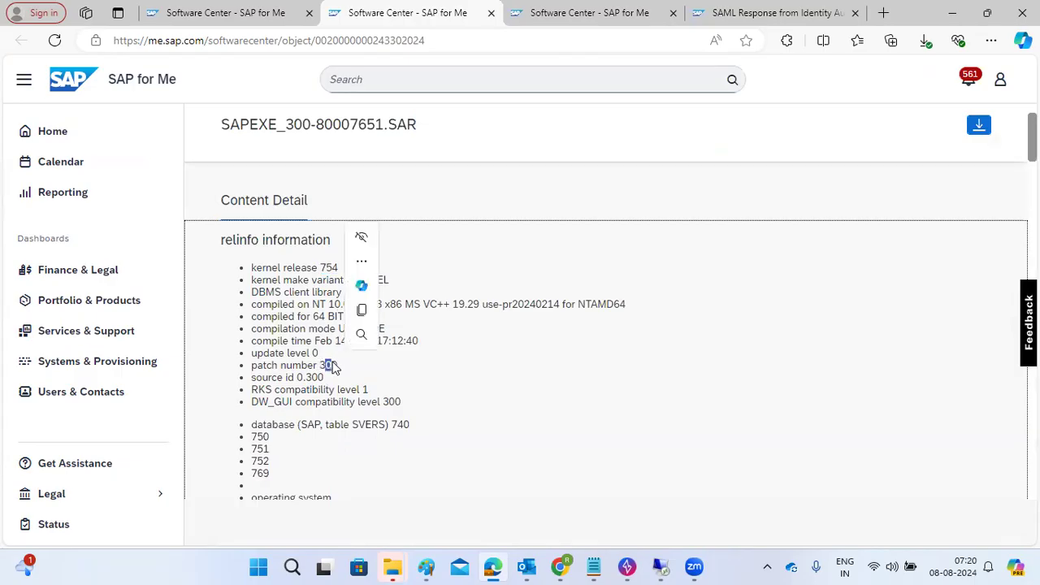
scroll(334, 363, "down", 2)
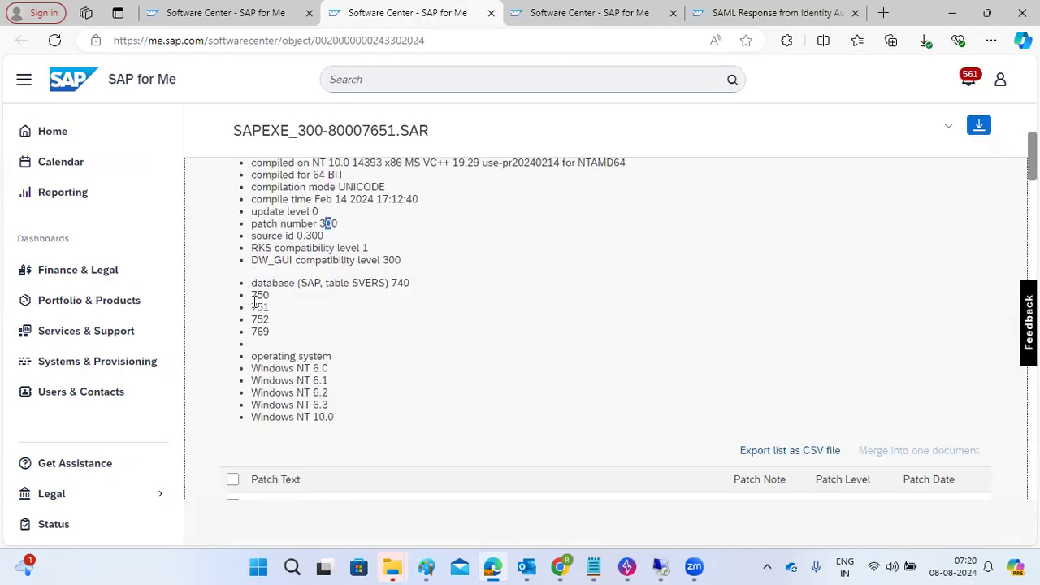
left_click_drag(254, 299, 270, 298)
left_click_drag(310, 417, 328, 420)
scroll(325, 410, "up", 3)
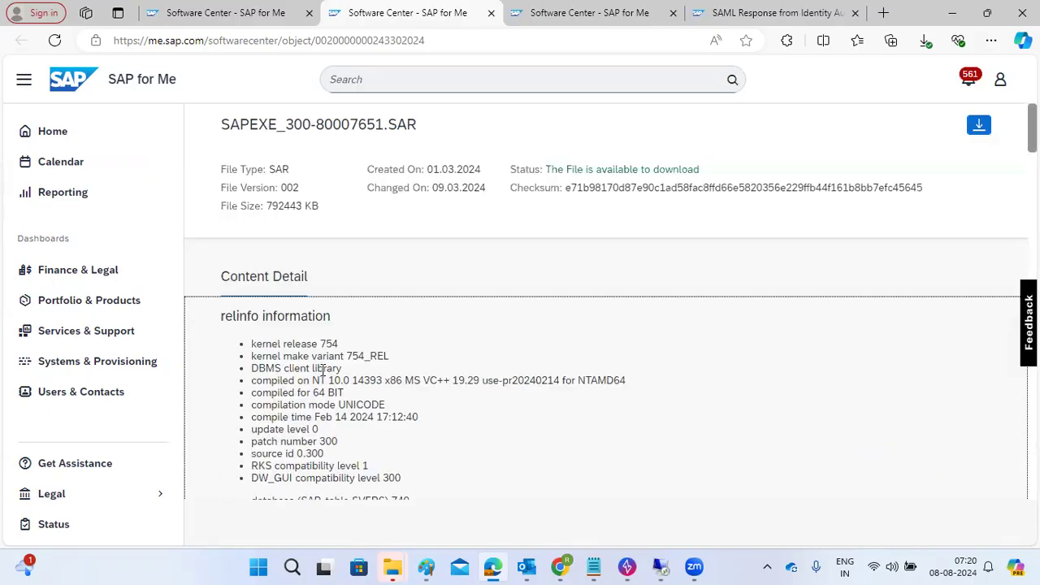
left_click(576, 24)
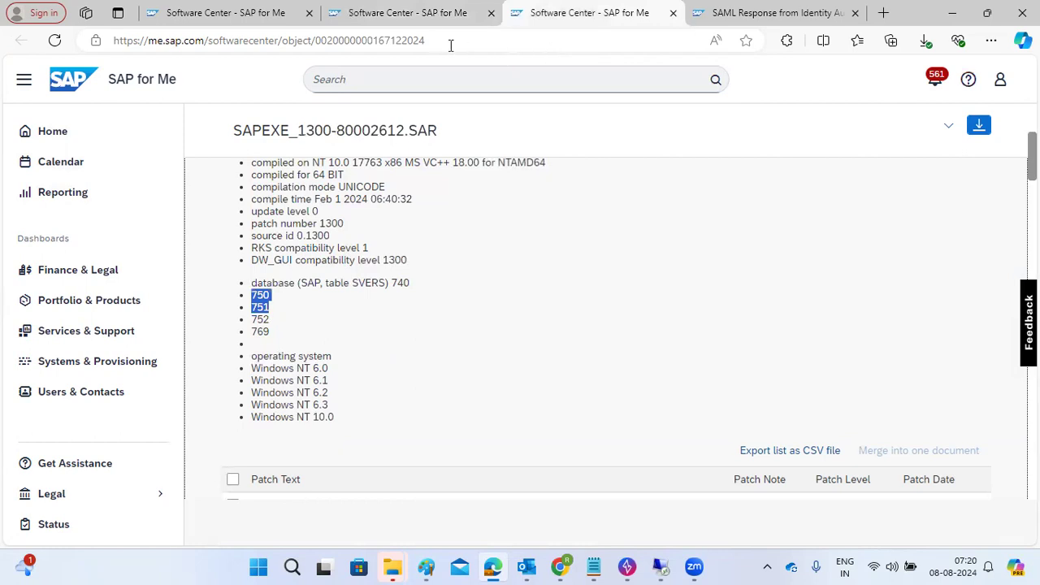
Return to the kernel download list, go back to SAP KERNEL 64-BIT UNICODE and open the SAP KERNEL 7.77 64-BIT UNICODE downloads
left_click(404, 24)
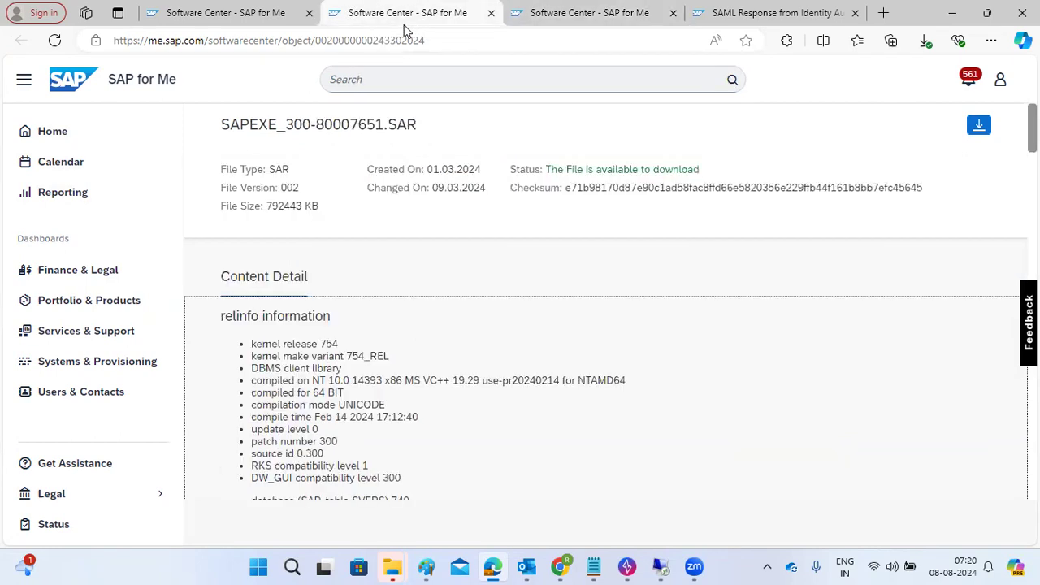
left_click(268, 24)
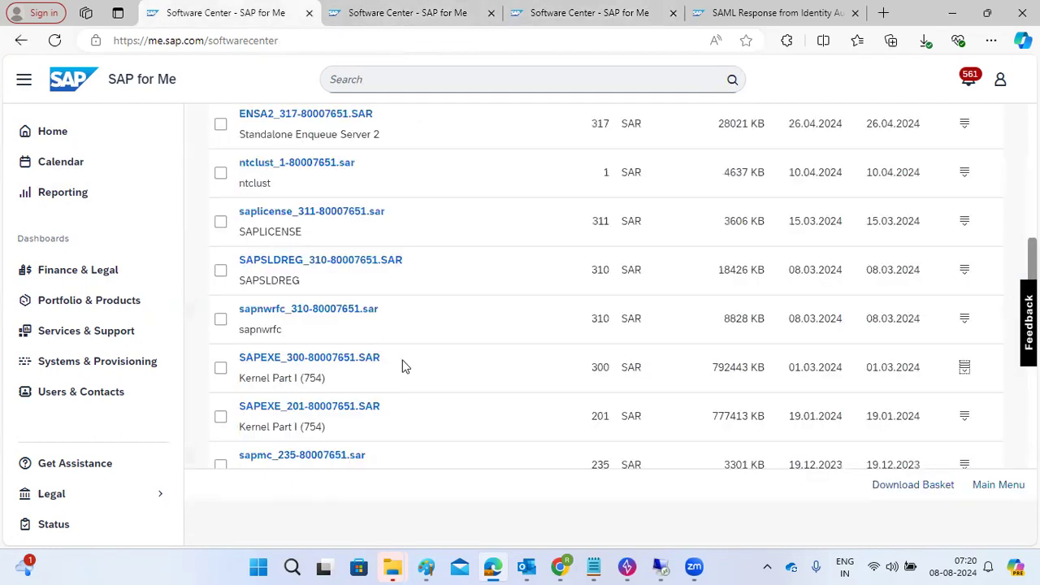
scroll(402, 367, "up", 10)
left_click(298, 126)
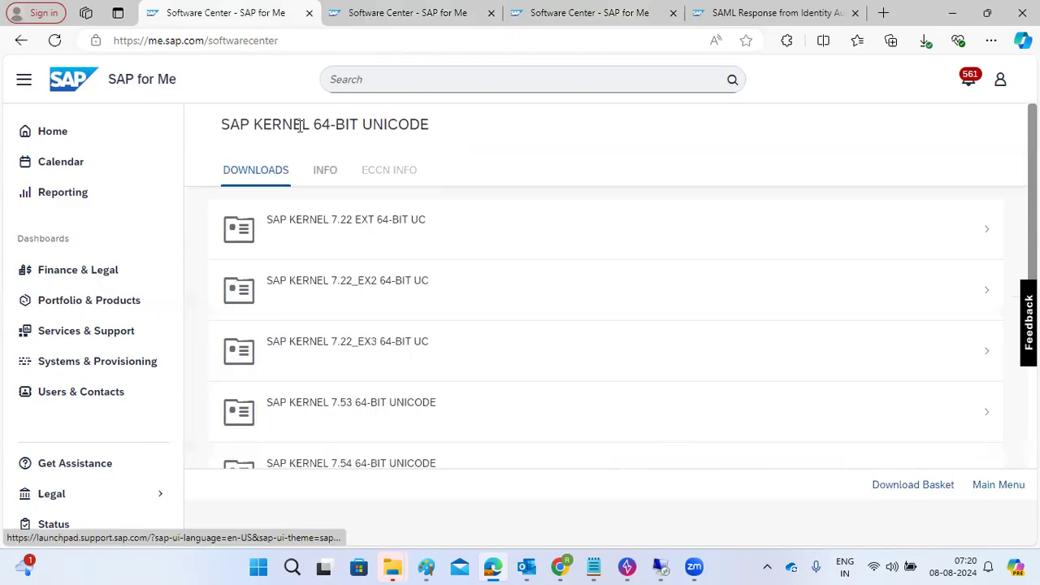
scroll(381, 377, "down", 1)
scroll(388, 398, "down", 2)
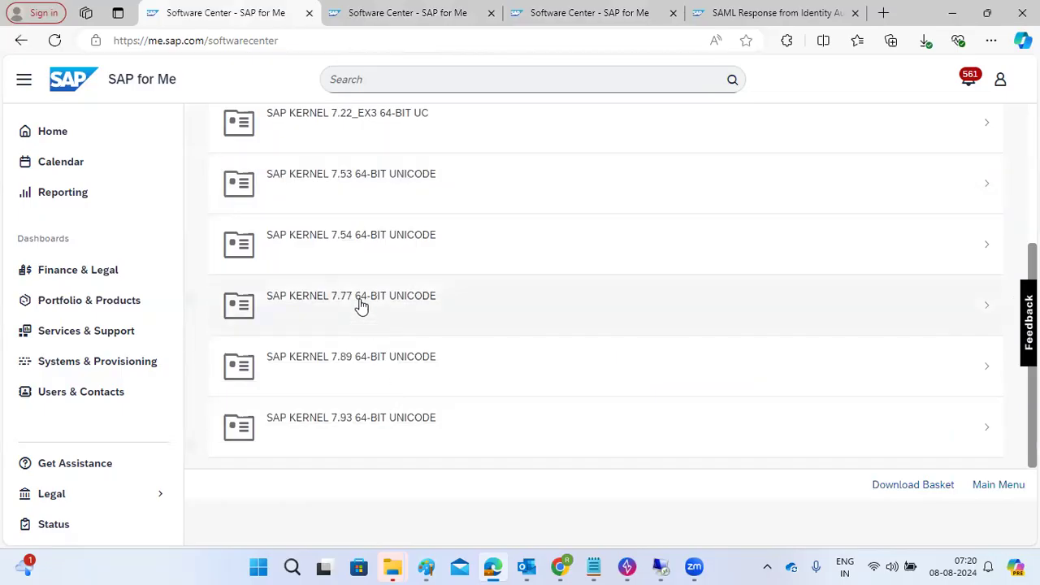
left_click(358, 295)
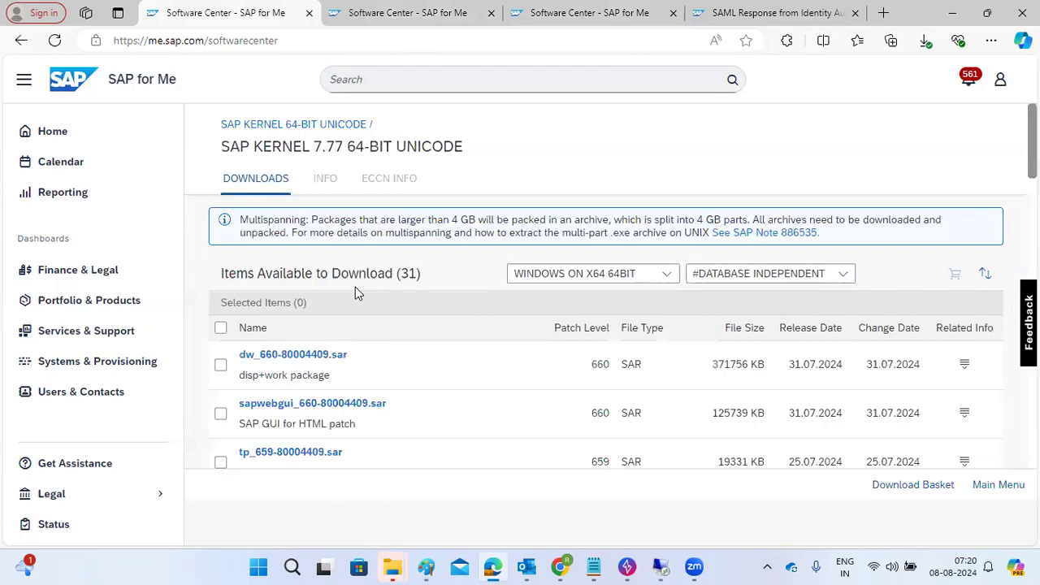
Find SAPEXE_600-80004409.SAR among the database-independent 7.77 downloads and open its content info
scroll(318, 418, "down", 5)
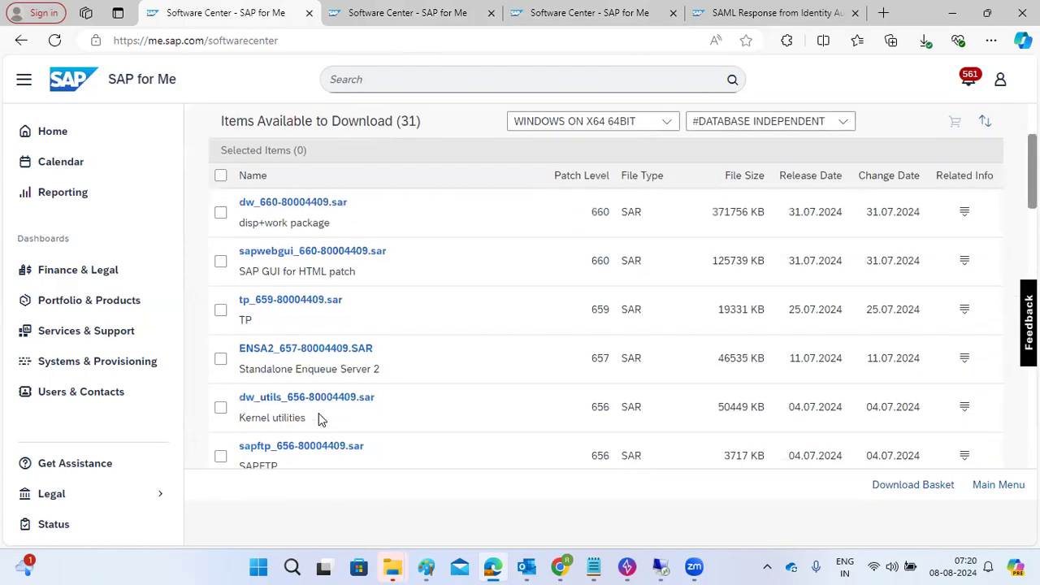
scroll(318, 418, "down", 4)
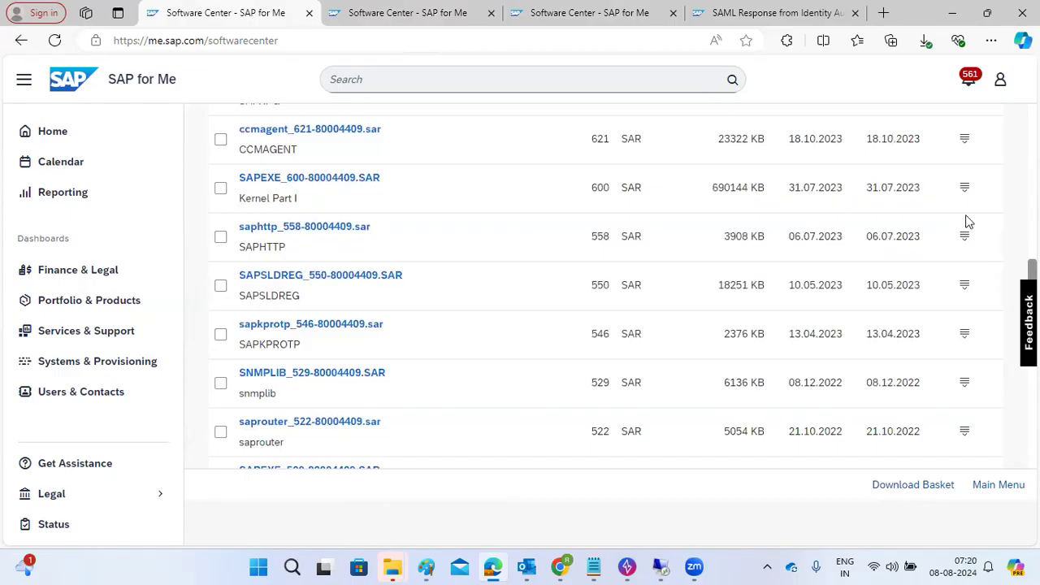
left_click(966, 188)
left_click(945, 222)
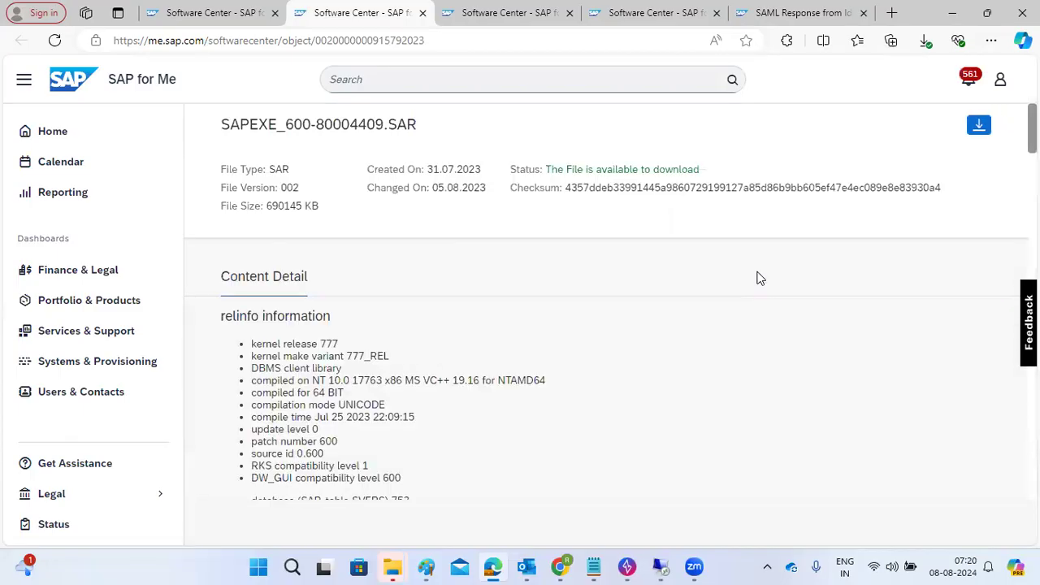
Review the supported database releases of SAPEXE_600-80004409.SAR and check the installed kernel information in the remote server's Command Prompt
scroll(342, 364, "down", 2)
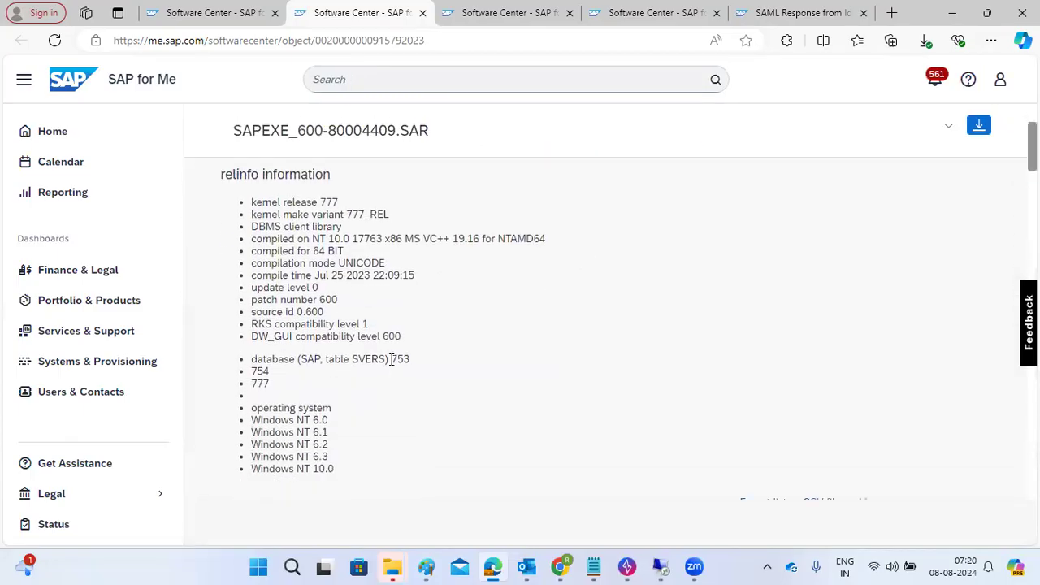
left_click_drag(391, 359, 411, 360)
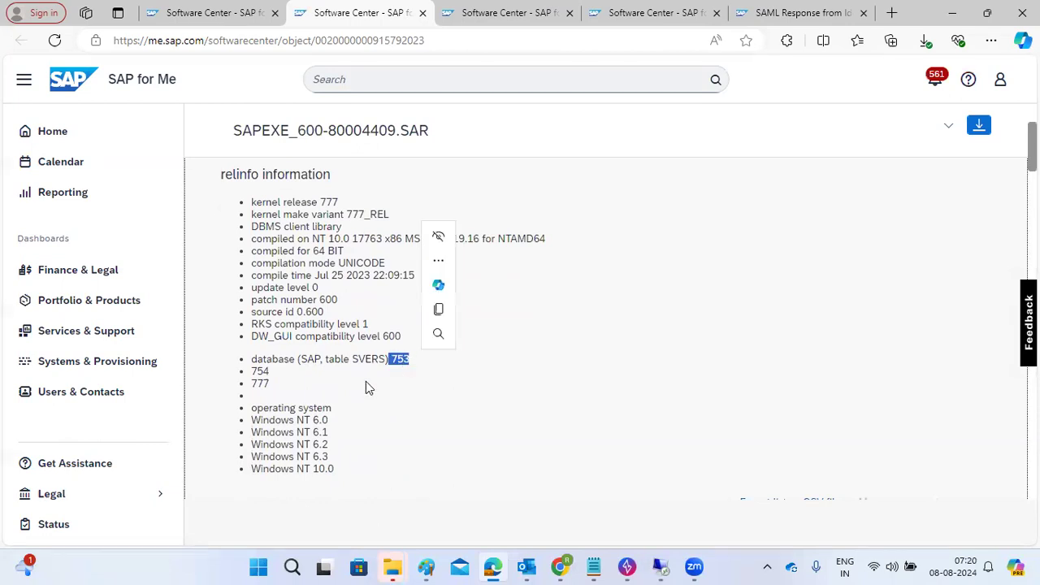
left_click_drag(264, 371, 269, 374)
left_click(264, 381)
left_click(660, 567)
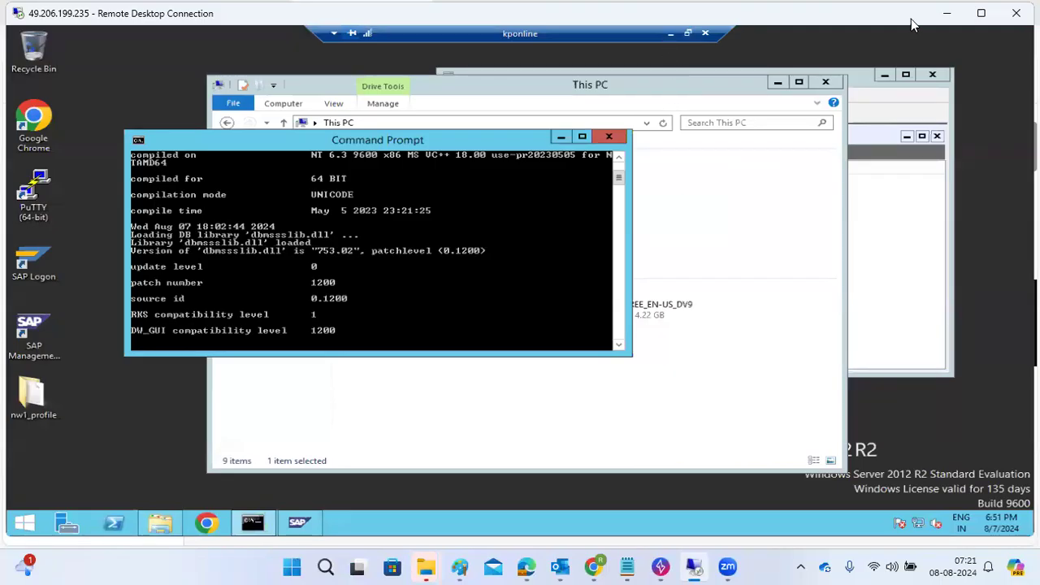
left_click(947, 14)
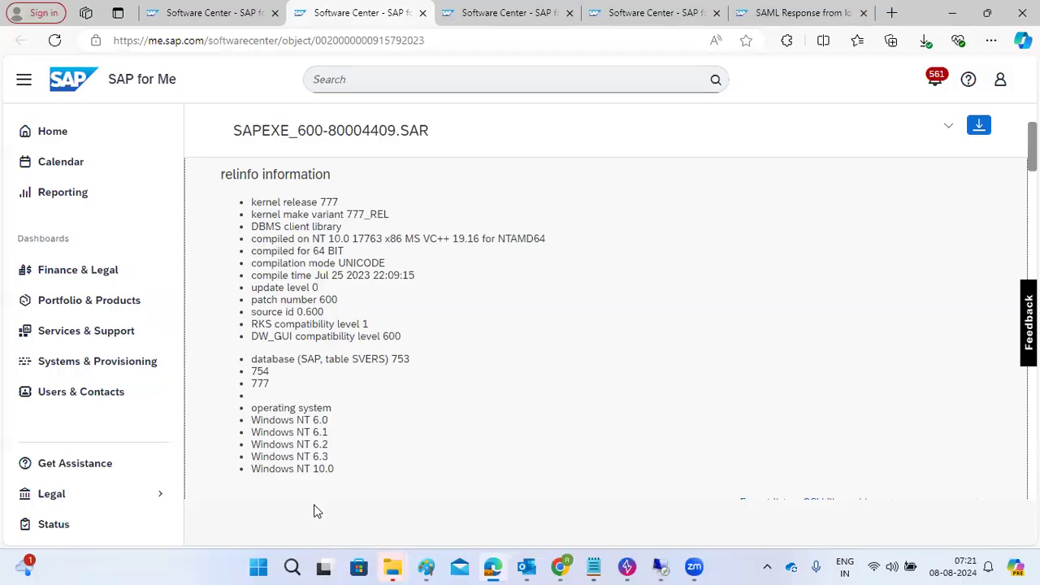
Examine the patch list, operating systems and complete relinfo information of SAPEXE_600-80004409.SAR
scroll(349, 470, "down", 7)
scroll(348, 477, "up", 5)
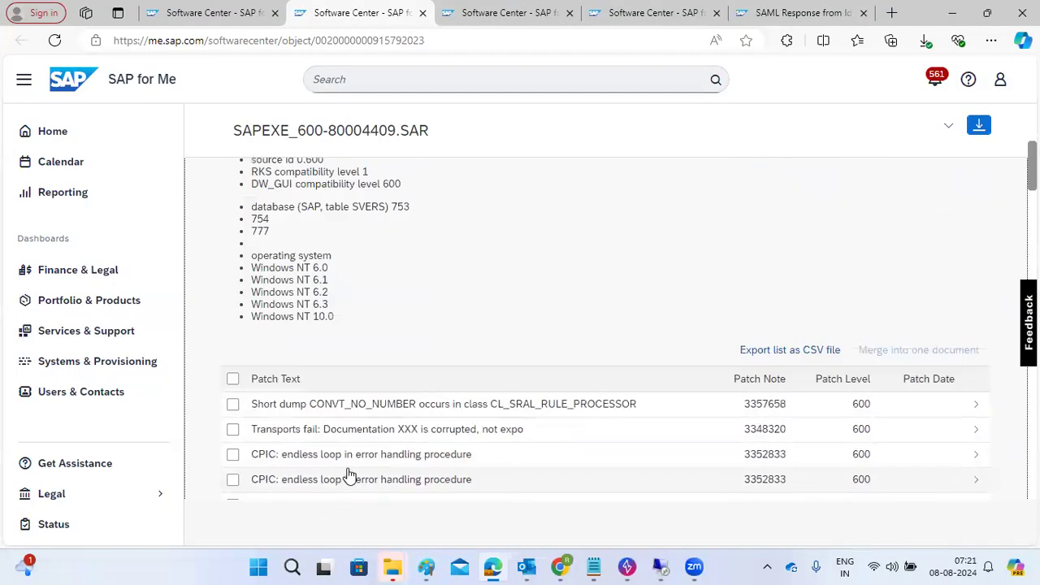
scroll(325, 313, "up", 1)
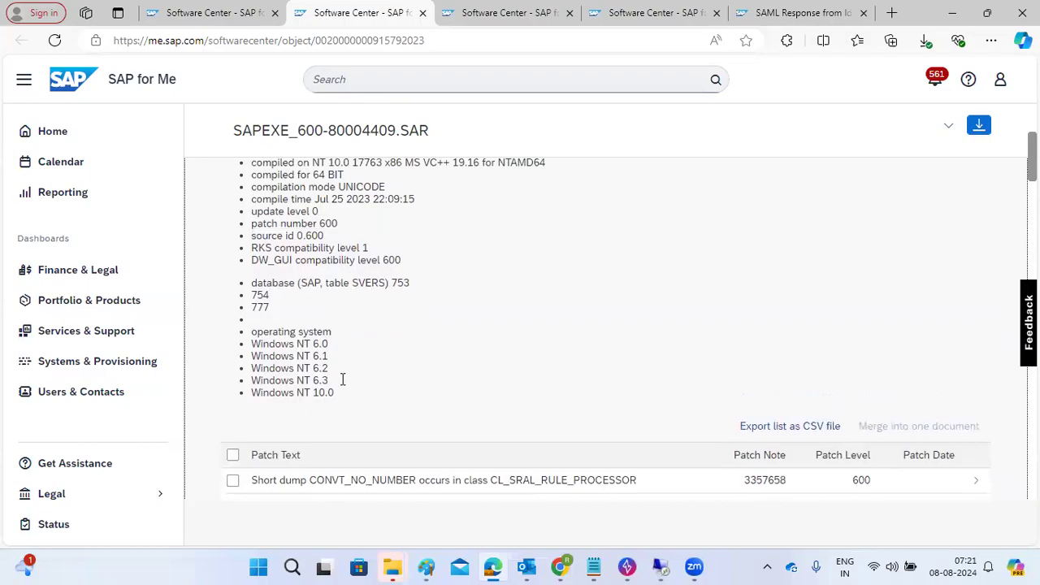
scroll(342, 379, "up", 1)
left_click_drag(249, 207, 367, 474)
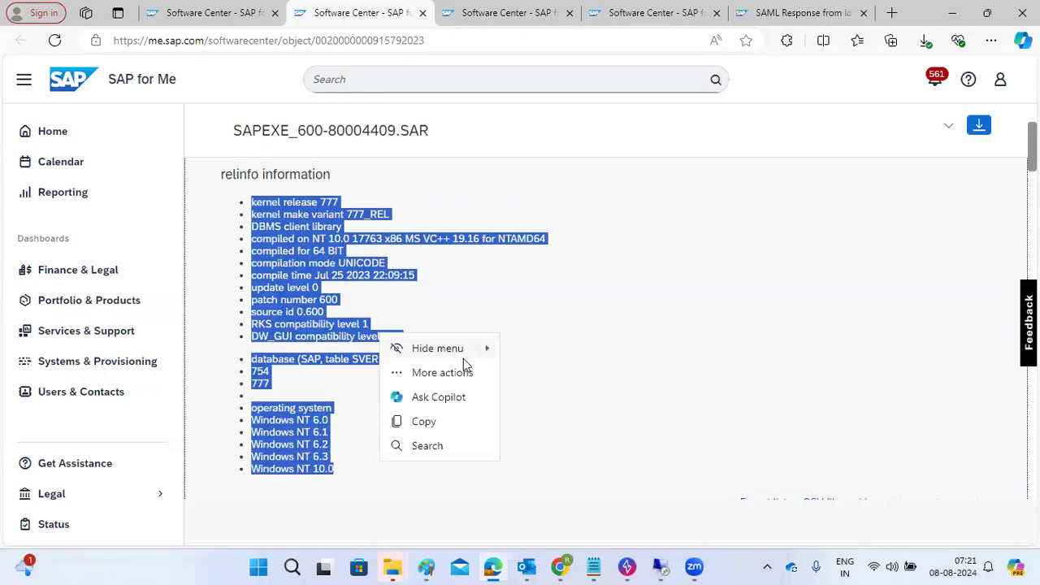
left_click(679, 326)
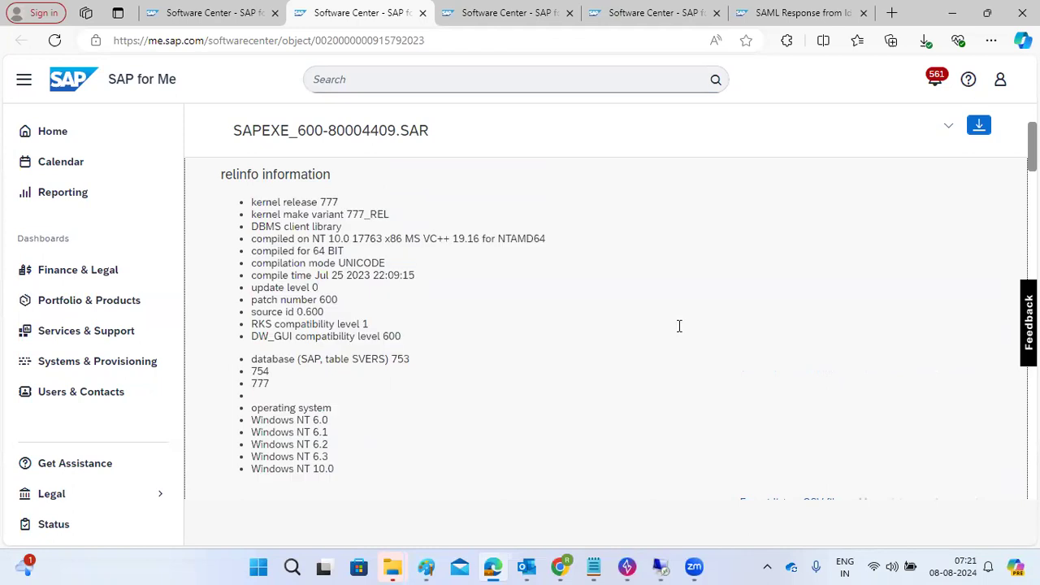
Check the installed kernel's release and patch number in the remote Command Prompt, then close it and leave the remote session
mouse_move(662, 567)
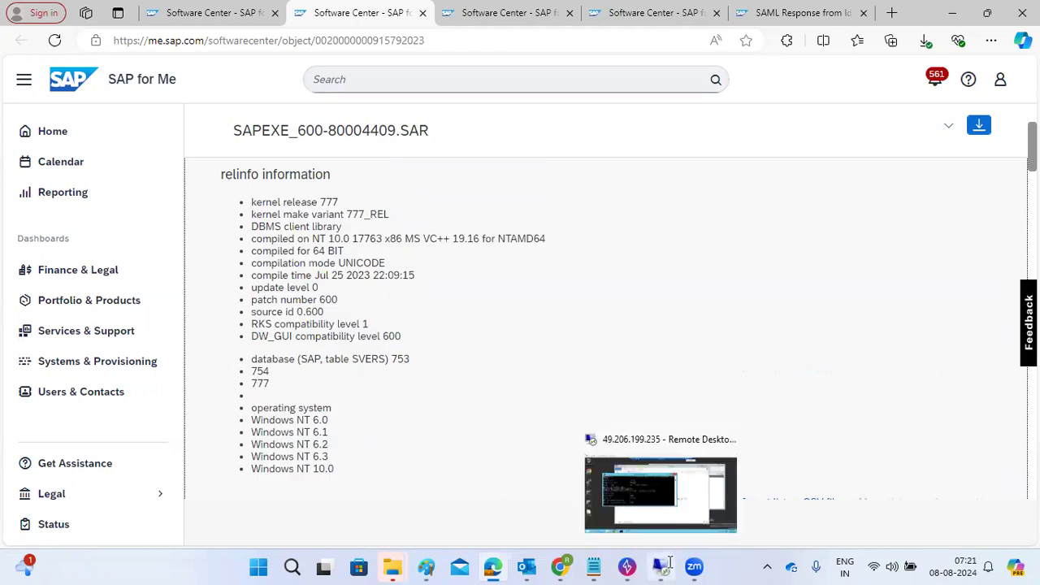
left_click(640, 511)
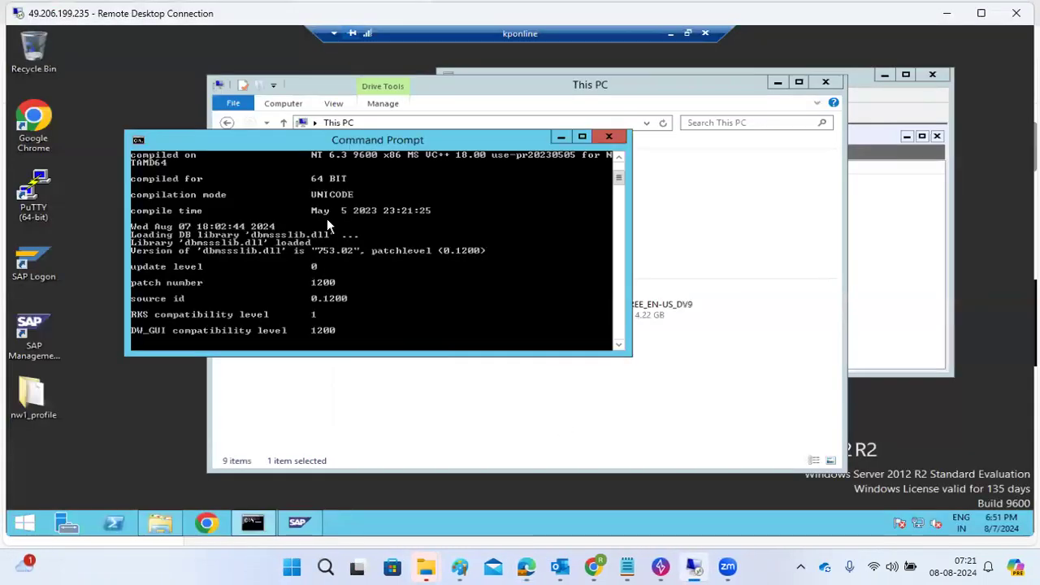
scroll(347, 203, "up", 1)
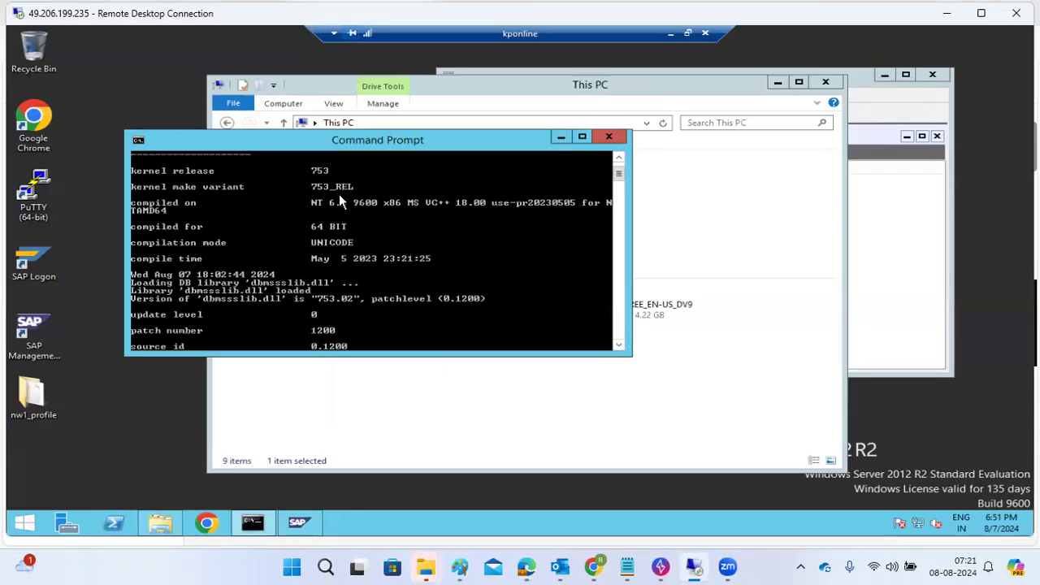
scroll(339, 194, "down", 1)
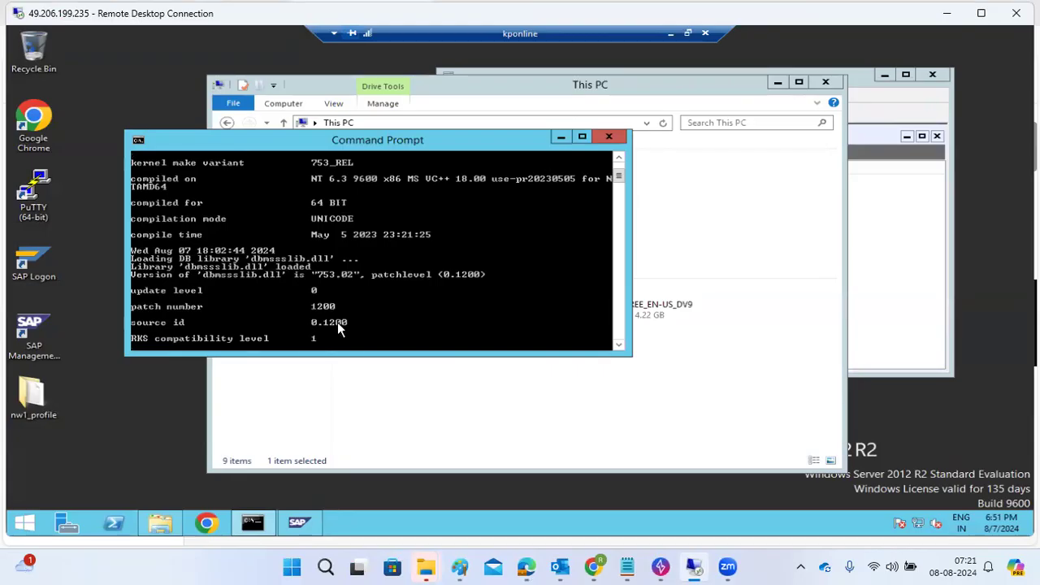
left_click(610, 136)
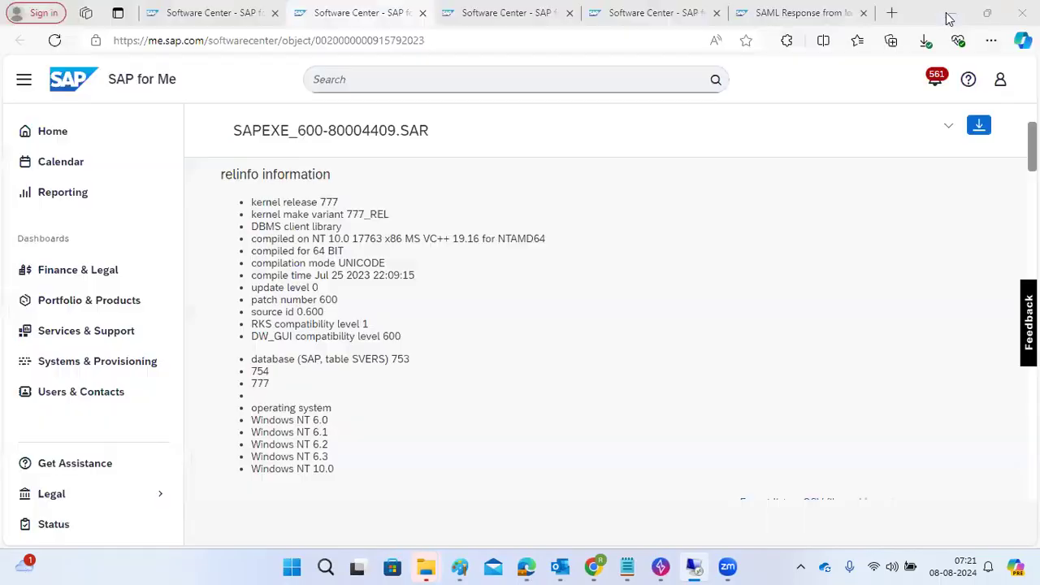
left_click(947, 13)
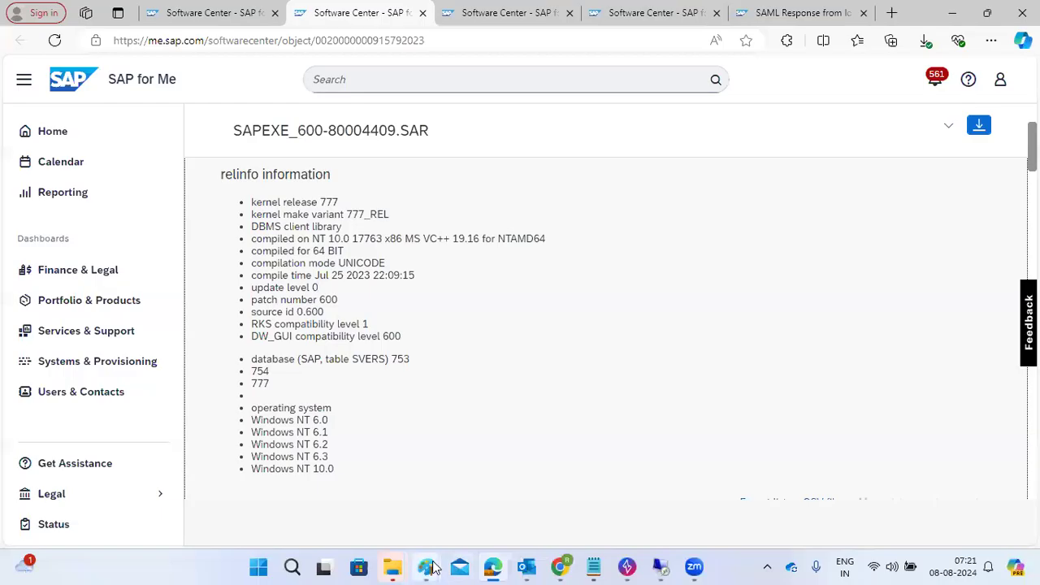
Review the kernel upgrade steps in the Paint notes, then open E:\usr\sap\NW1\SYS on the remote server
mouse_move(421, 548)
left_click(479, 492)
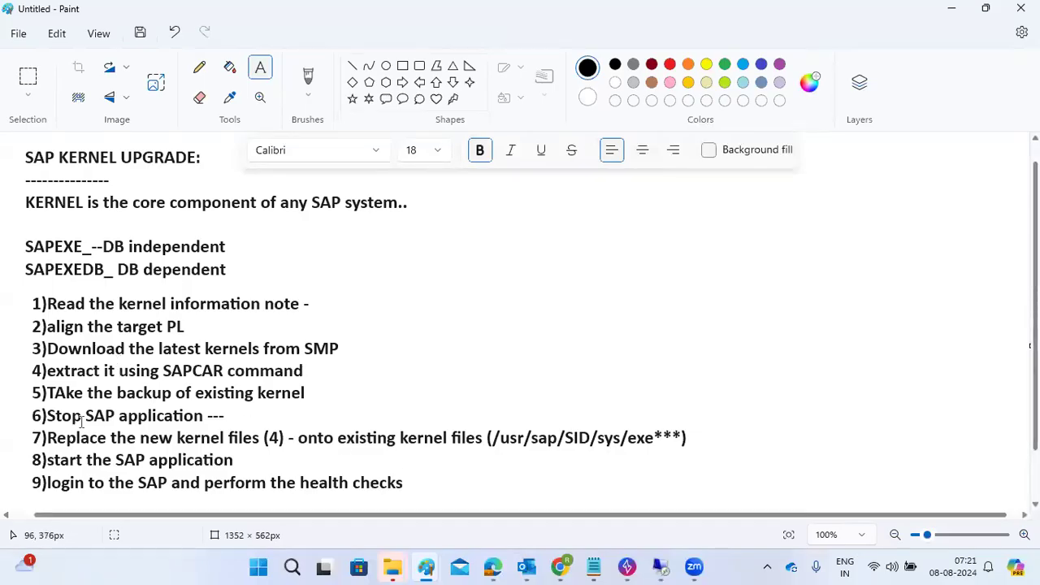
mouse_move(660, 567)
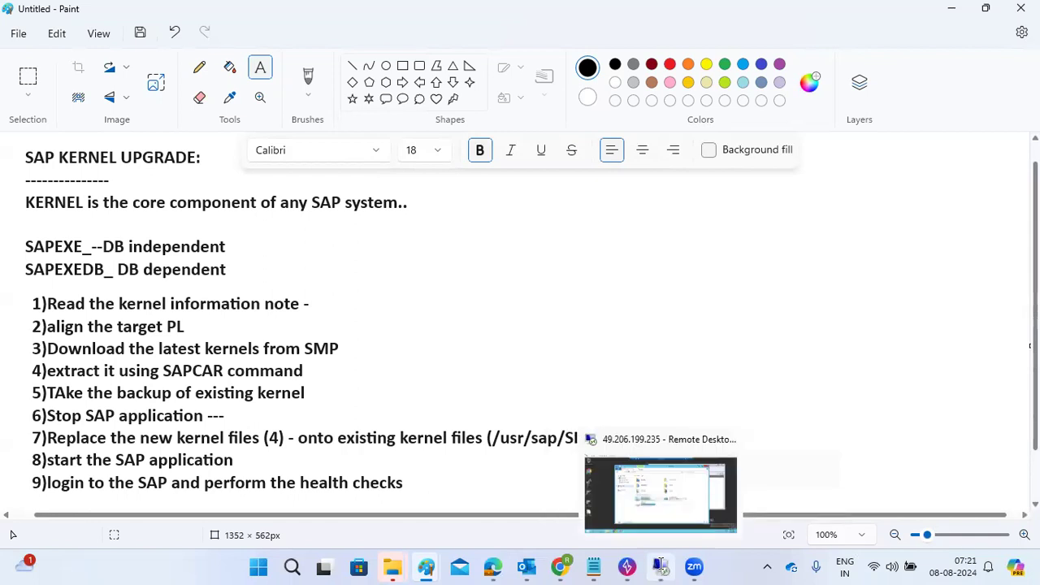
left_click(660, 492)
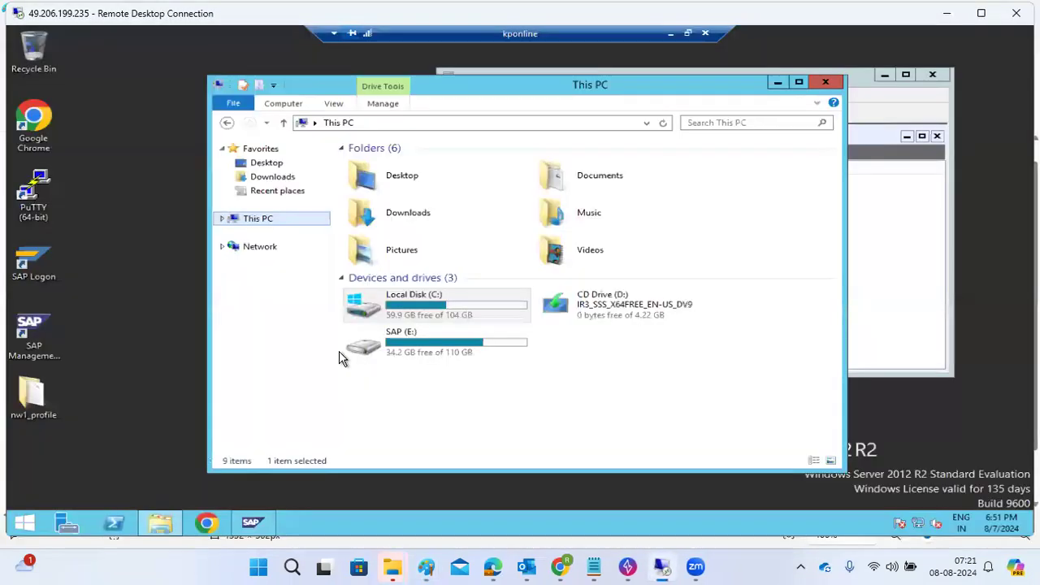
double_click(412, 343)
double_click(384, 316)
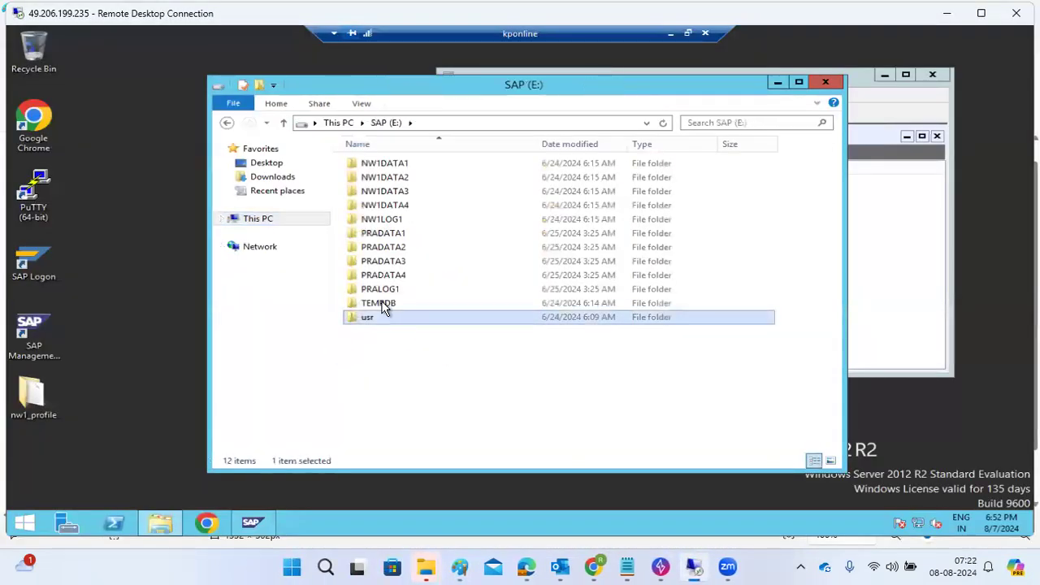
double_click(370, 171)
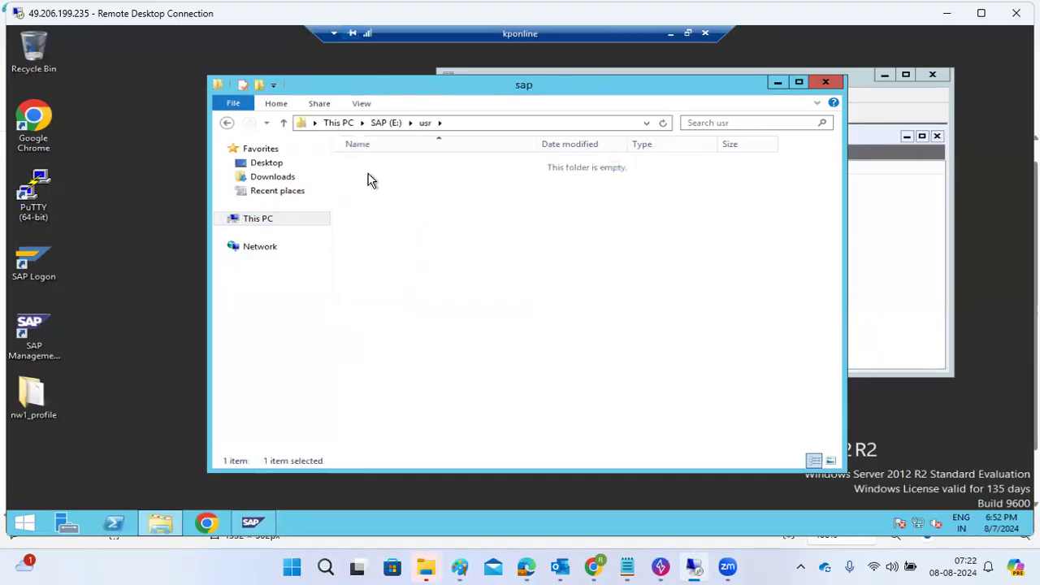
double_click(380, 179)
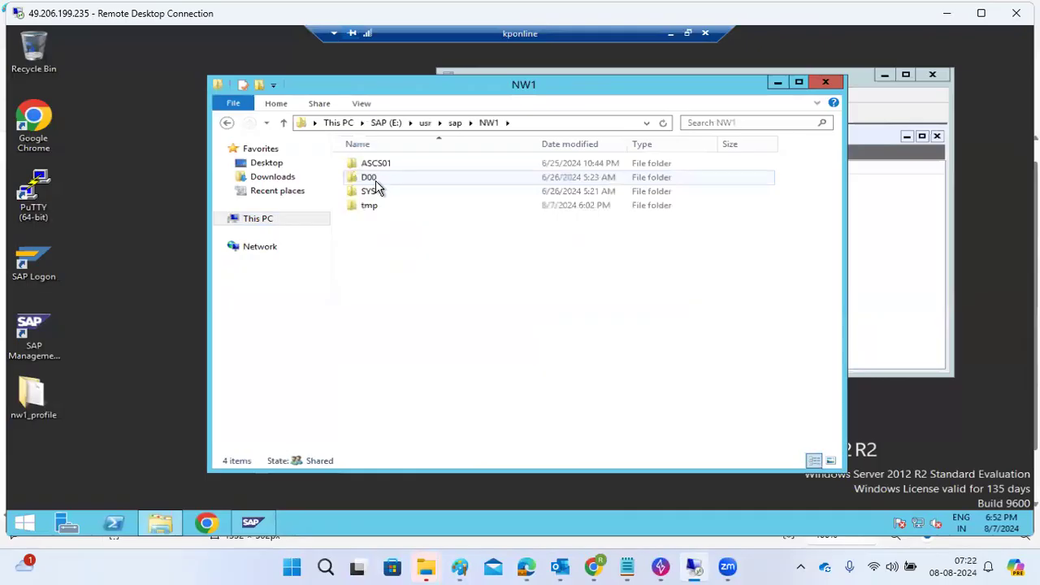
double_click(374, 194)
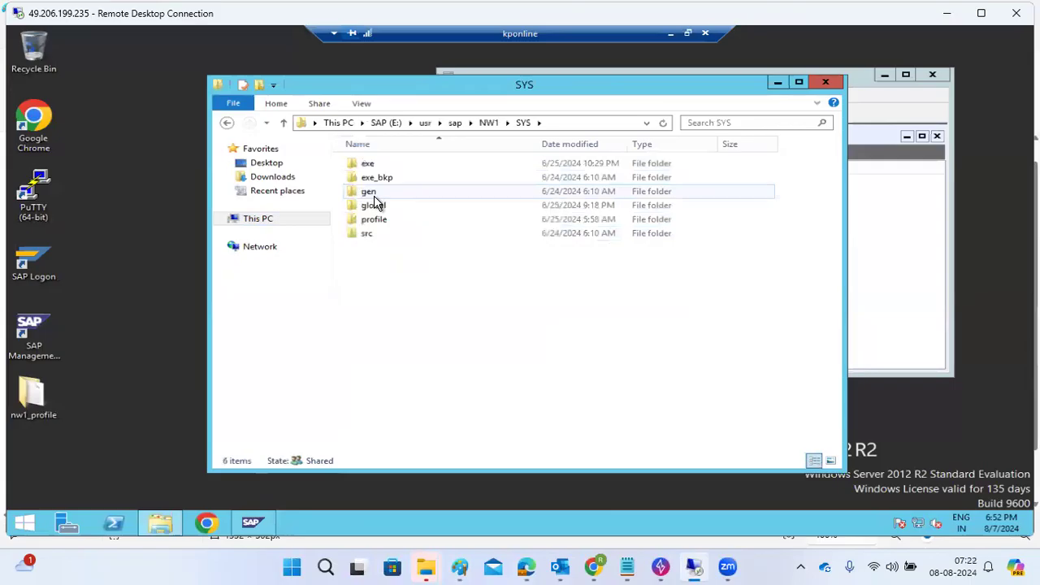
Permanently delete the old exe_bkp folder from the NW1 SYS directory
left_click(375, 165)
left_click(375, 177)
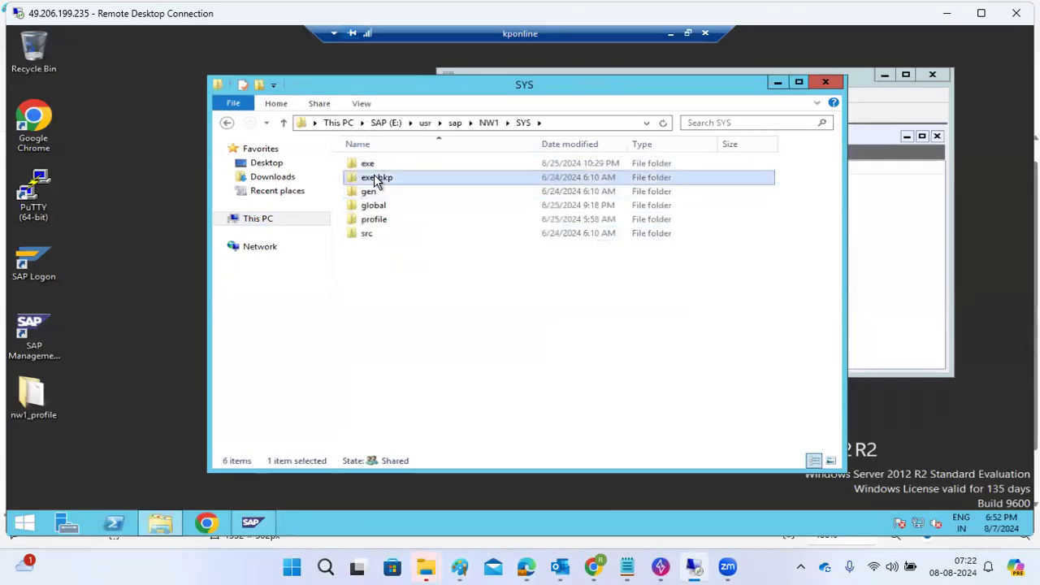
key("shift+Delete")
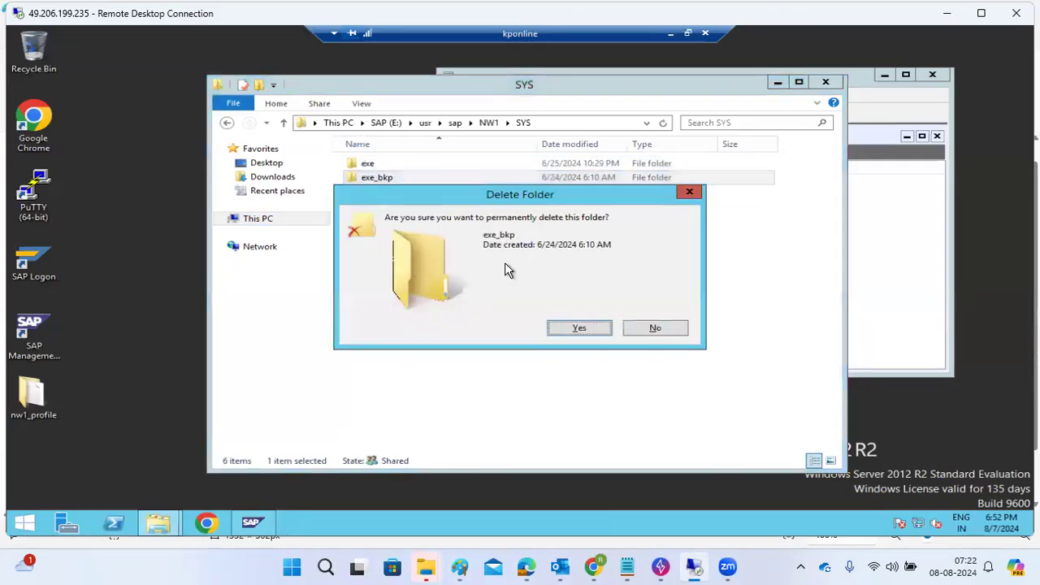
left_click(579, 327)
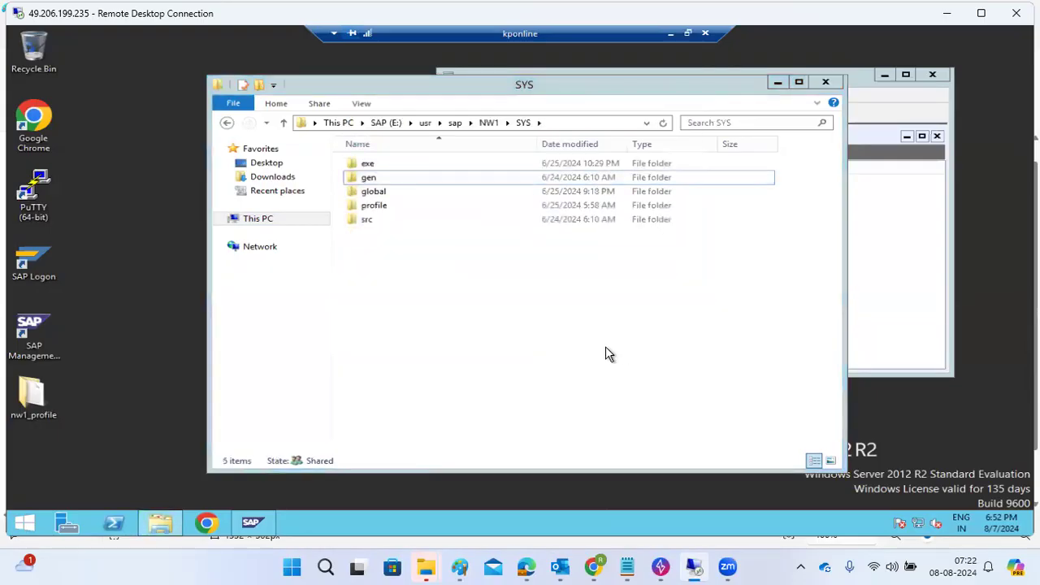
Start a backup of the existing kernel by pasting a copy of the exe folder into the same SYS directory
left_click(370, 166)
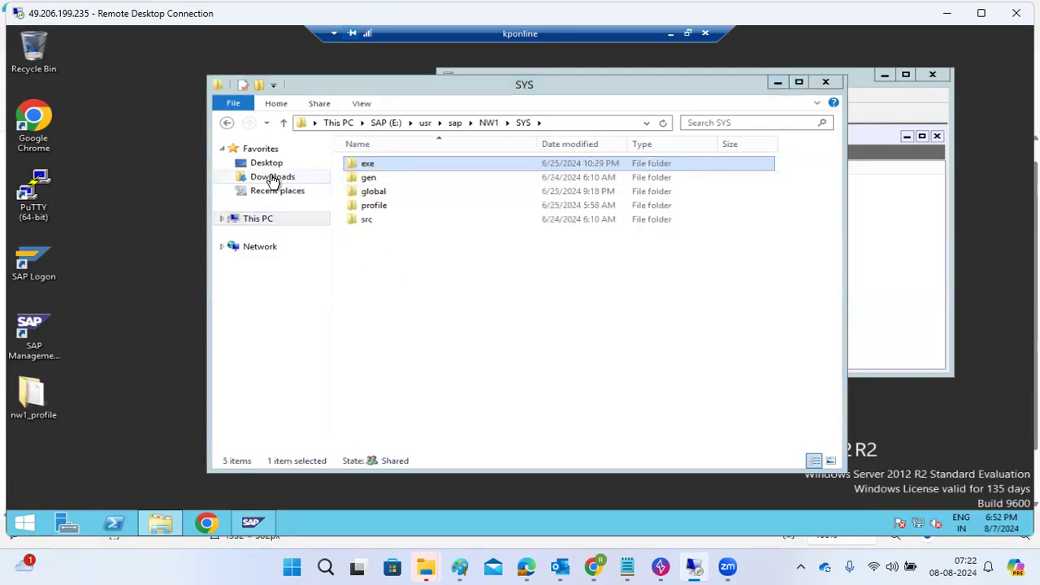
left_click(409, 284)
key("ctrl+v")
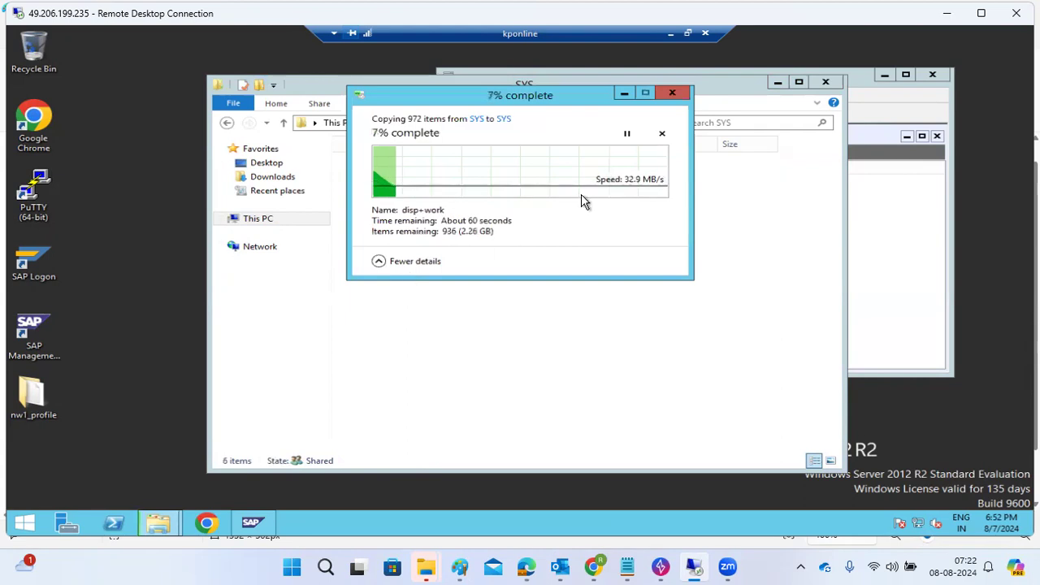
Open Task Manager on the remote server with full details and display its list of services
right_click(486, 523)
left_click(515, 480)
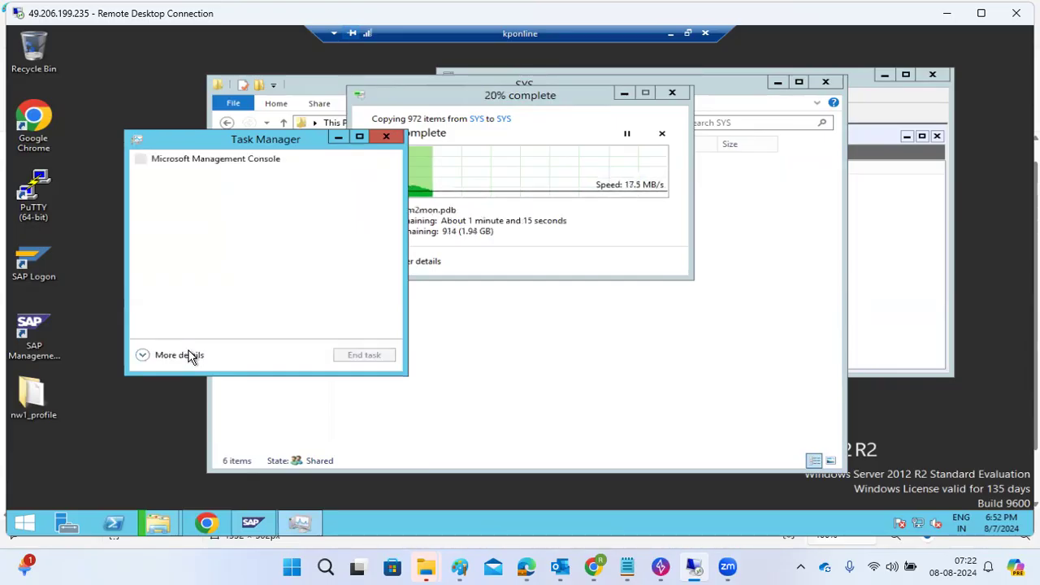
left_click(184, 353)
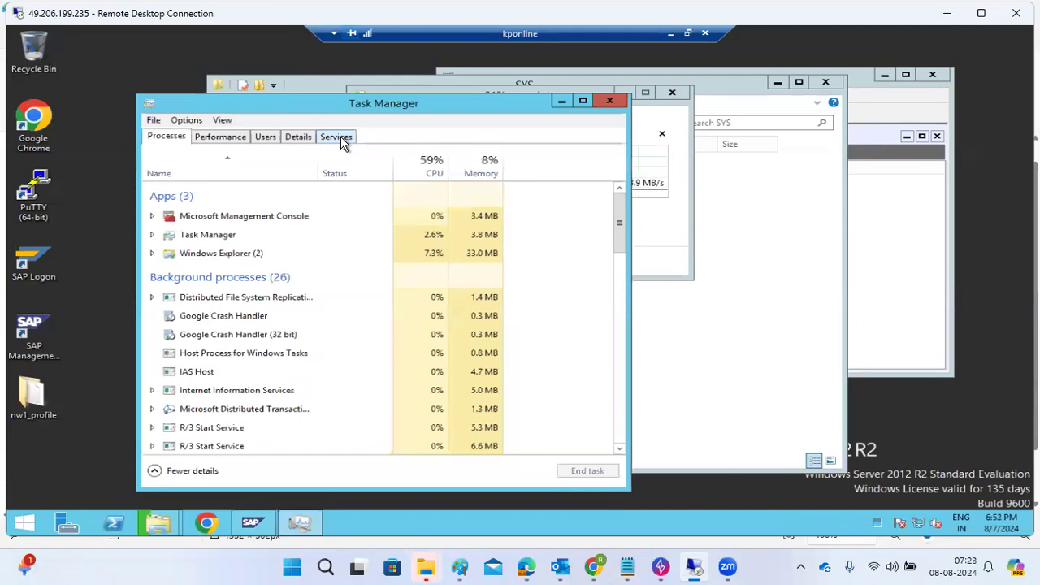
left_click(340, 140)
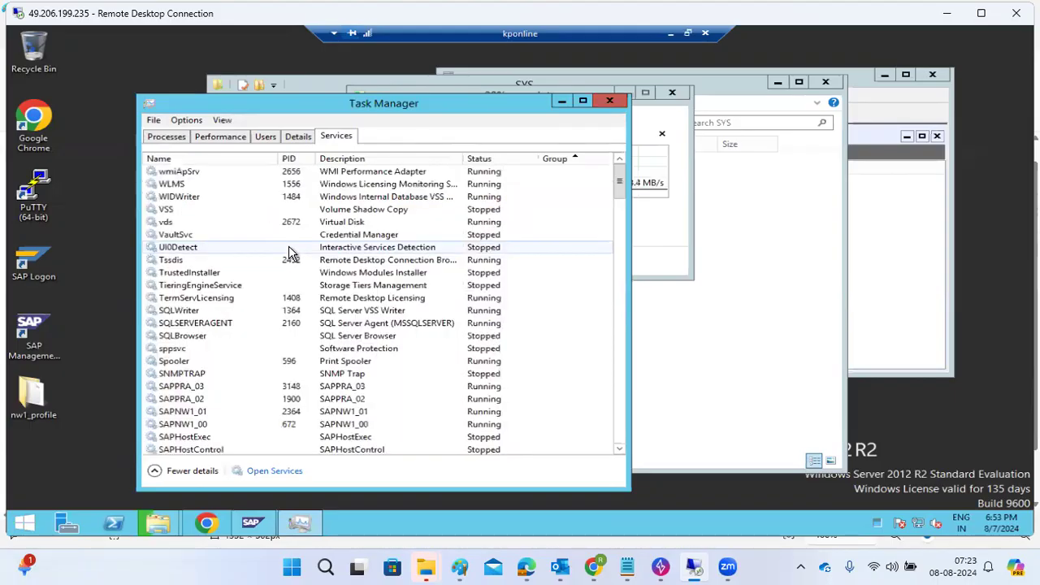
Stop the SAPNW1_01 and SAPNW1_00 services
left_click(205, 416)
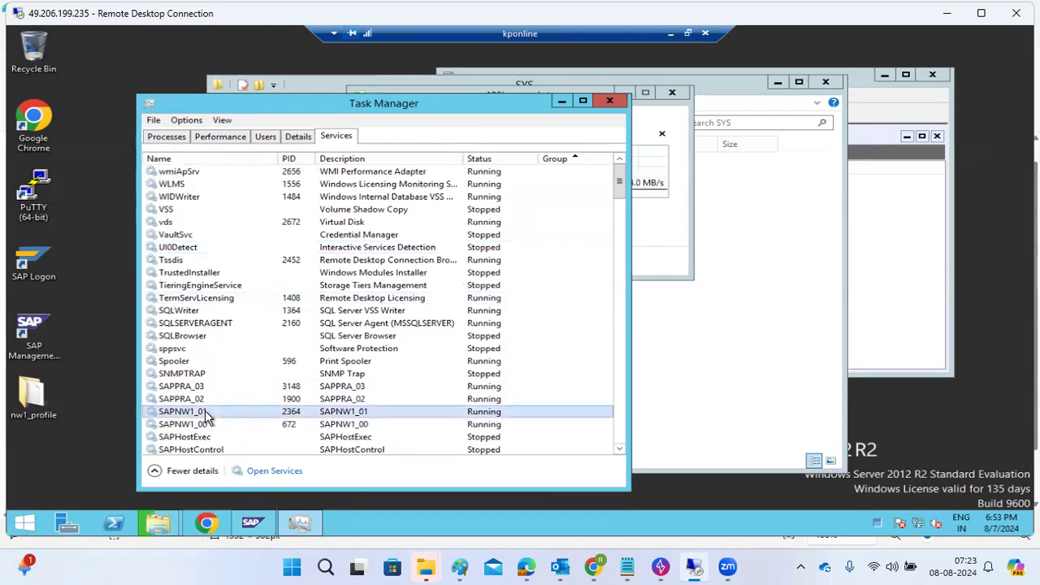
right_click(206, 415)
left_click(229, 435)
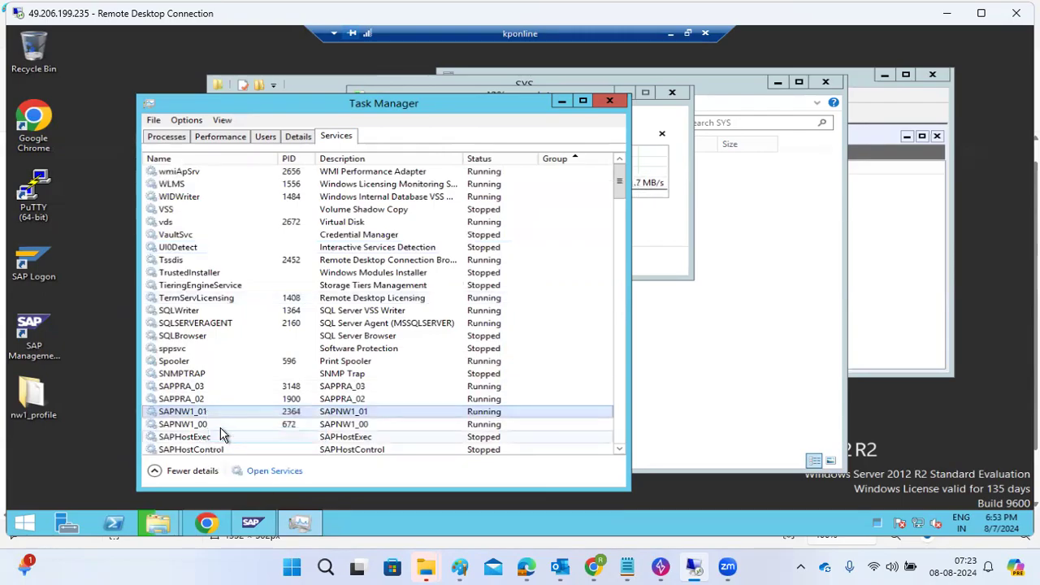
left_click(217, 424)
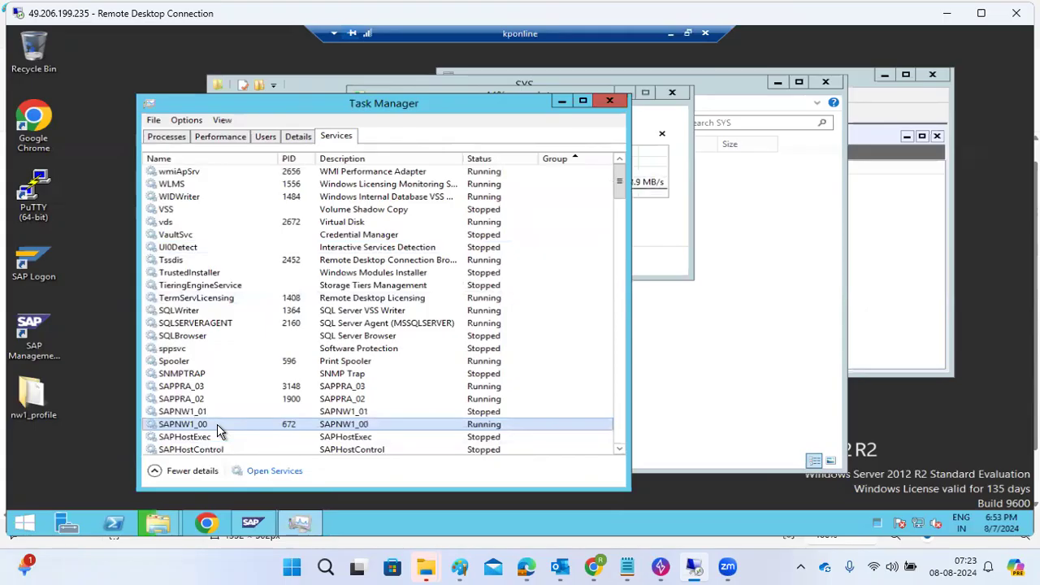
right_click(217, 424)
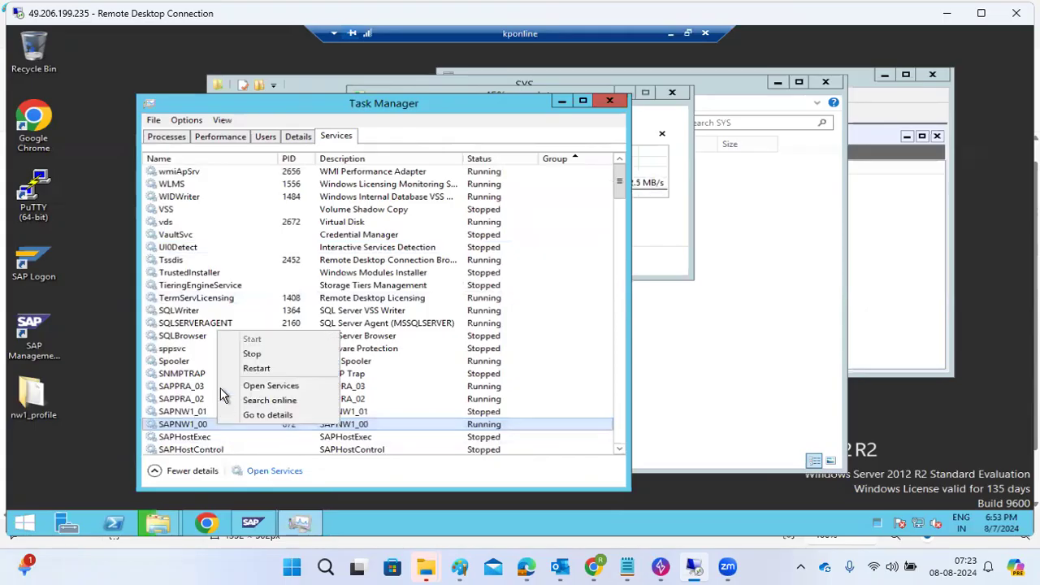
left_click(246, 354)
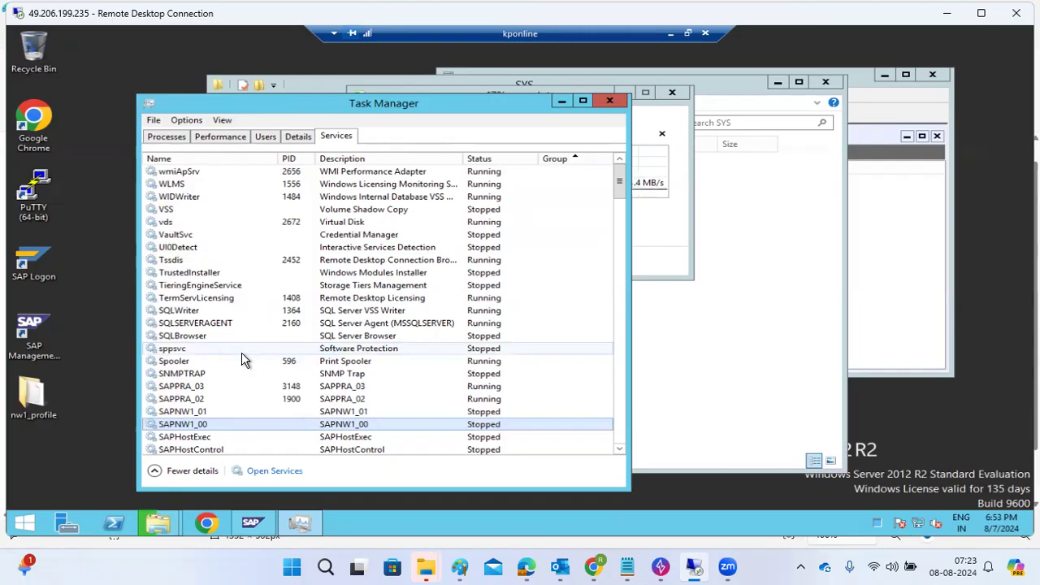
Stop the SAPPRA_03 and SAPPRA_02 services, then minimize Task Manager
right_click(202, 388)
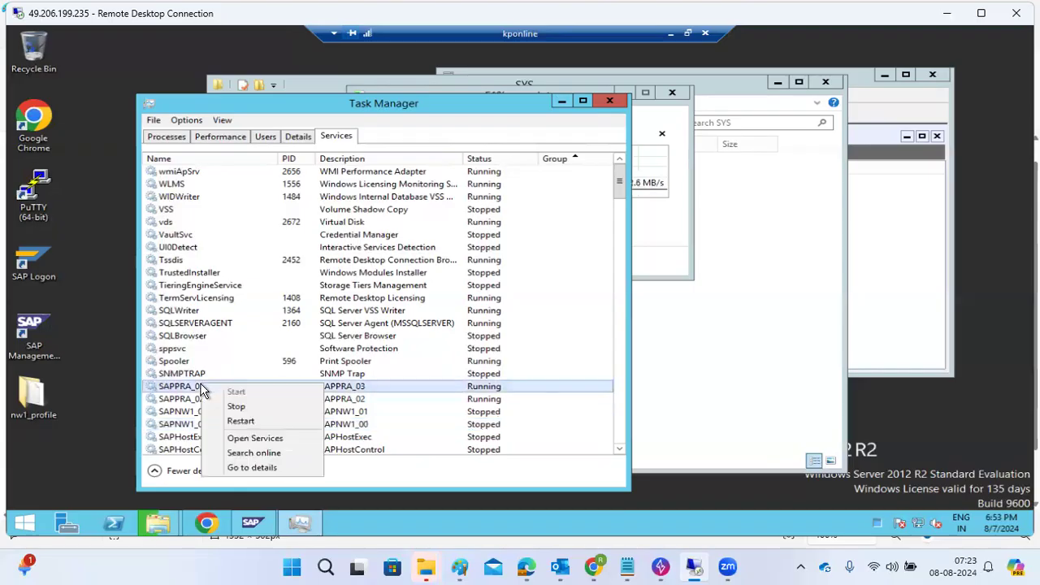
left_click(235, 408)
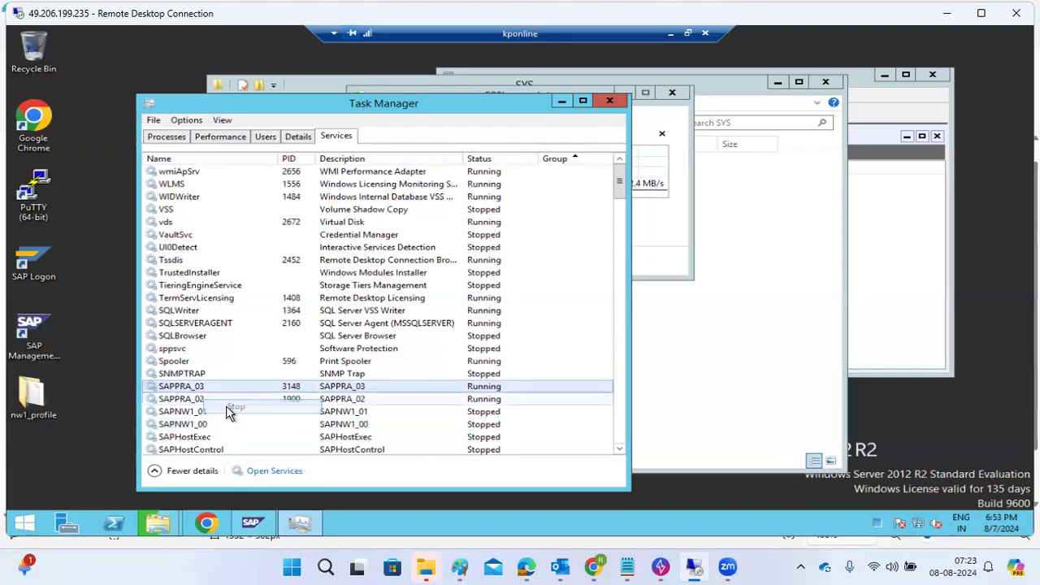
right_click(211, 400)
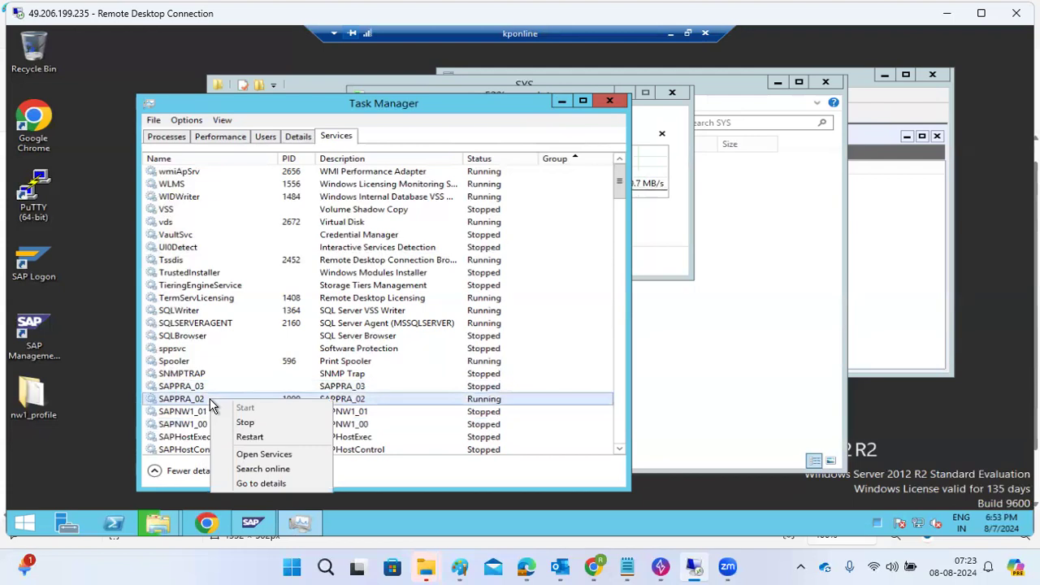
left_click(246, 422)
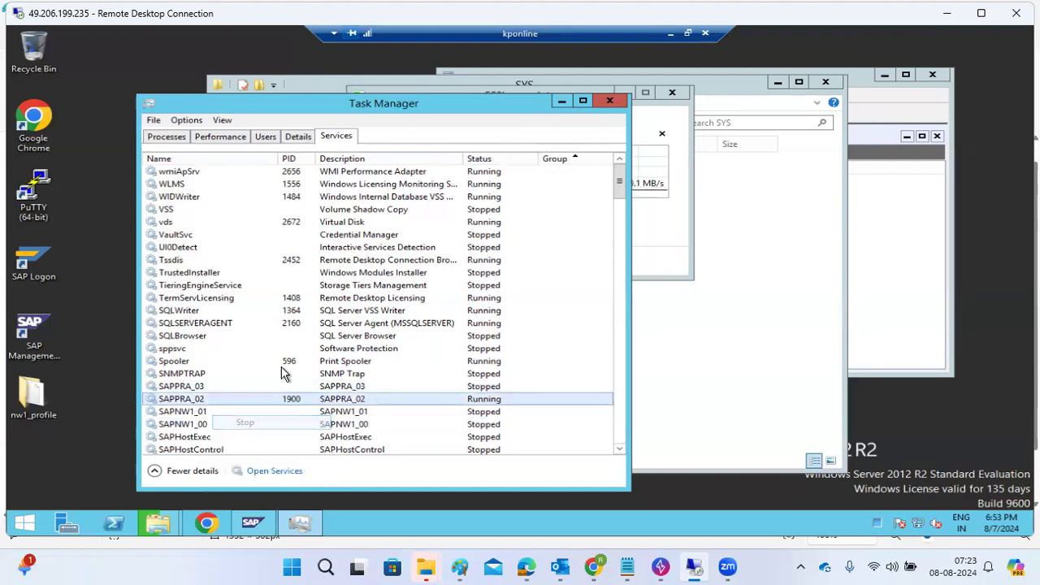
left_click(562, 103)
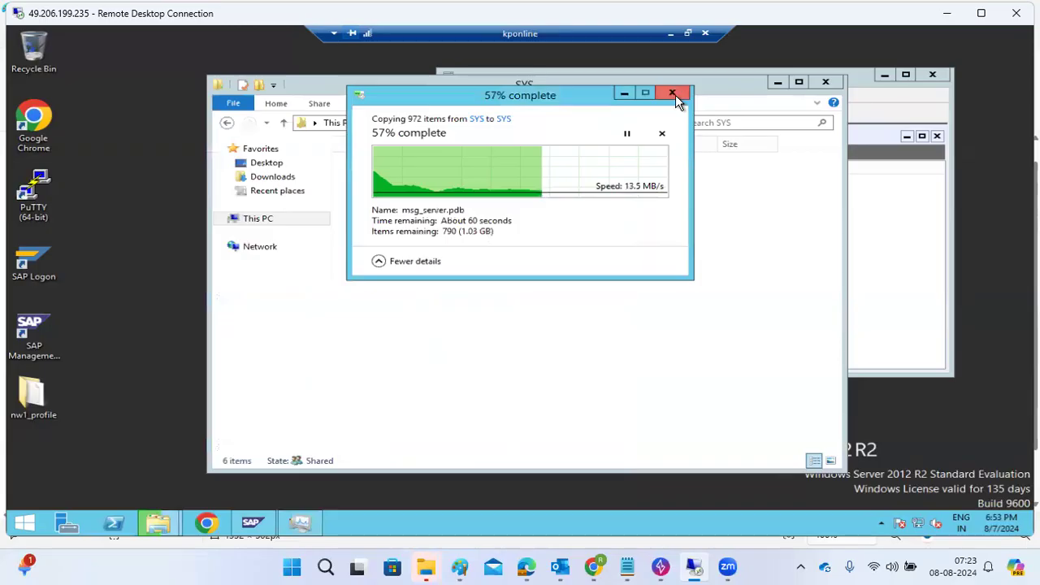
Open C:\SAPSOFTWARES\kernel-753 on the remote server and select all of the new kernel's files and folders
left_click(605, 359)
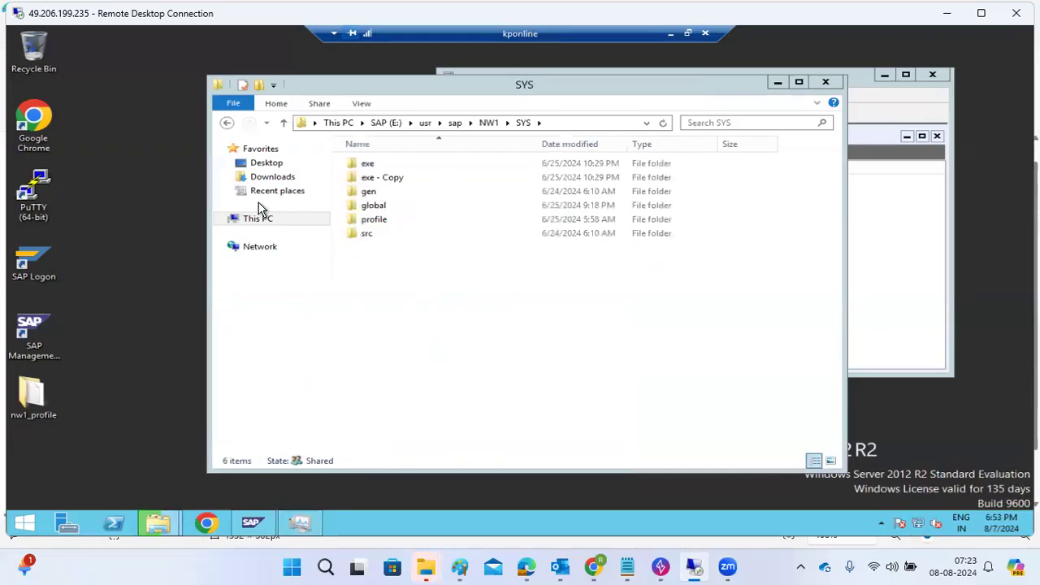
left_click(349, 158)
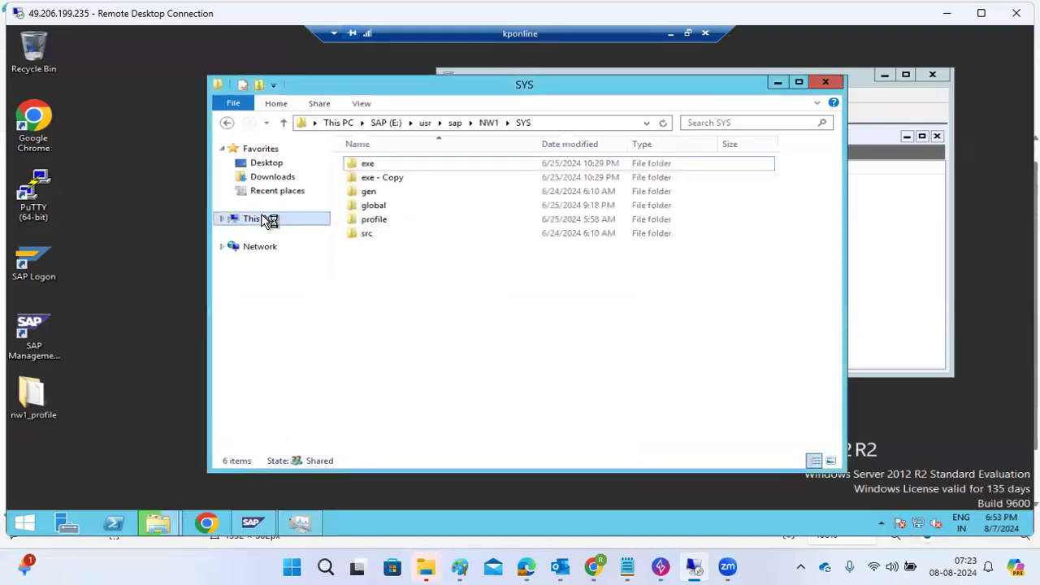
left_click(265, 220)
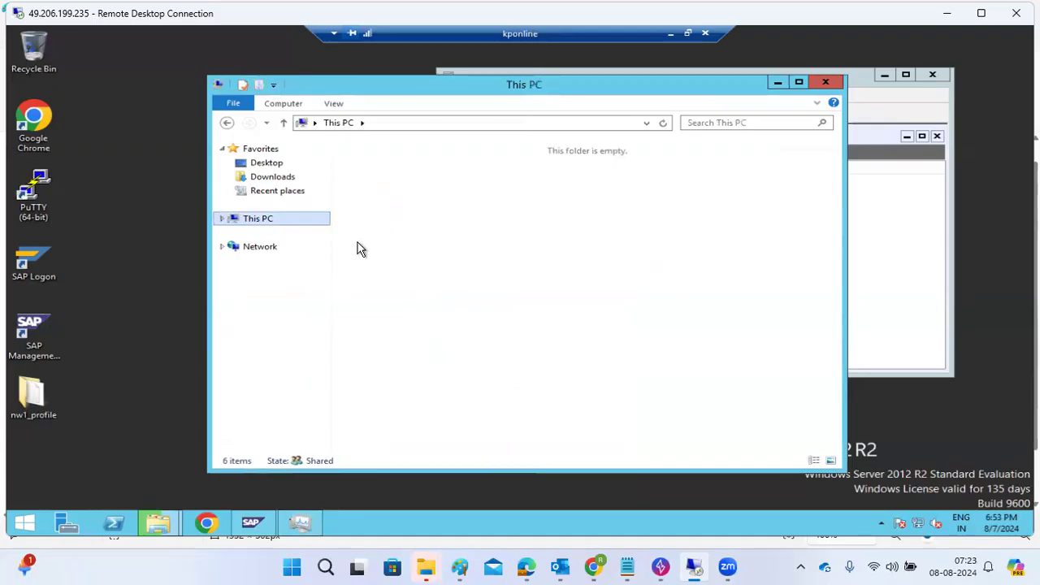
double_click(413, 299)
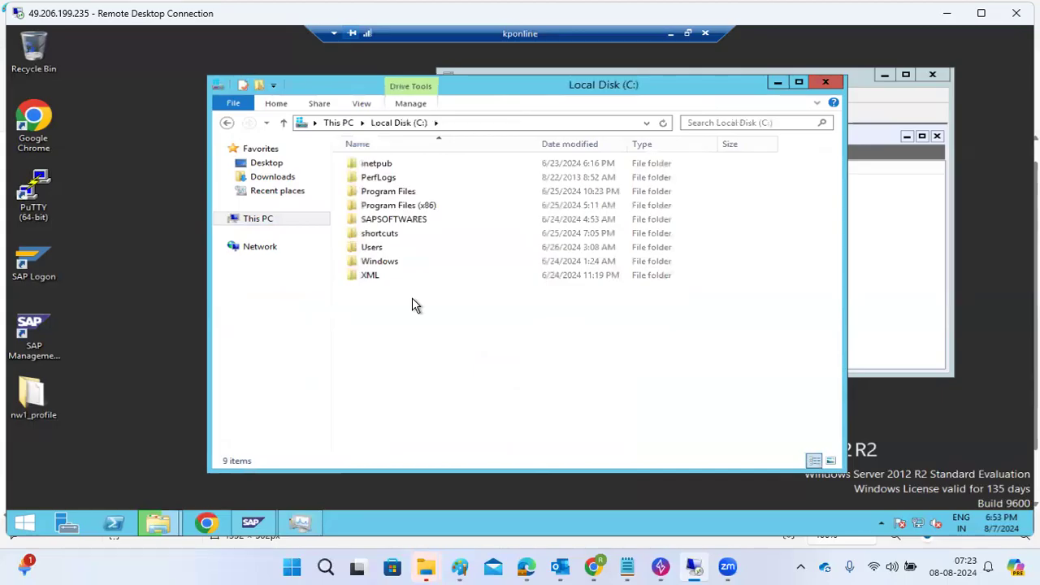
left_click(396, 227)
double_click(396, 226)
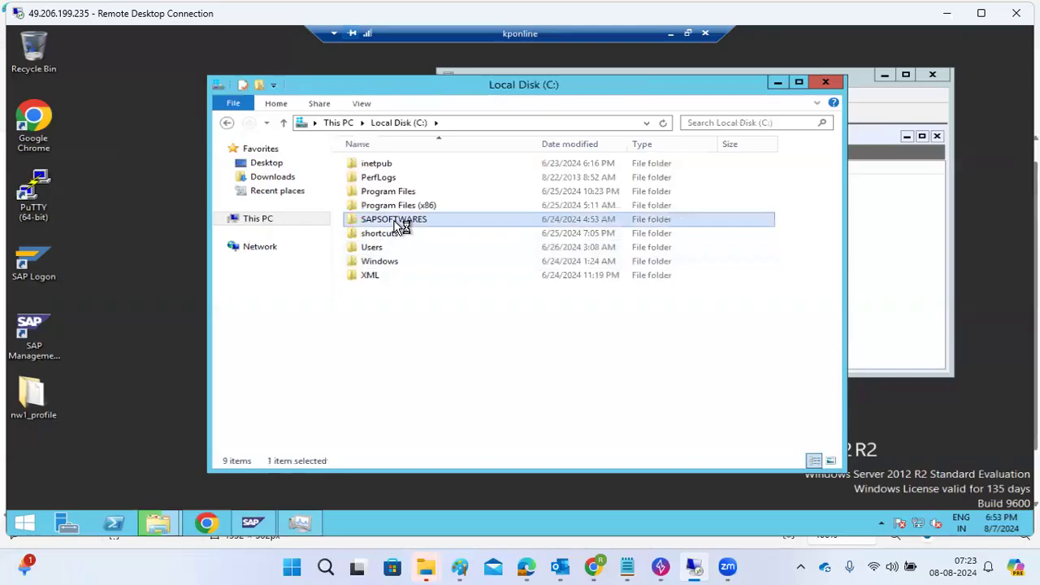
double_click(407, 176)
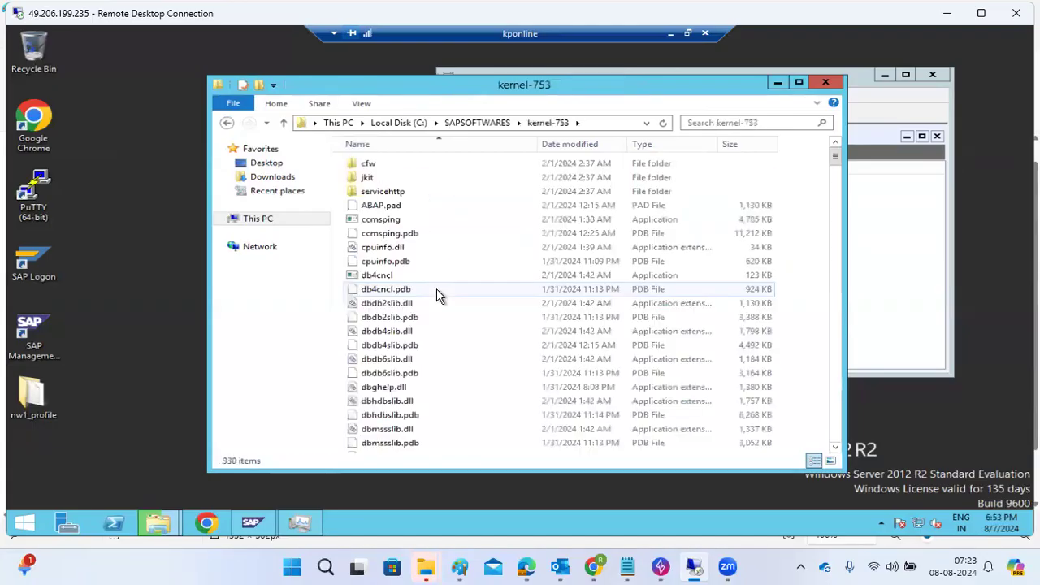
left_click(437, 290)
key("ctrl+a")
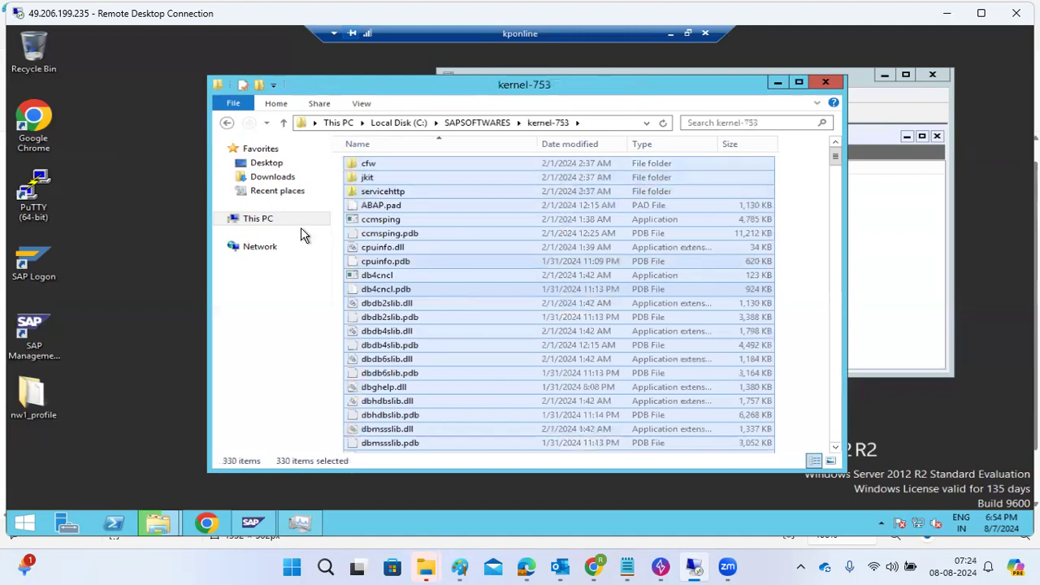
Go to the SAP (E:) drive and select its usr folder on the way to the existing kernel directory
left_click(271, 220)
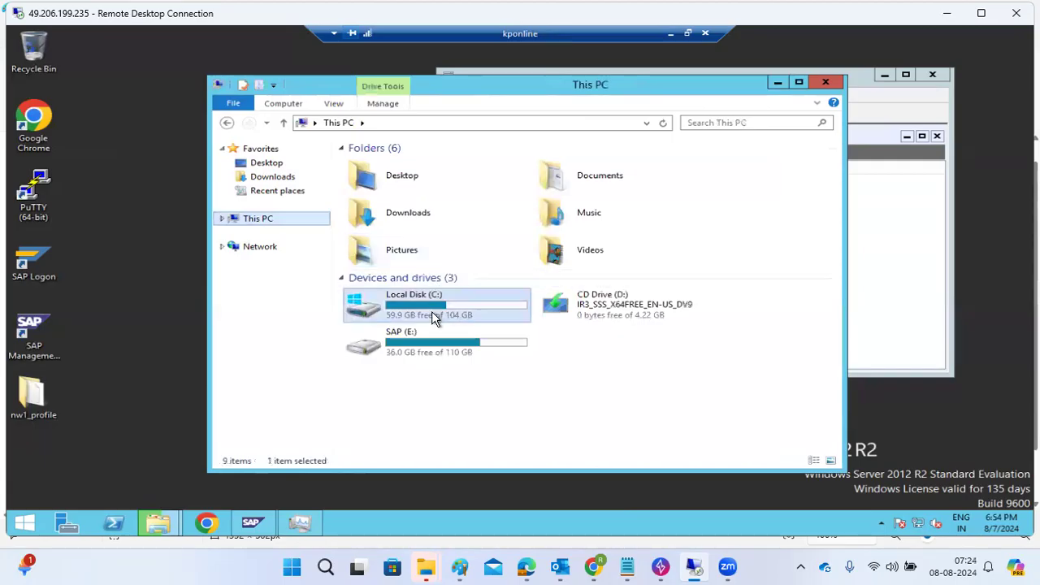
left_click(443, 343)
double_click(443, 342)
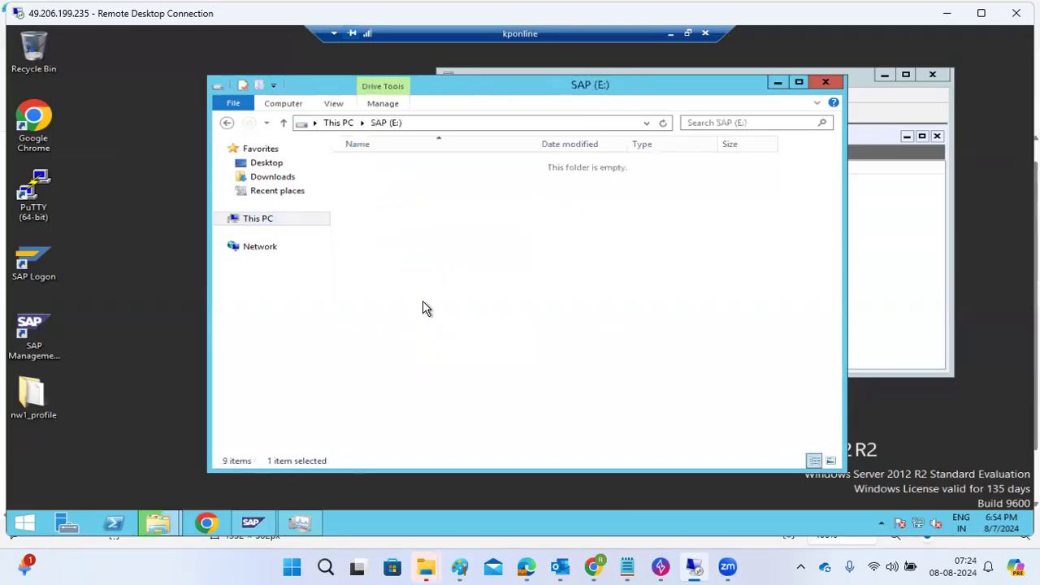
left_click(372, 318)
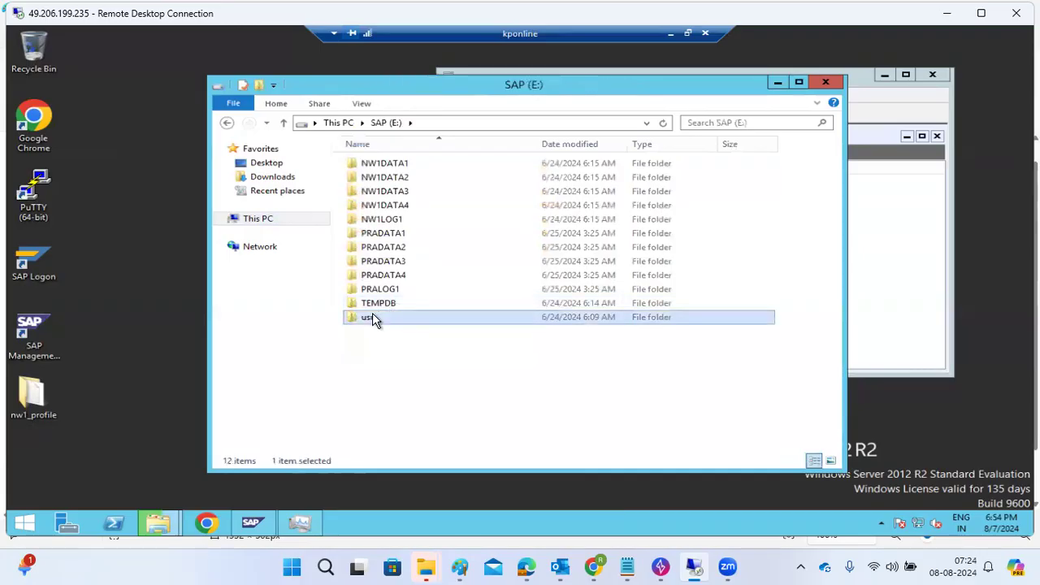
Open the kernel folder usr\sap\NW1\SYS\exe\uc\NTAMD64 on the SAP (E:) drive
double_click(373, 318)
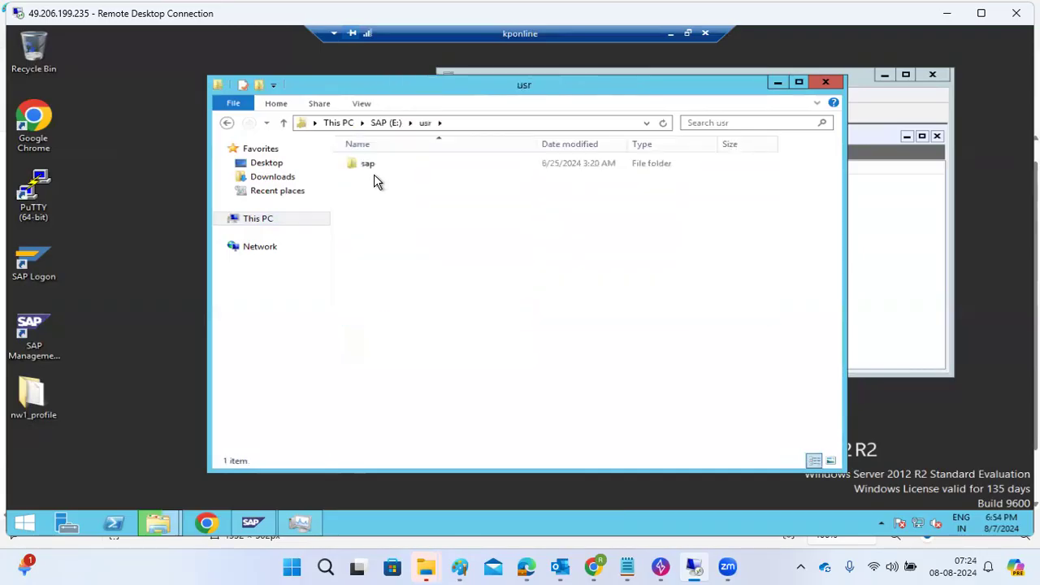
double_click(369, 165)
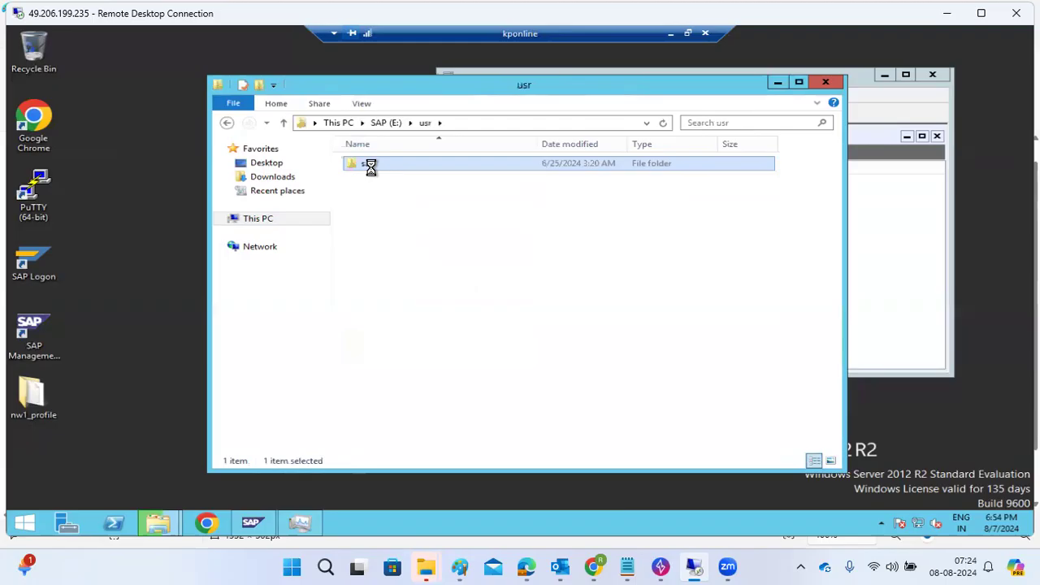
double_click(373, 177)
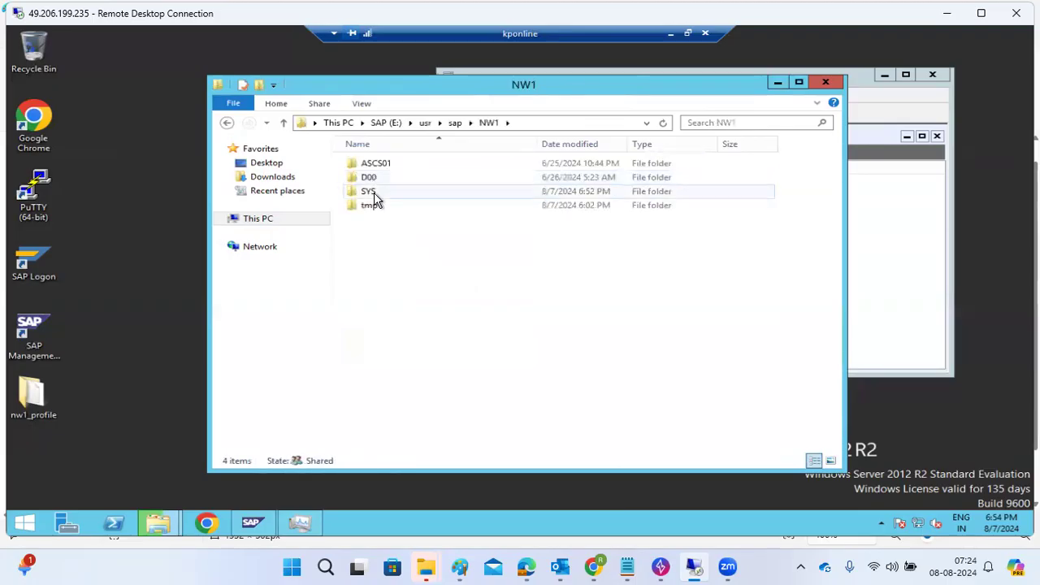
left_click(374, 196)
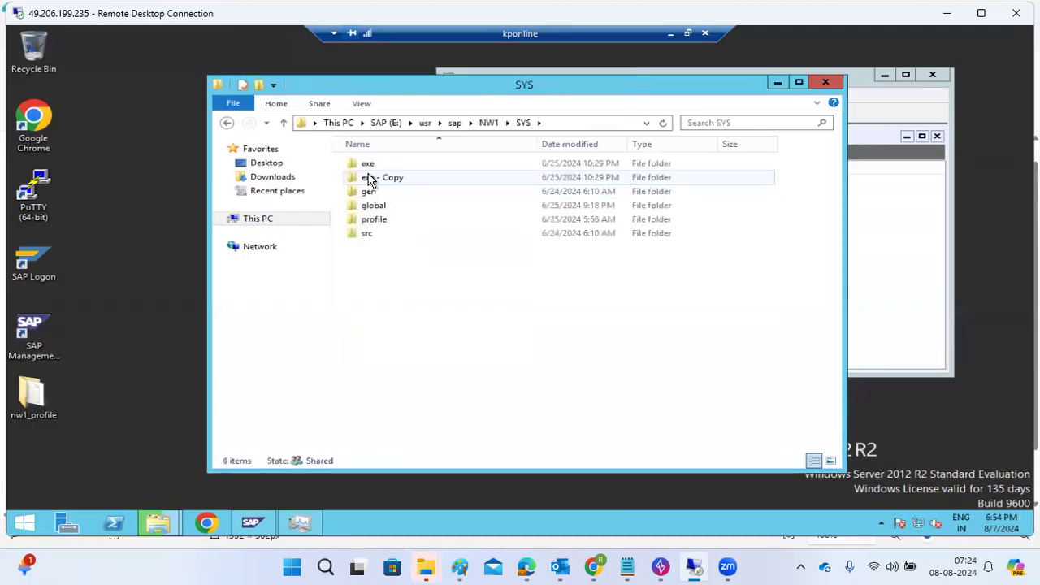
double_click(367, 165)
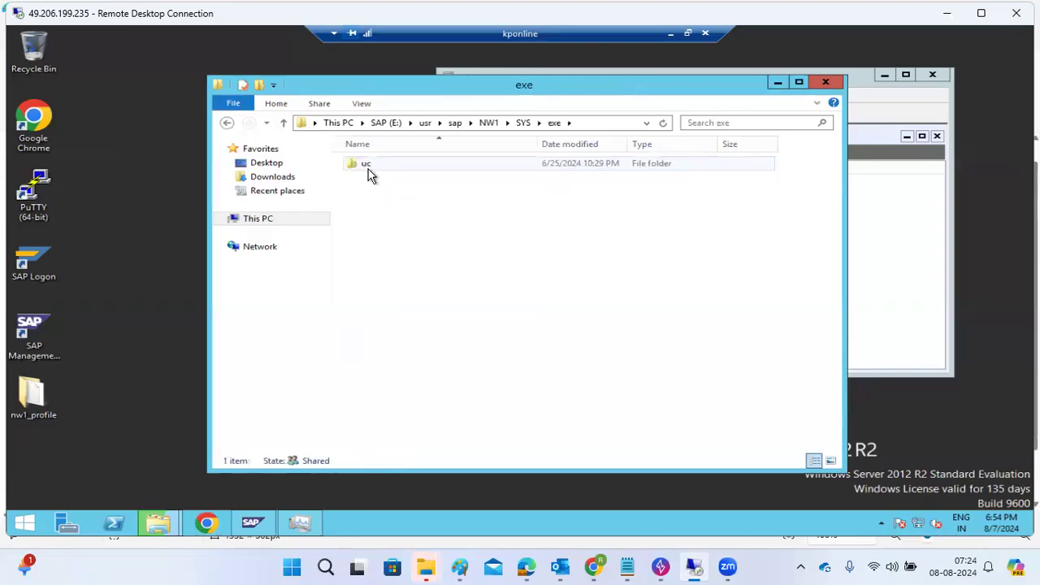
double_click(369, 171)
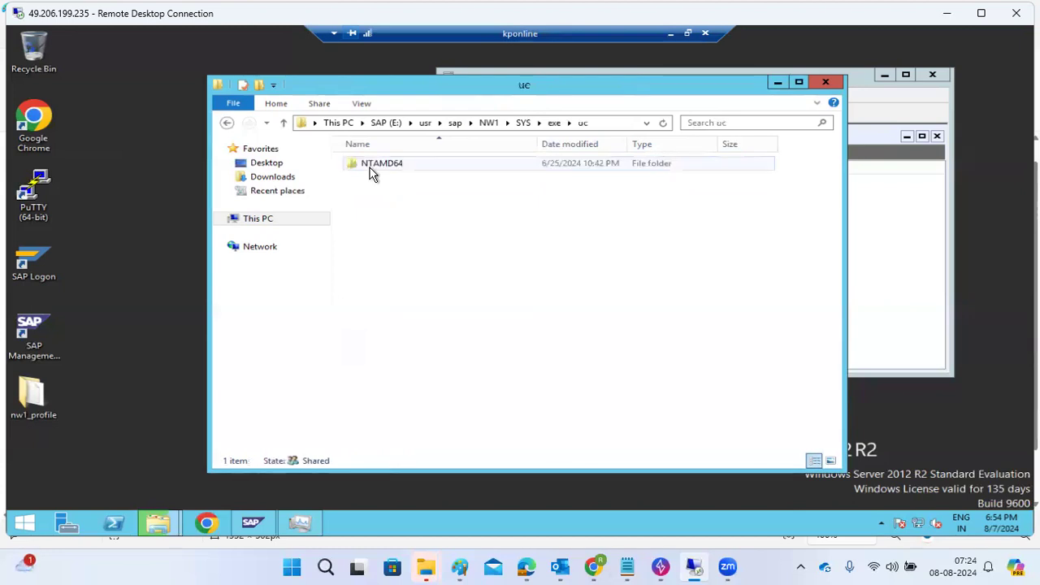
left_click(370, 168)
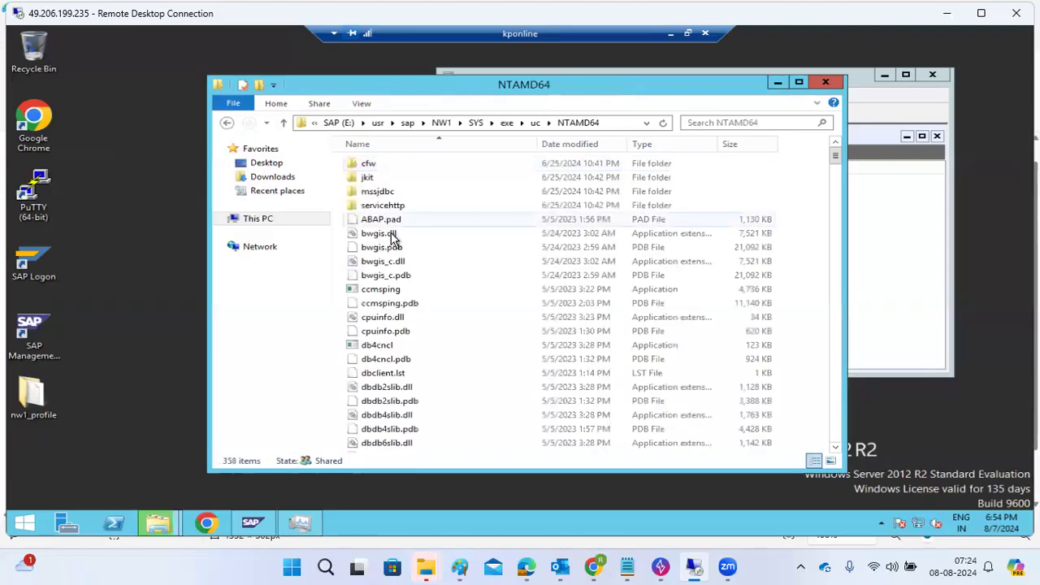
Paste the copied kernel-753 files into the NTAMD64 folder, replacing the files with the same names
left_click(388, 239)
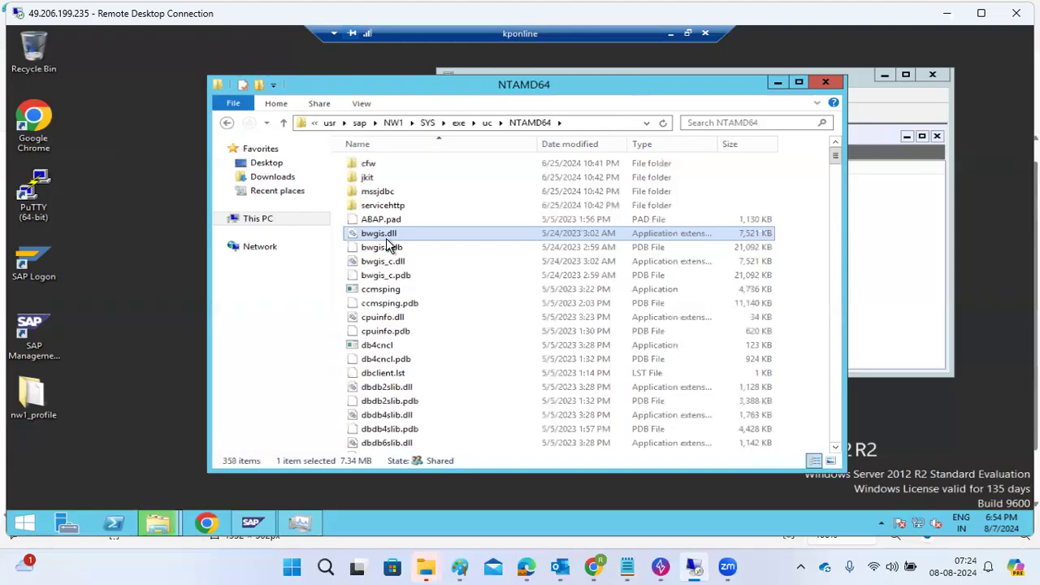
key("ctrl+v")
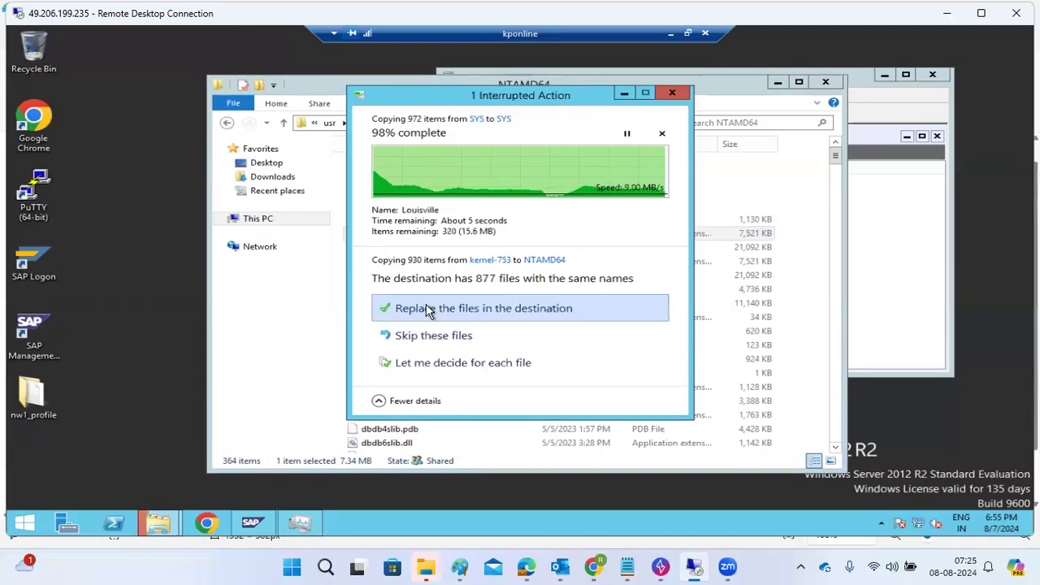
left_click(431, 314)
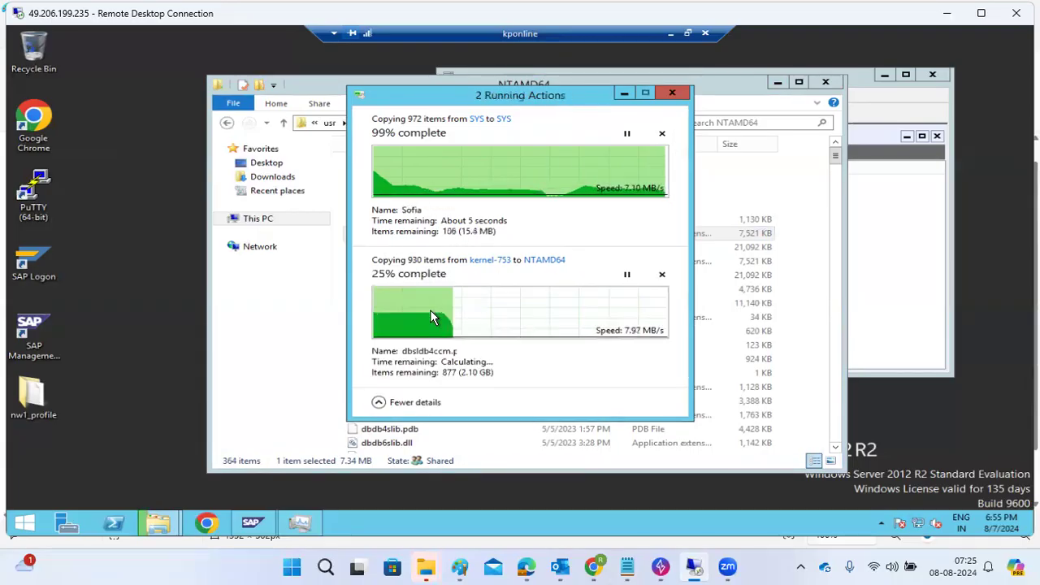
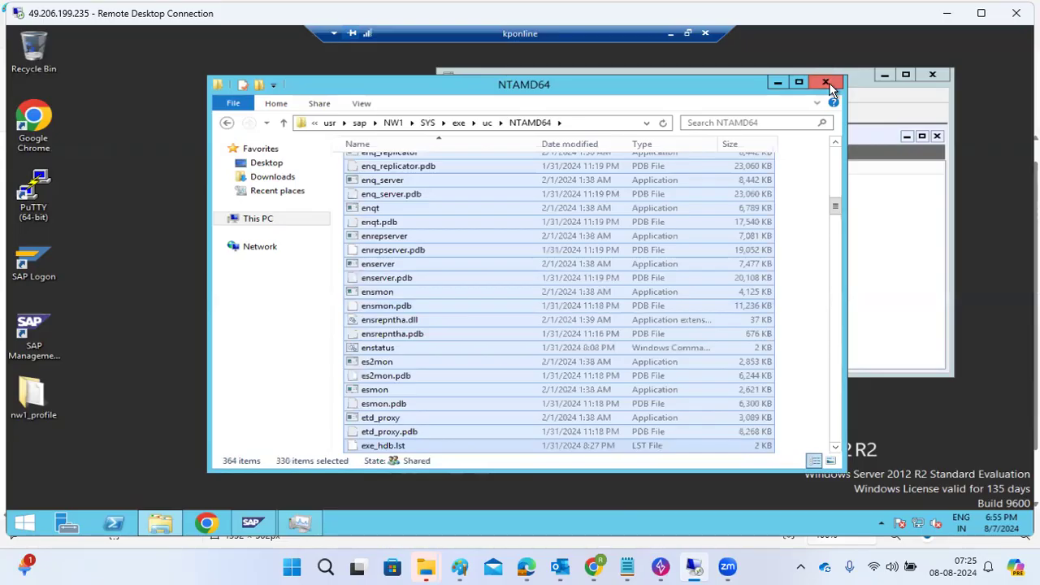
Switch to Paint and add the lines "/usr/sap/SID/SYS/EXE", "/usr/sap/SID/D*/EXE" and "/usr/sap/sid/ASCS/EXE" beside the kernel upgrade notes
left_click(937, 20)
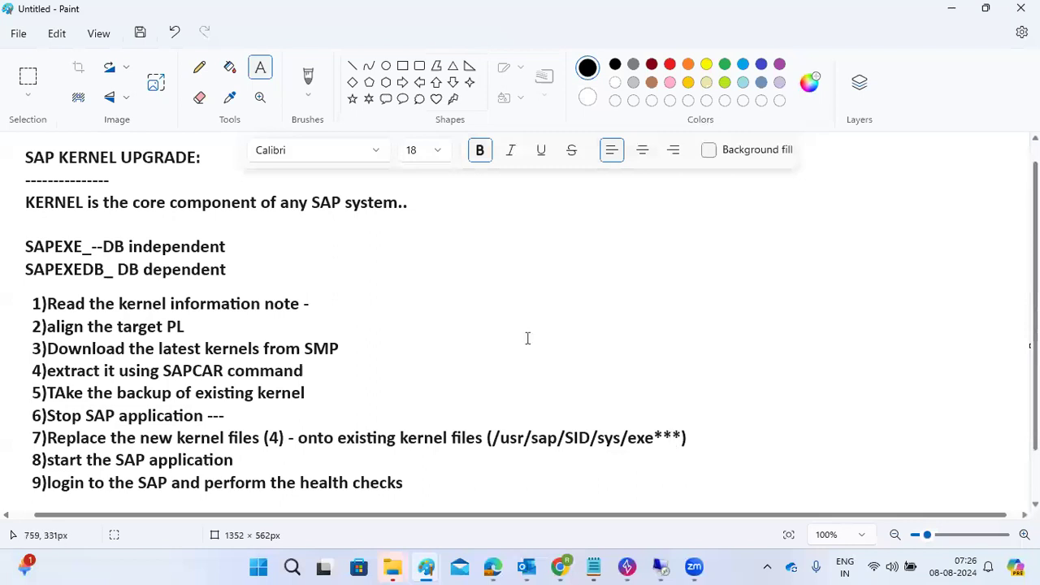
left_click_drag(386, 232, 823, 391)
type("/u")
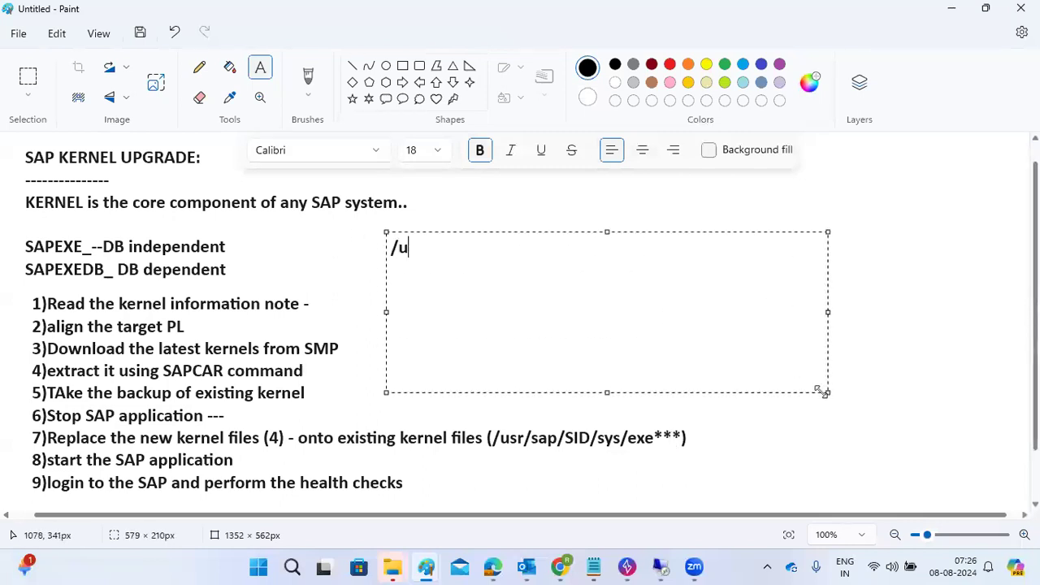
type("sr/sap/SID/SYS/EXE /")
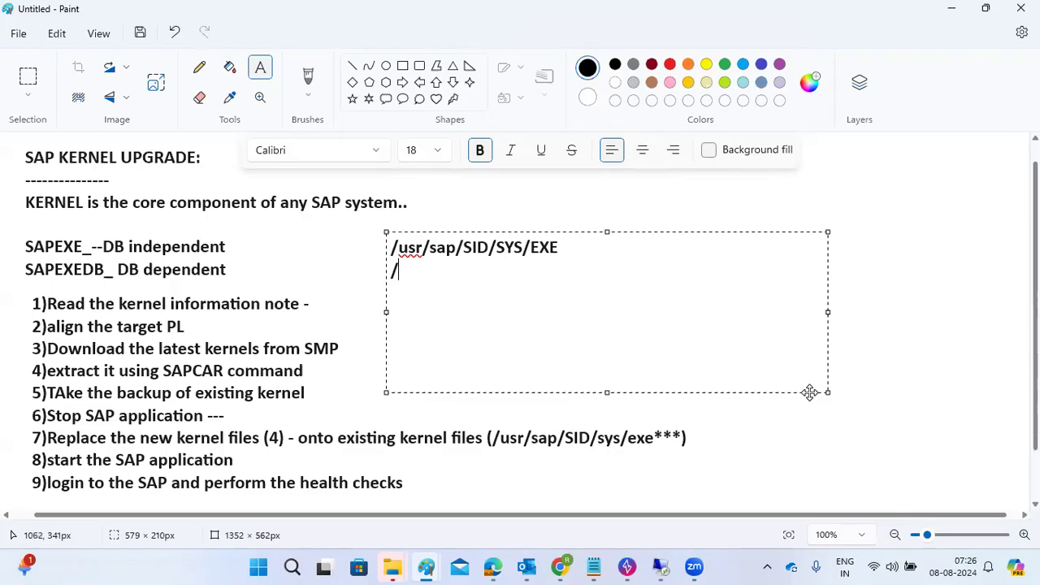
type("usr/sap/SID/D")
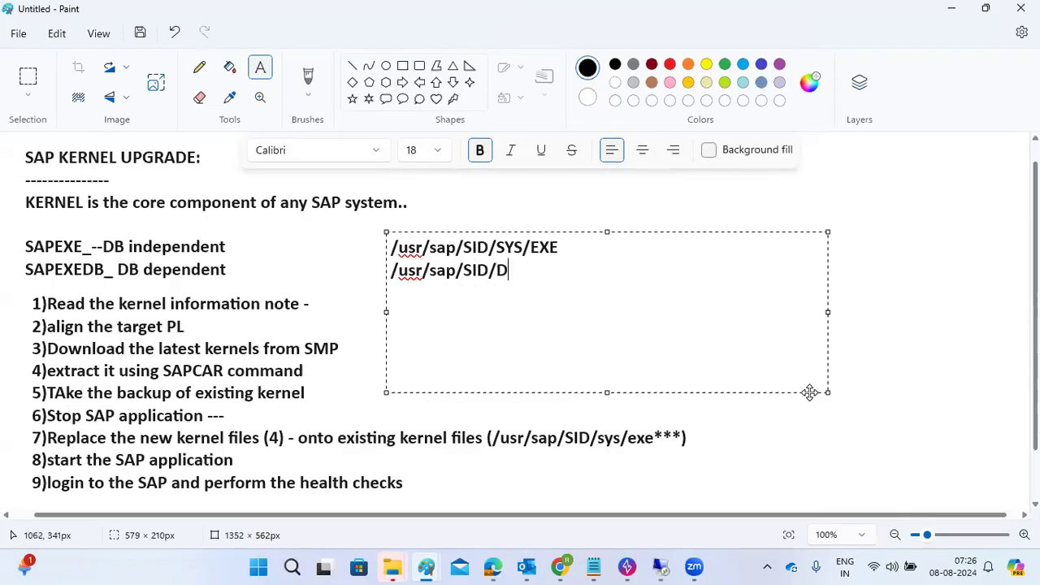
type("*/EXE")
key("Return")
type("/usr/.sap/sid")
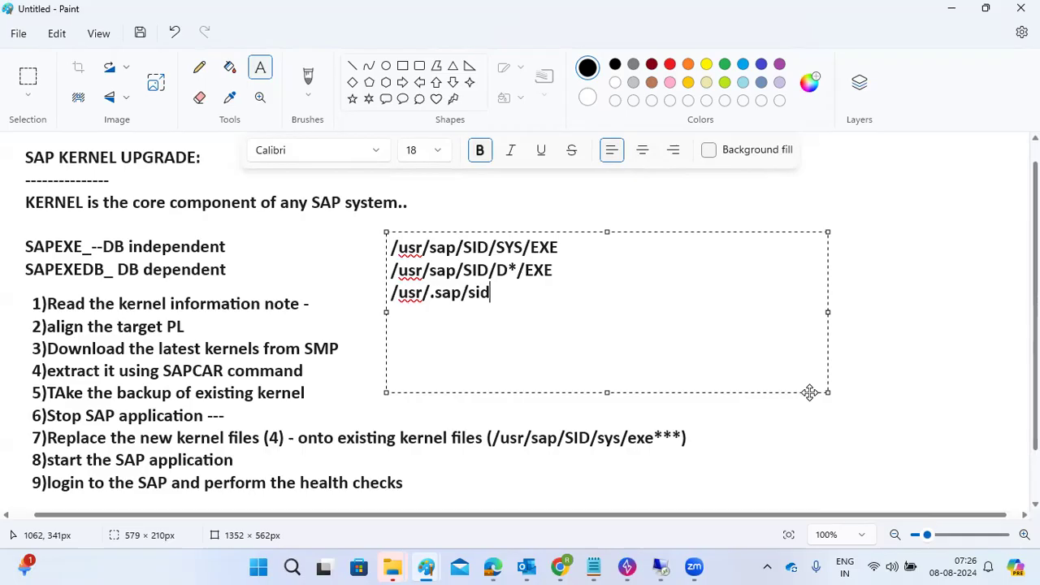
type("/ASCS/EXE")
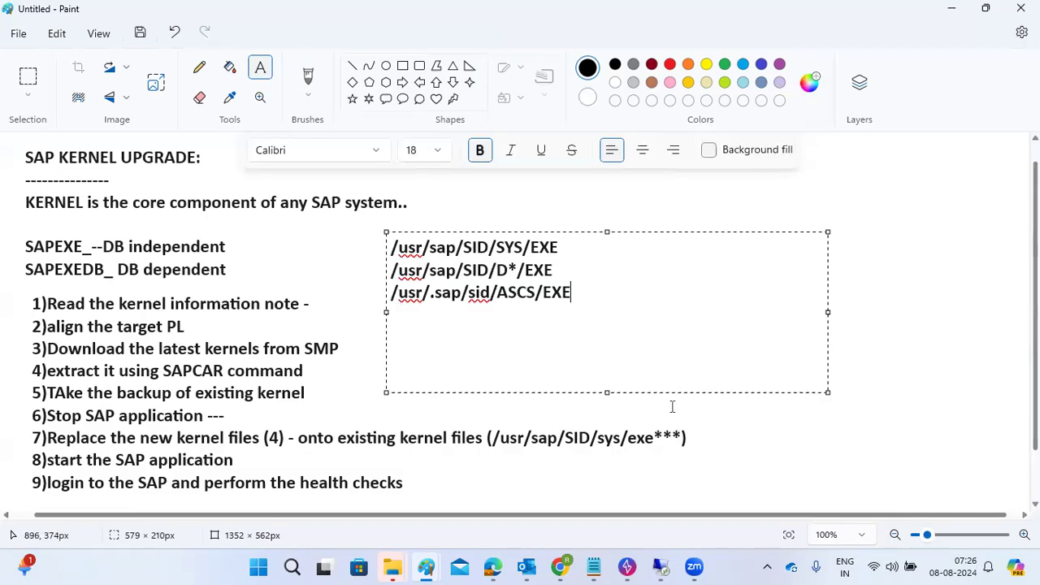
left_click(436, 293)
key("BackSpace")
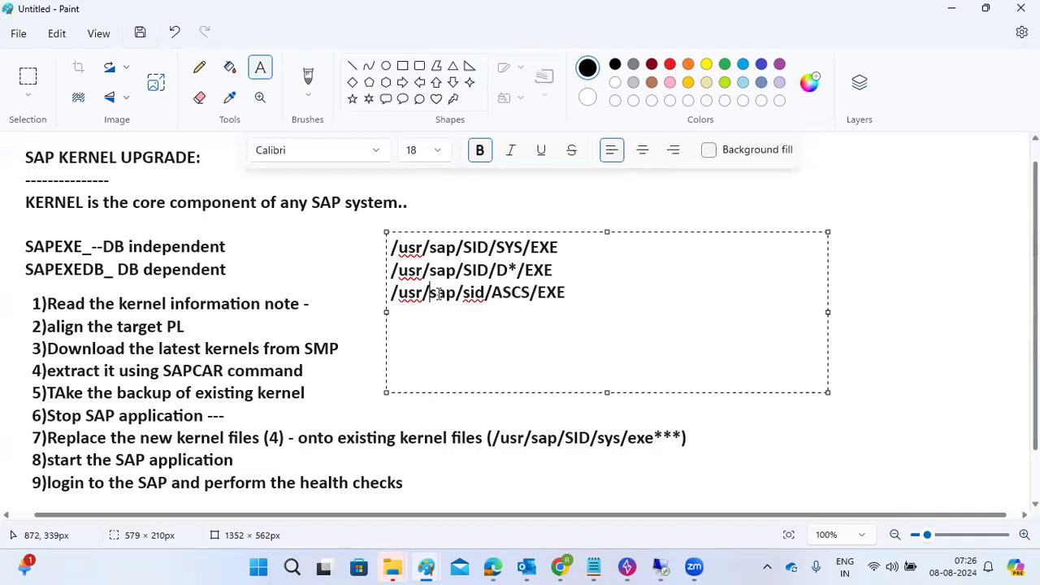
Append "--global" to the /usr/sap/SID/SYS/EXE line and finish the text box
left_click_drag(596, 232, 594, 232)
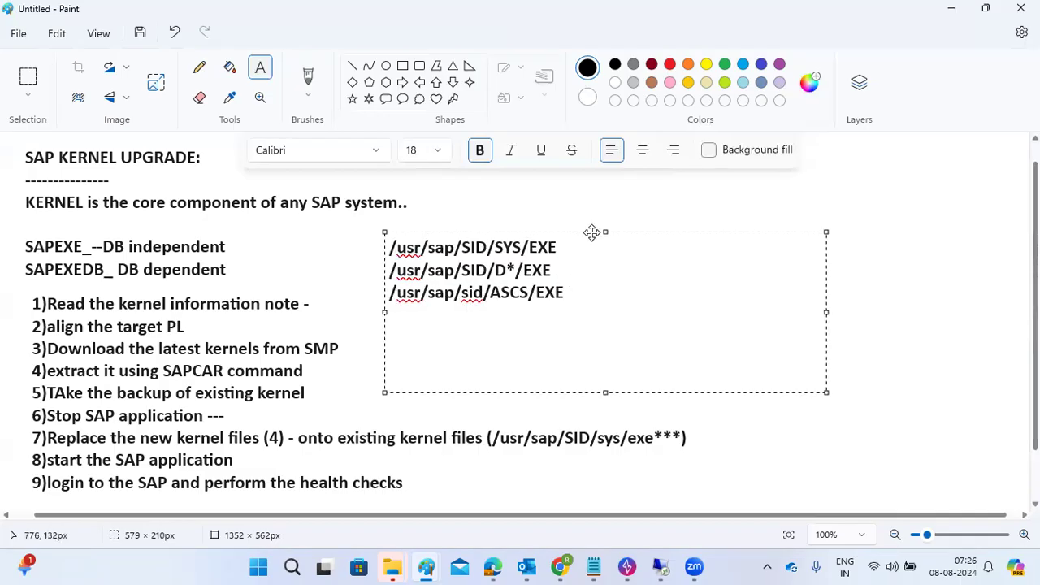
type("--global")
left_click(743, 195)
Draw straight lines linking the "--global" label to the ends of the D*/EXE and ASCS/EXE paths
left_click(352, 66)
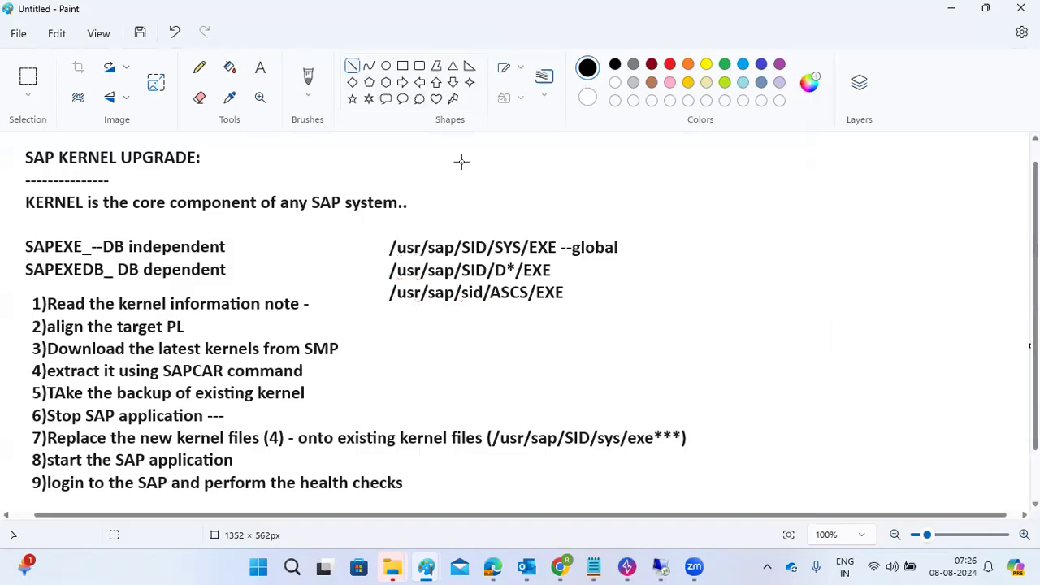
left_click_drag(617, 254, 555, 274)
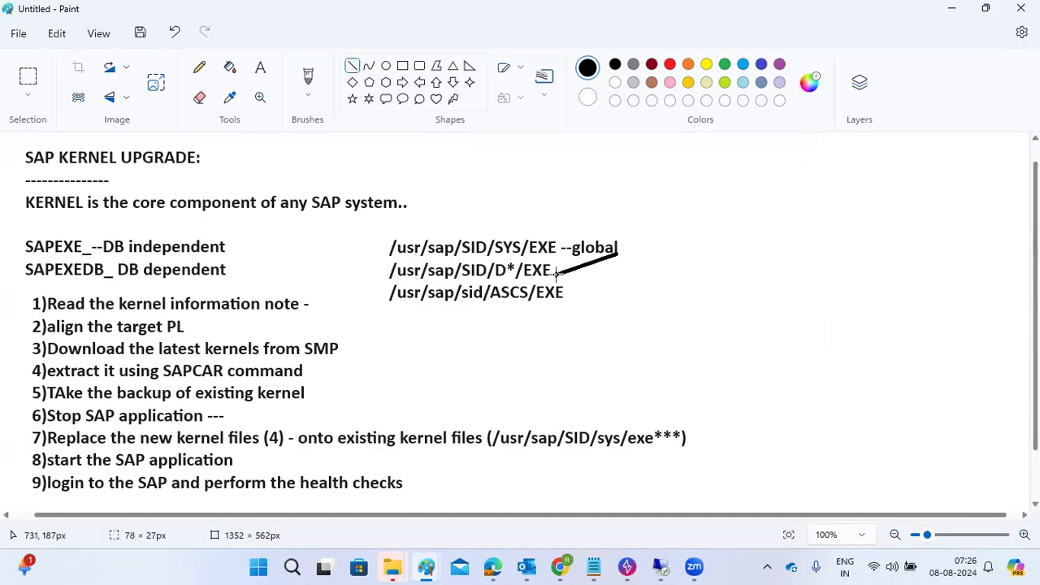
left_click(636, 286)
left_click_drag(622, 256, 567, 292)
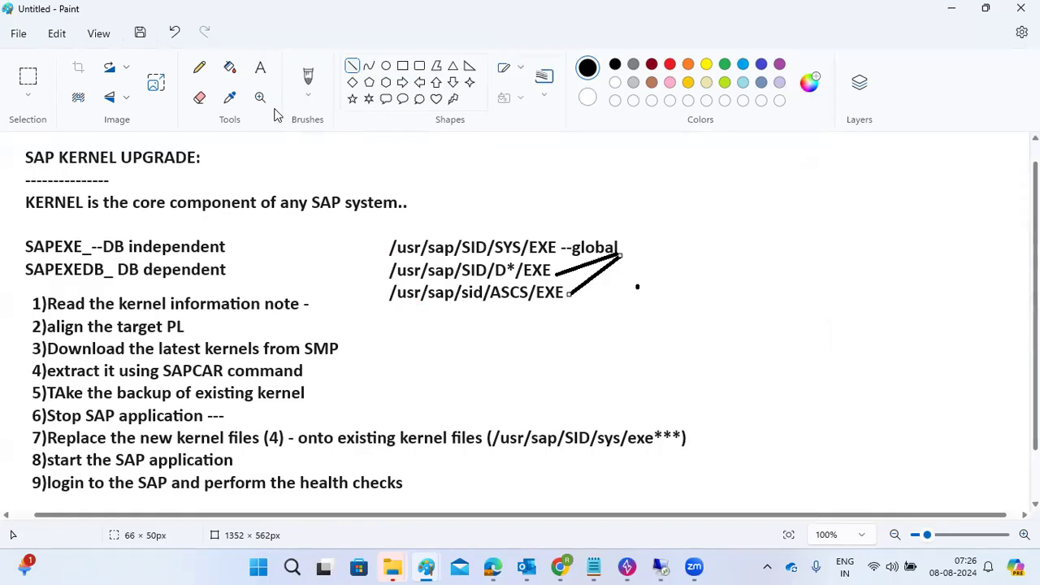
Create a text box about 519 × 108 px beside the "--global" label with font size 18
left_click(260, 69)
left_click_drag(634, 231, 1029, 314)
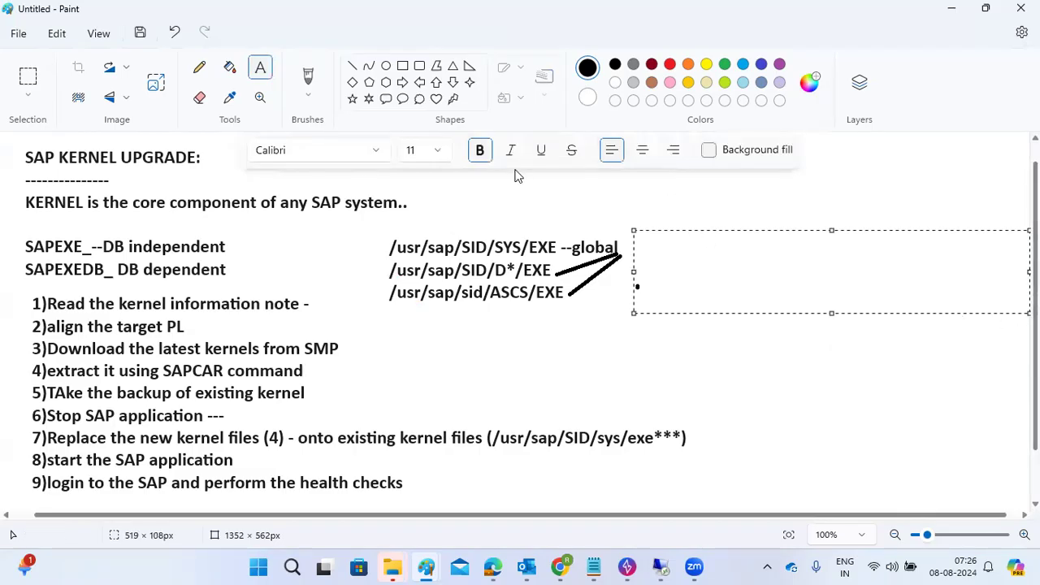
left_click(440, 148)
left_click(417, 377)
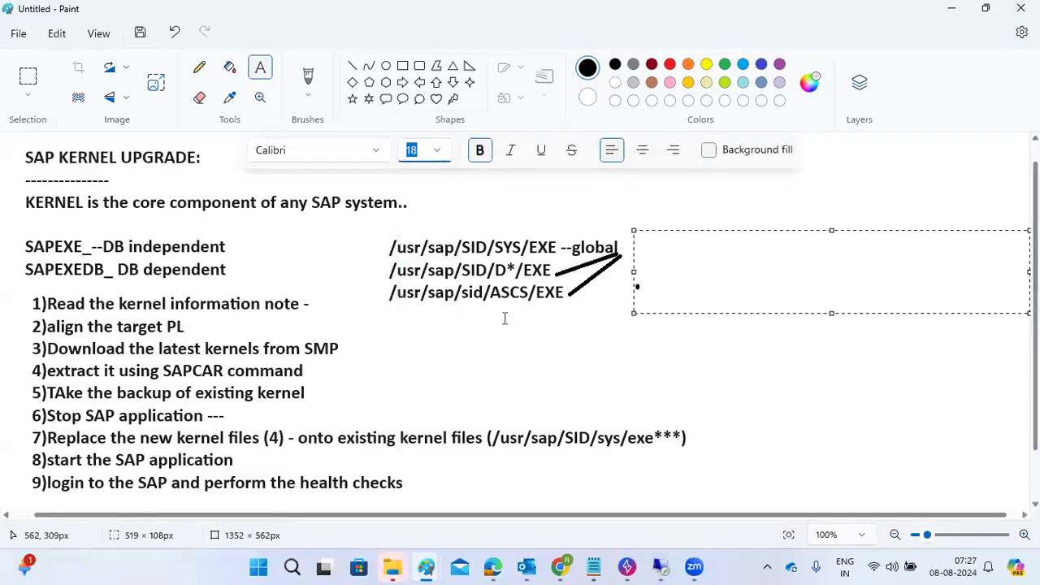
left_click(701, 260)
Write "SAPCPE utility program - will switch the new kernels into local exe direc..." in the text box and highlight the word SAPCPE
type("SAPCPE utili")
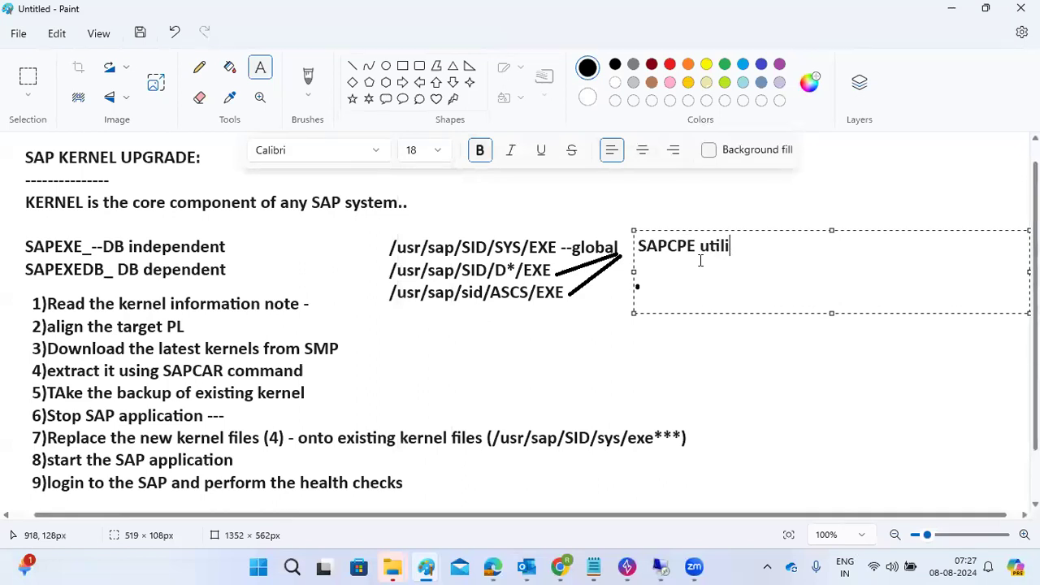
type("ty program - ")
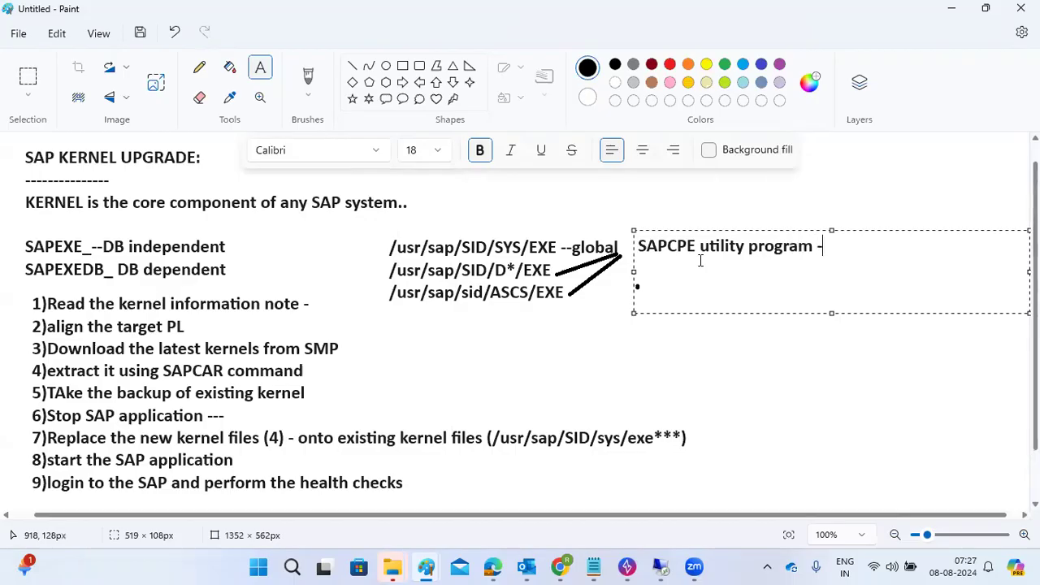
type("will switch")
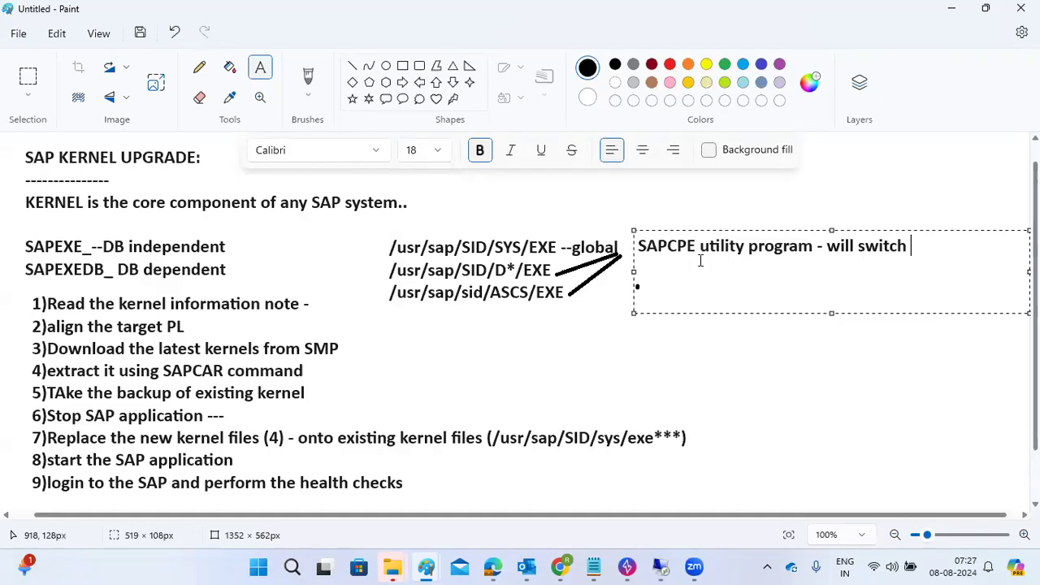
type(" the new ")
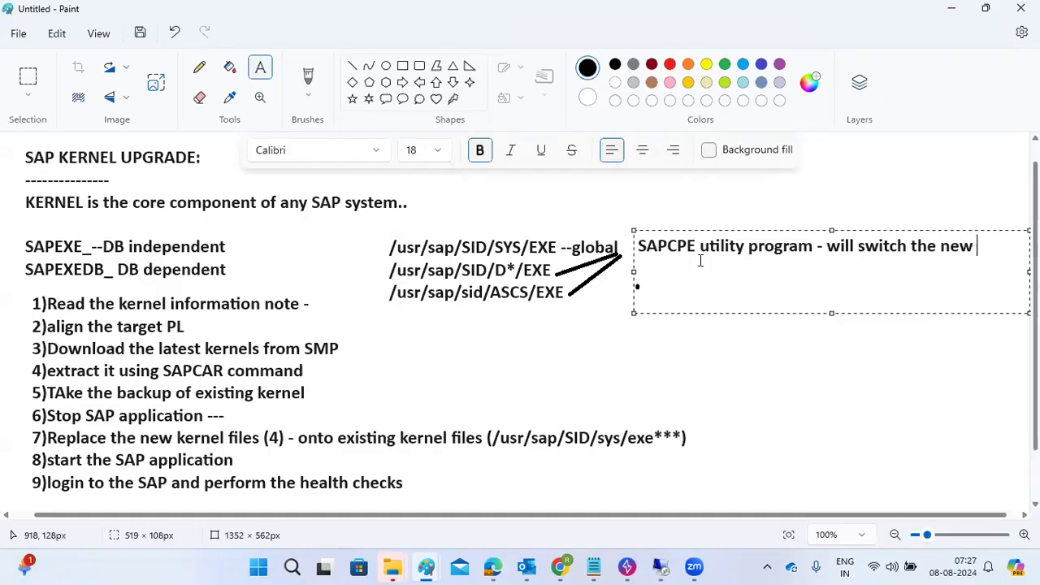
type("kernels")
type("into")
type(" eiixisting")
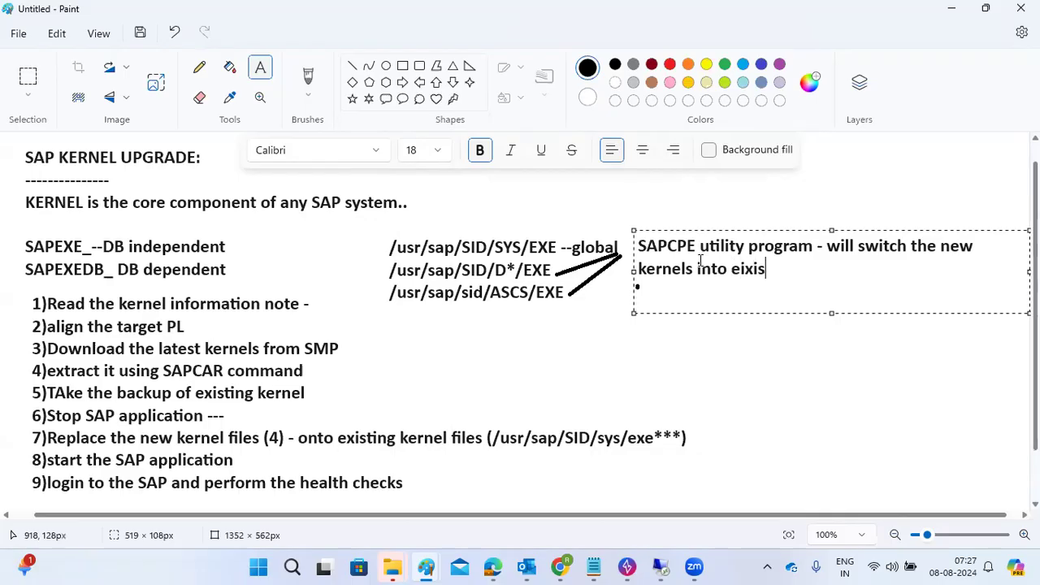
key("BackSpace")
key("BackSpace")
key("BackSpace")
key("BackSpace")
key("BackSpace")
key("BackSpace")
key("BackSpace")
key("BackSpace")
key("BackSpace")
key("BackSpace")
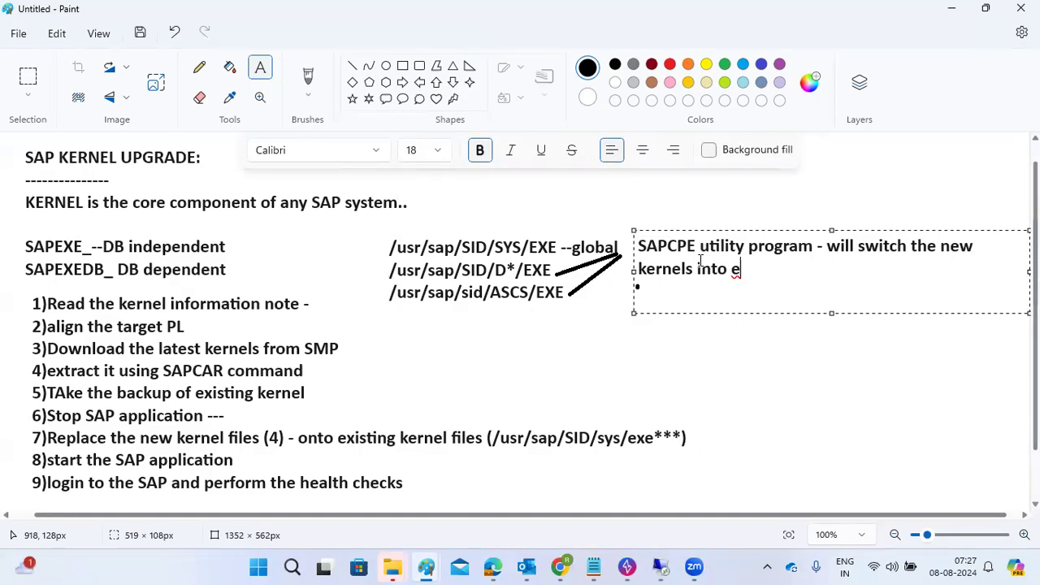
type("local exe")
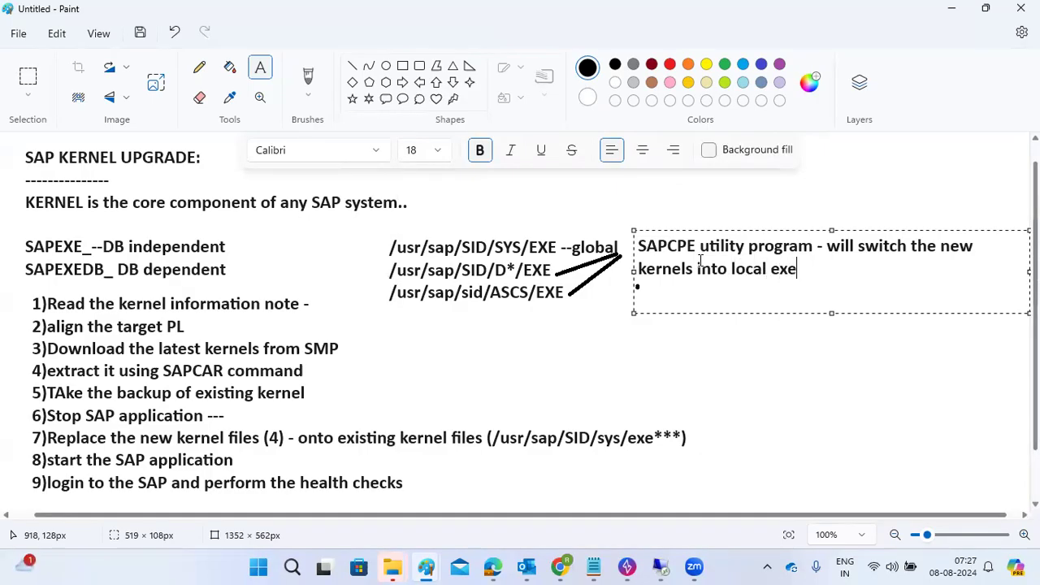
type(" direc...")
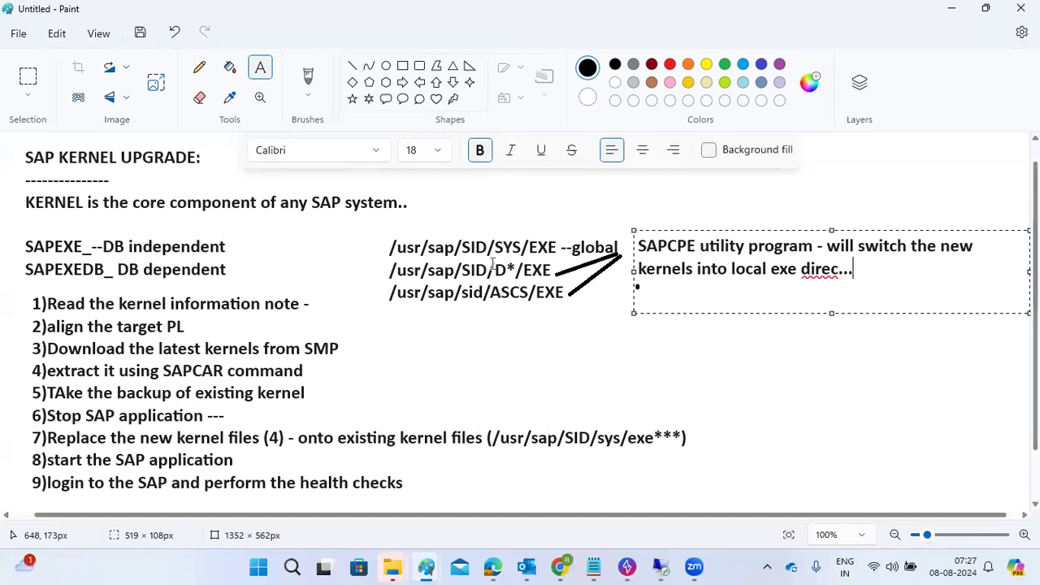
left_click_drag(697, 241, 635, 240)
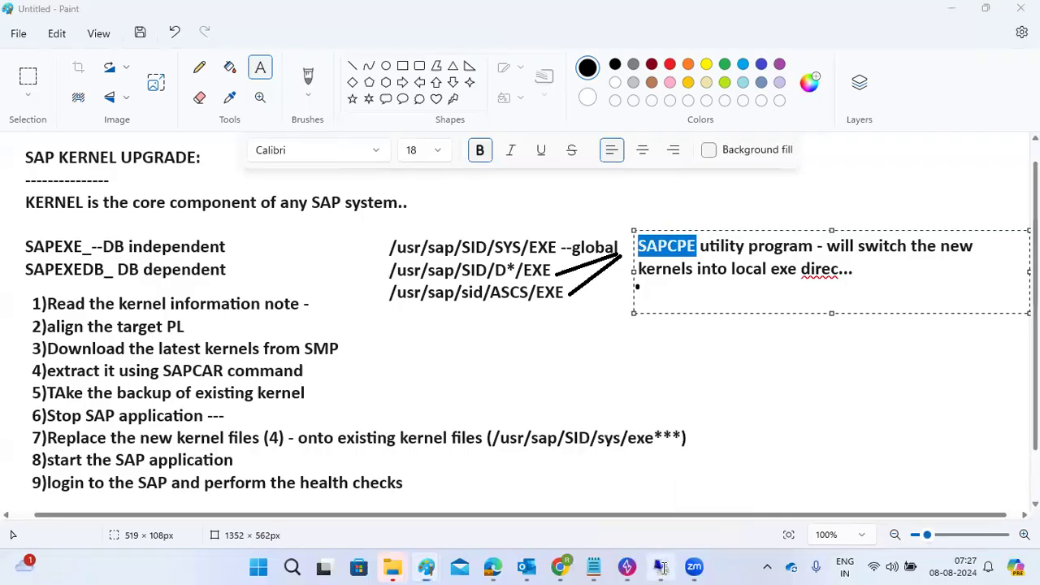
Return to the remote desktop, close the NTAMD64 folder window and bring up Task Manager's service list
left_click(660, 567)
left_click(825, 85)
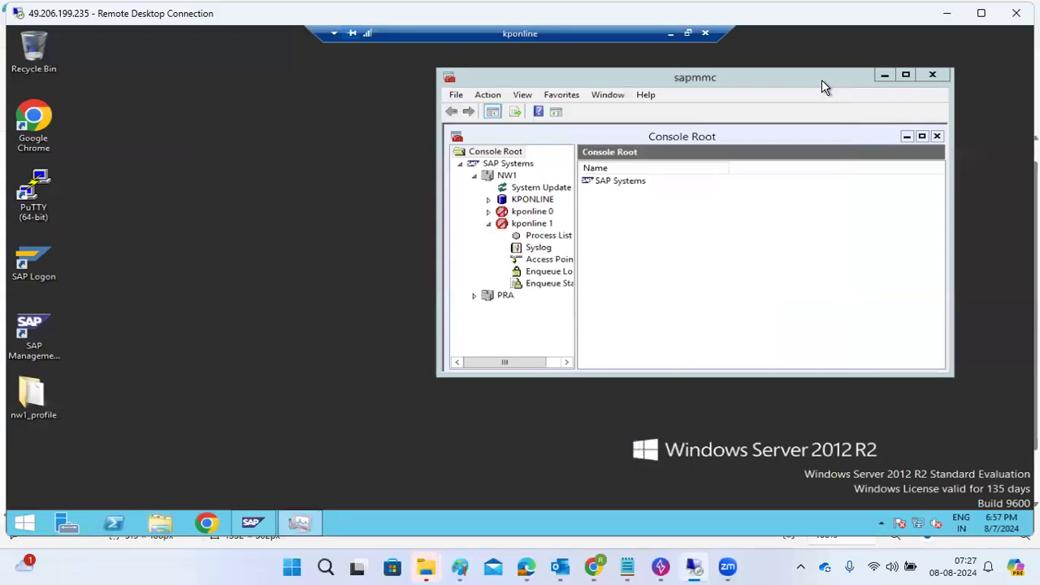
left_click(308, 518)
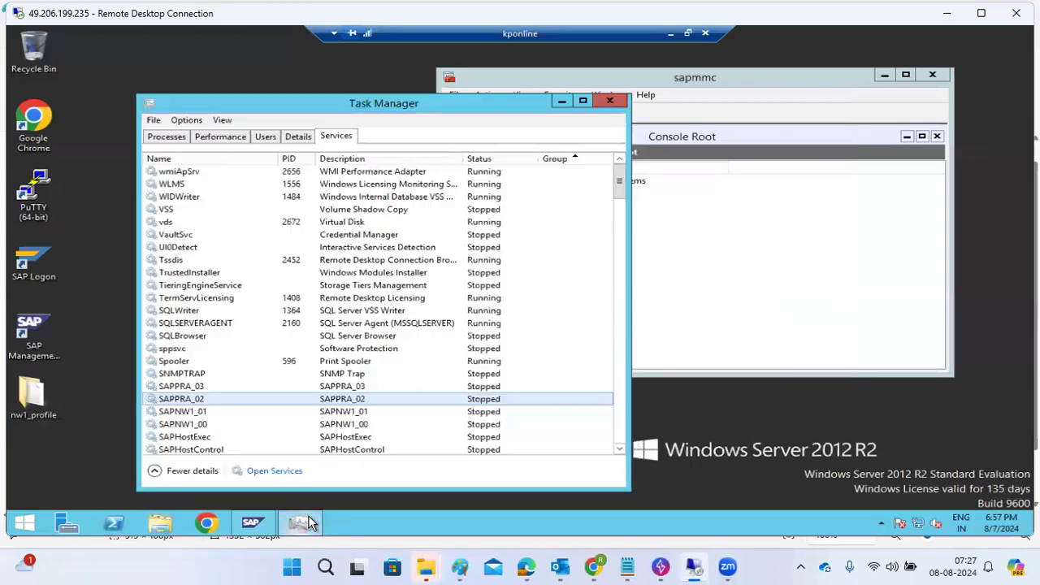
Start the Windows services SAPNW1_01 and SAPNW1_00
left_click(193, 412)
right_click(193, 417)
left_click(216, 426)
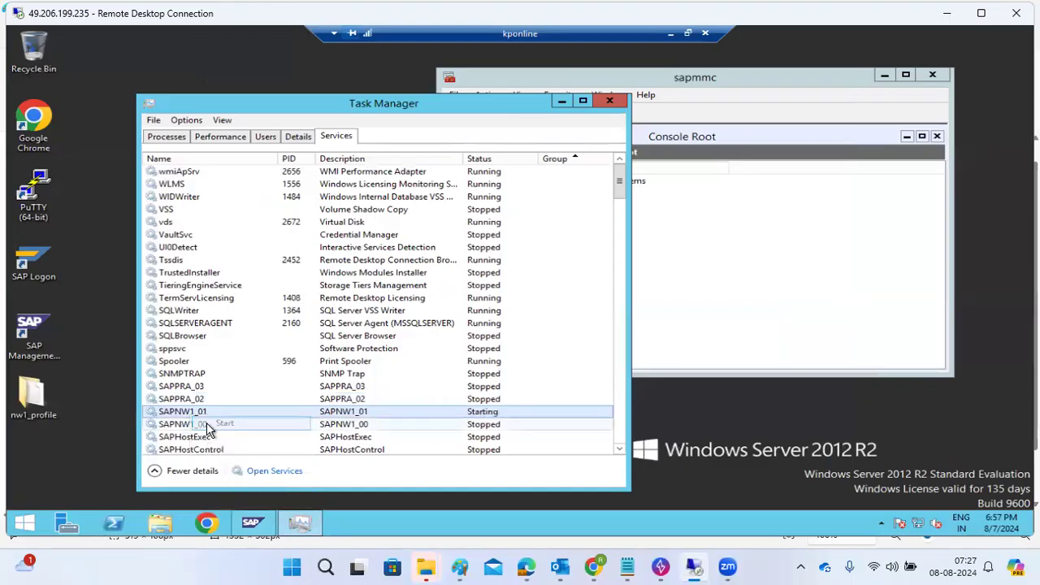
left_click(200, 425)
right_click(201, 431)
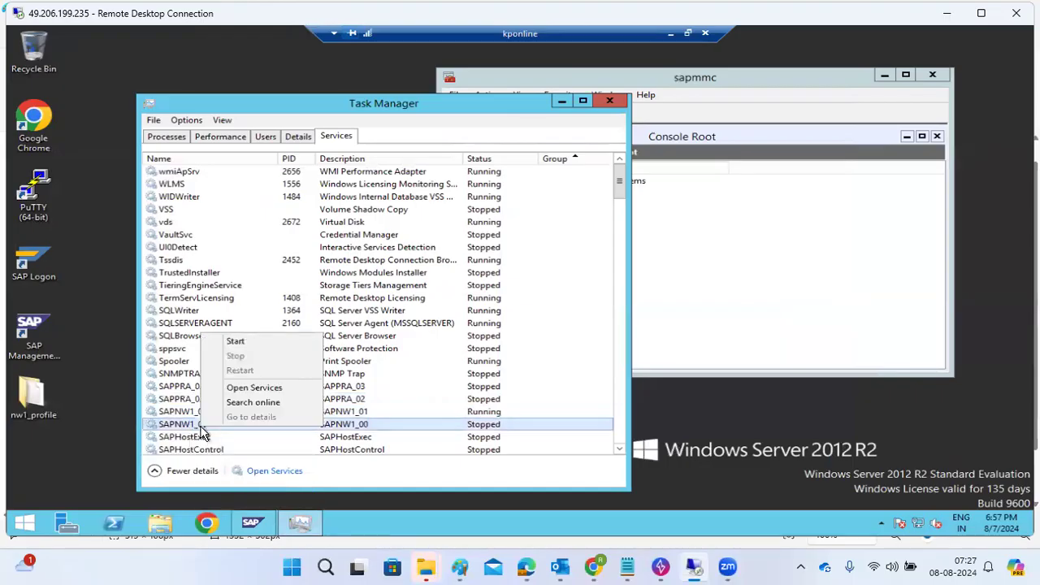
left_click(233, 342)
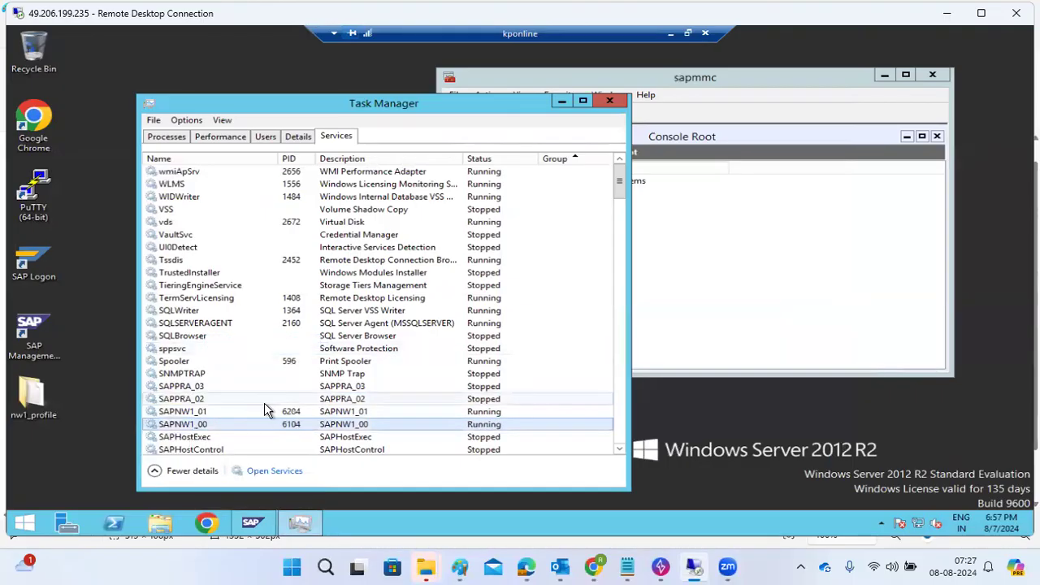
Close Task Manager and the old sapmmc window, reopen SAP Management Console with elevation allowed, and expand SAP Systems down to NW1's instances
left_click(933, 75)
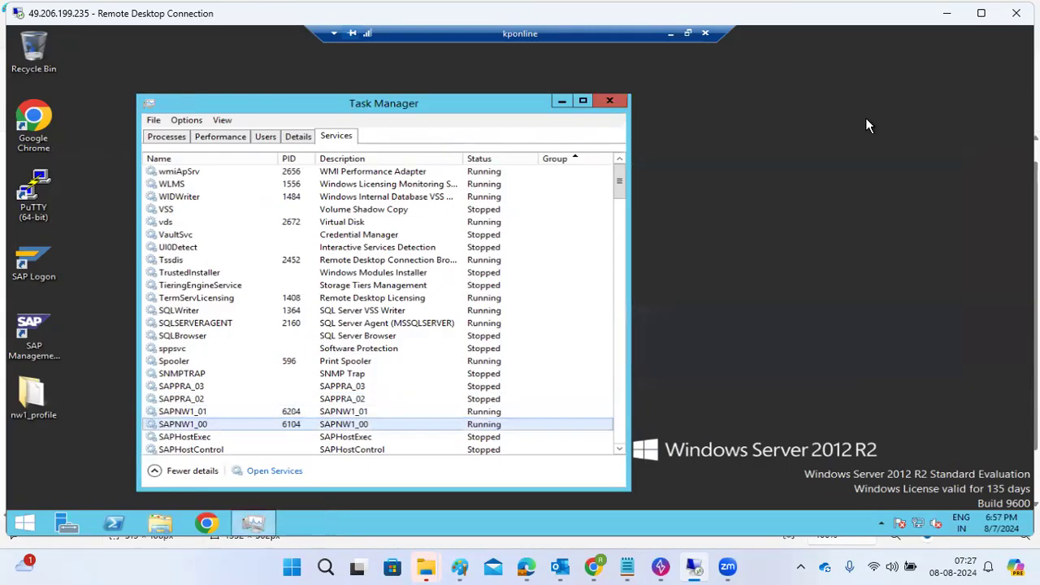
left_click(610, 100)
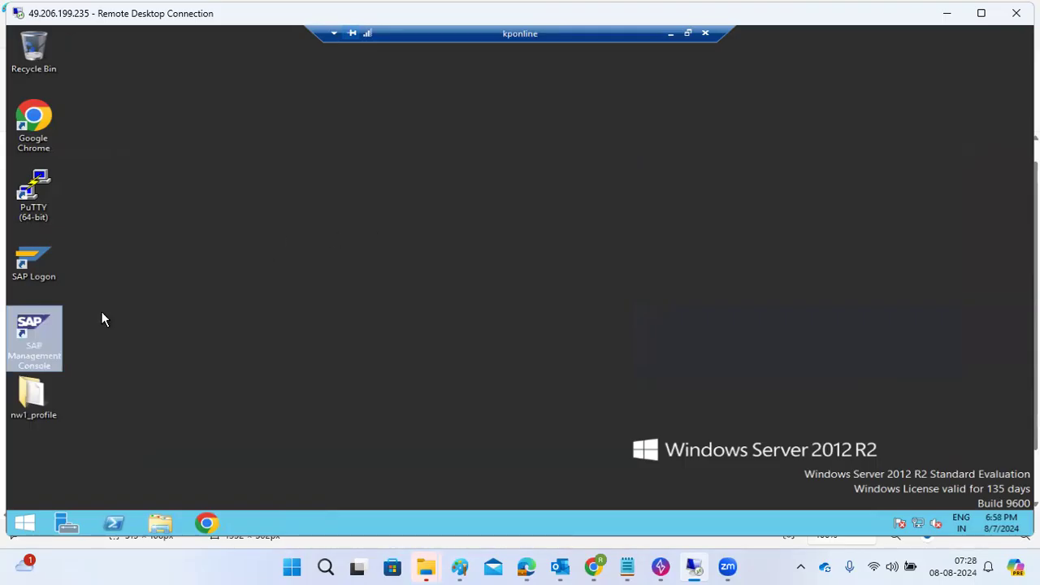
double_click(24, 334)
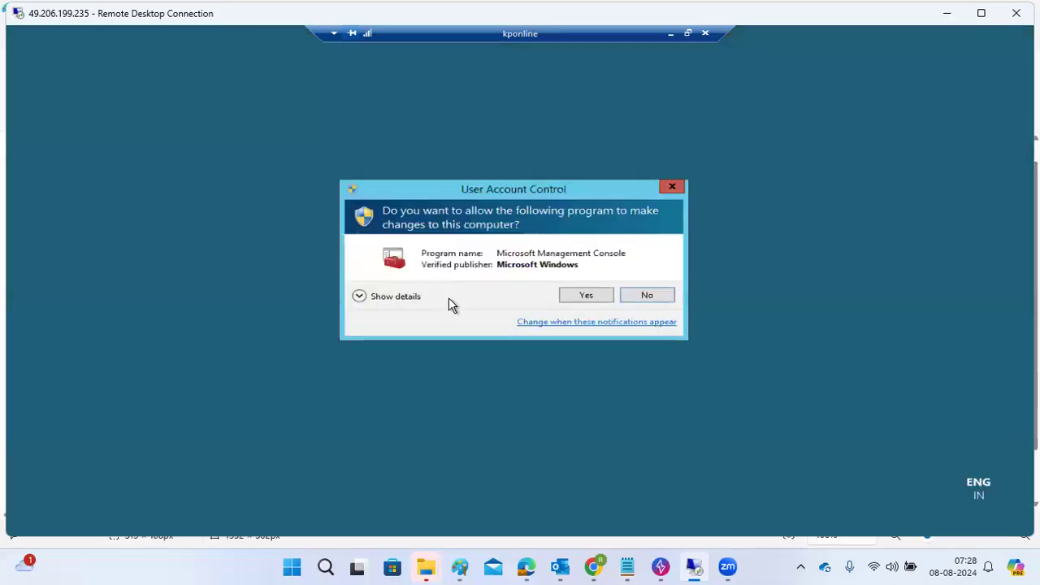
left_click(582, 296)
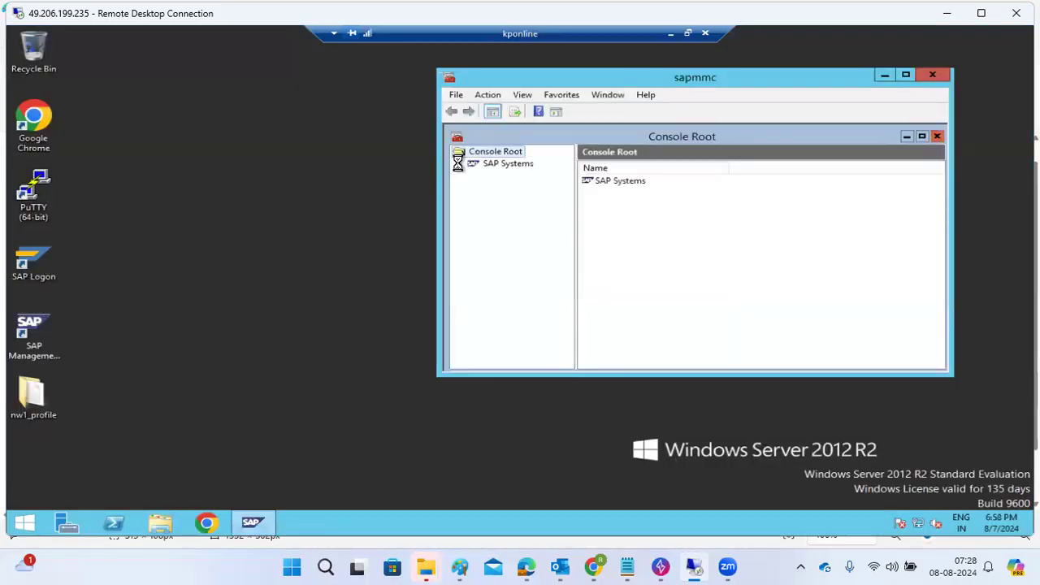
left_click(459, 164)
left_click(475, 176)
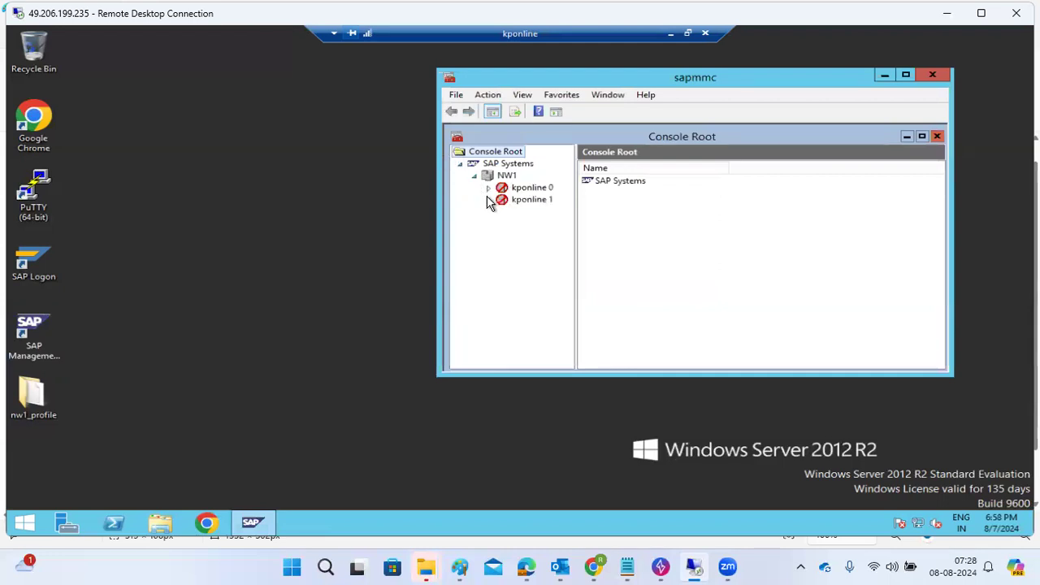
Expand both kponline instances and start system NW1, authenticating as KPONLINE\nw1adm with the account password
left_click(489, 200)
left_click(489, 187)
left_click(491, 177)
right_click(490, 177)
left_click(528, 184)
left_click(632, 262)
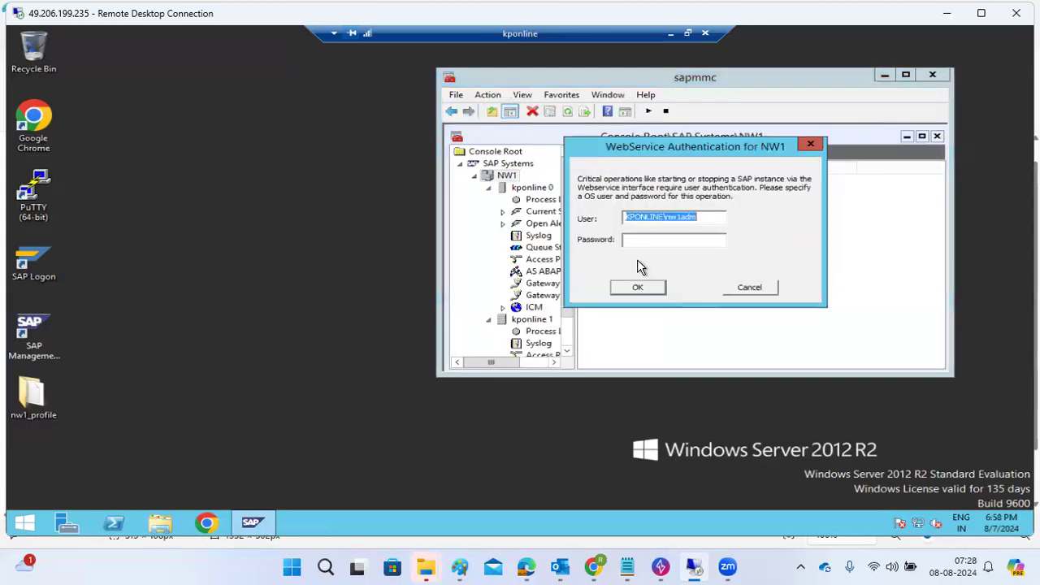
left_click(639, 239)
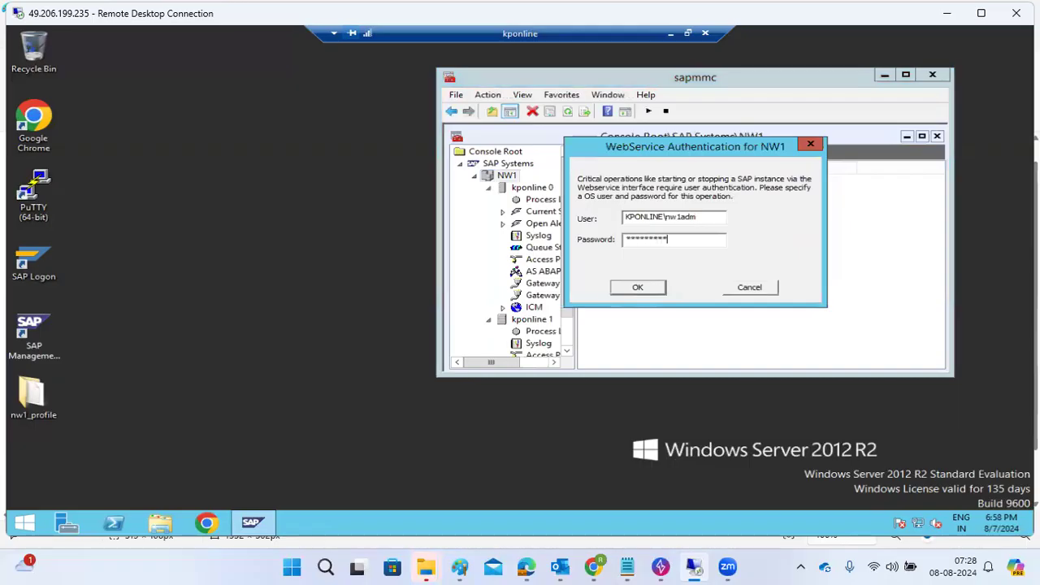
key("Return")
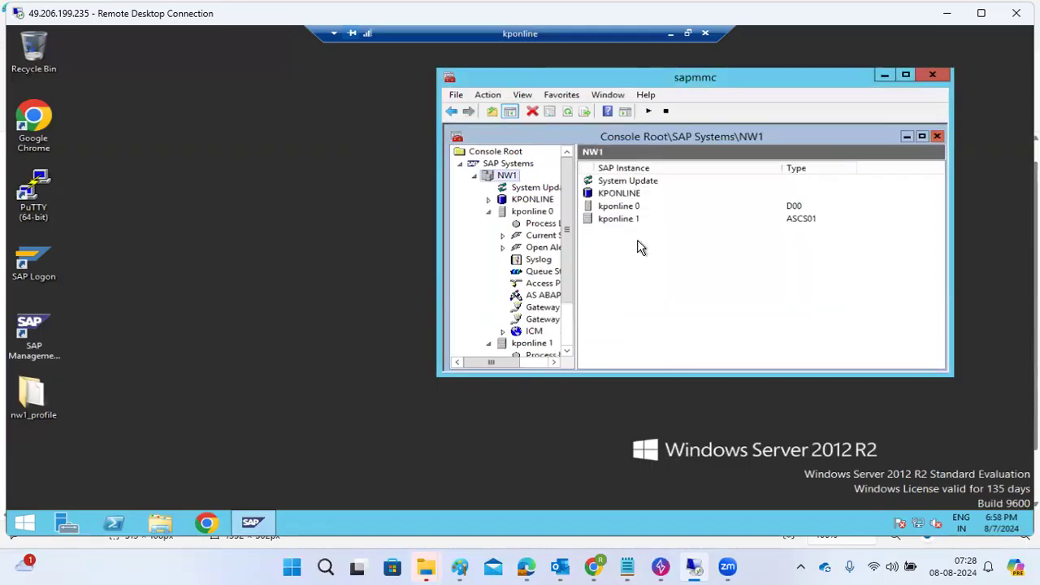
Maximize the console and its inner window, and examine the refreshed process lists of kponline 1 and kponline 0, including the sapcpe.EXE entry
left_click(905, 75)
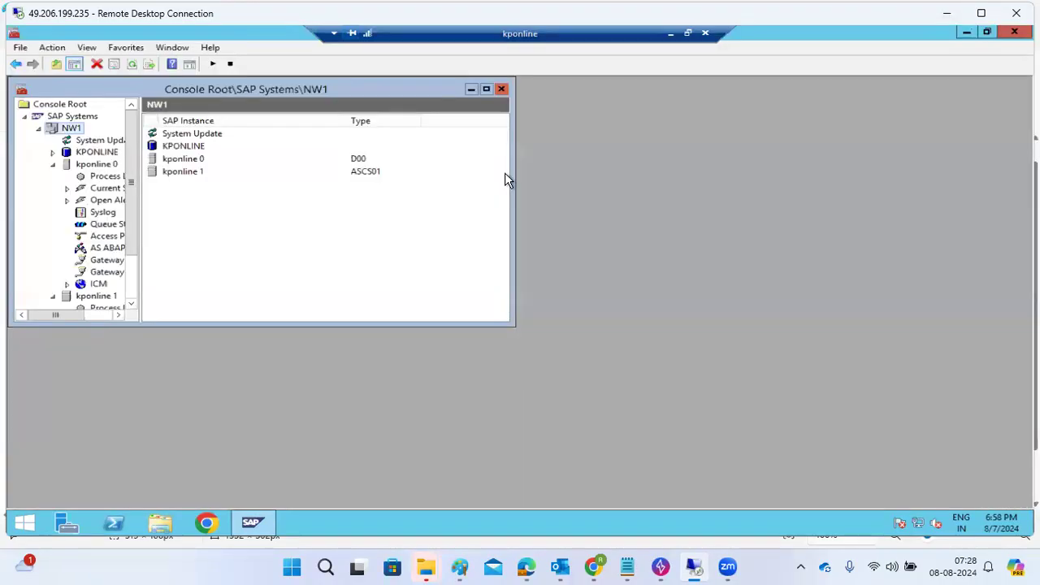
left_click(89, 307)
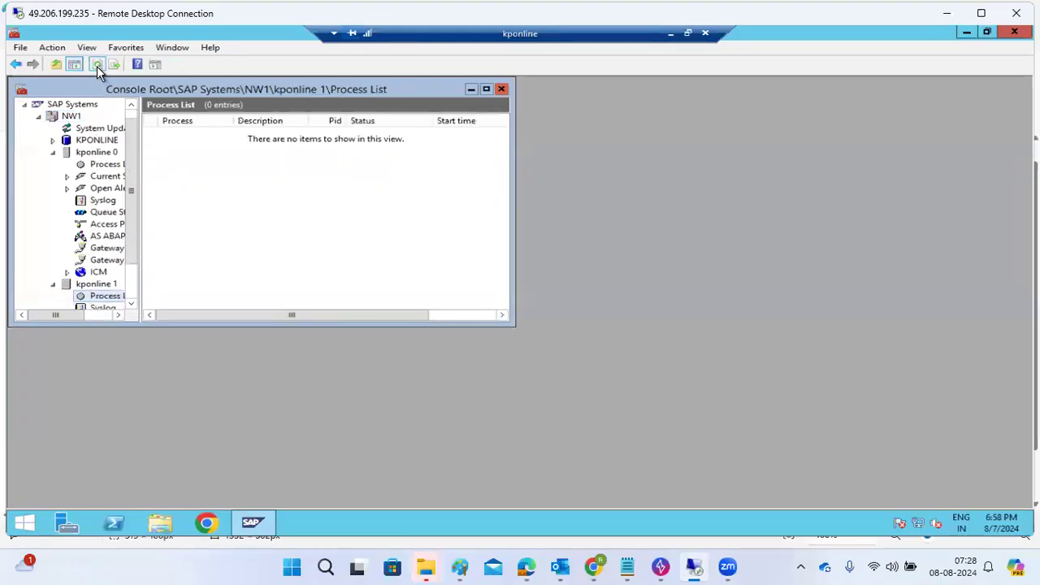
left_click(97, 64)
left_click(96, 164)
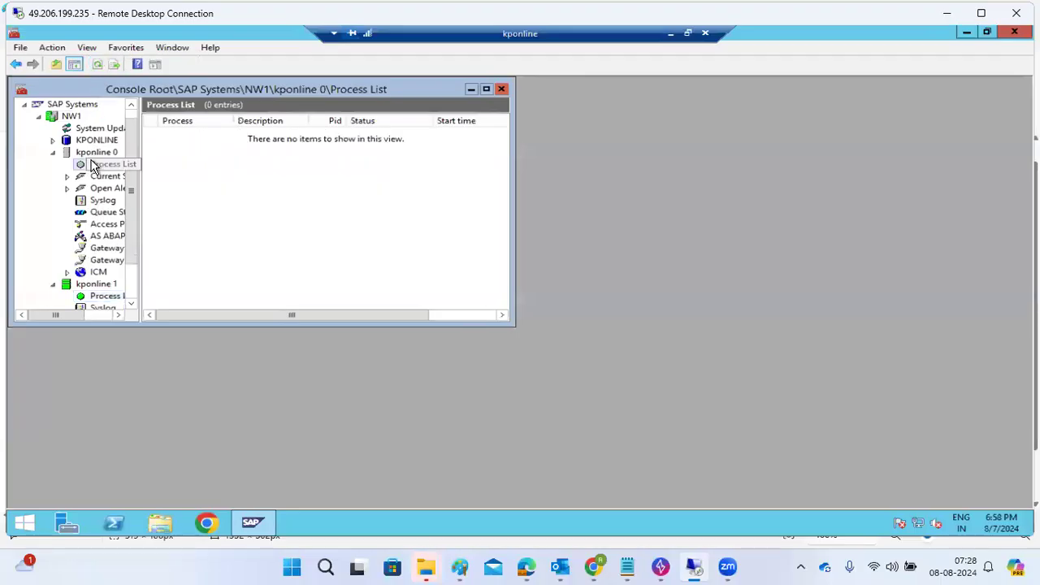
left_click(96, 65)
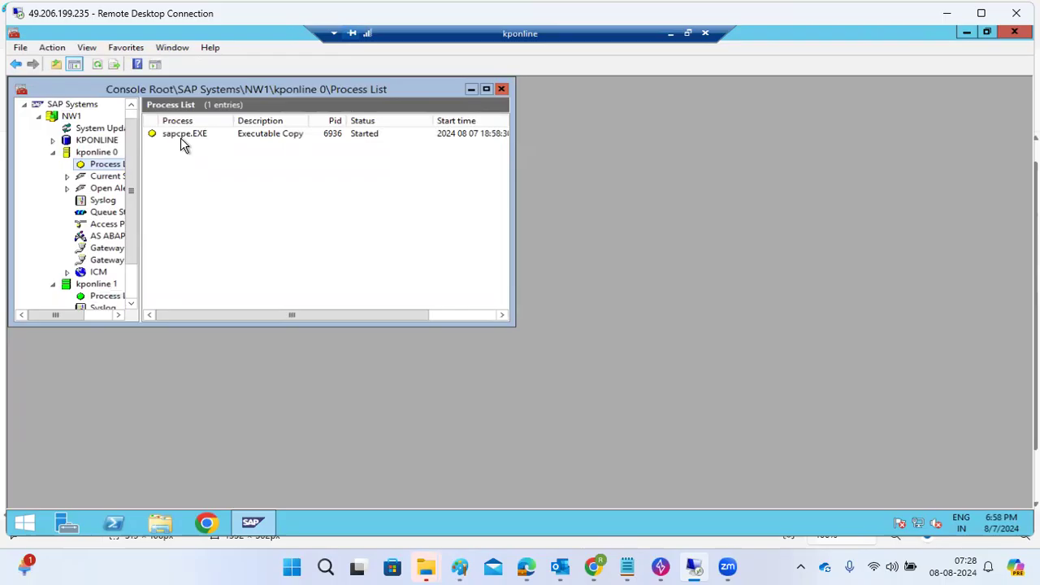
left_click(258, 138)
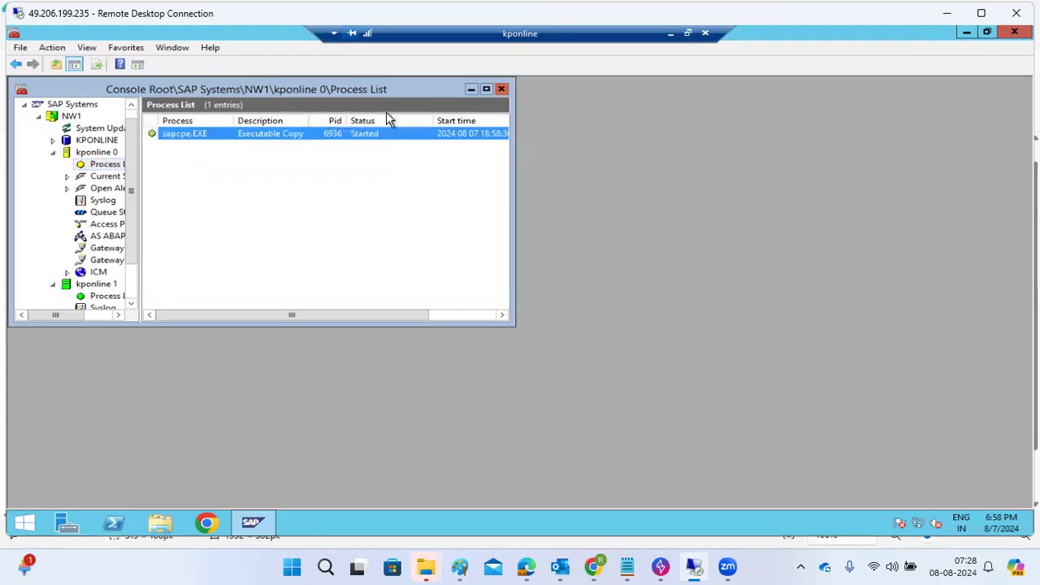
left_click(486, 90)
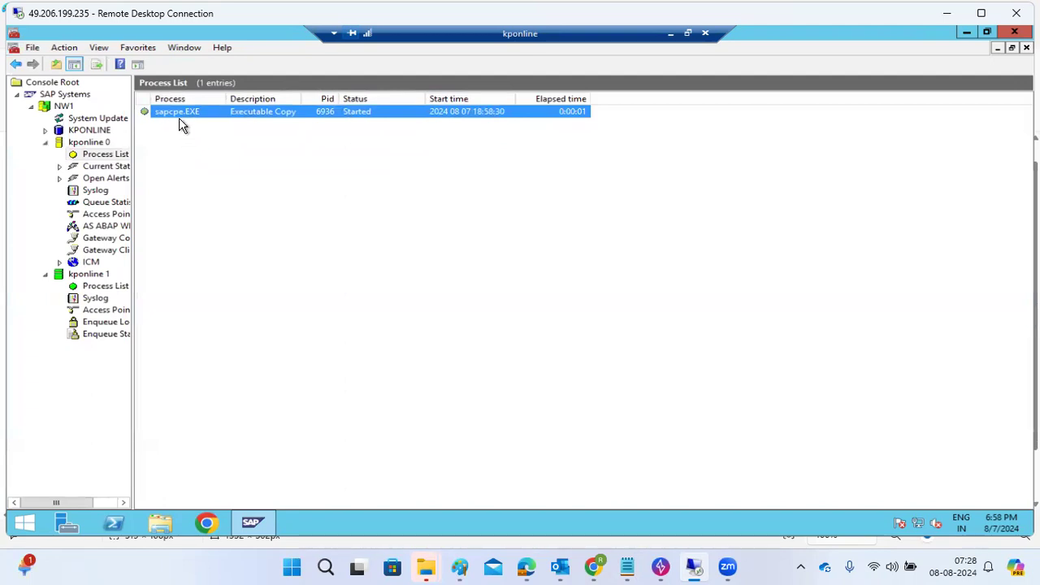
Monitor kponline 0's startup by rechecking and refreshing its process list, and open its AS ABAP WP Table
left_click(106, 155)
left_click(97, 65)
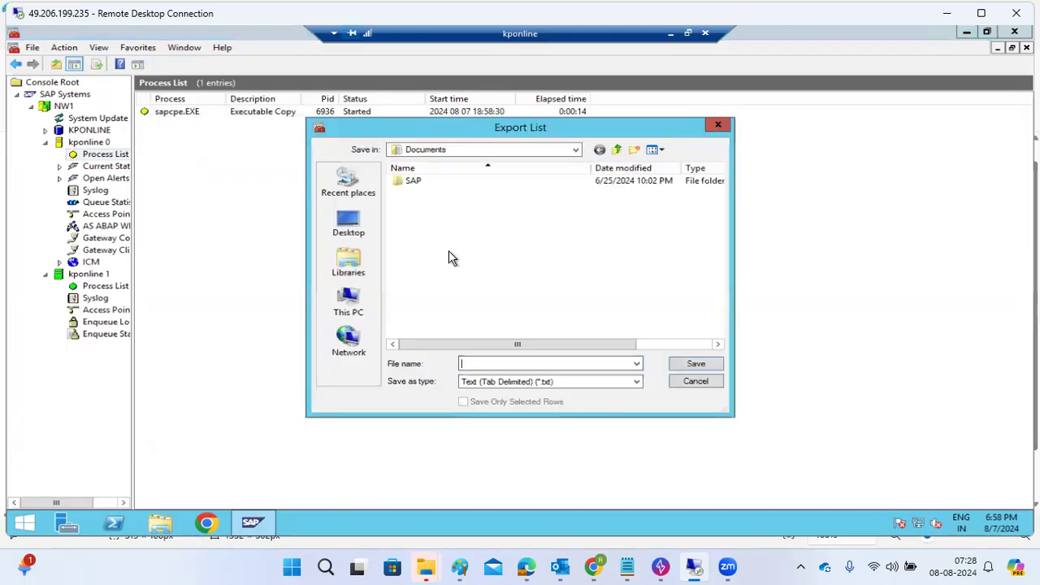
left_click(695, 382)
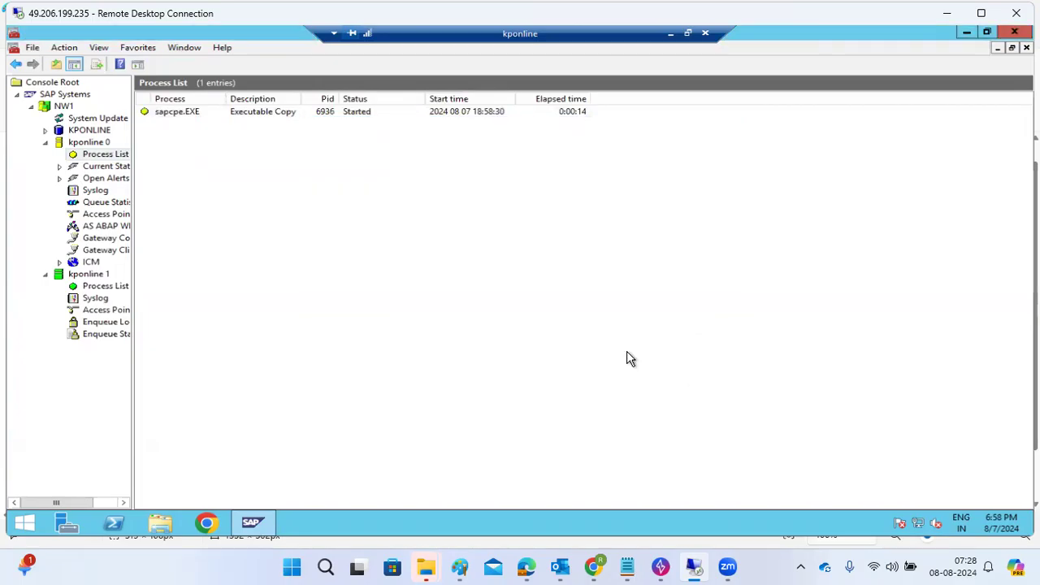
left_click(179, 119)
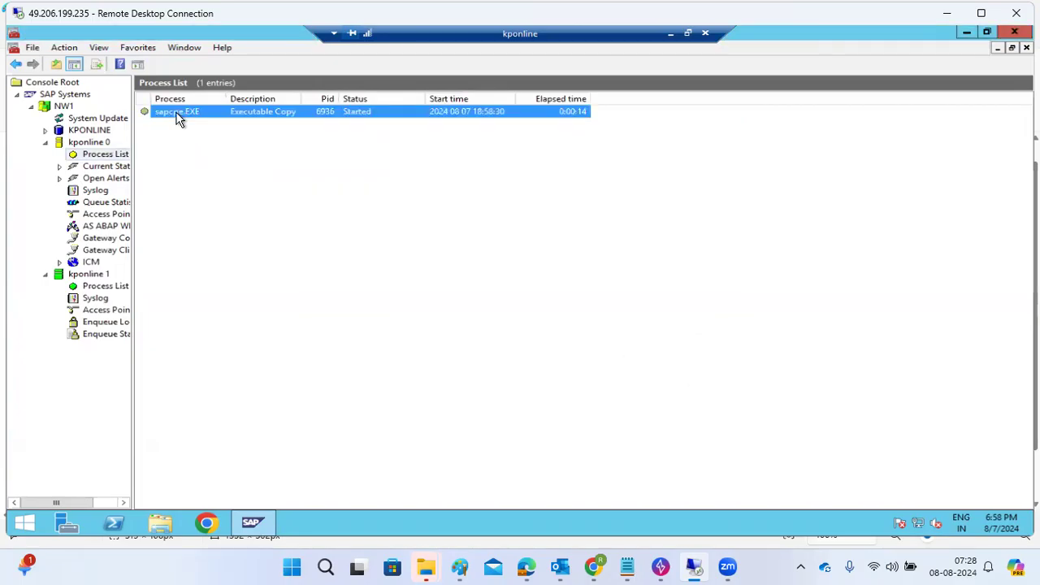
left_click(107, 227)
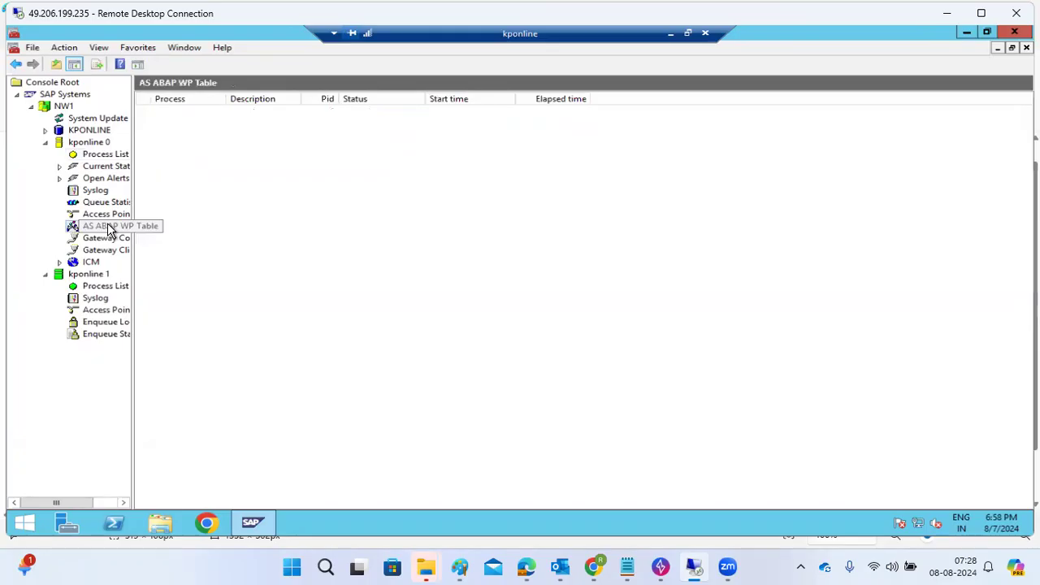
left_click(104, 158)
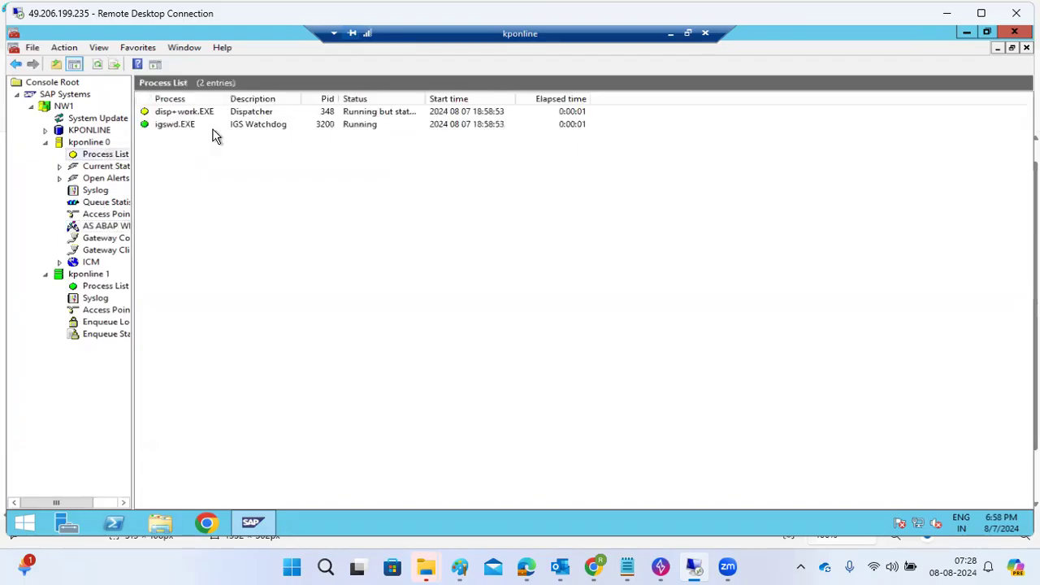
left_click(97, 66)
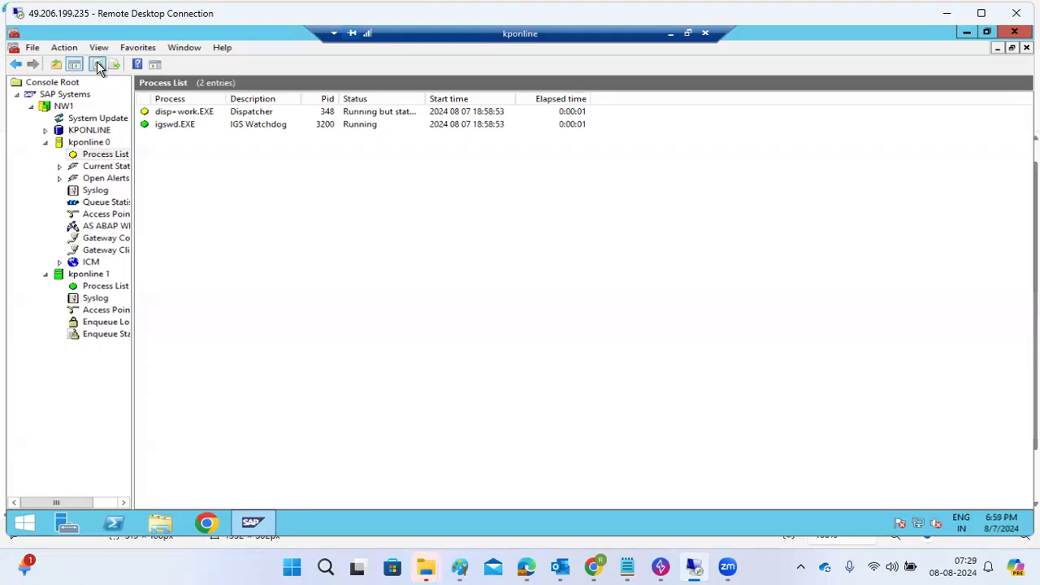
left_click(98, 65)
left_click(100, 226)
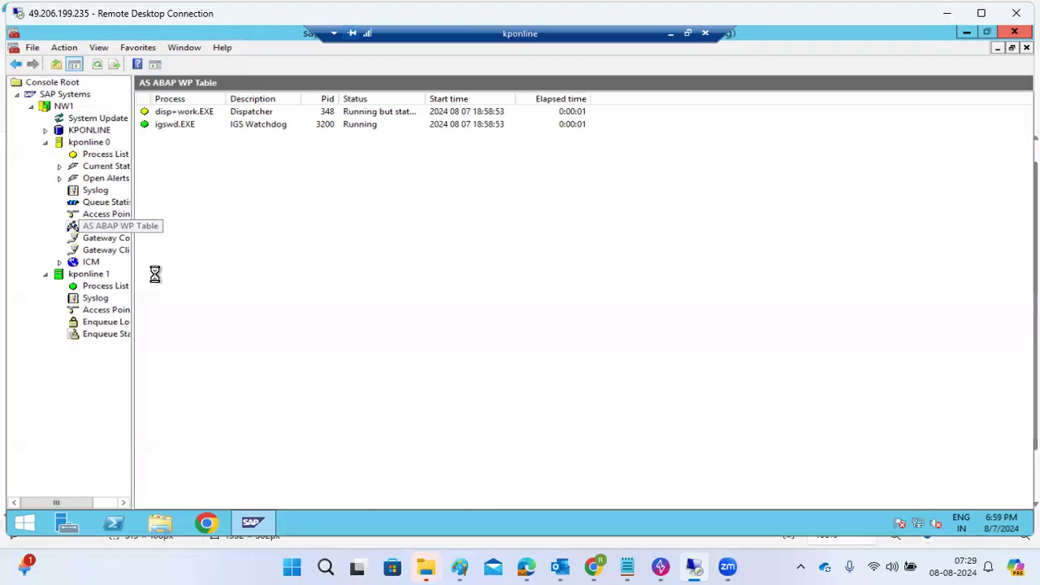
Try to close the hung SAP Management Console window
left_click(249, 525)
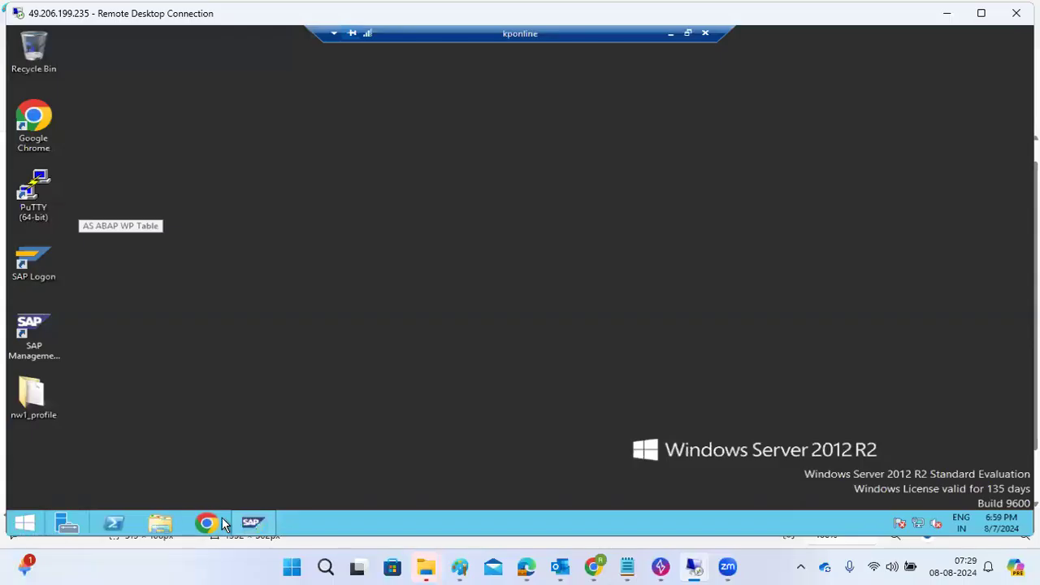
left_click(244, 526)
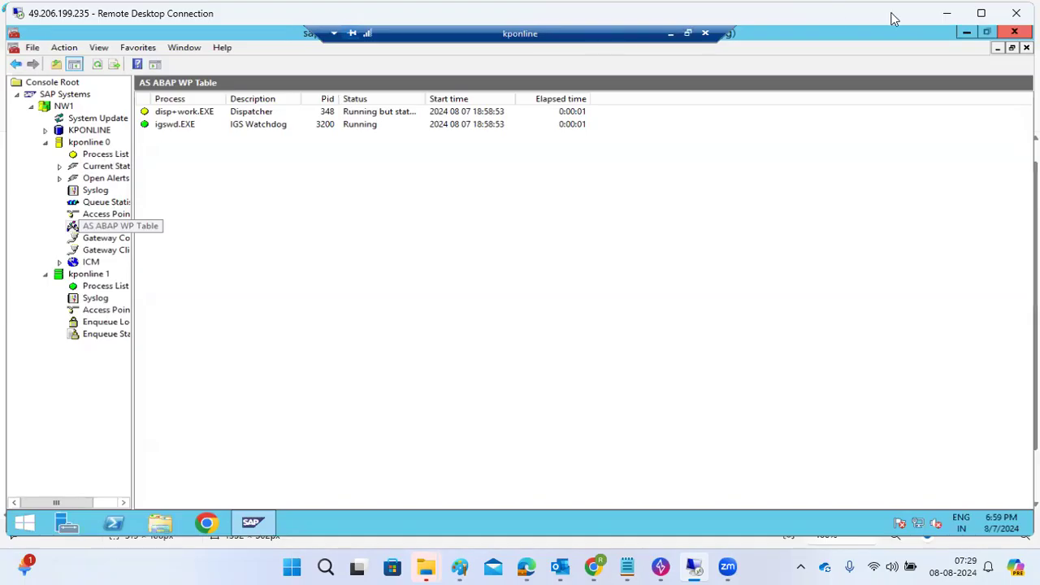
left_click(1014, 34)
left_click(31, 525)
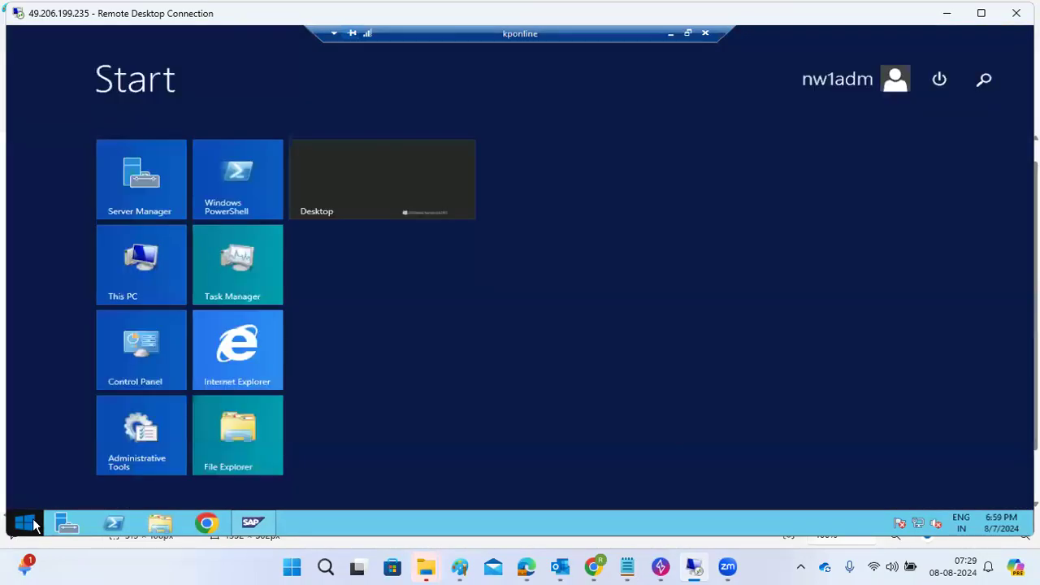
left_click(251, 525)
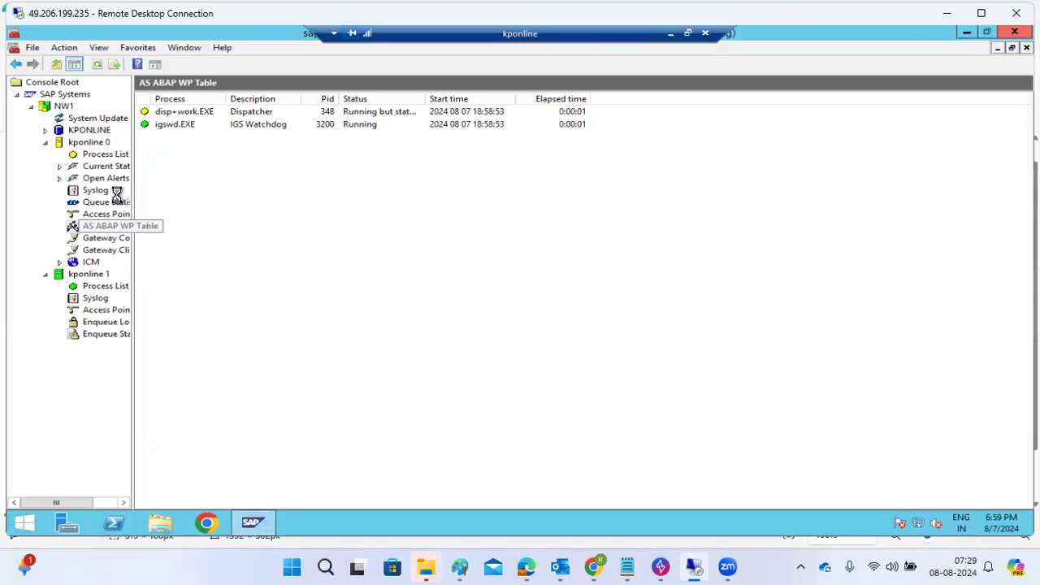
Restart the kponline server from its power options
left_click(26, 525)
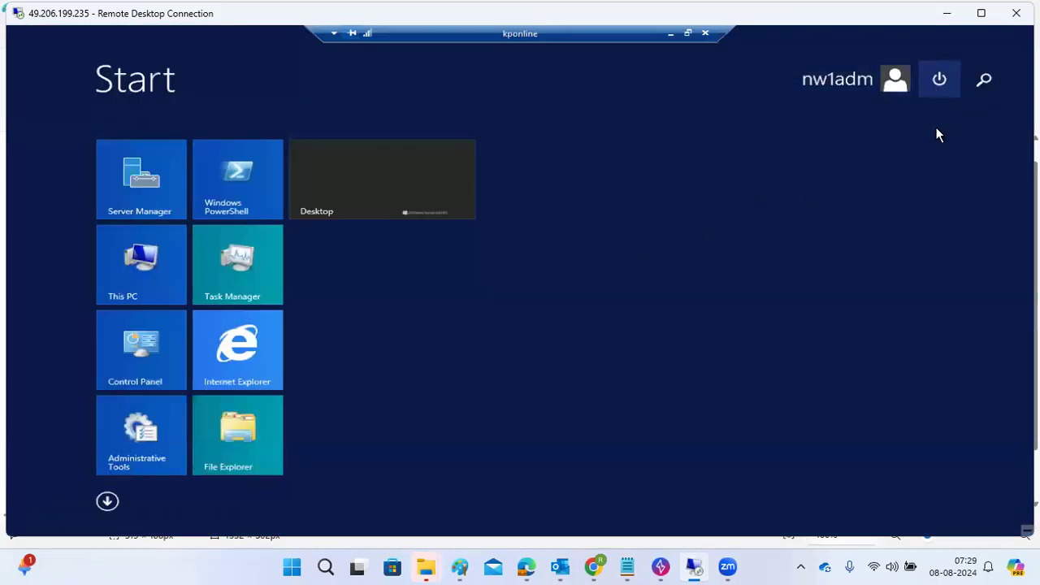
left_click(940, 79)
left_click(937, 170)
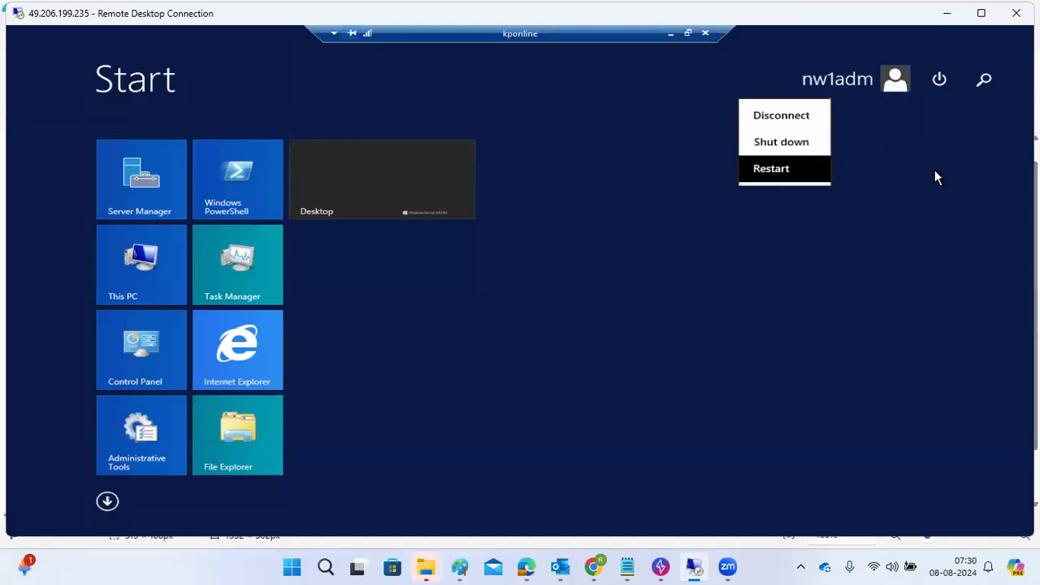
left_click(964, 192)
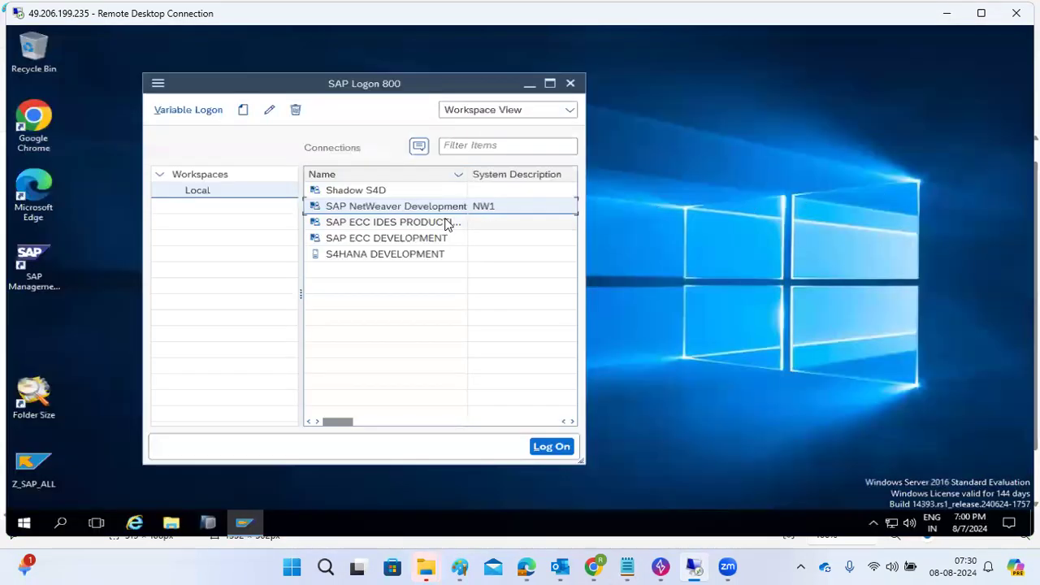
View the logon screens of the SAP ECC IDES production and SAP ECC DEVELOPMENT connections, logging off from each
double_click(383, 222)
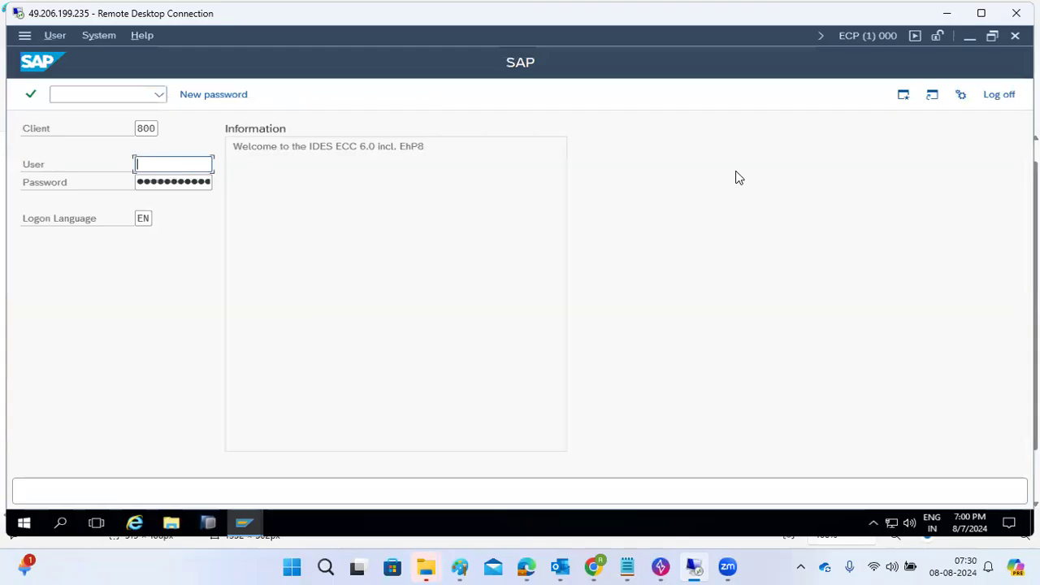
left_click(999, 95)
double_click(363, 241)
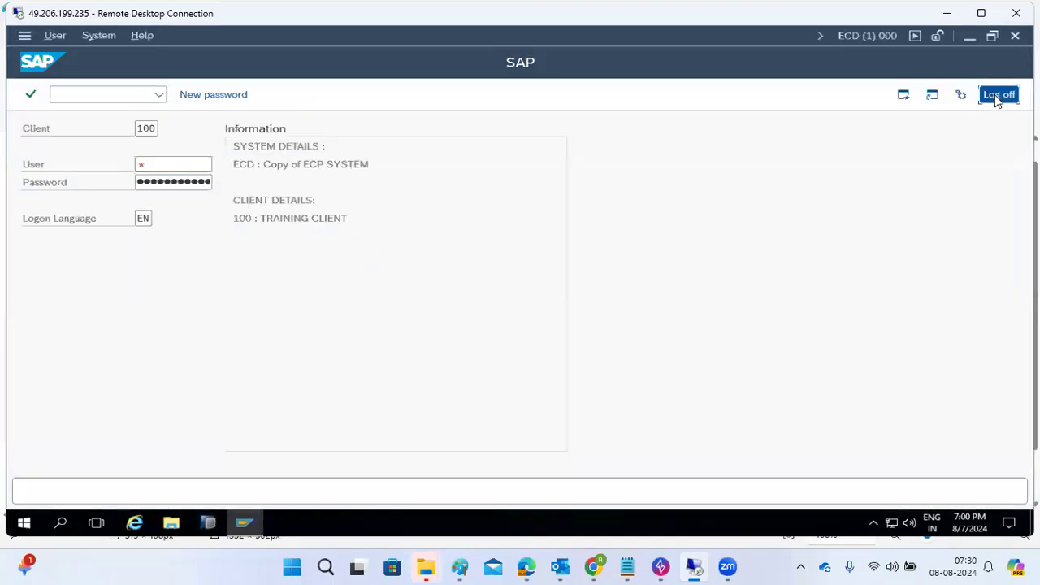
left_click(999, 95)
Log on to the S4HANA DEVELOPMENT connection in client 100 with the user name and account password
double_click(409, 251)
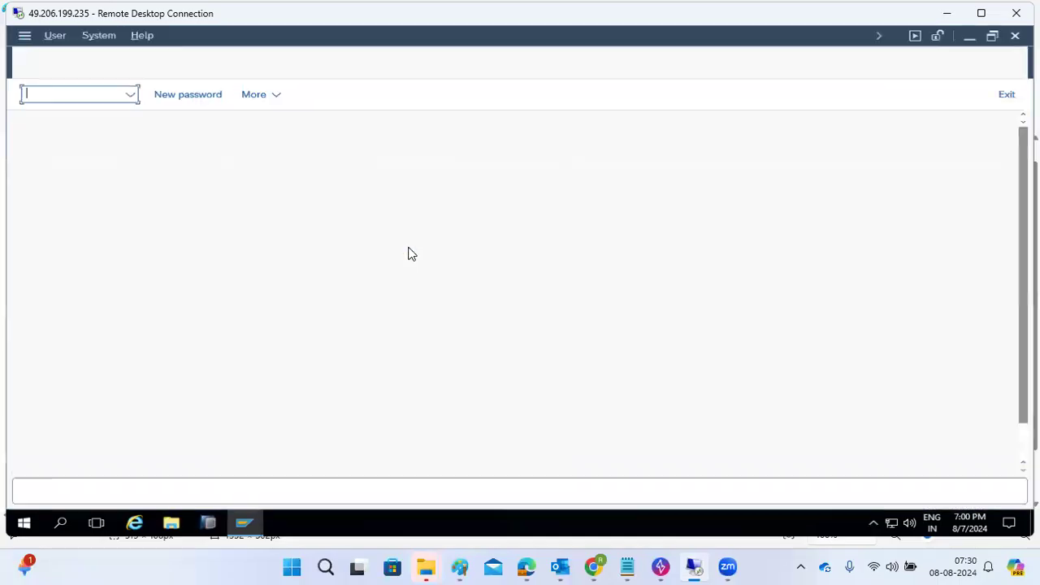
type("basis")
key("Tab")
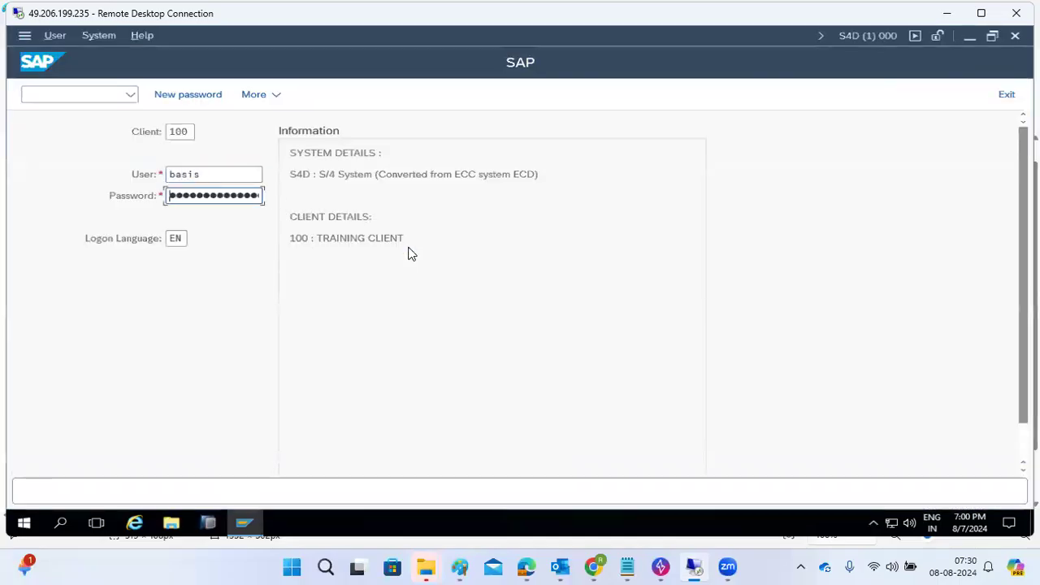
key("Return")
Run transaction sm51 and examine the kernel release and patch levels in the release notes of instance kps4hana_S4D_10
type("sm51")
key("Return")
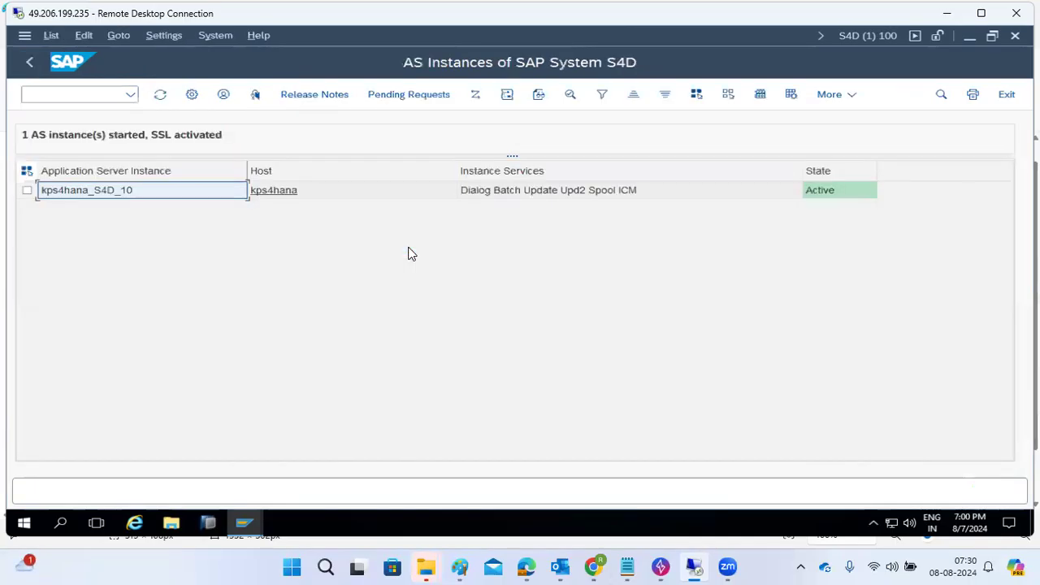
left_click(340, 96)
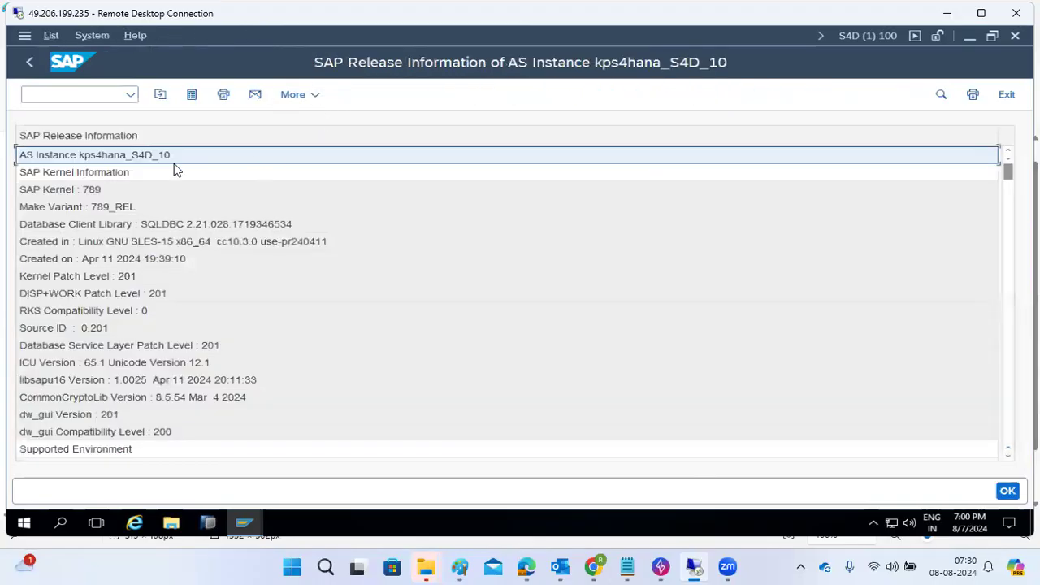
left_click(88, 192)
left_click(142, 296)
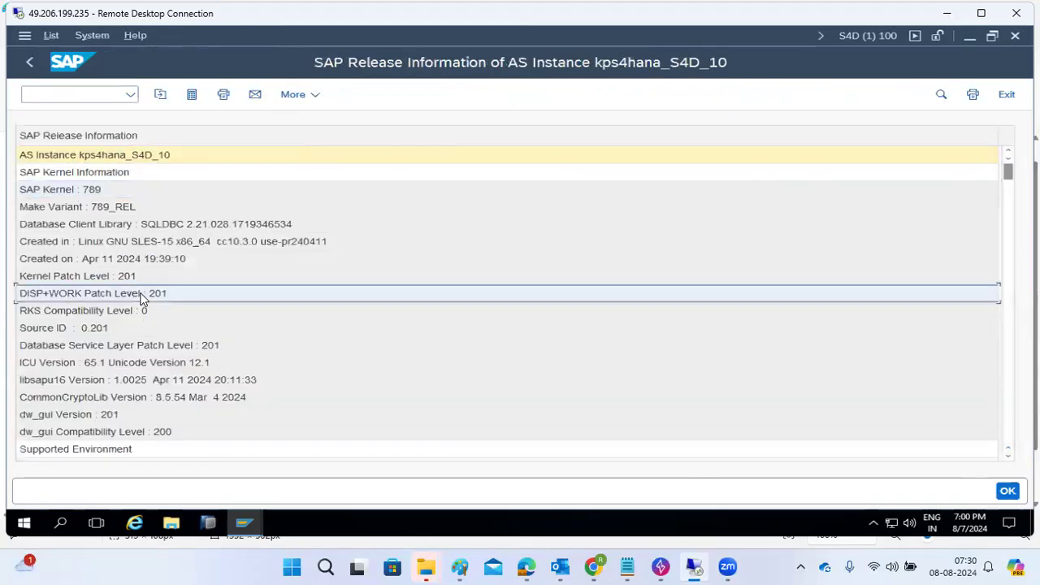
left_click(89, 35)
left_click(106, 269)
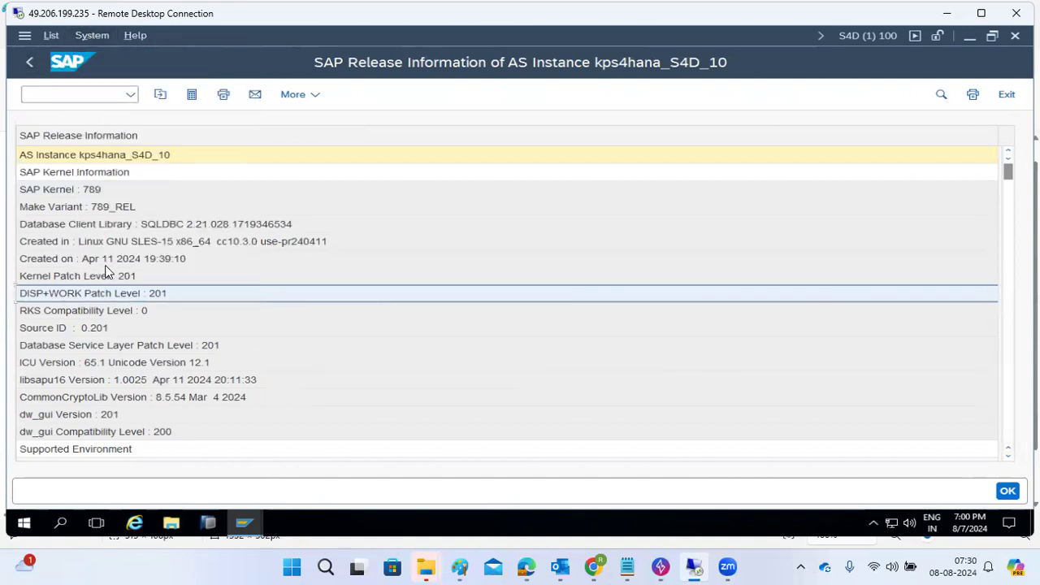
left_click(533, 355)
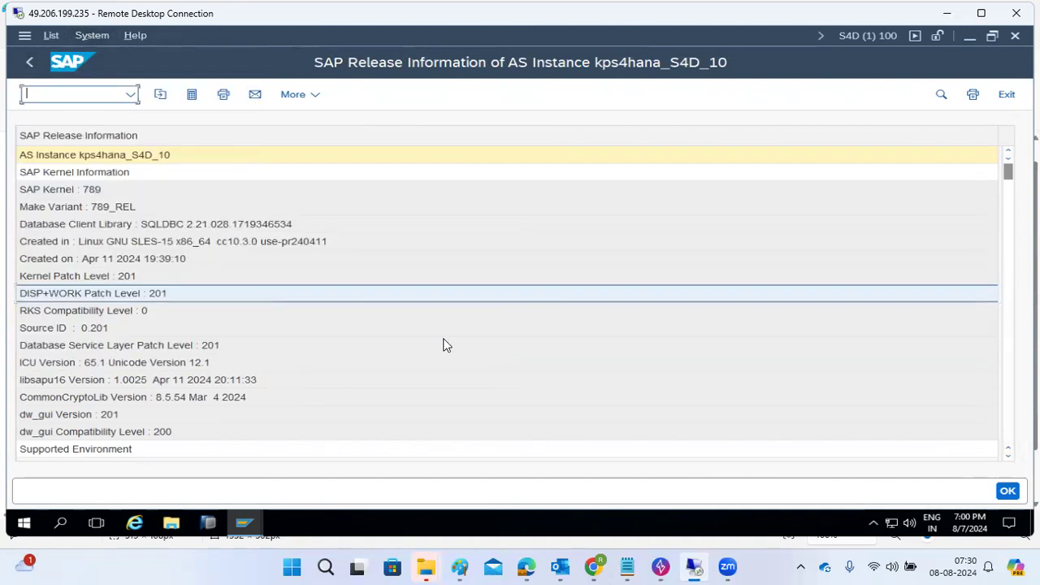
Reopen the release notes of kps4hana_S4D_10 from the start screen through sm51, and exit the S4D session
left_click(30, 64)
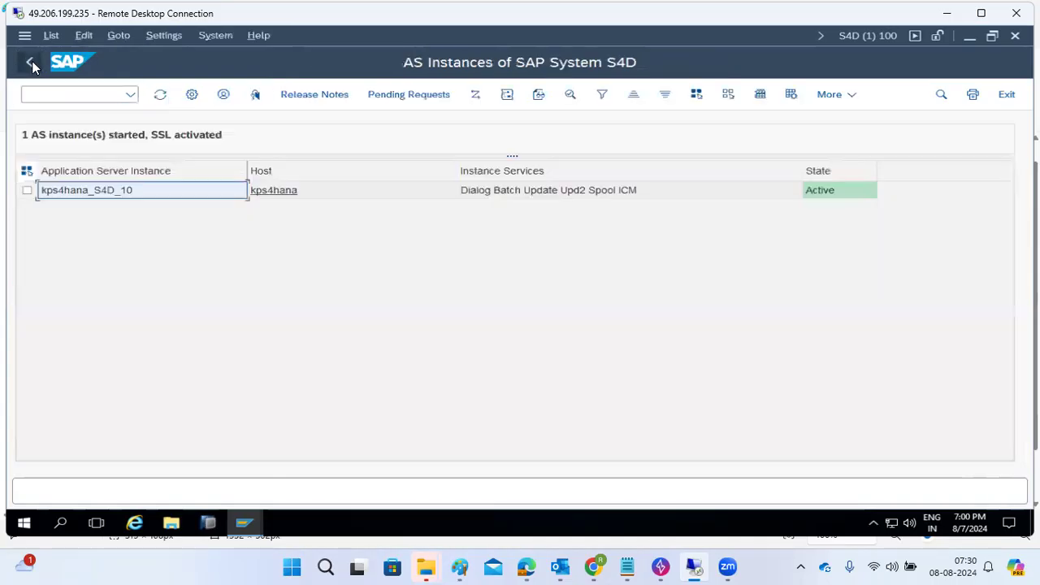
left_click(30, 64)
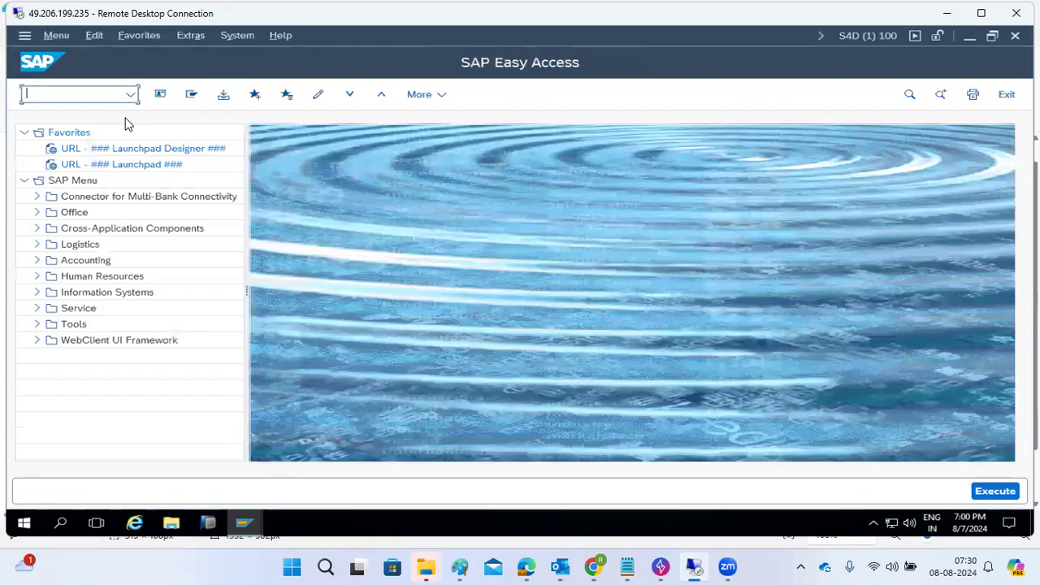
type("sm51")
key("Return")
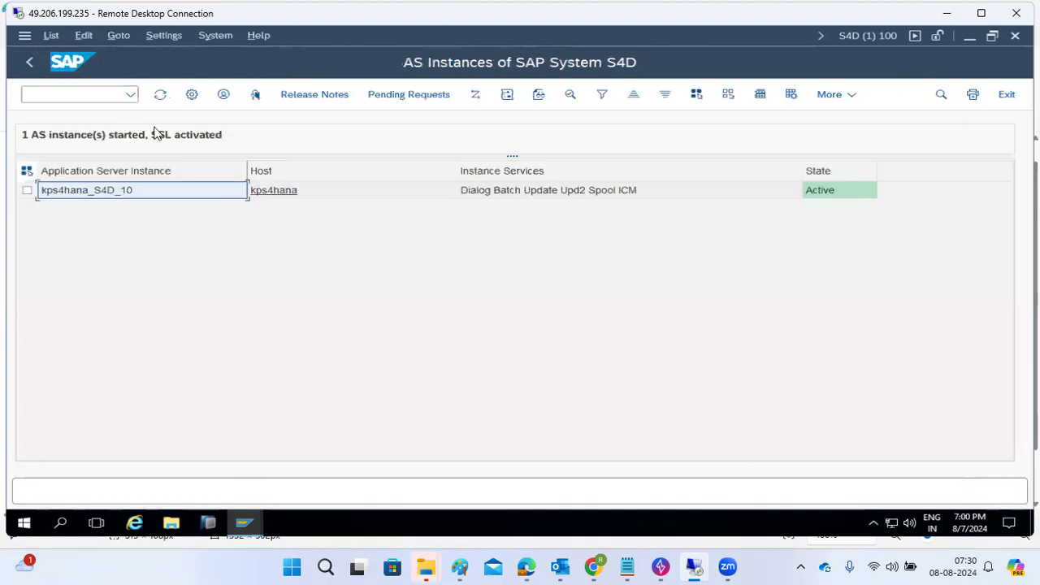
left_click(322, 101)
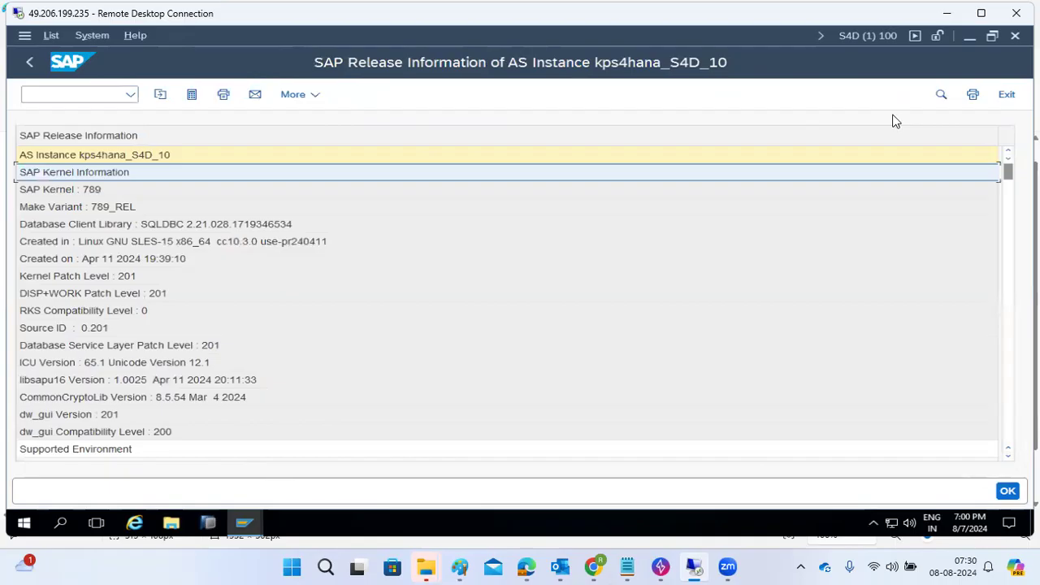
left_click(1007, 96)
left_click(1007, 96)
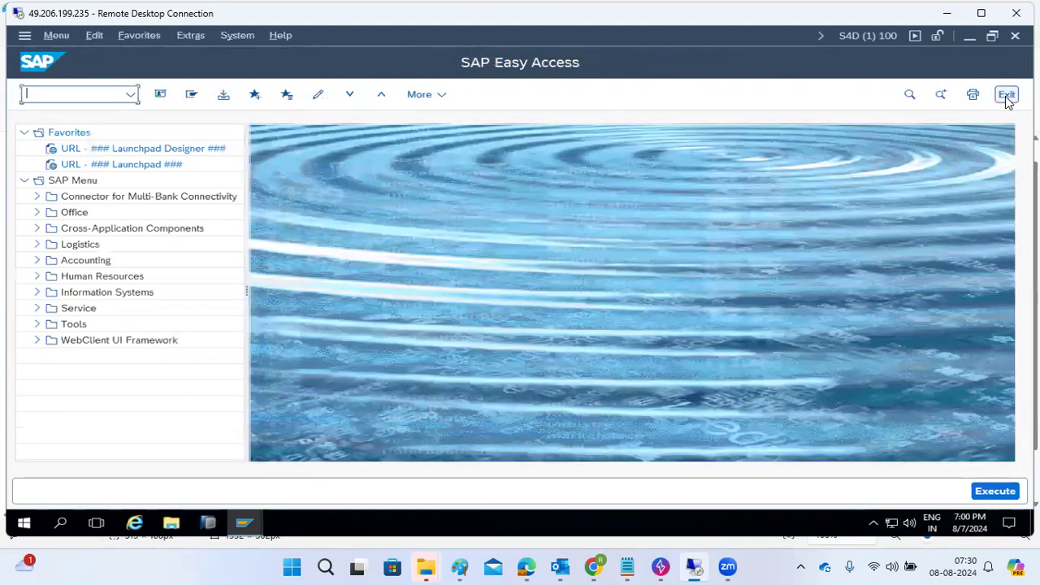
left_click(1008, 96)
left_click(229, 355)
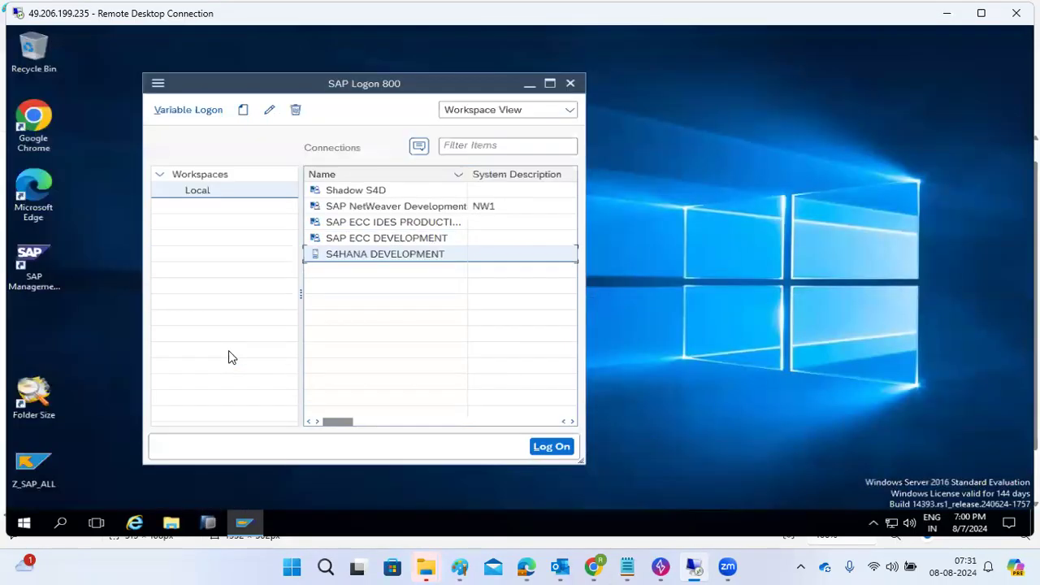
Open the logon screens of SAP ECC DEVELOPMENT and SAP ECC IDES production, logging off from each
double_click(403, 239)
left_click(1000, 94)
double_click(352, 225)
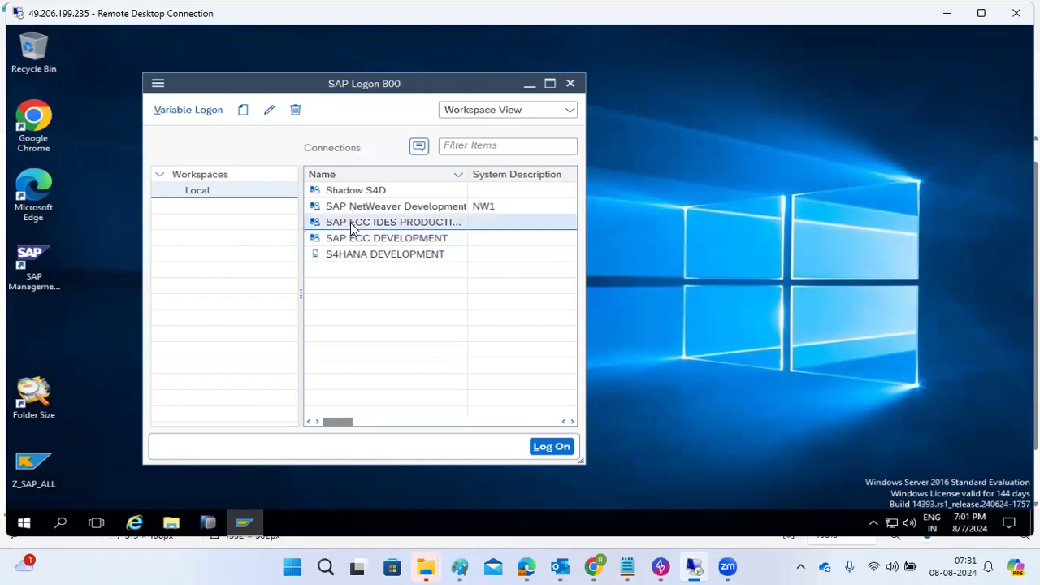
left_click(988, 96)
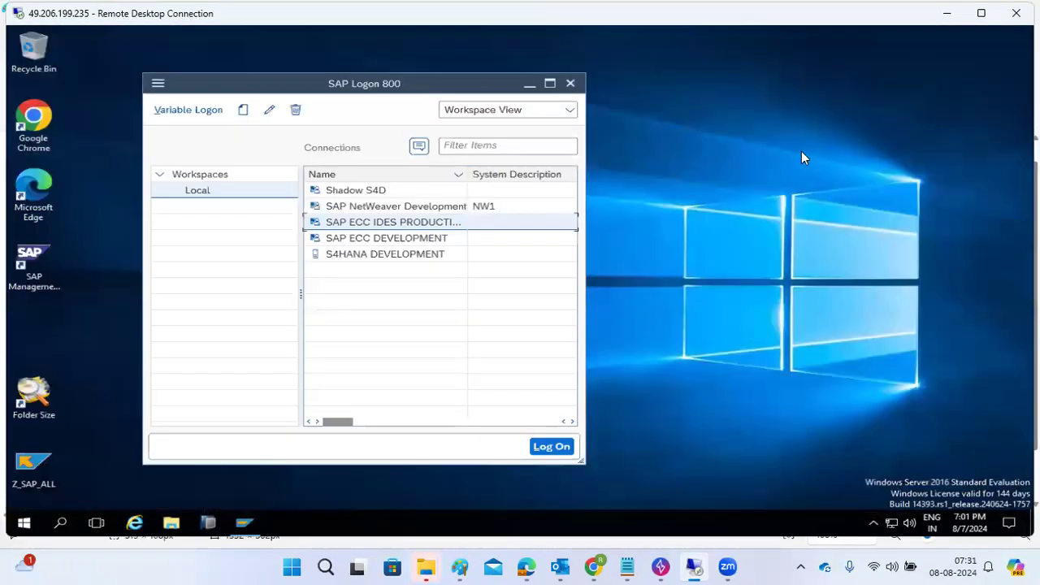
Launch Remote Desktop Connection through an mstsc search and try to connect to kponline
left_click(67, 521)
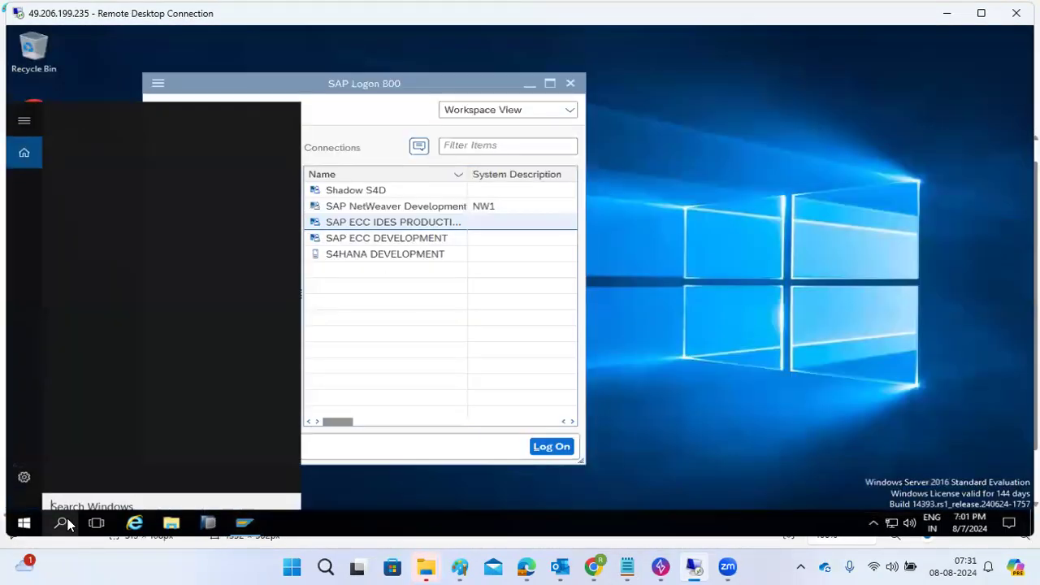
type("mstsc")
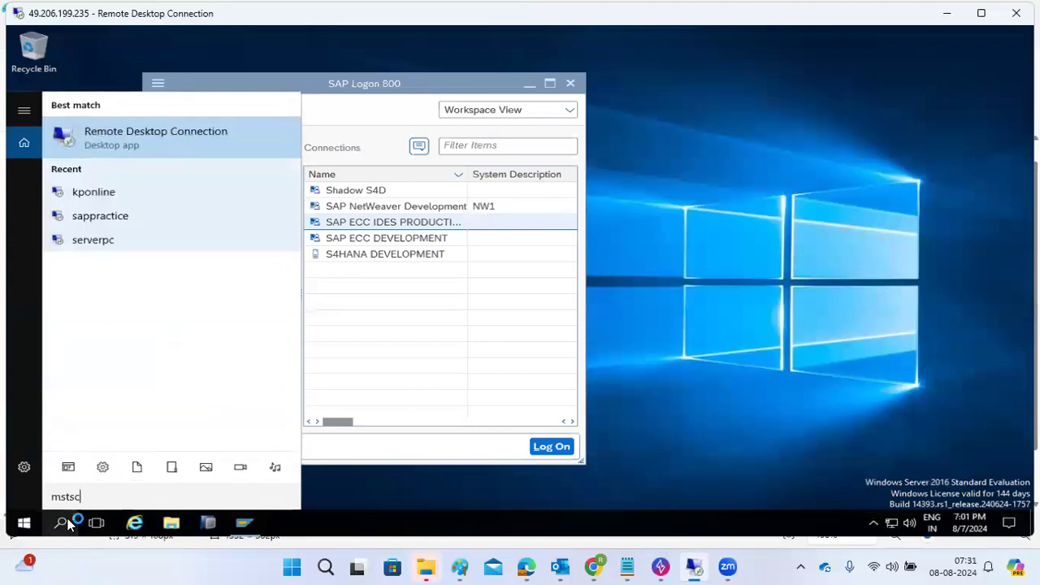
key("Return")
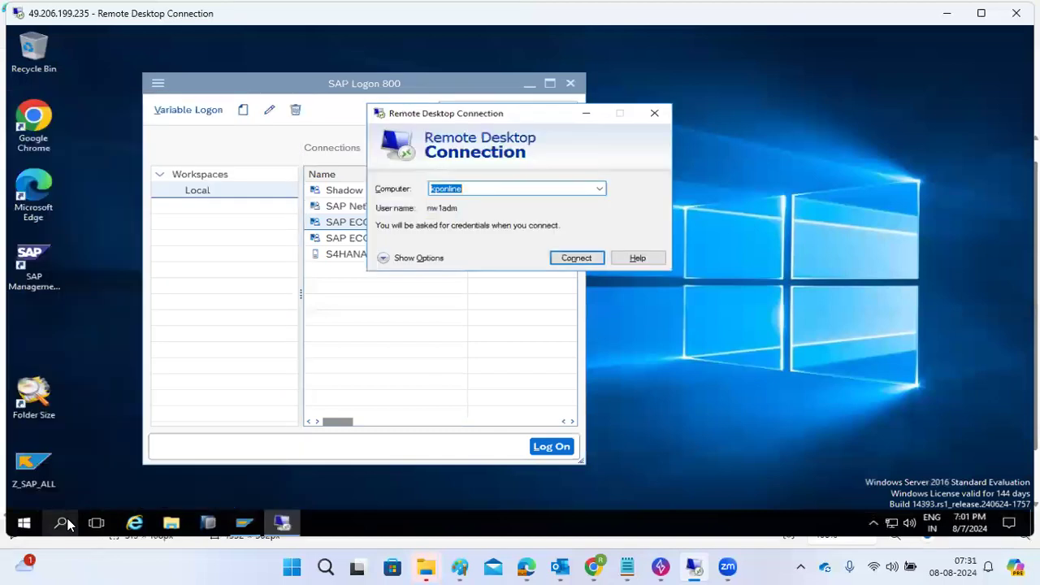
left_click(603, 260)
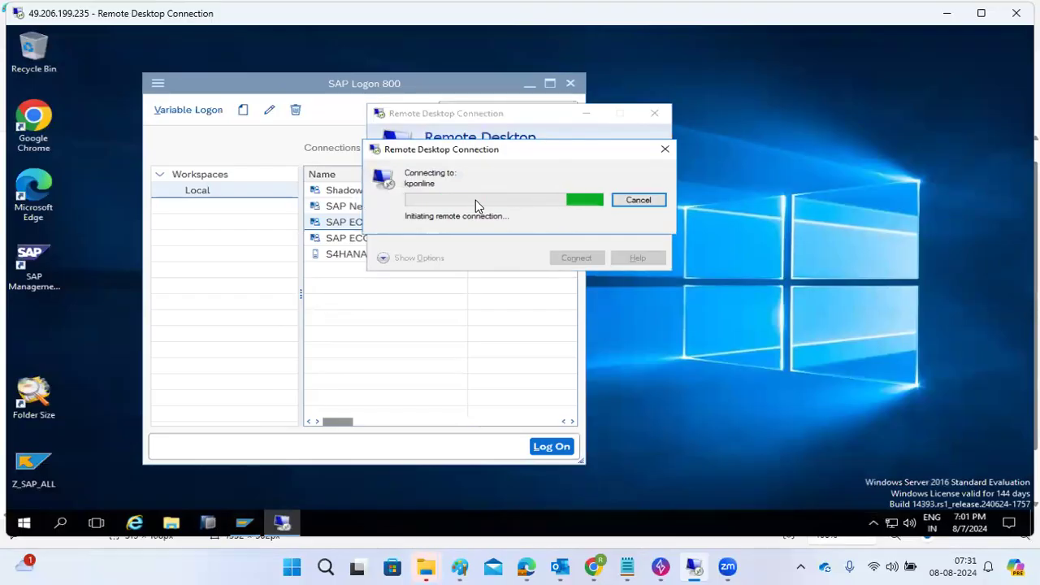
Switch to SAP for Me in Edge and examine the relinfo database and operating system compatibility of SAPEXE_600-80004409.SAR
mouse_move(527, 567)
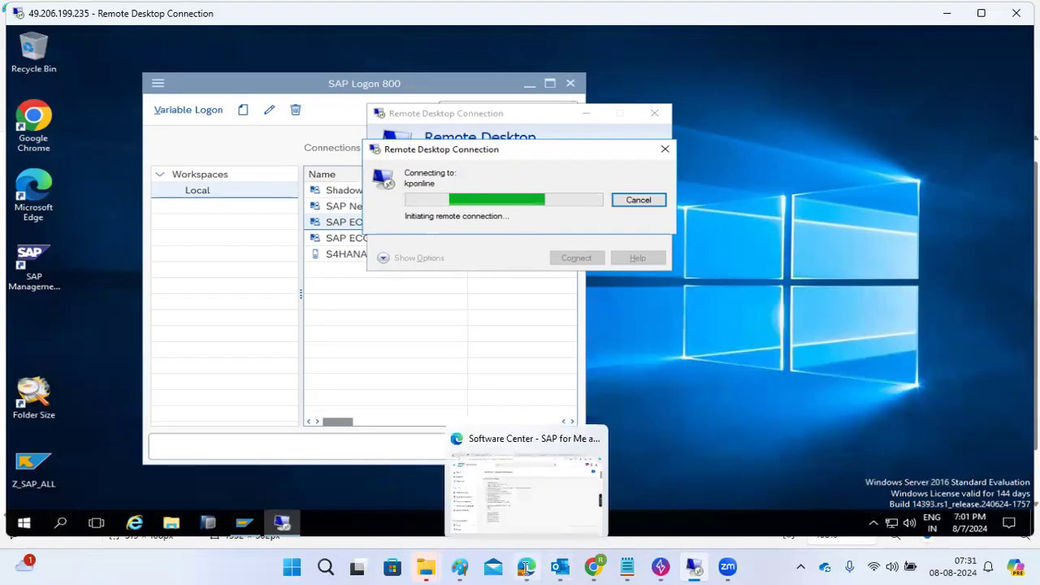
left_click(497, 483)
left_click_drag(248, 204, 295, 374)
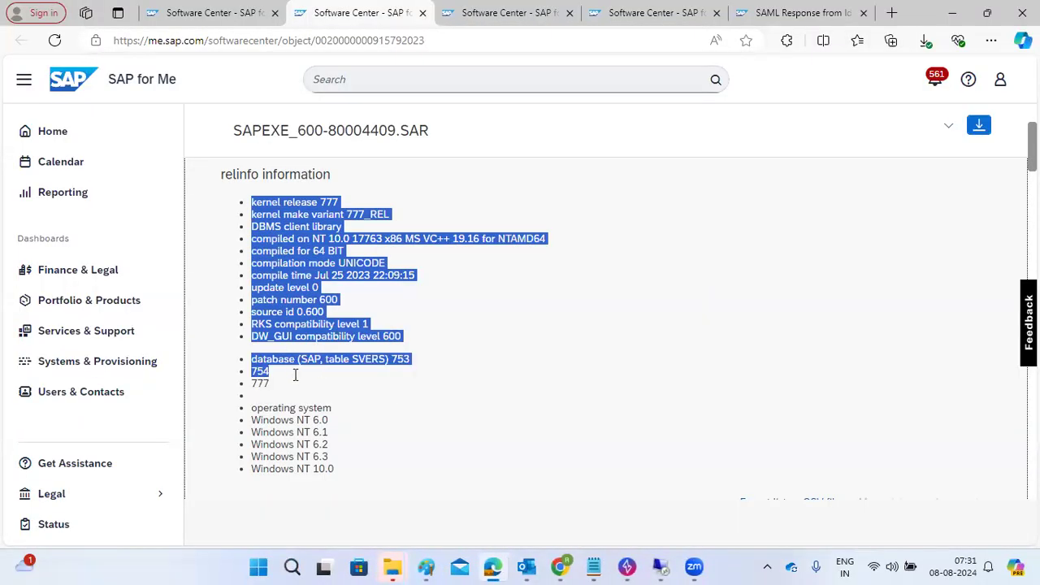
scroll(286, 257, "up", 2)
left_click(291, 401)
scroll(286, 374, "down", 4)
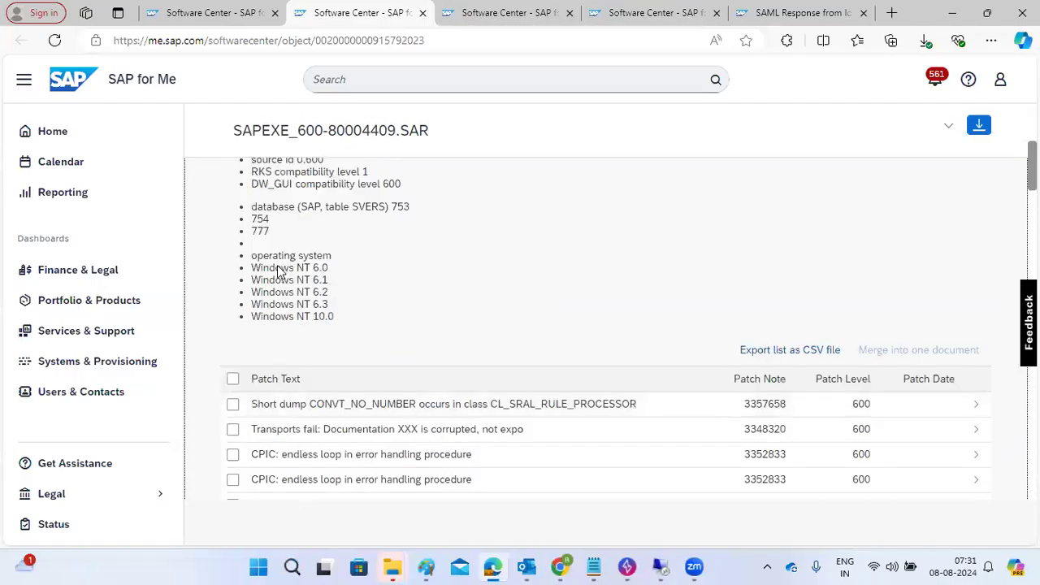
double_click(365, 207)
left_click(390, 209)
left_click_drag(390, 209, 393, 225)
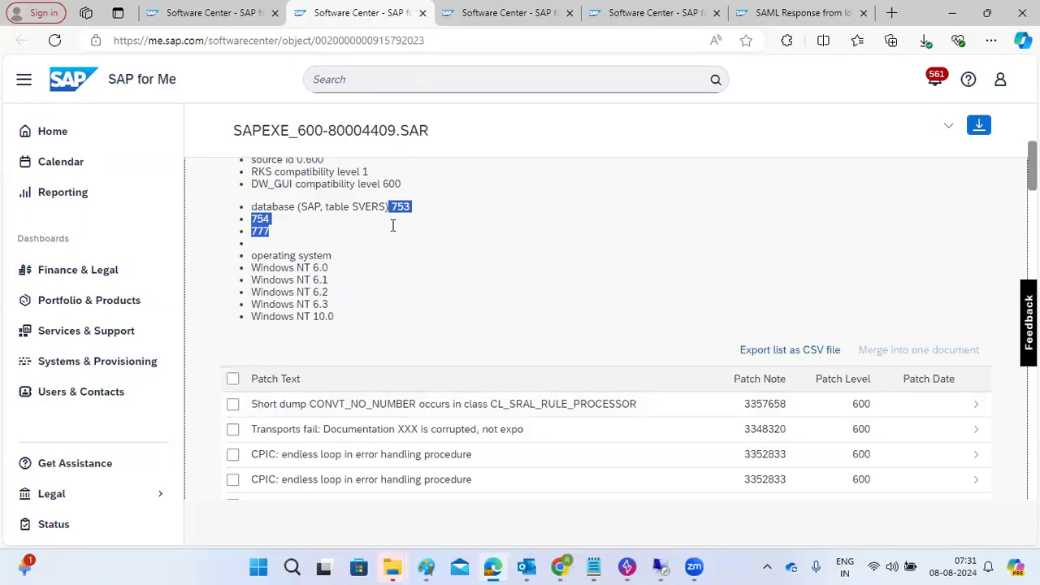
left_click(305, 228)
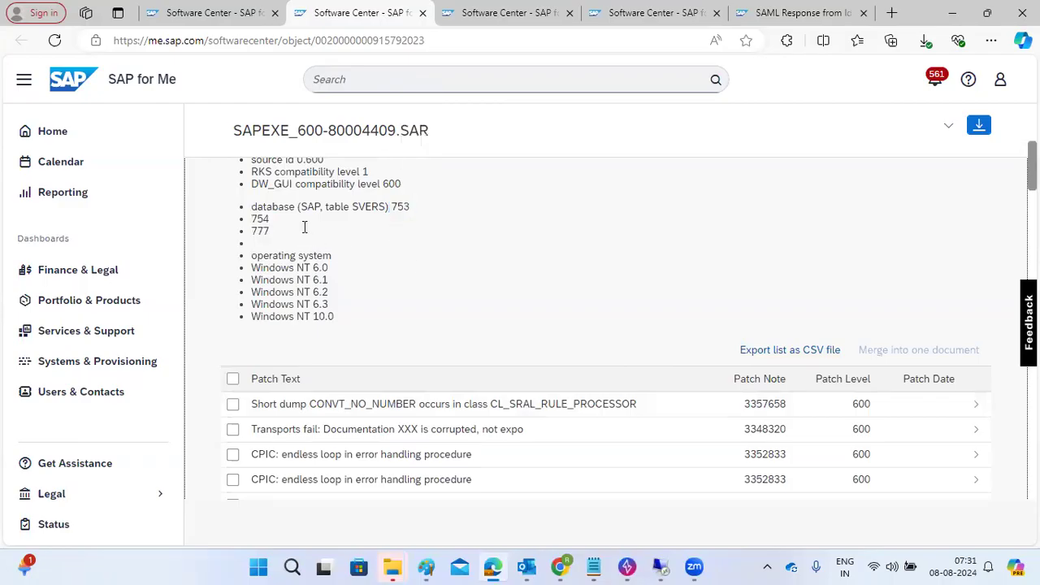
left_click_drag(284, 232, 392, 210)
scroll(392, 211, "up", 5)
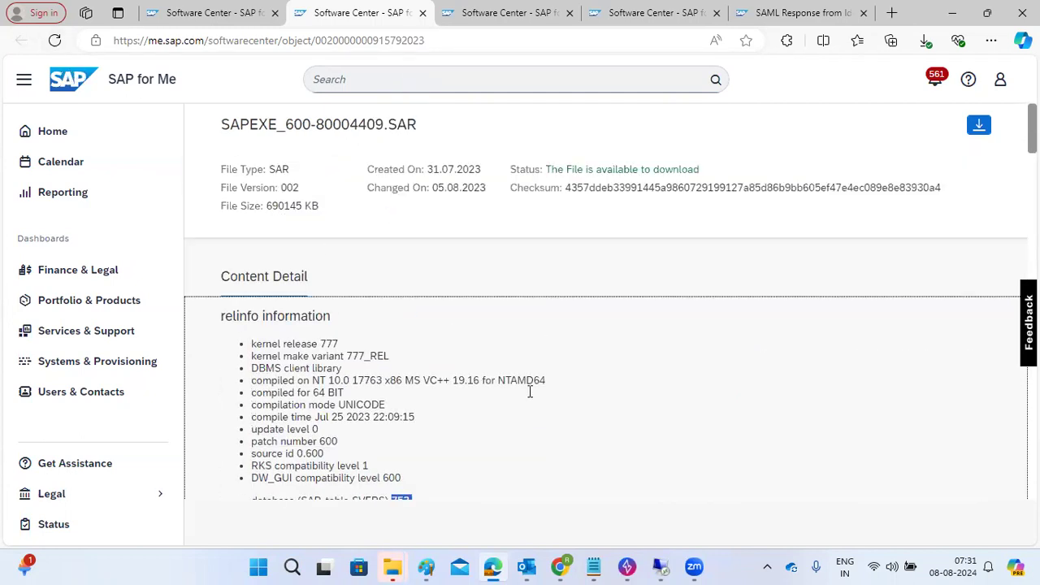
Switch back to the remote desktop and reconnect to kponline, entering the account password and accepting the untrusted certificate
mouse_move(662, 570)
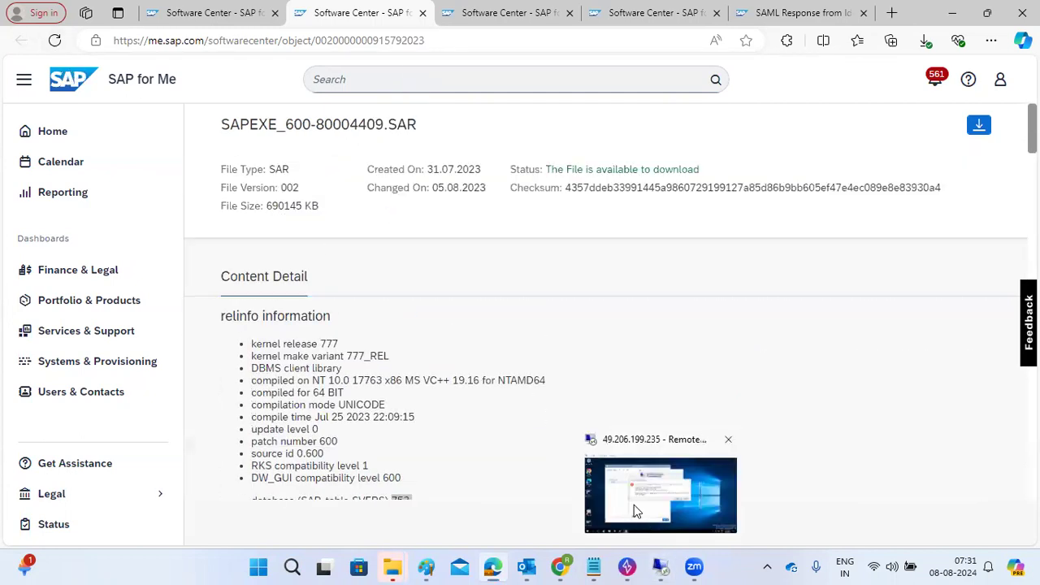
left_click(634, 505)
left_click(625, 304)
left_click(595, 260)
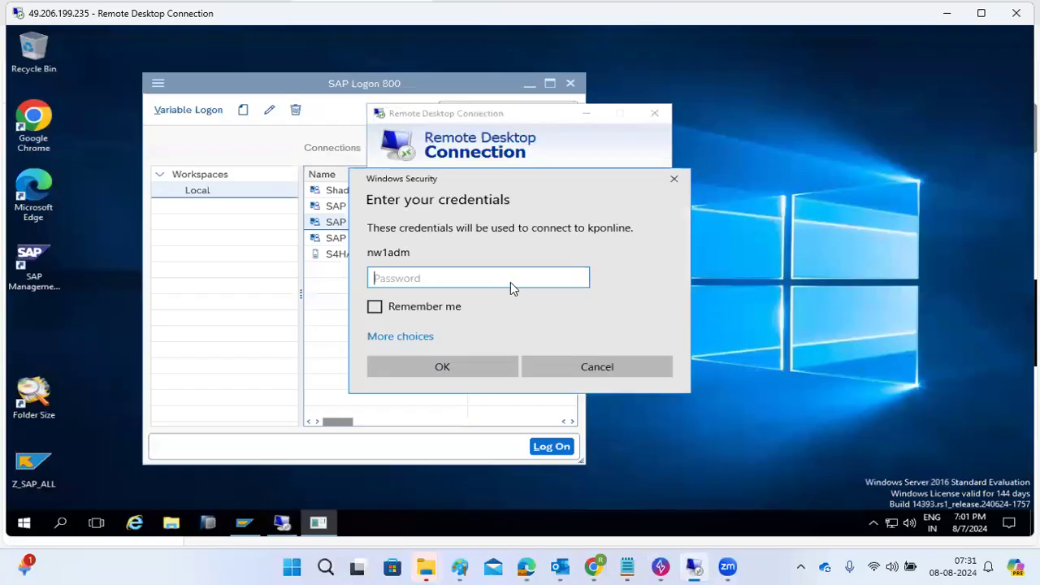
type("••••••••••")
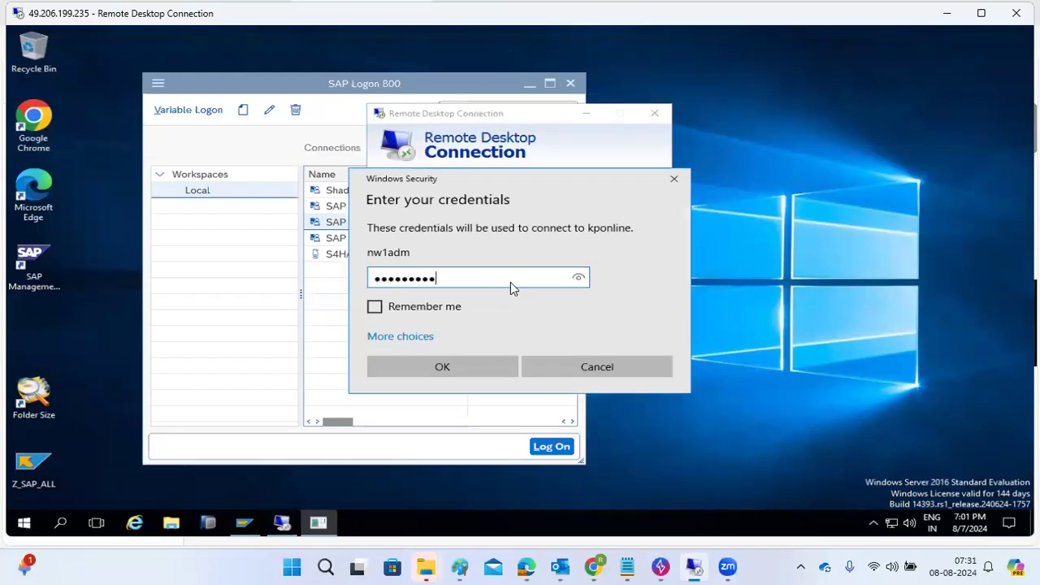
key("Return")
left_click(634, 246)
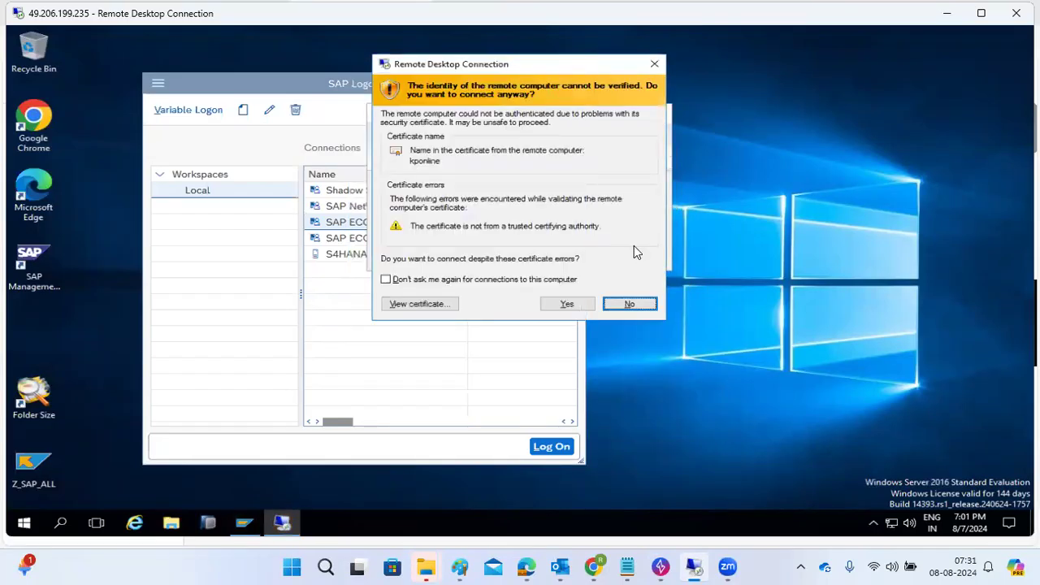
left_click(552, 304)
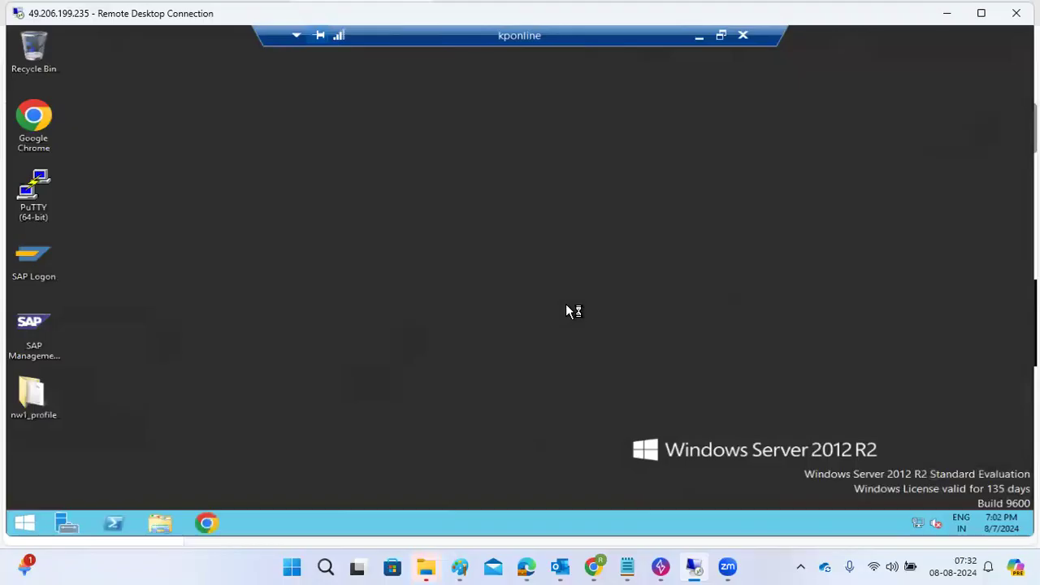
Refresh the kponline desktop, then open Task Manager and display the list of services
right_click(419, 232)
left_click(459, 272)
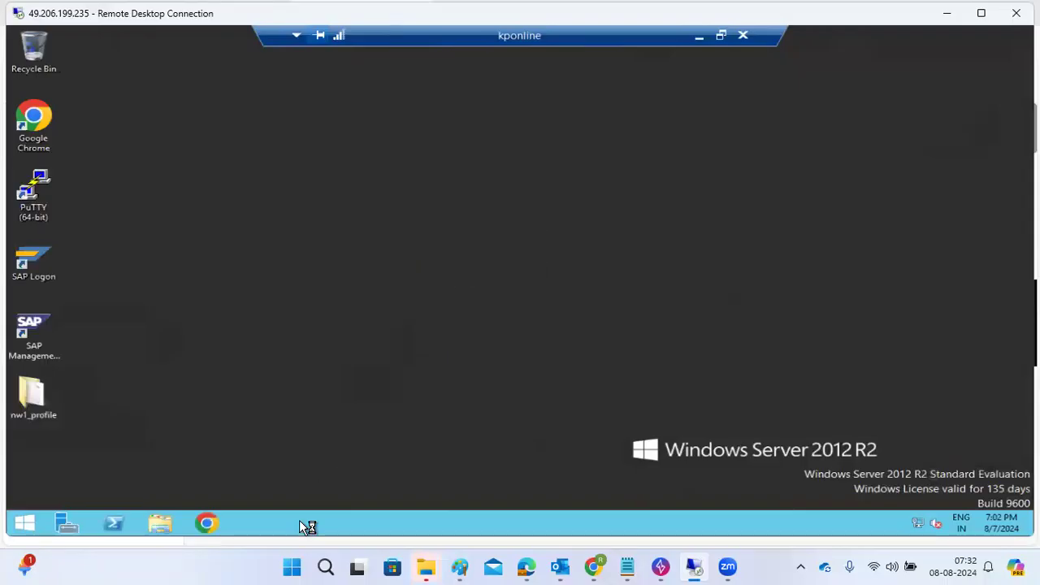
right_click(315, 526)
left_click(343, 483)
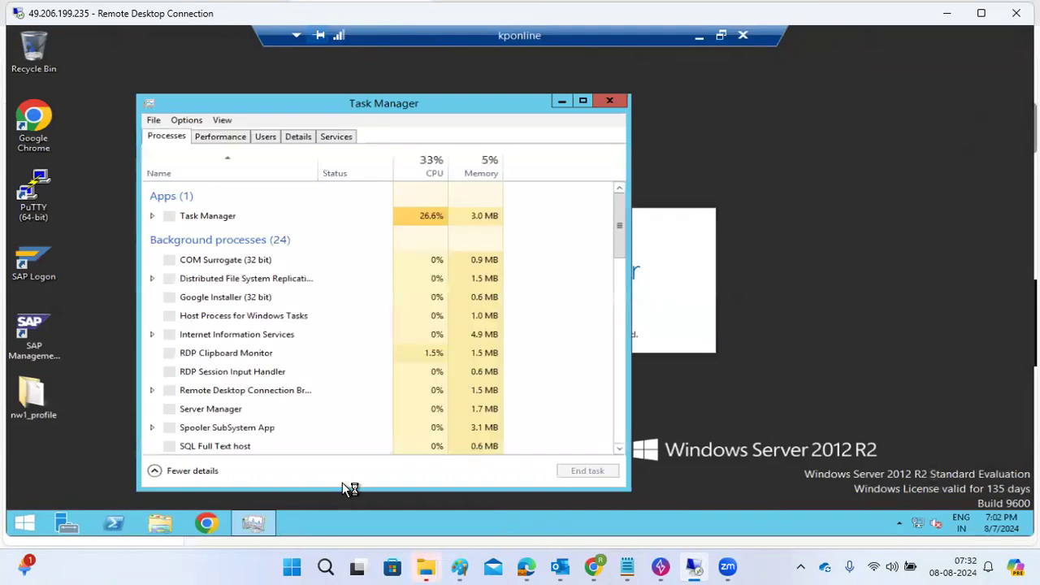
left_click(297, 137)
left_click(203, 136)
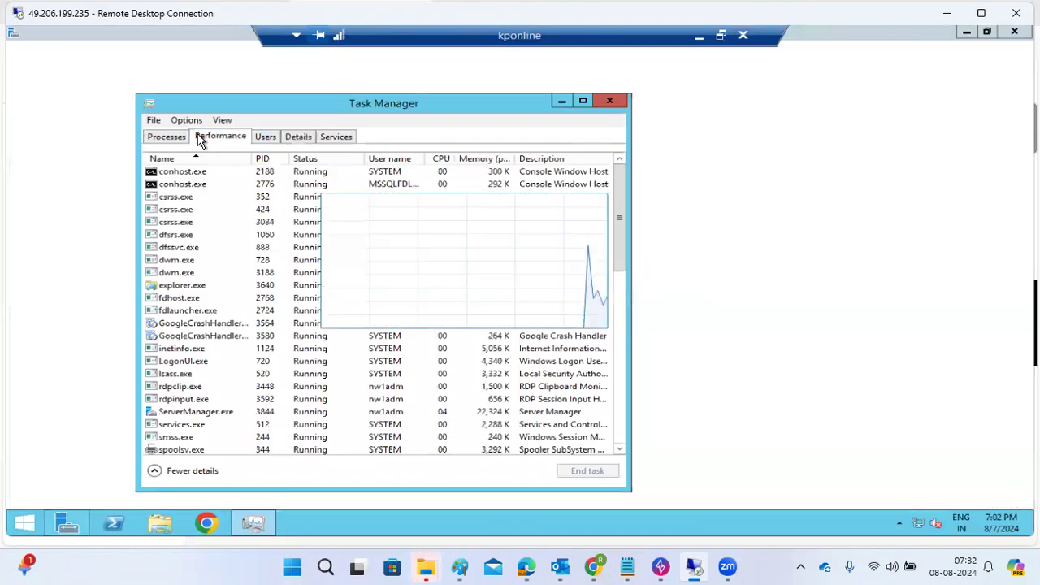
left_click(331, 136)
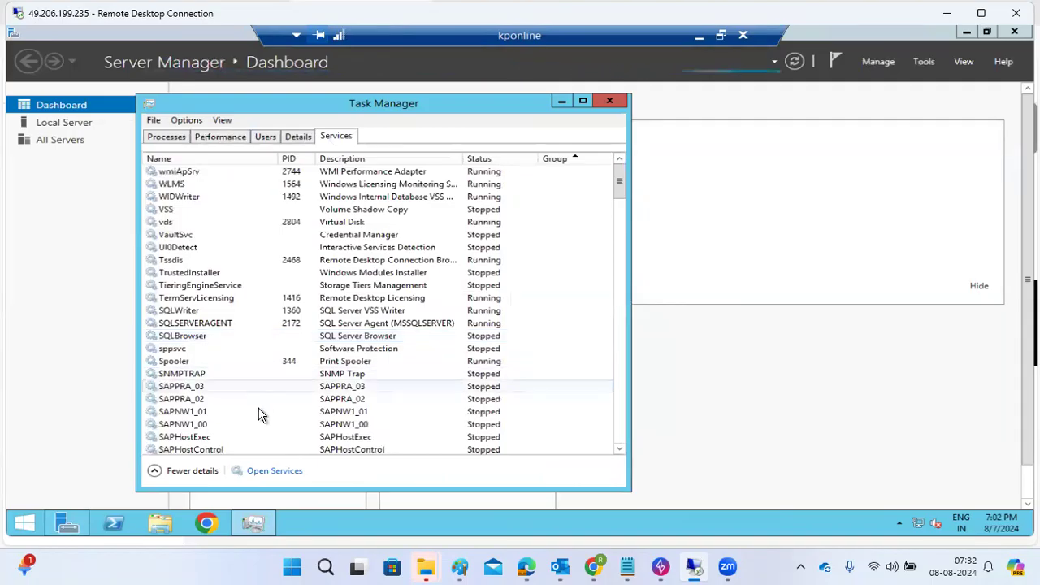
Start the SAPNW1_01 and SAPNW1_00 services on kponline and close Task Manager
left_click(260, 413)
right_click(260, 413)
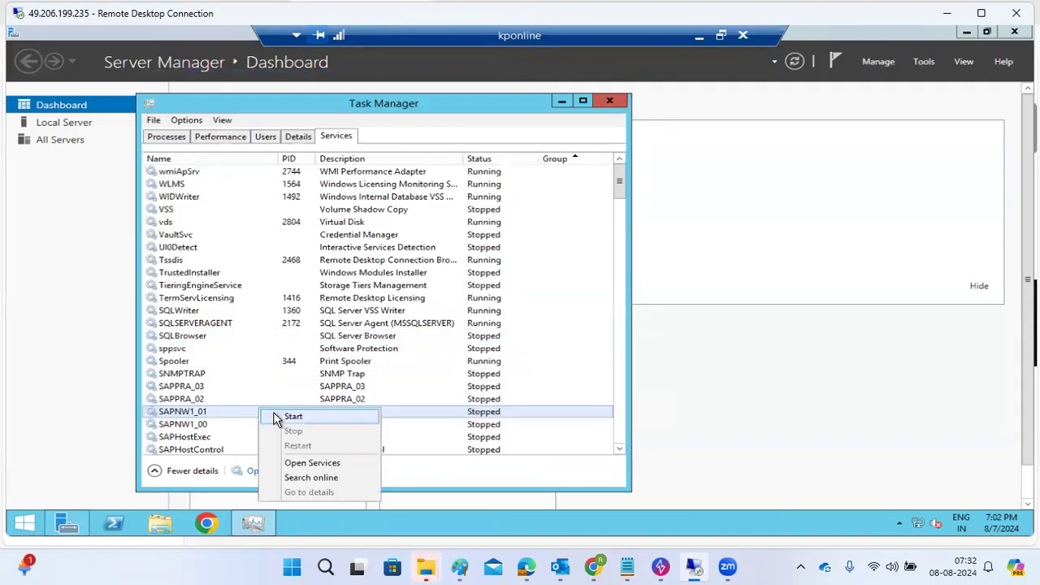
left_click(270, 418)
left_click(266, 424)
right_click(270, 424)
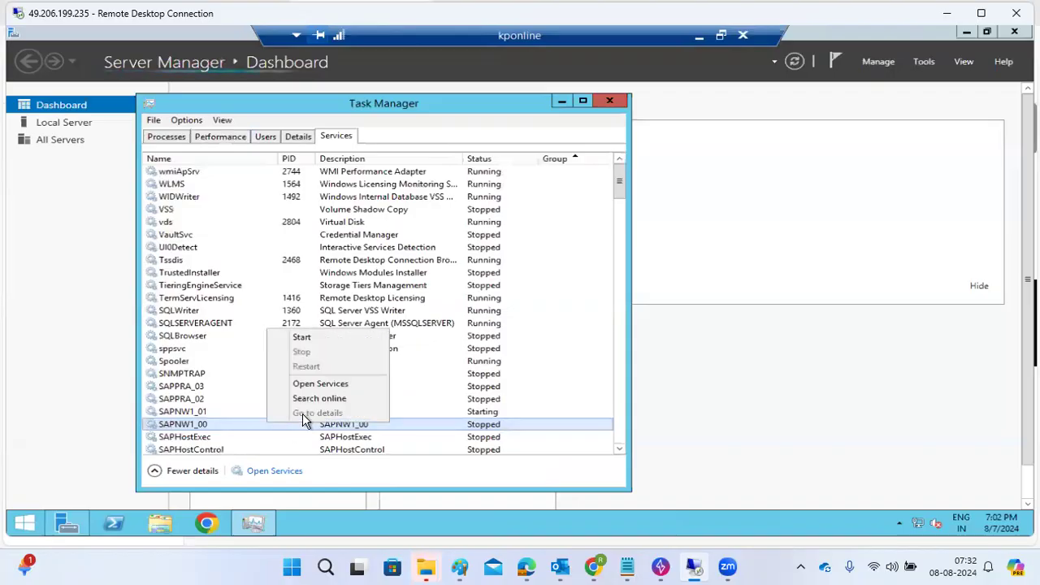
left_click(299, 339)
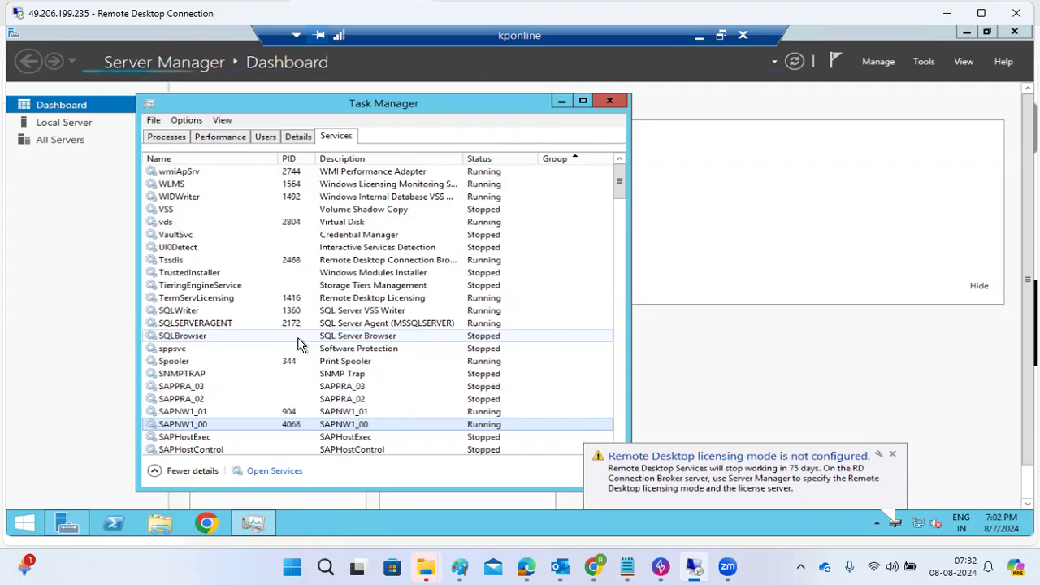
left_click(604, 100)
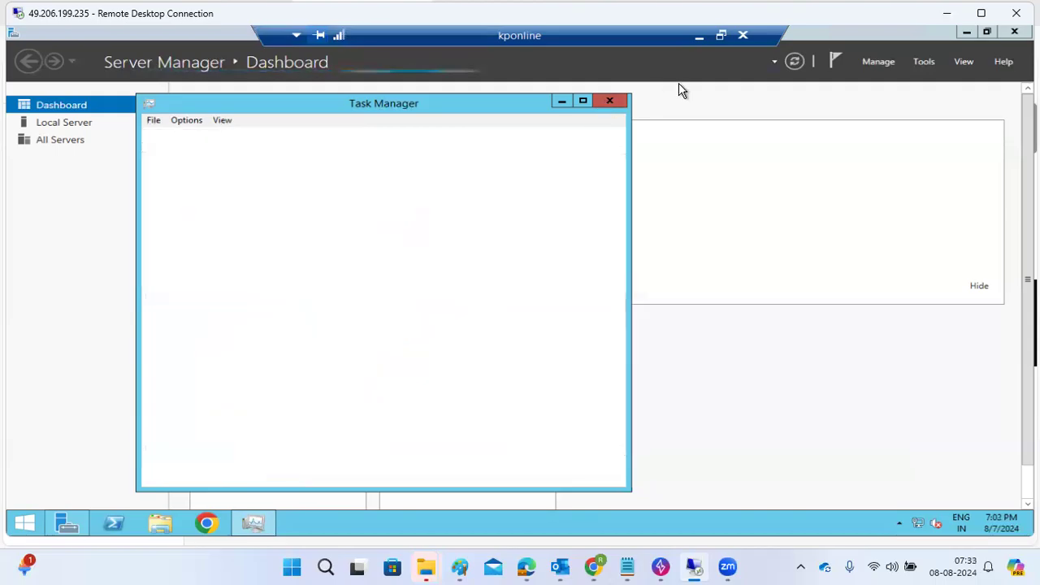
left_click(610, 101)
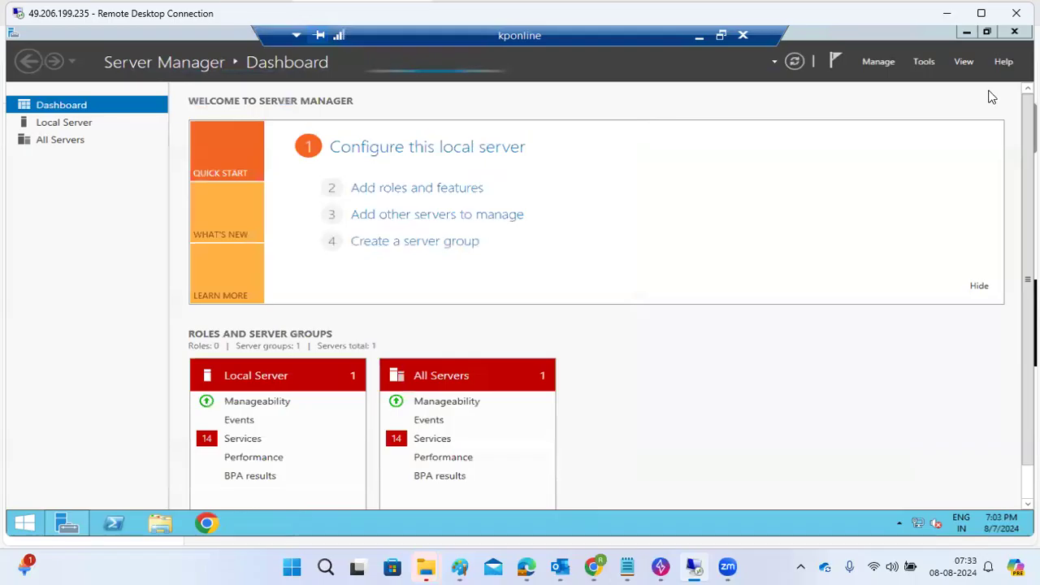
Close Server Manager, open the SAP Management Console with elevated rights, and expand the NW1 instances kponline 0 and kponline 1
left_click(1014, 33)
double_click(39, 321)
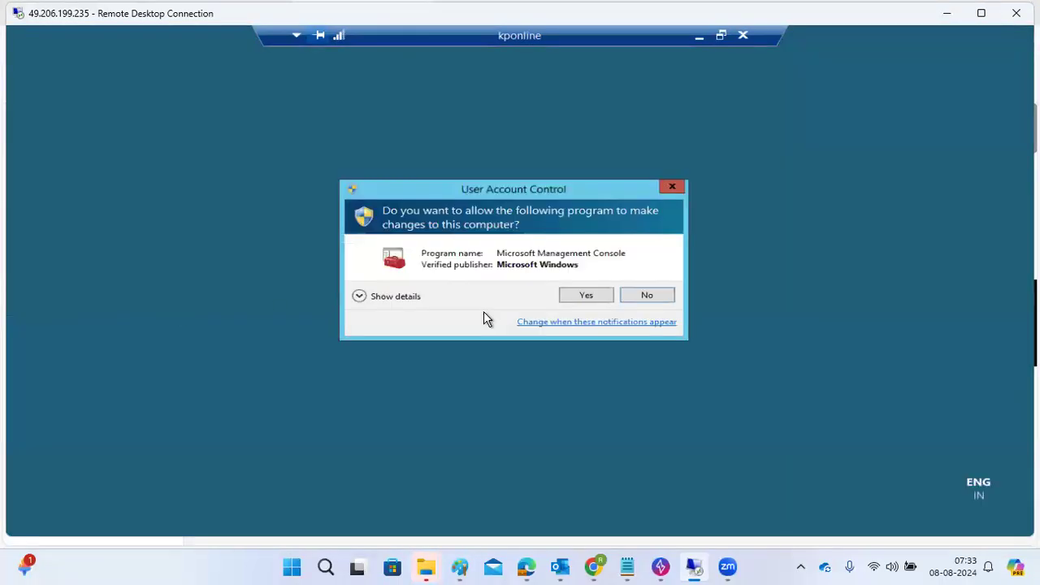
left_click(578, 299)
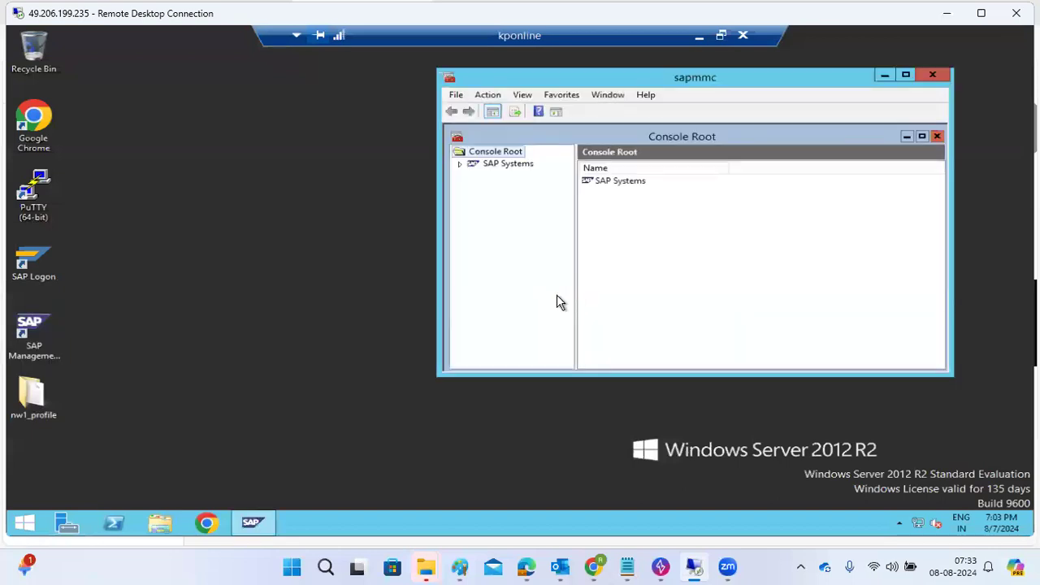
left_click(459, 164)
left_click(473, 175)
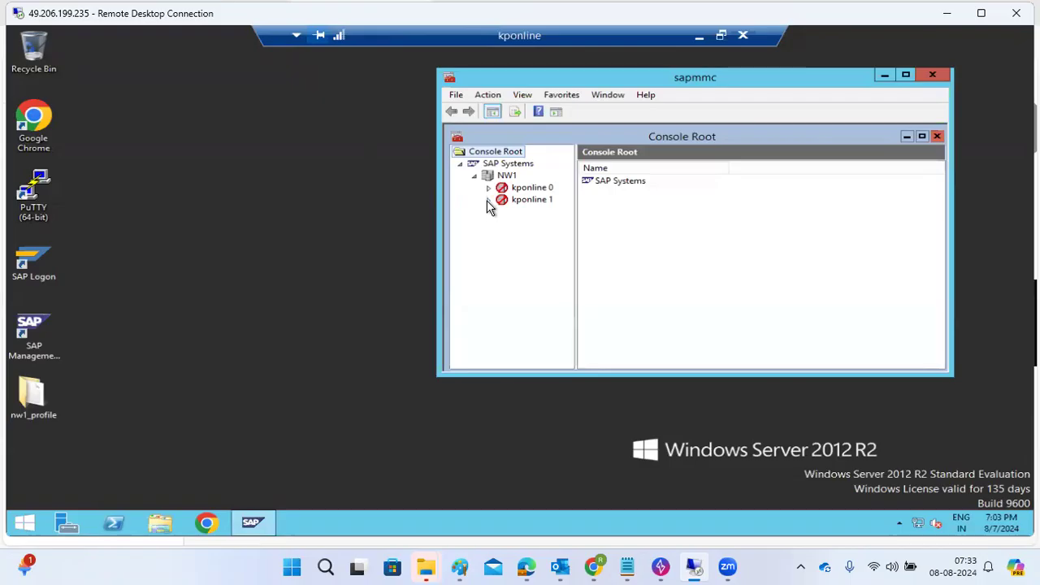
left_click(489, 200)
left_click(489, 188)
Start the whole NW1 system, authenticating as KPONLINE\nw1adm with the account password
right_click(491, 177)
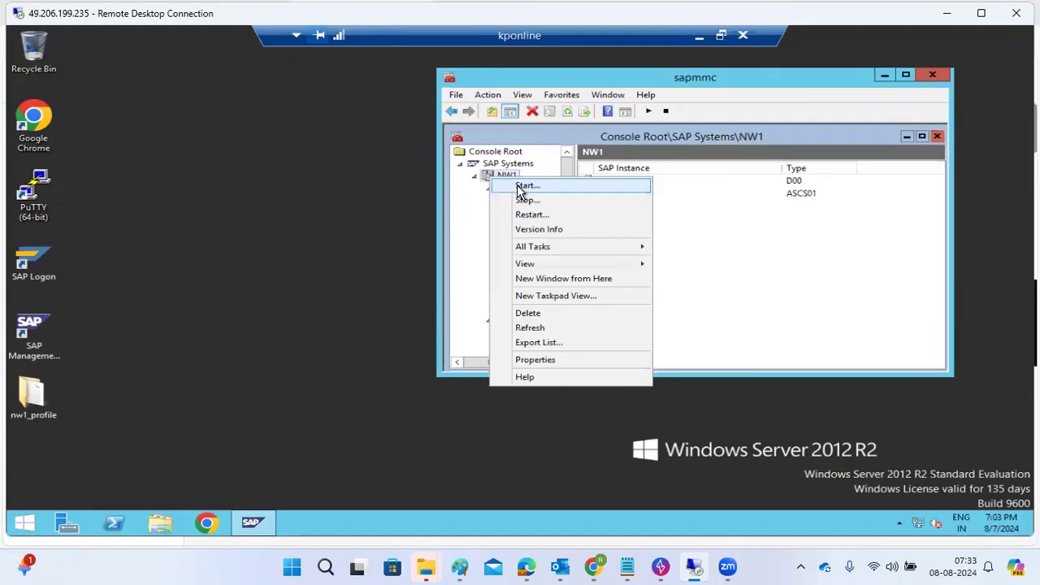
left_click(527, 187)
left_click(631, 261)
left_click(631, 239)
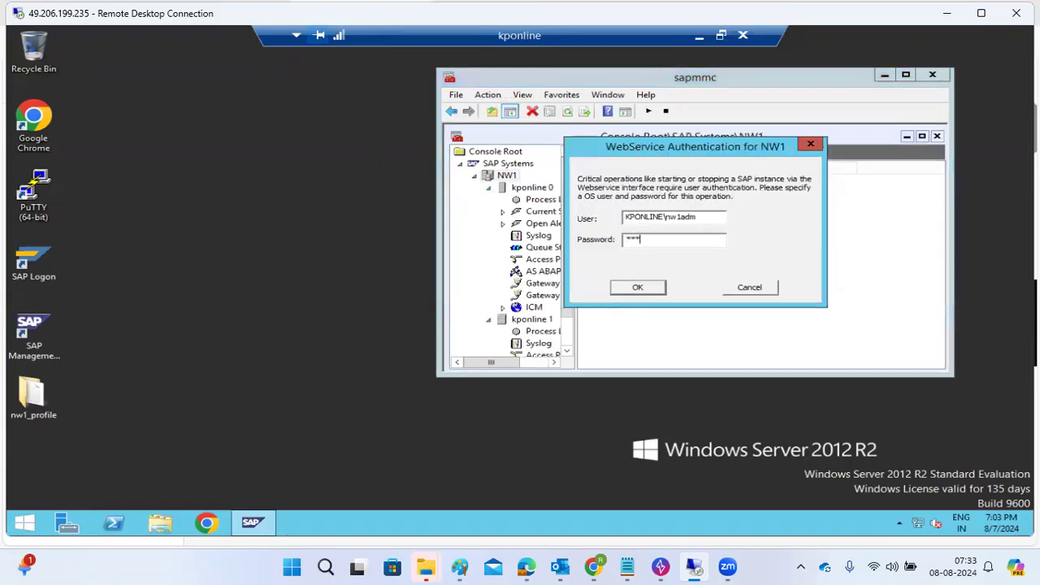
type("*****")
key("Return")
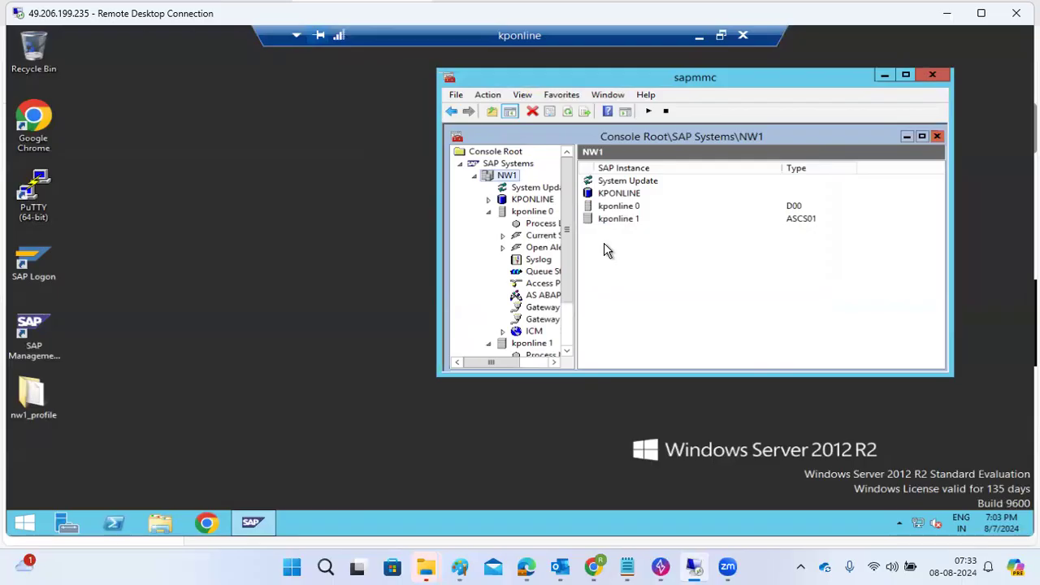
Examine the process lists of kponline 1 and kponline 0 and refresh the kponline 0 list to follow its startup
left_click(531, 344)
scroll(529, 349, "down", 1)
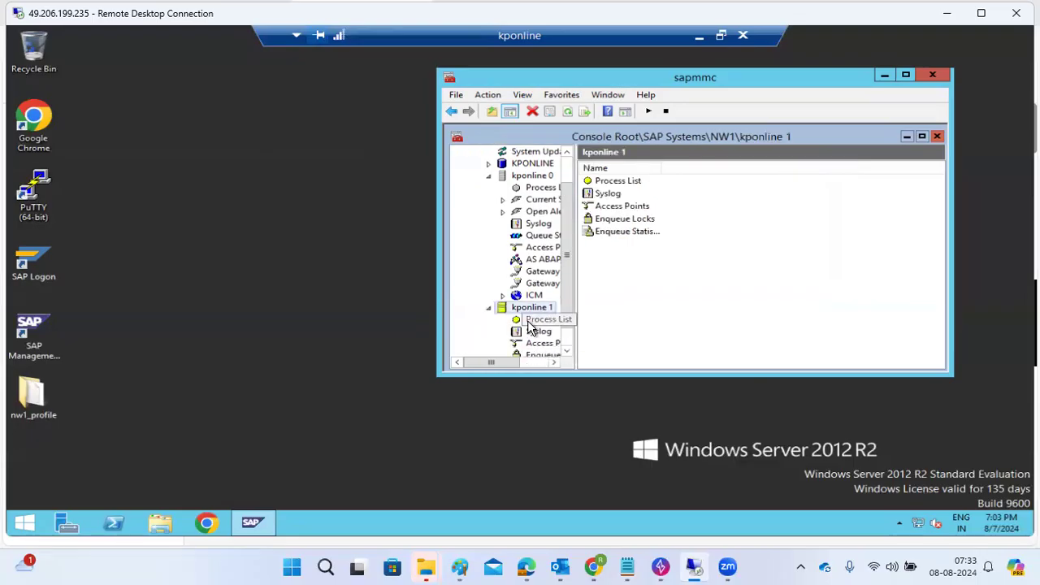
left_click(530, 327)
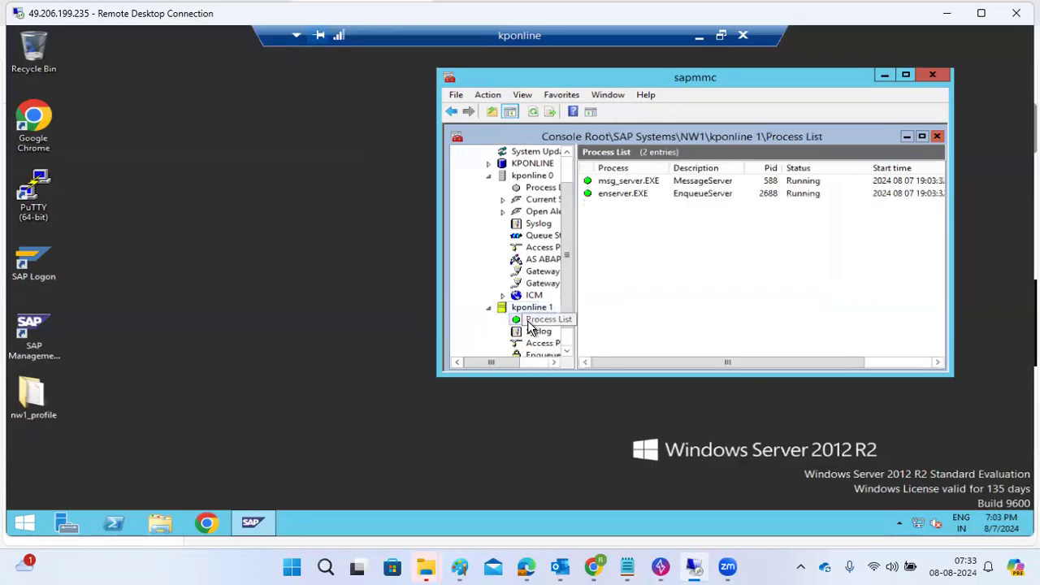
left_click(539, 188)
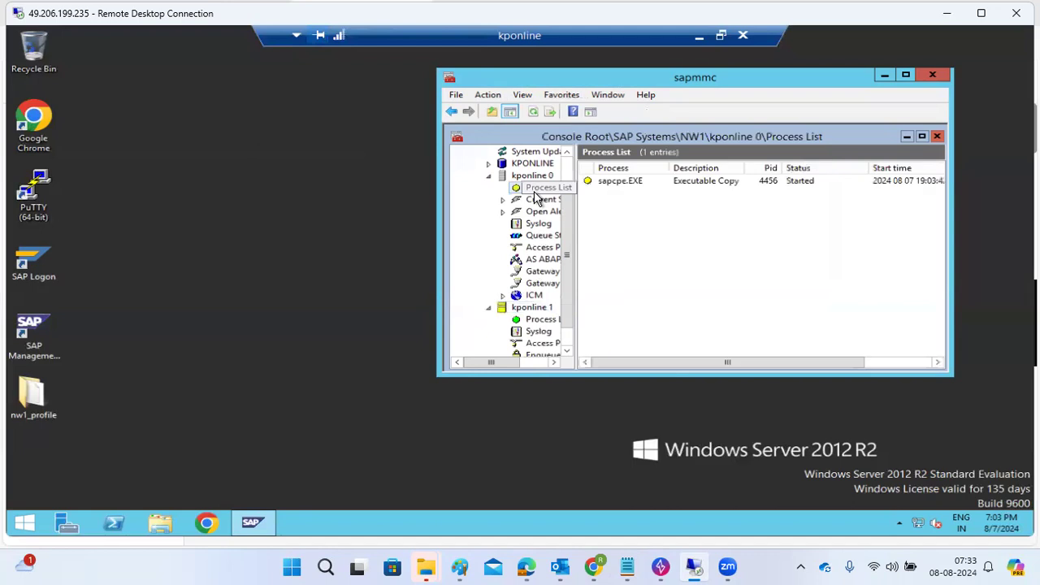
left_click(609, 186)
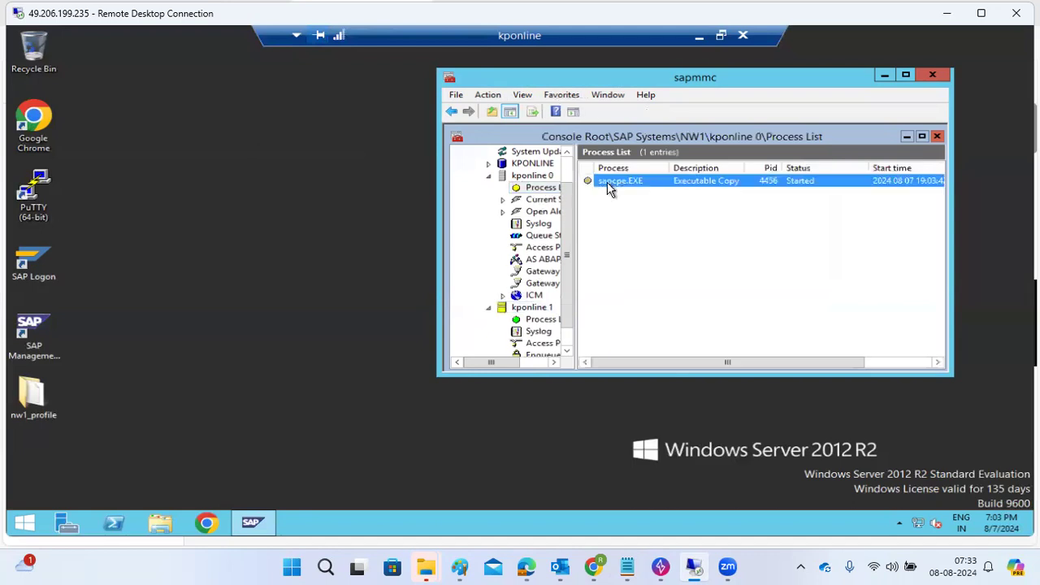
left_click(542, 201)
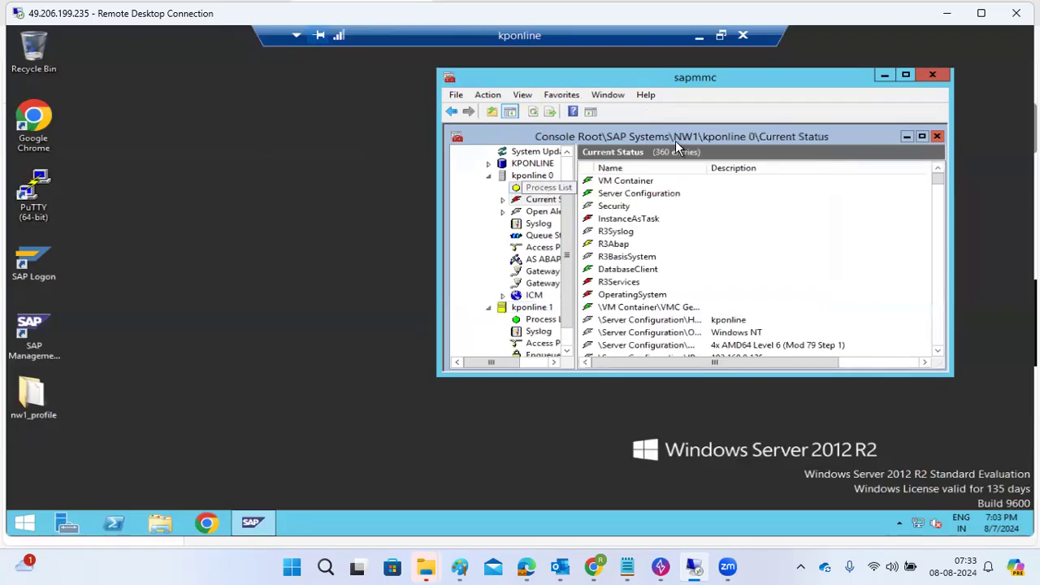
key("Up")
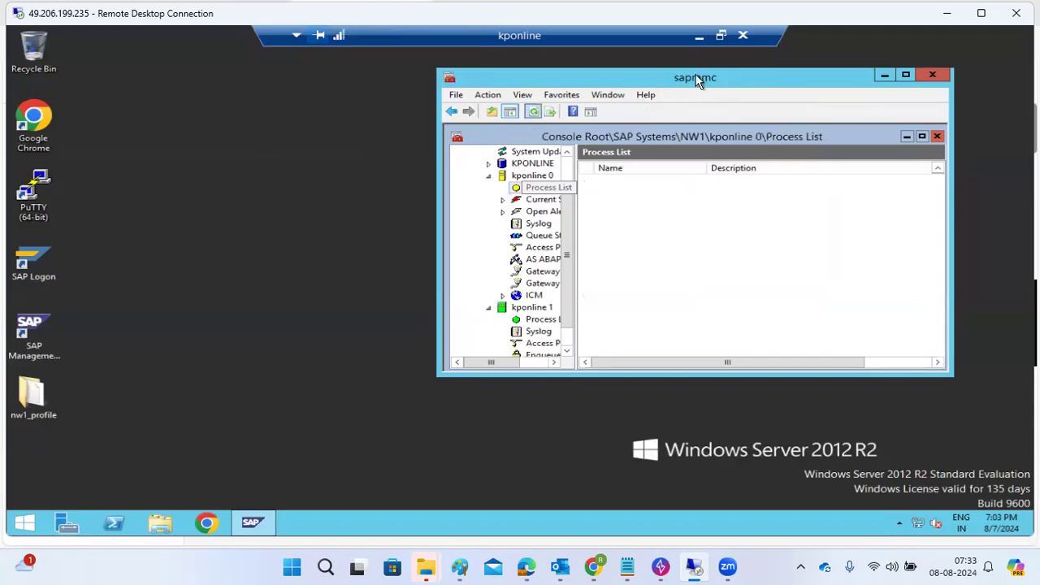
left_click(534, 113)
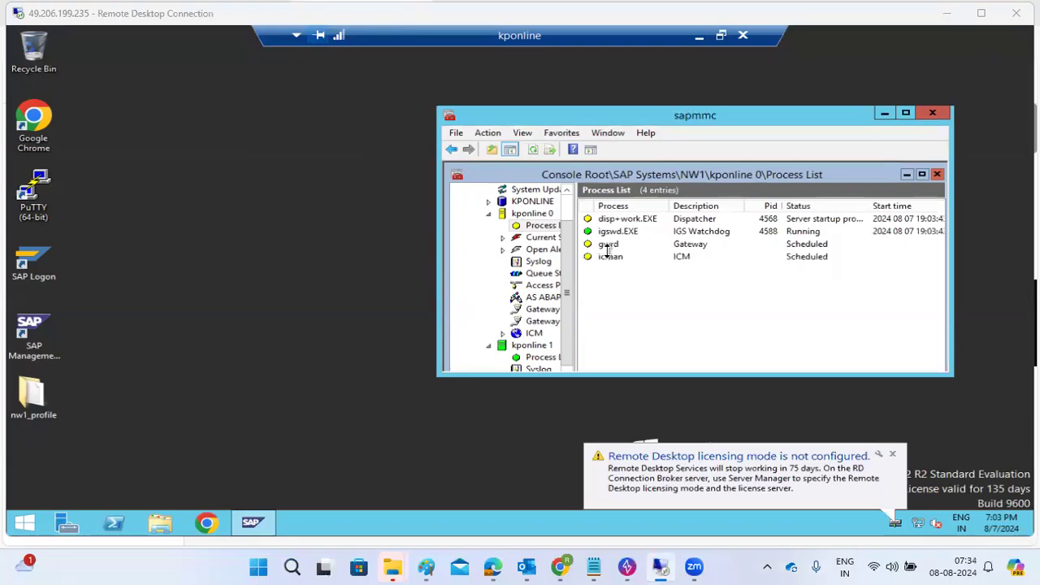
Review the developer trace of the disp+work.EXE dispatcher on kponline 0, including its patch number and shared library versions, and close it
left_click(617, 221)
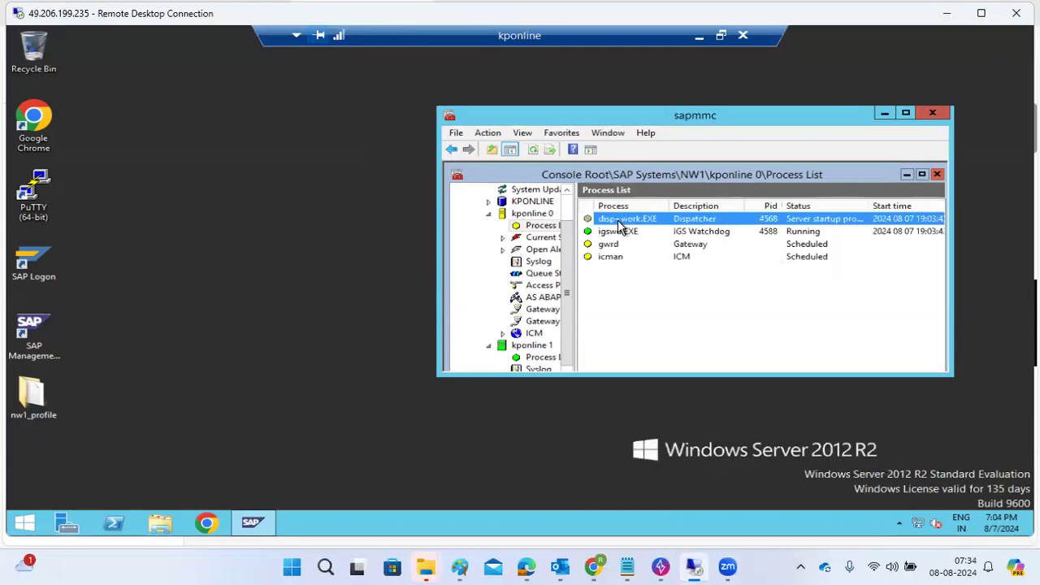
right_click(619, 222)
left_click(649, 230)
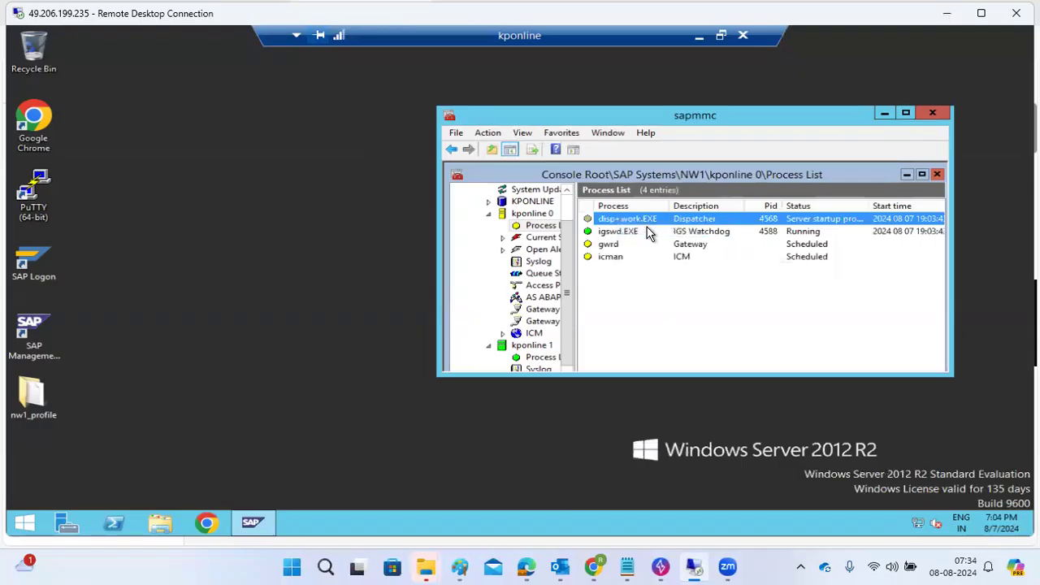
left_click_drag(638, 260, 763, 261)
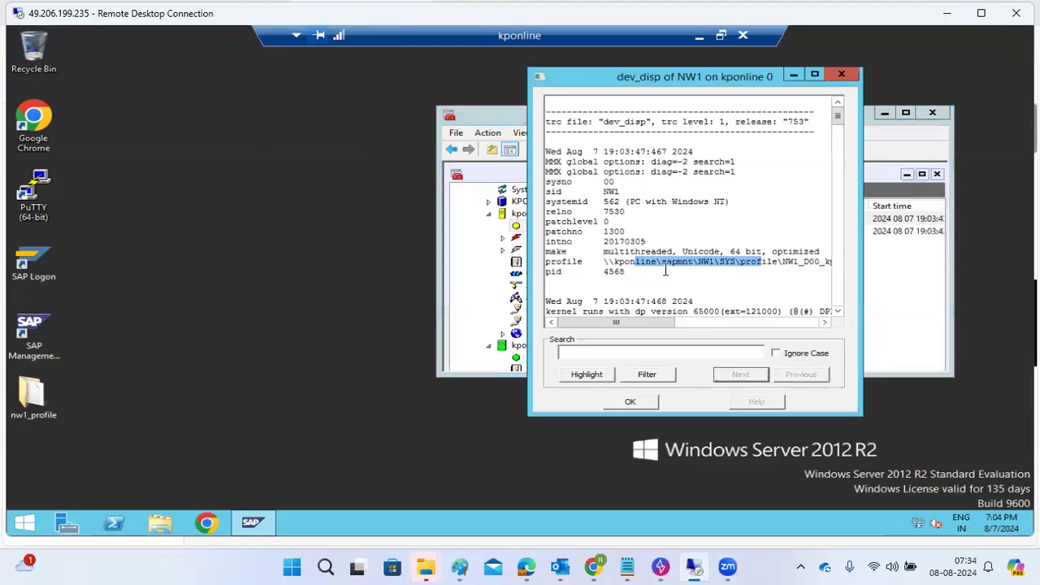
scroll(665, 269, "down", 4)
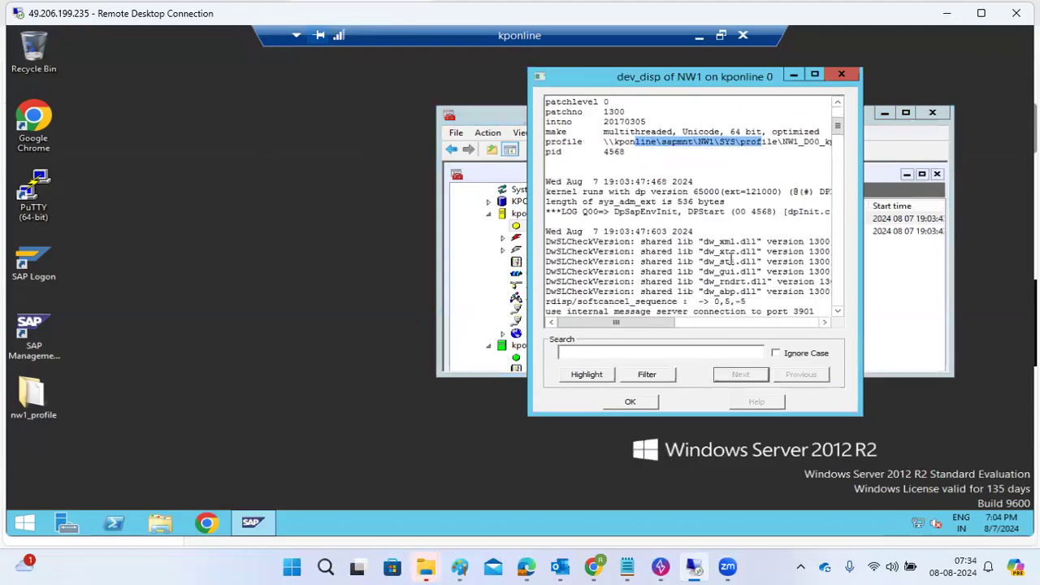
left_click_drag(708, 241, 773, 301)
scroll(773, 301, "down", 4)
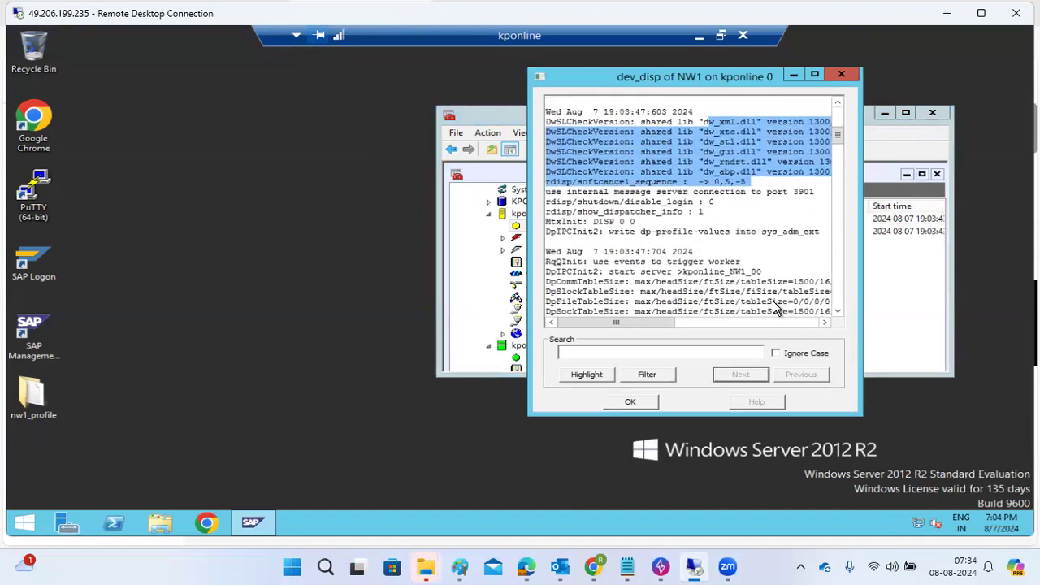
scroll(626, 213, "down", 3)
scroll(697, 262, "down", 8)
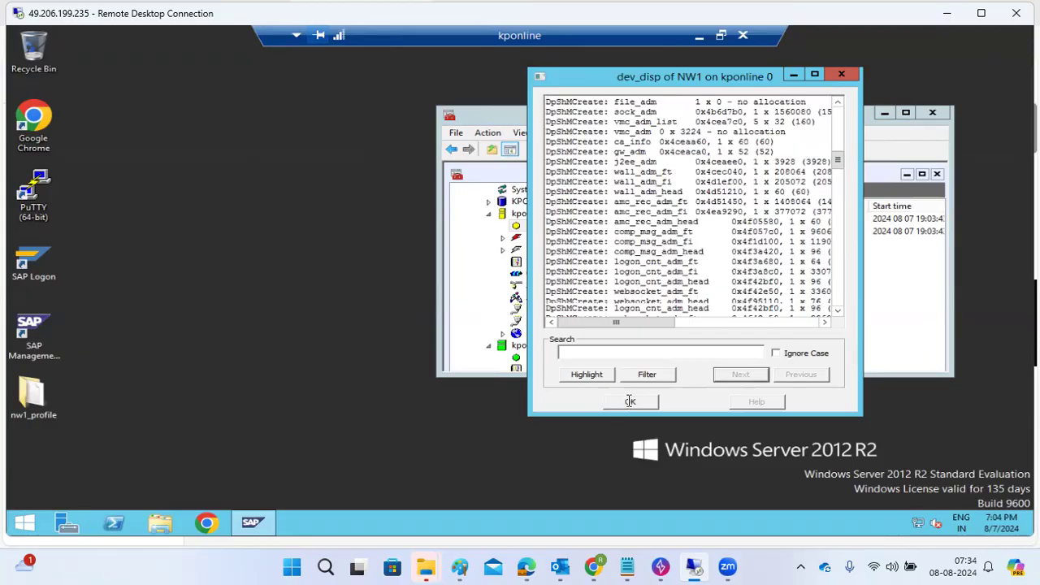
scroll(630, 401, "down", 5)
left_click(626, 402)
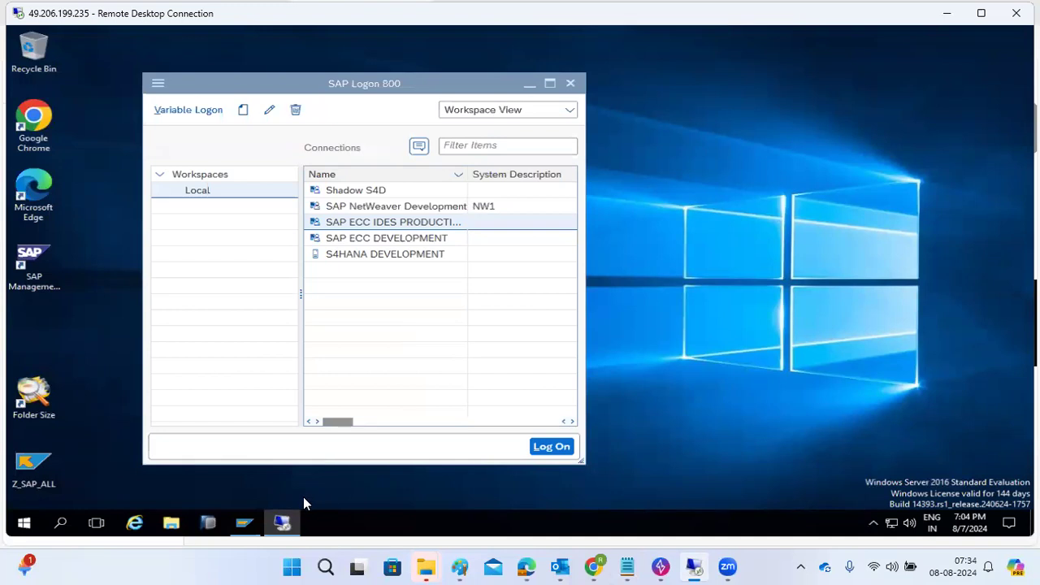
Return to the kponline remote session and cancel its automatic reconnection
left_click(291, 520)
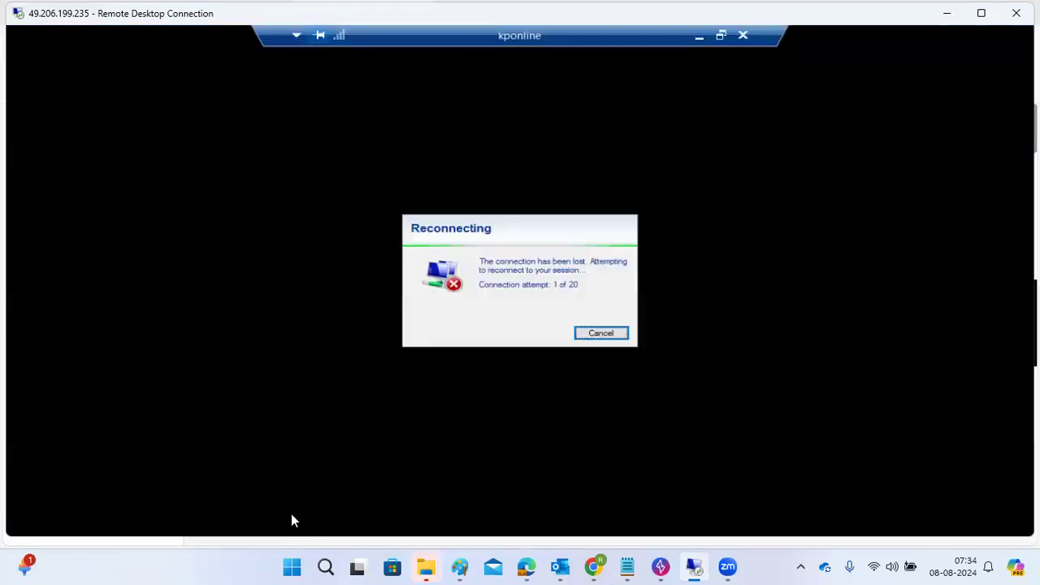
left_click(609, 334)
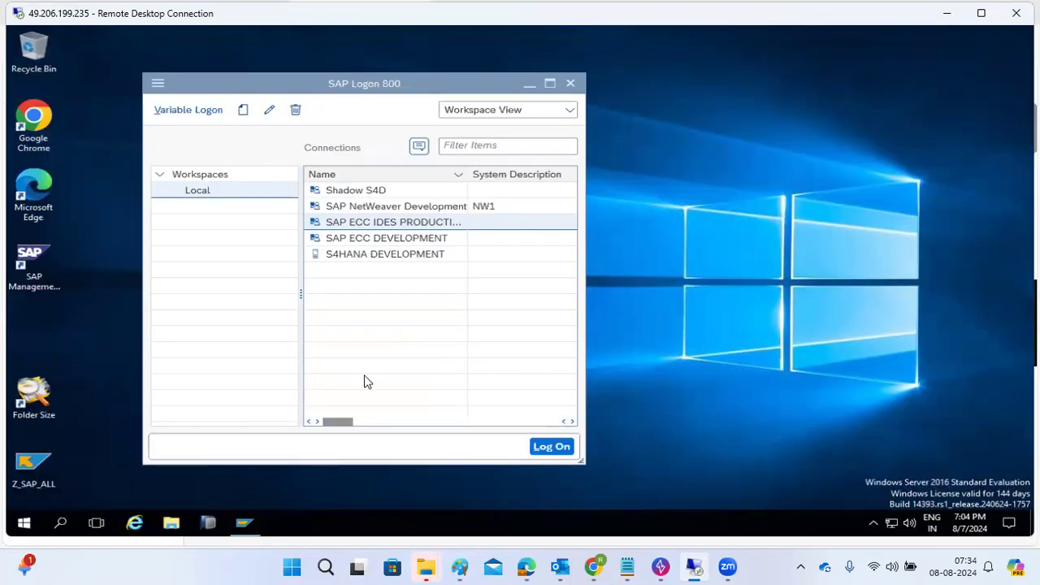
key("super+r")
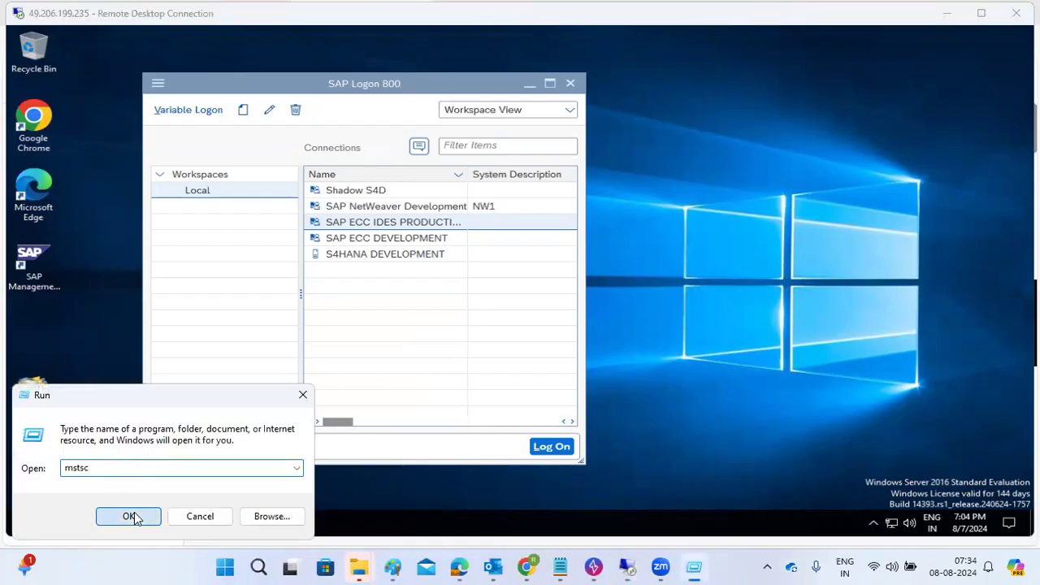
left_click(128, 515)
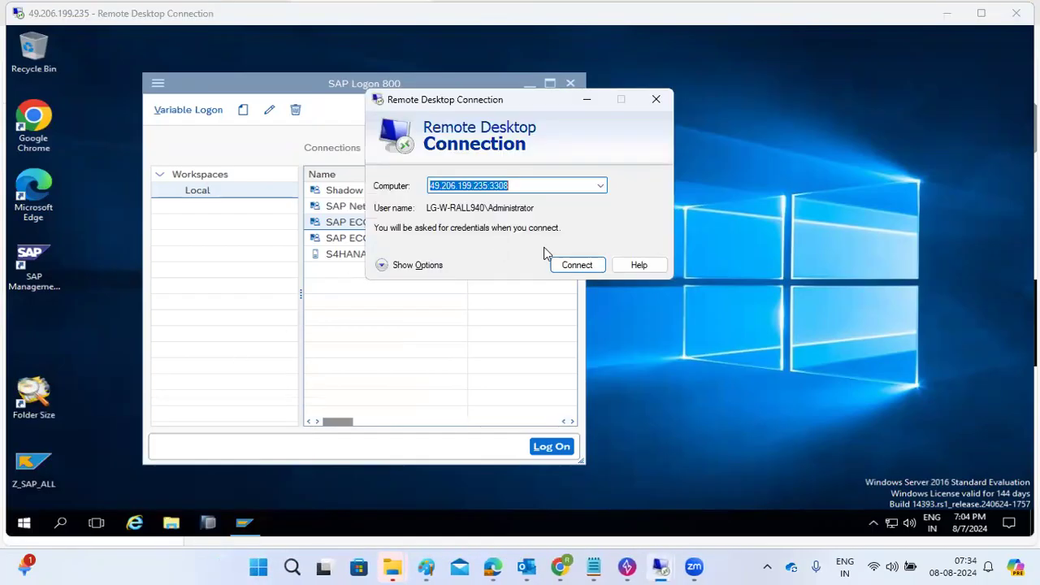
left_click(600, 185)
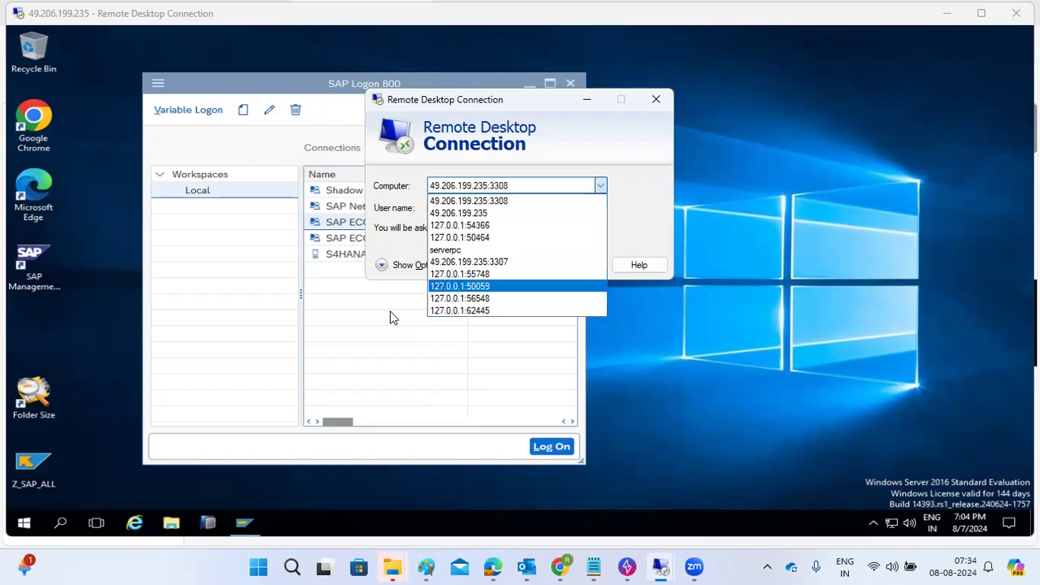
left_click(415, 288)
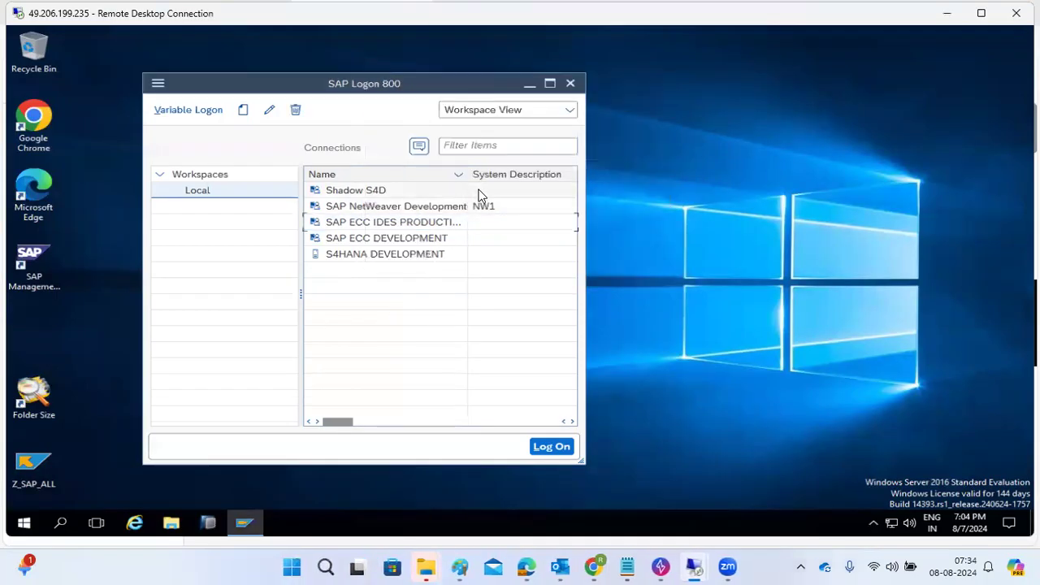
Search the remote server for mstsc, launch Remote Desktop Connection, and start a new connection to kponline
left_click(61, 522)
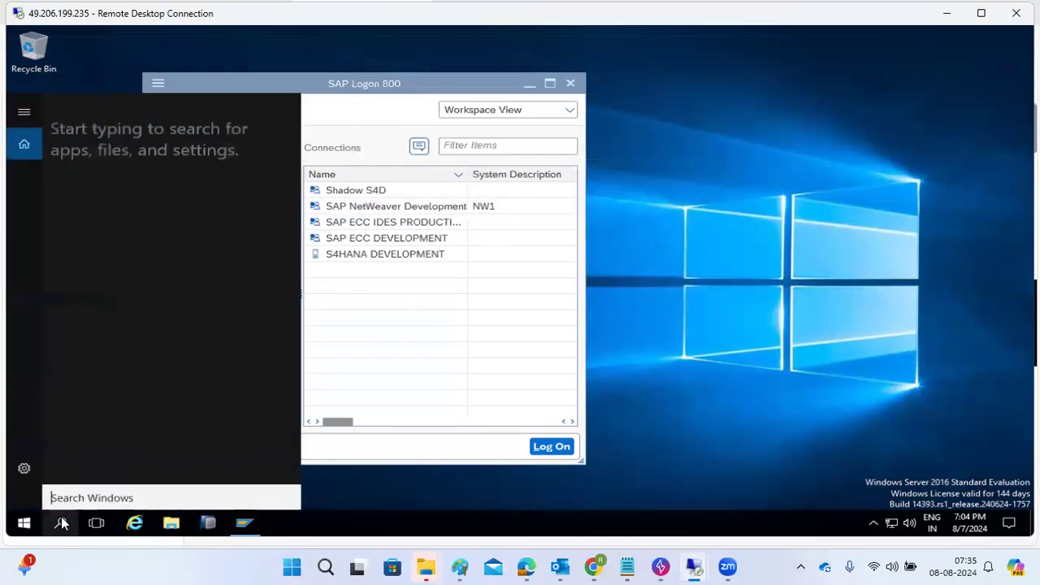
type("mstsc")
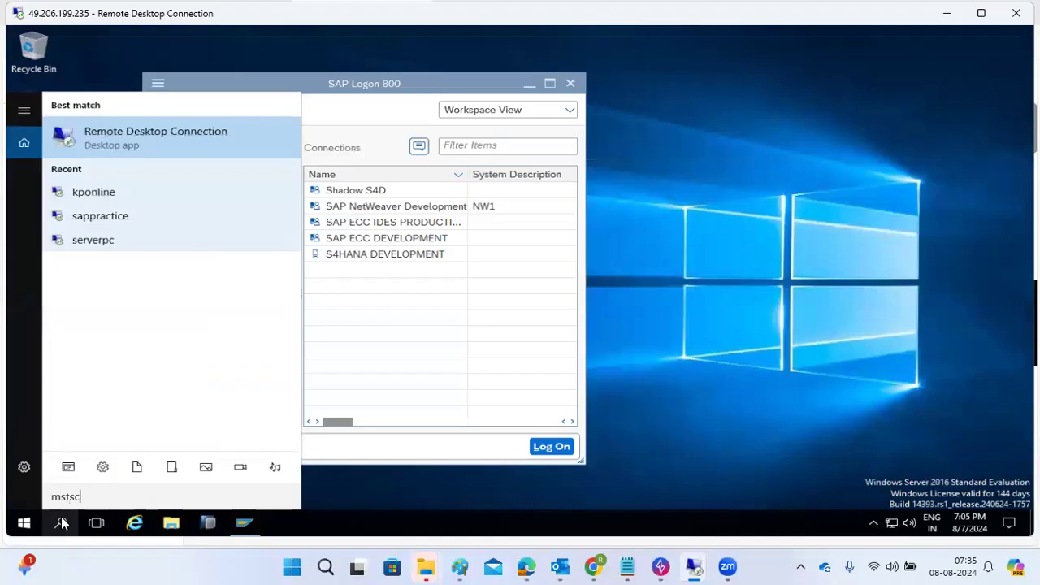
key("Return")
left_click(594, 258)
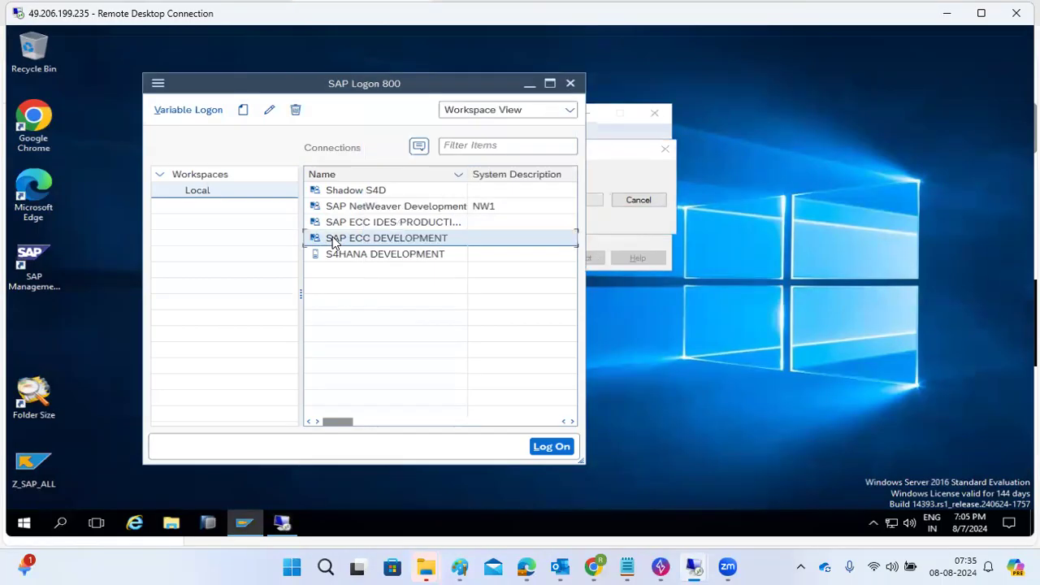
Log on to client 100 of the SAP ECC DEVELOPMENT system as basis with the account password
type("basis")
key("Tab")
key("ctrl+v")
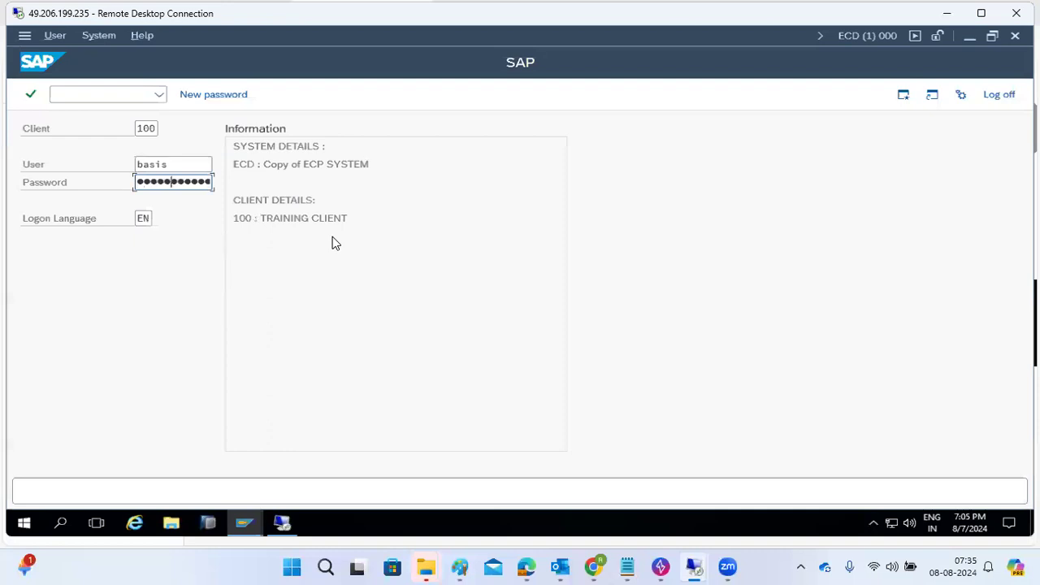
key("Return")
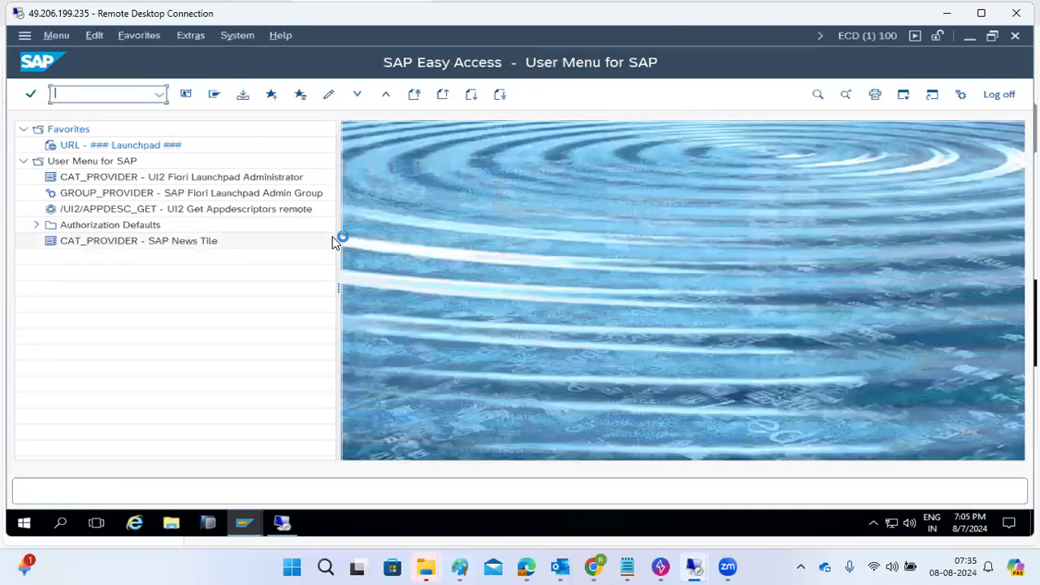
Run sm51, review the release information of AS instance kponline1_ECD_02, including its kernel release and DBSL patch number, and return to SAP Easy Access
type("sm51")
key("Return")
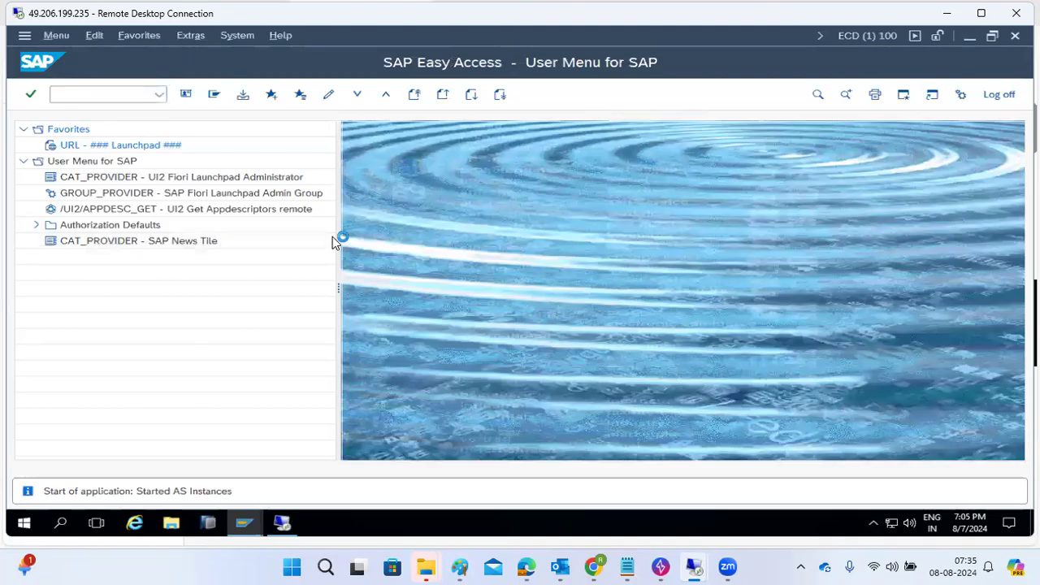
left_click(324, 102)
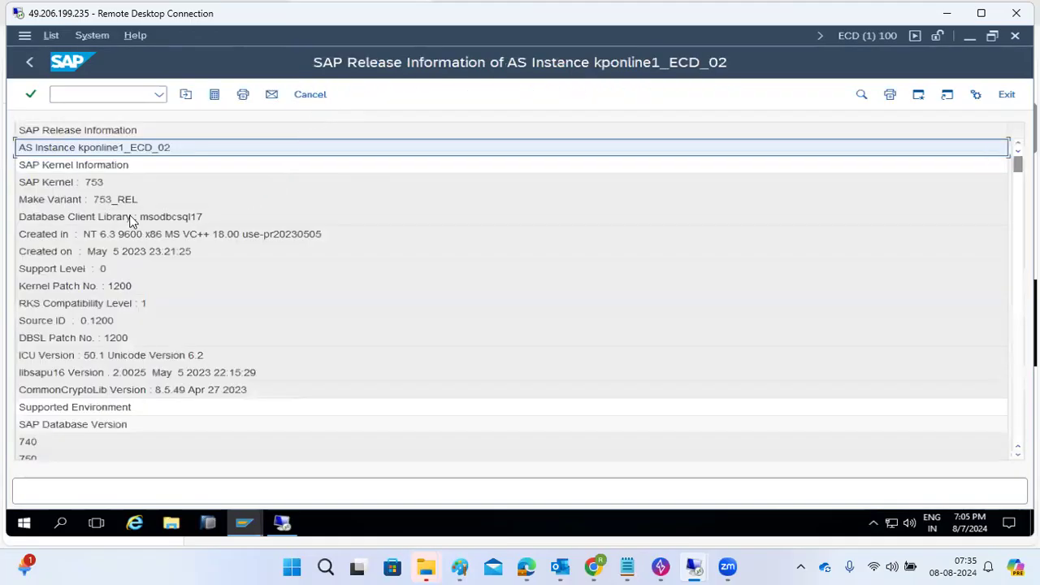
left_click(94, 187)
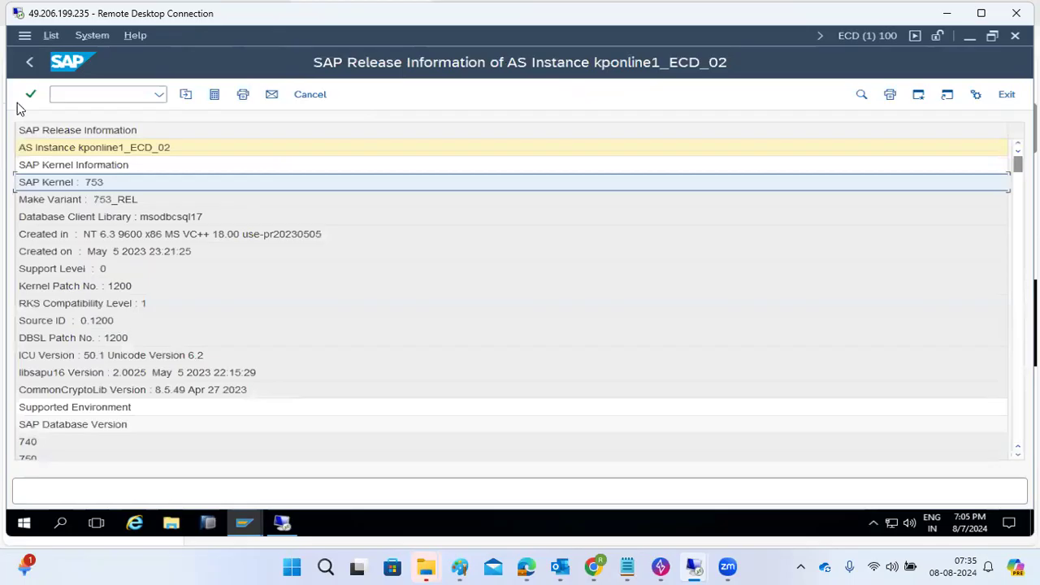
left_click(101, 344)
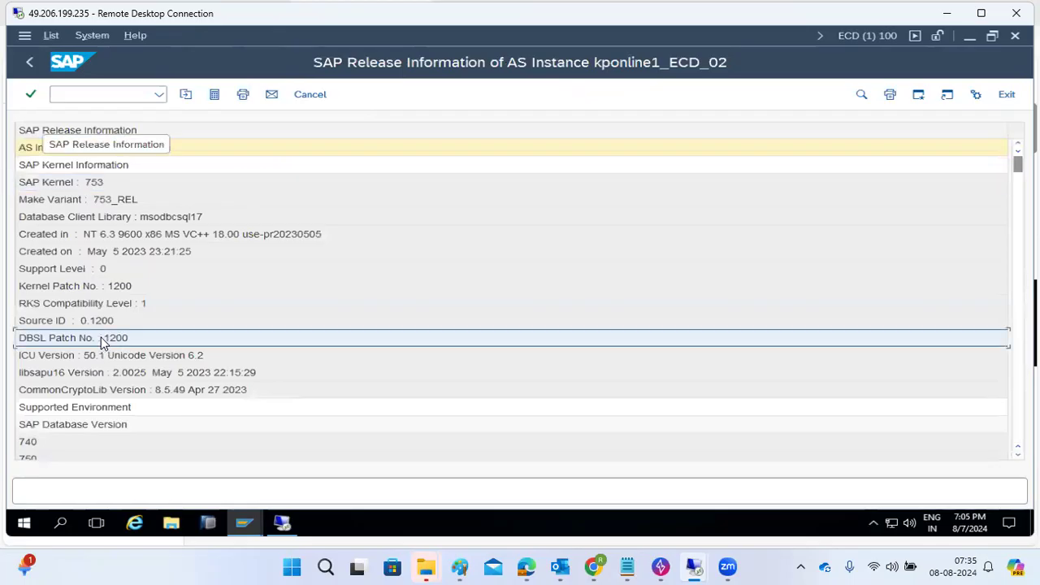
left_click(29, 64)
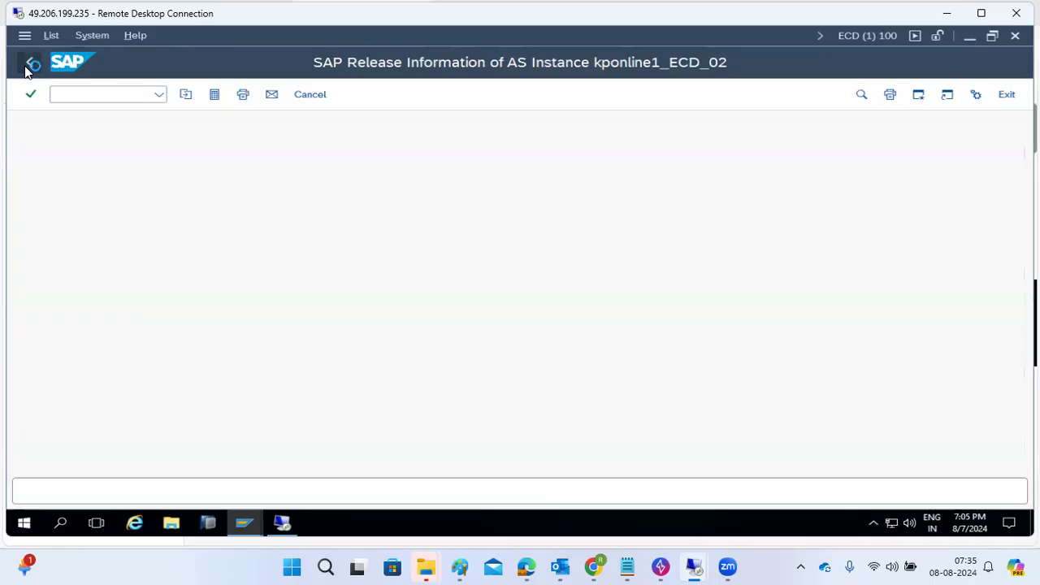
left_click(26, 65)
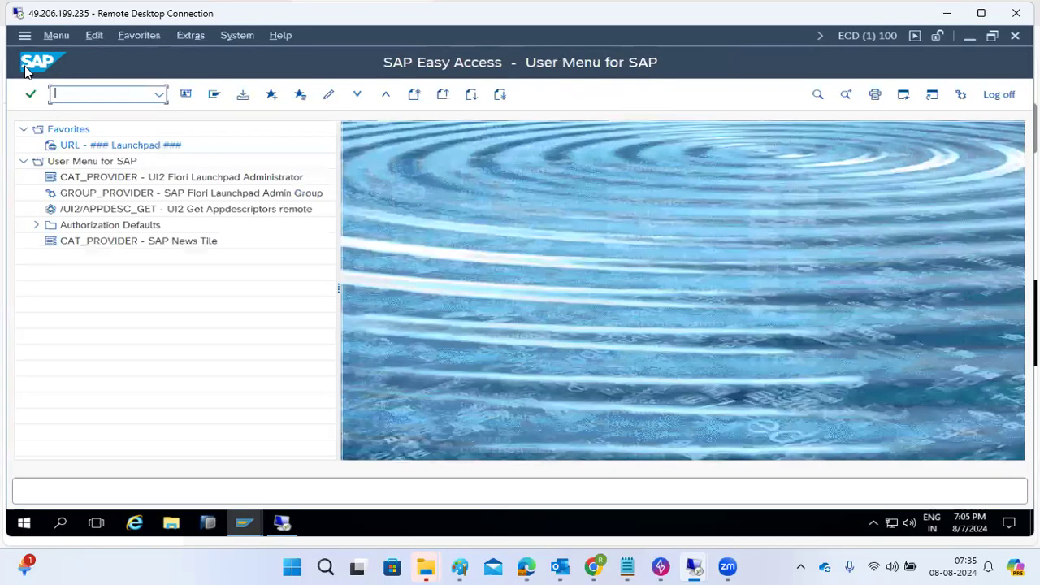
Run st22, review today's runtime errors, and leave the error list
type("st22")
key("Return")
left_click(203, 164)
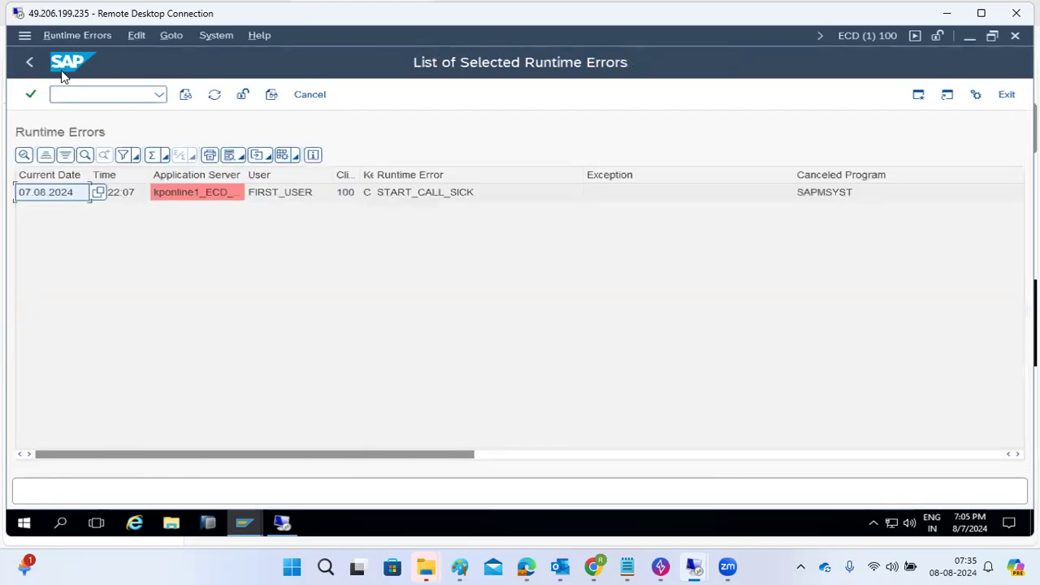
left_click(29, 61)
Check the system log with transaction sm21 and return to the SAP Easy Access menu
left_click(97, 96)
type("/nsm21")
key("Return")
left_click(31, 63)
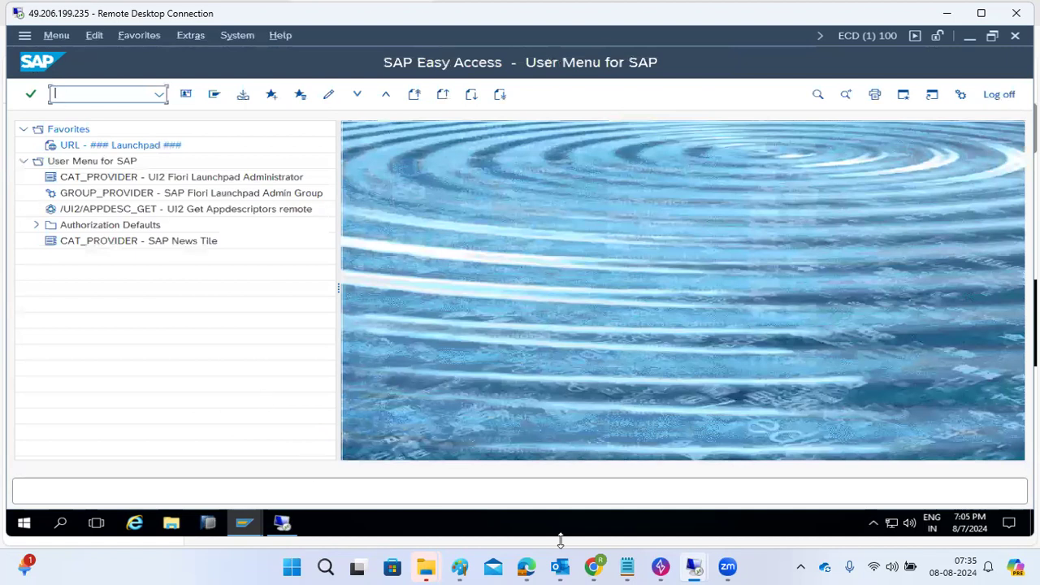
Switch to the kernel upgrade notes in Paint and add a text box below the directory paths reading "./saproot.sh SID from kernel"
left_click(460, 568)
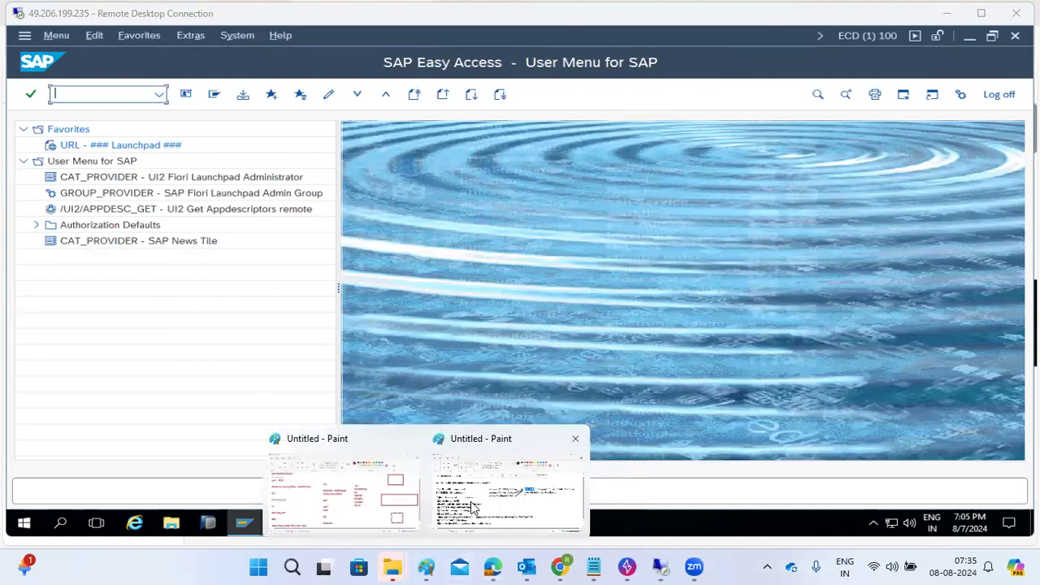
left_click(472, 508)
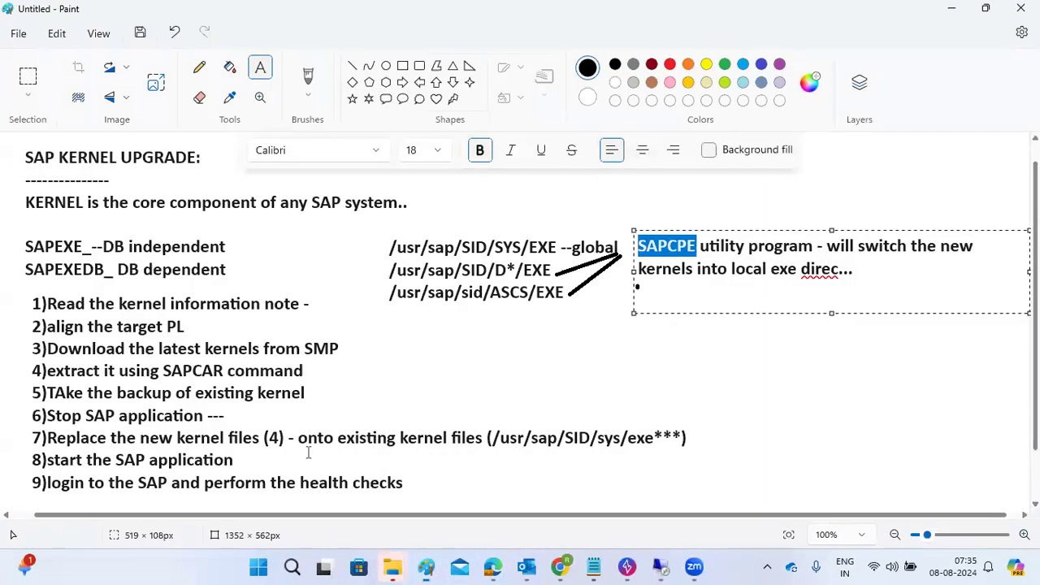
left_click(530, 357)
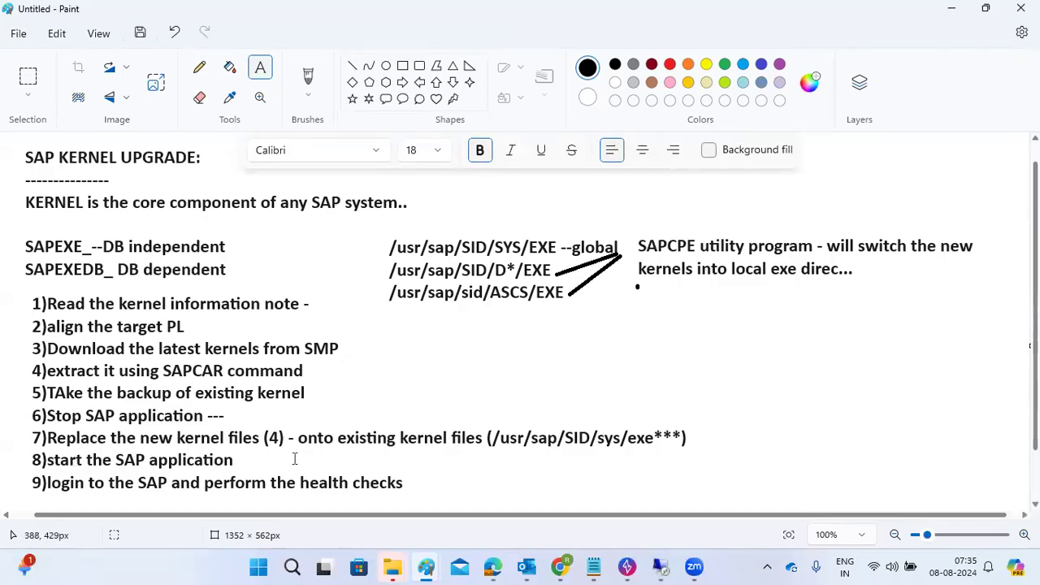
mouse_move(390, 325)
left_mouse_down()
mouse_move(497, 355)
mouse_move(899, 418)
mouse_move(1032, 424)
left_mouse_up()
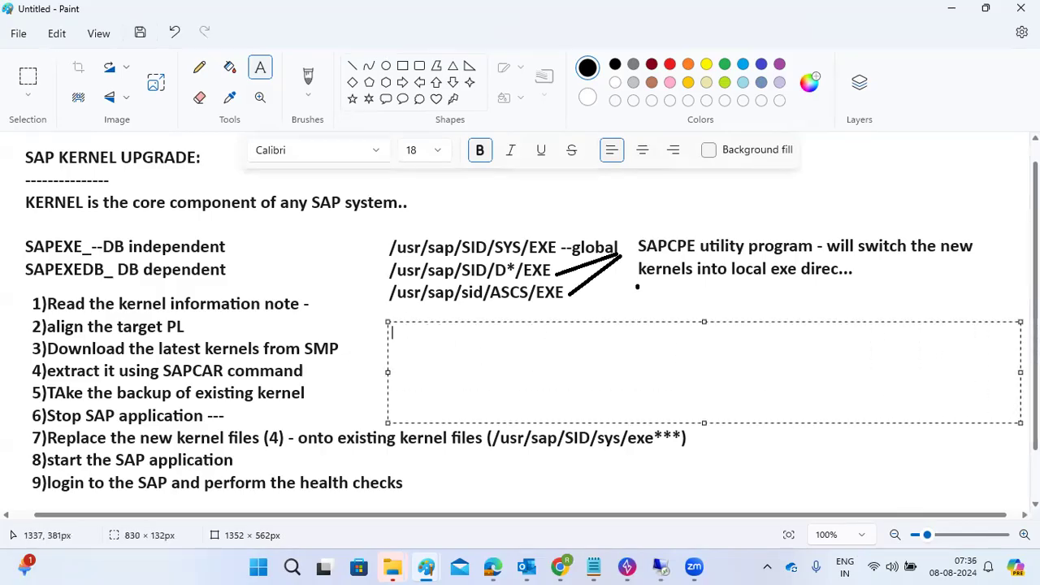
type("./saproot.sh  ")
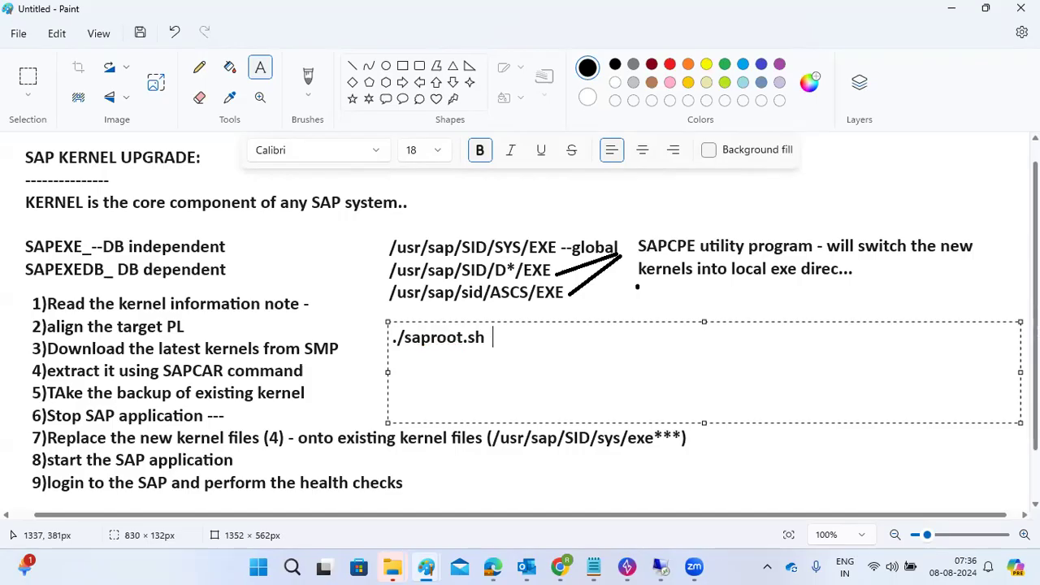
type("SID from ke")
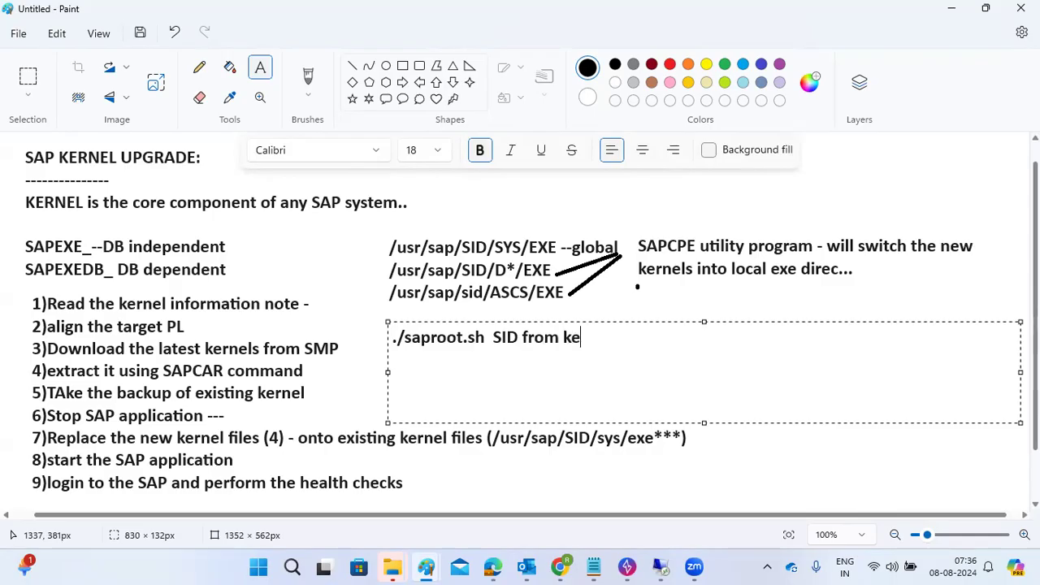
key("BackSpace")
key("BackSpace")
type("kernel")
key("BackSpace")
type("el")
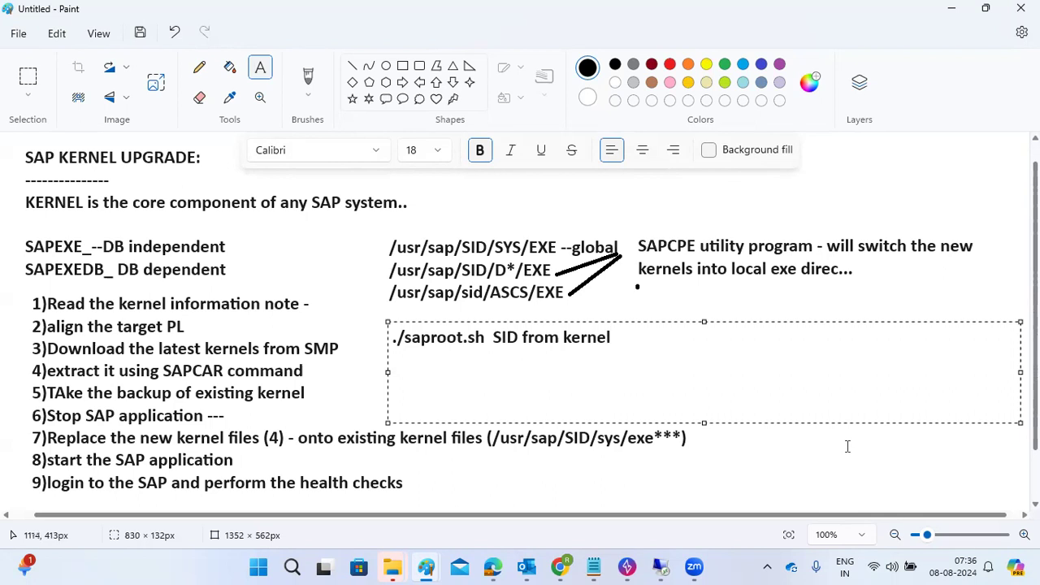
Extend the saproot.sh note with "-it will correctly set the permissions ,groups ,etc.." and highlight the whole line
left_click_drag(525, 340, 390, 333)
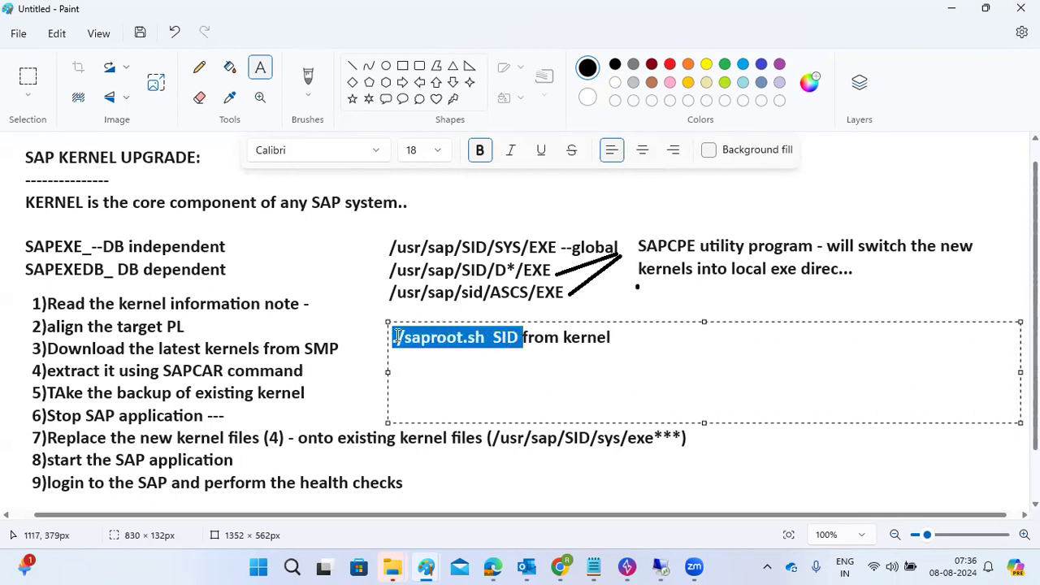
left_click(626, 338)
type("-")
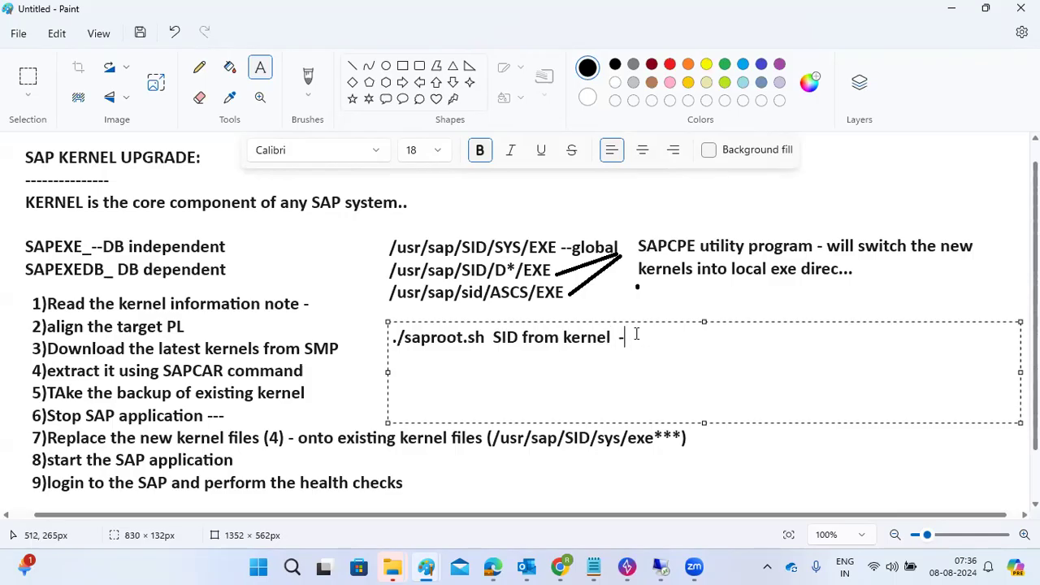
type("it will correc")
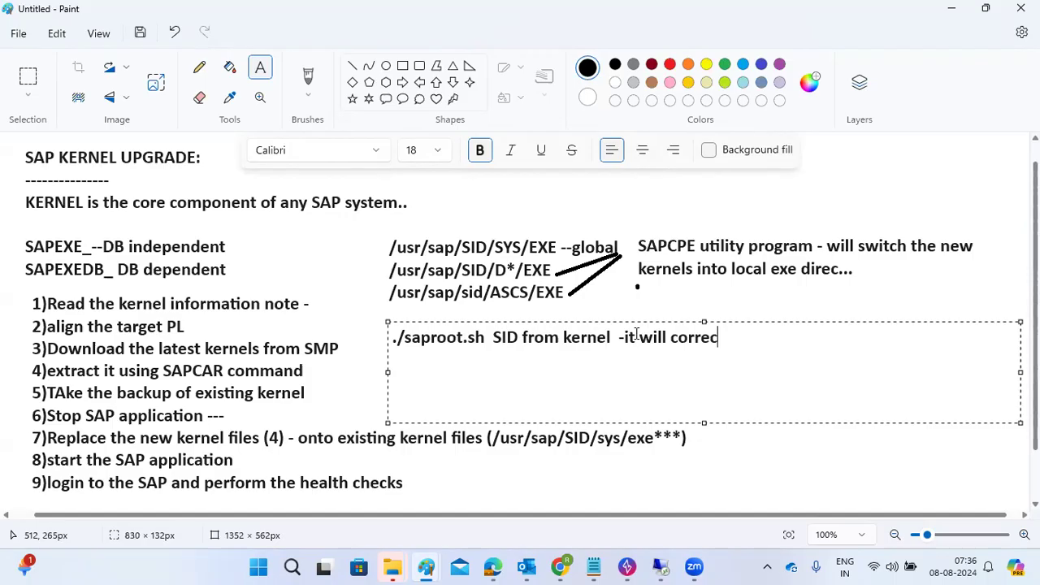
type("tly set the")
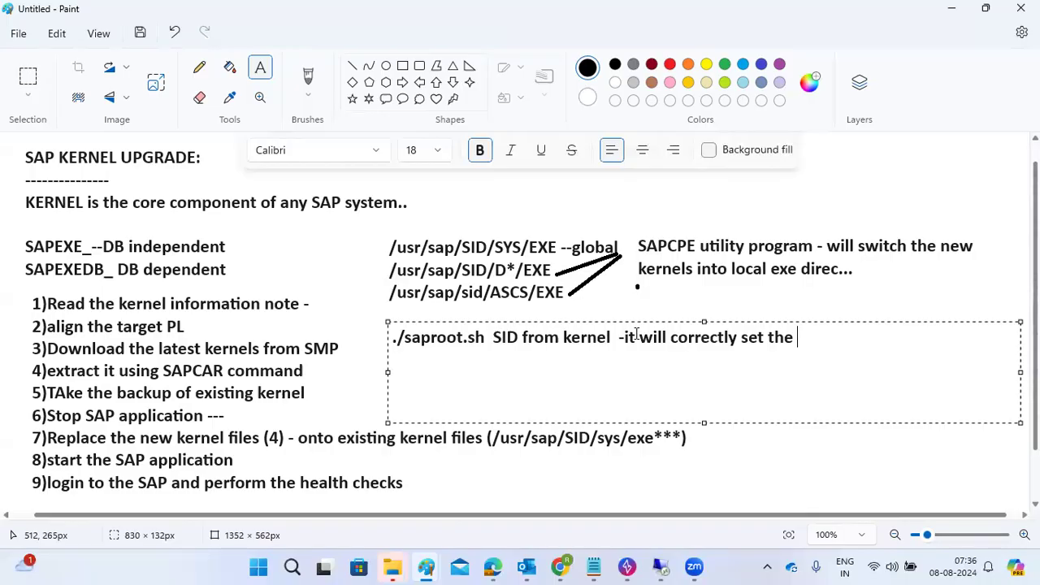
type("permissions ,groups ")
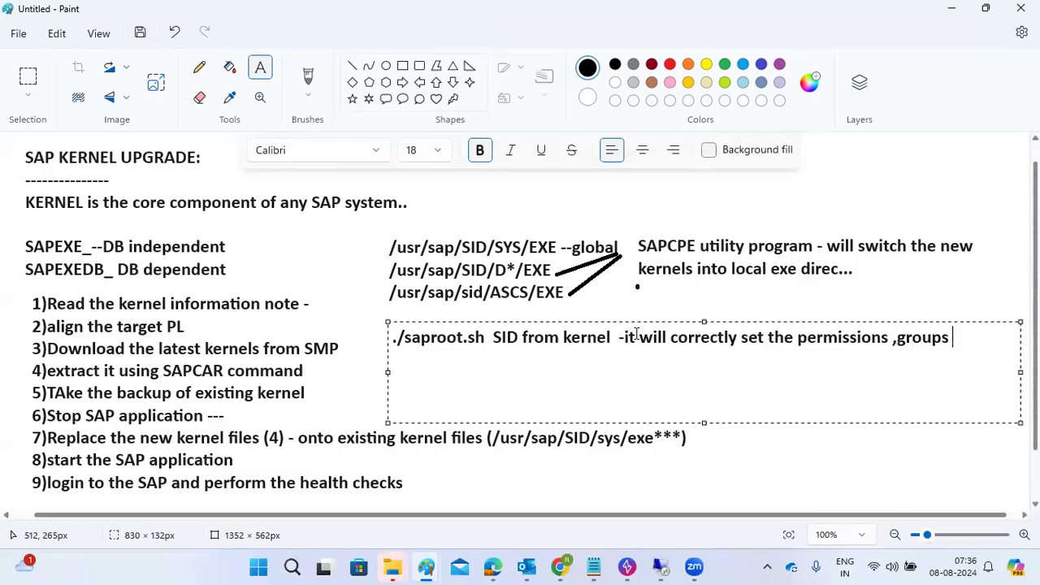
type(",etc..")
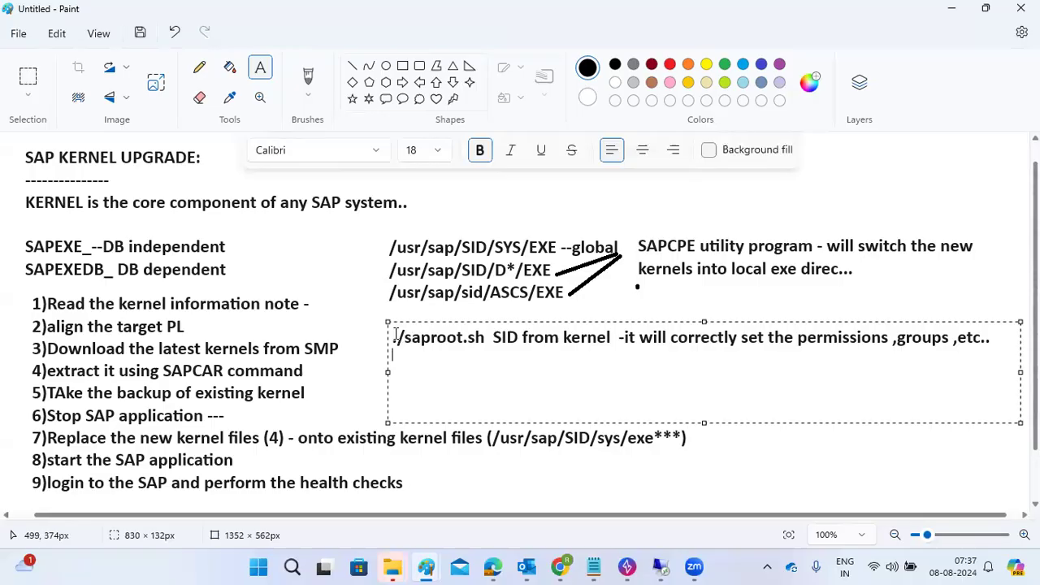
left_click_drag(394, 336, 984, 341)
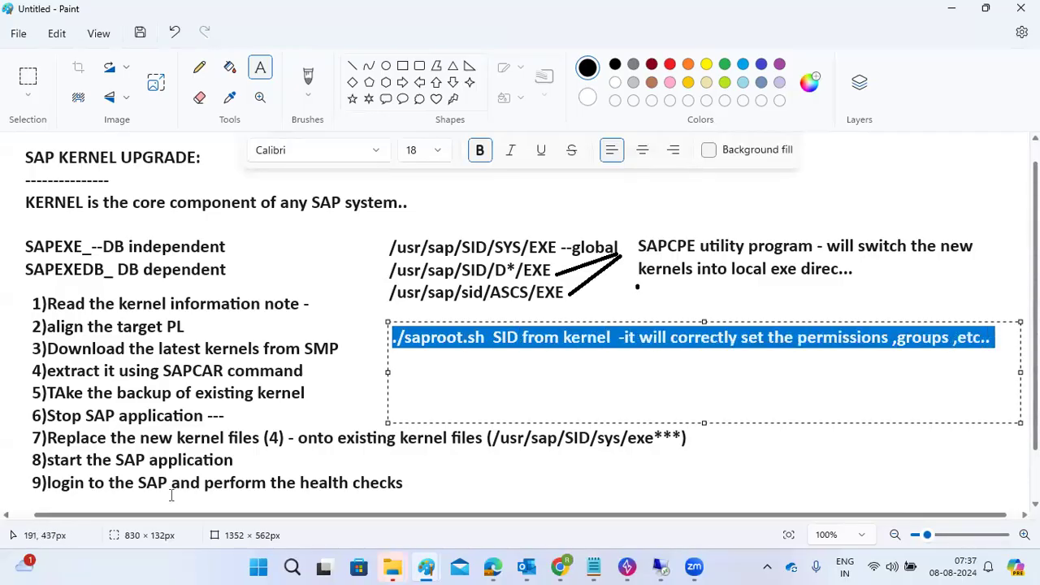
Return to the remote server, cancel the pending kponline connection, and retry the Remote Desktop connection before cancelling it too
mouse_move(627, 566)
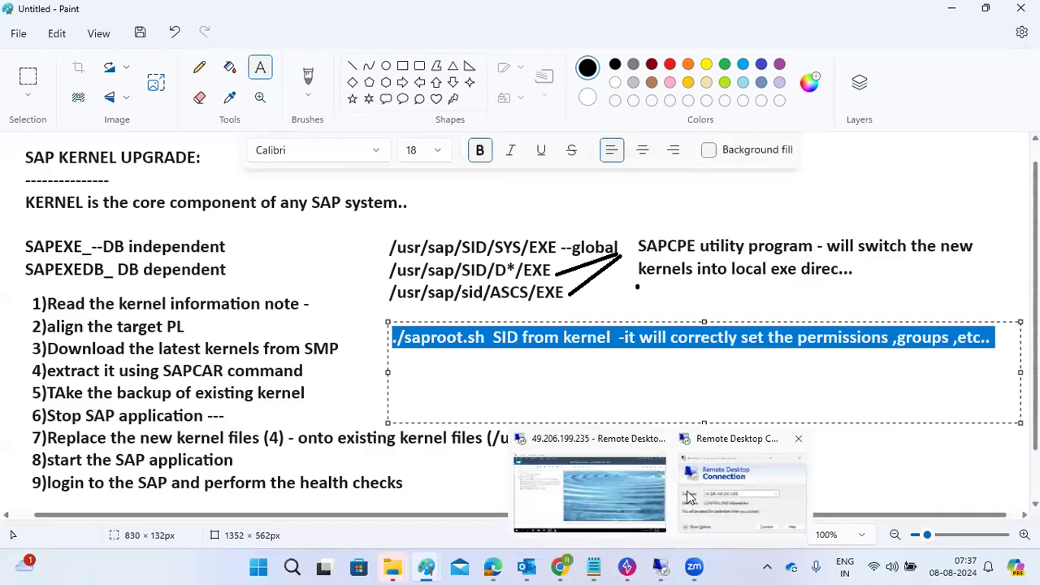
left_click(584, 492)
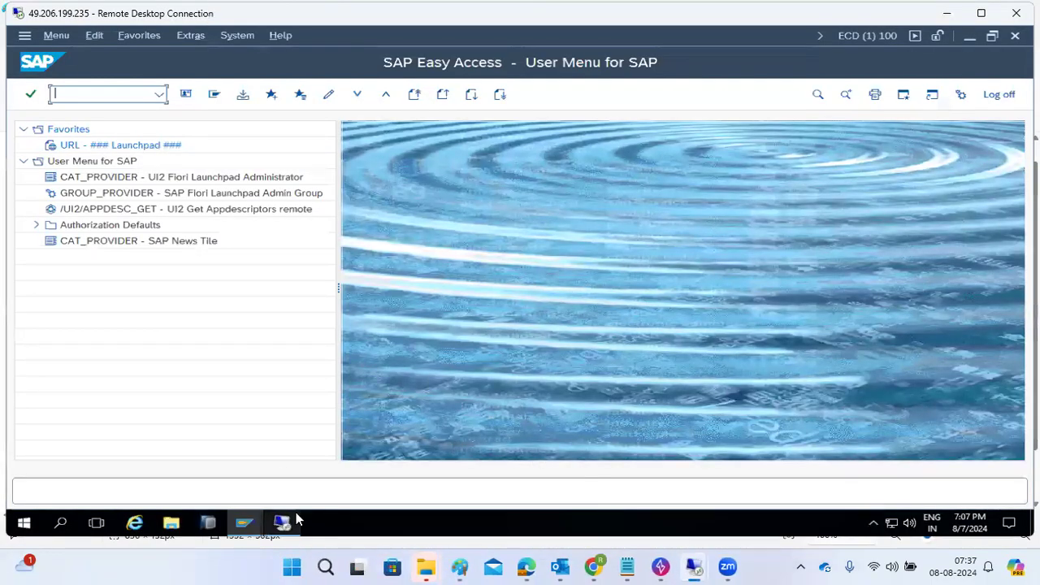
left_click(291, 522)
left_click(641, 200)
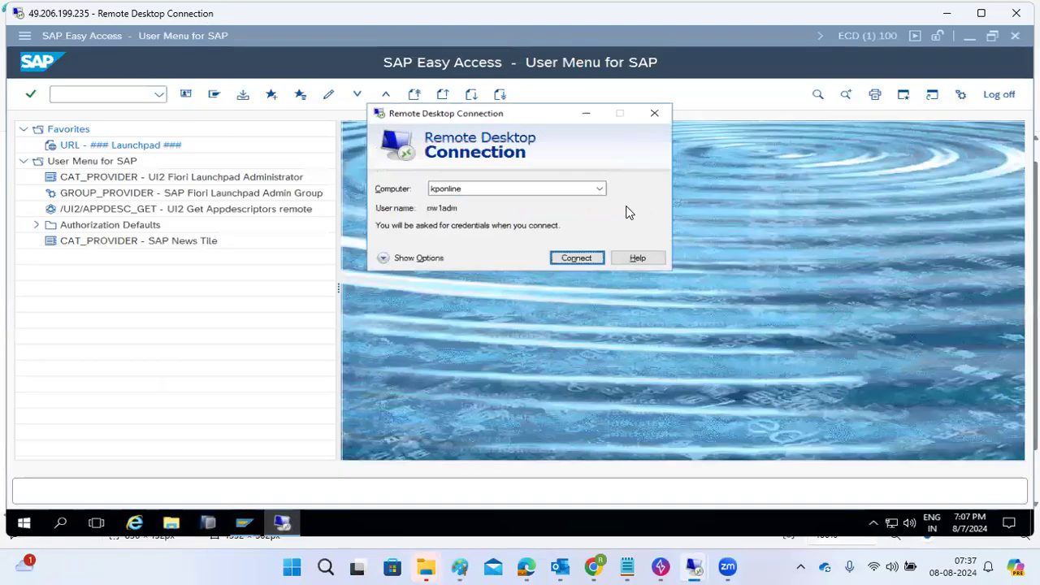
left_click(576, 260)
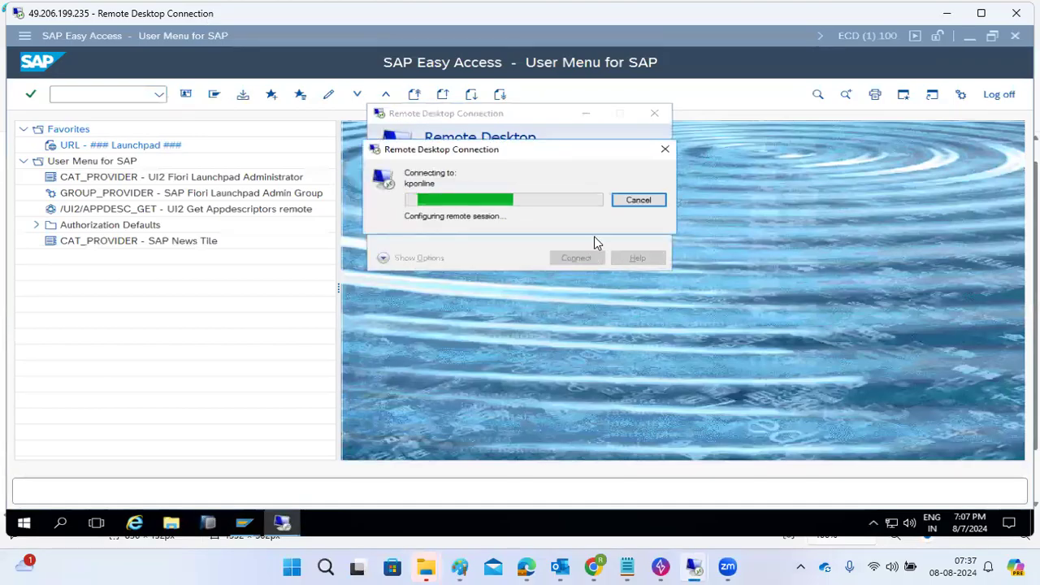
left_click(640, 202)
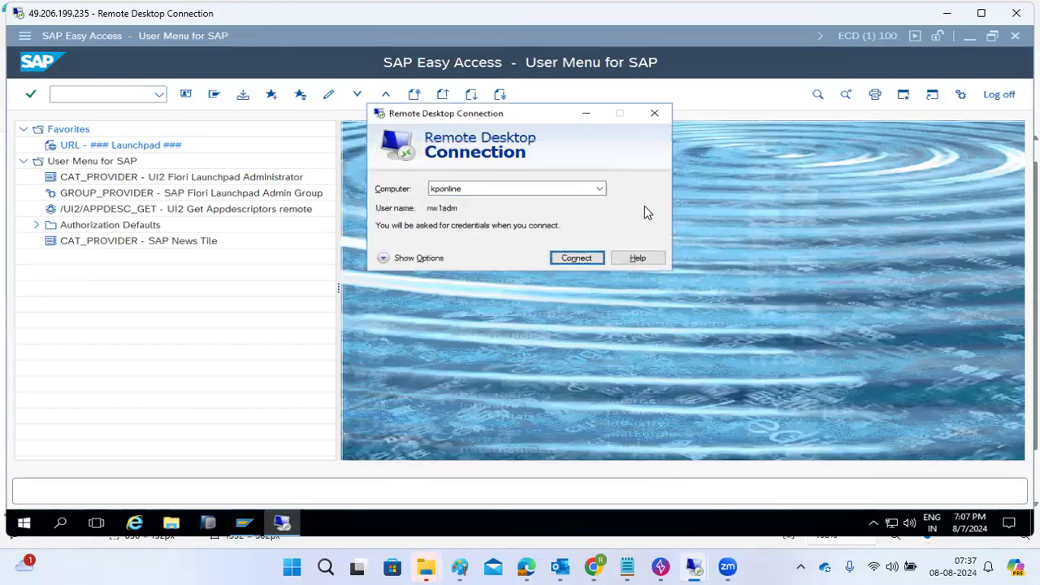
Start the SAP NetWeaver Development (NW1) connection from SAP Logon, close the Remote Desktop Connection window for kponline, and minimize the remote session
left_click(248, 523)
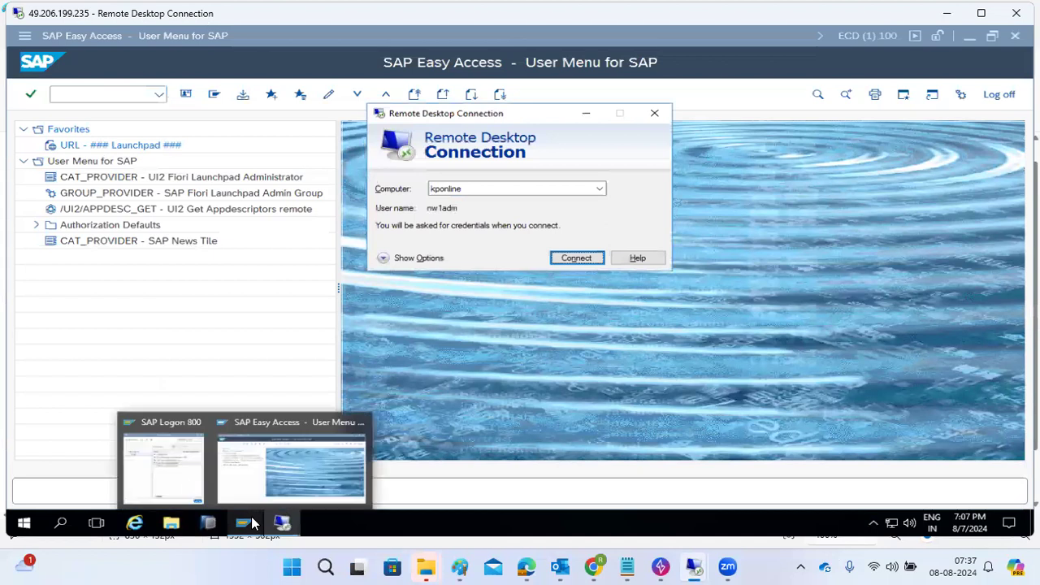
left_click(177, 478)
left_click(362, 208)
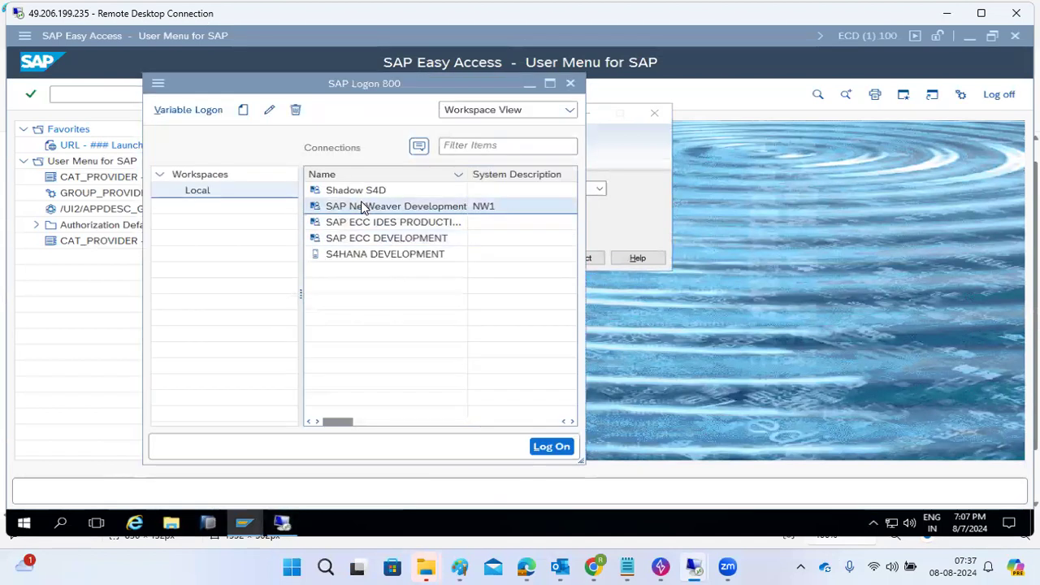
double_click(362, 208)
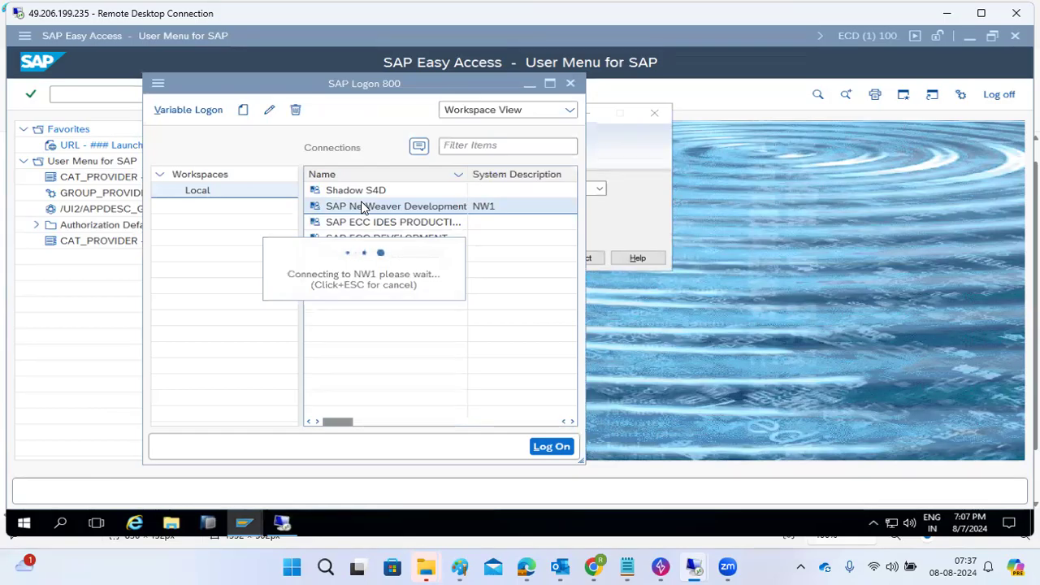
left_click(643, 152)
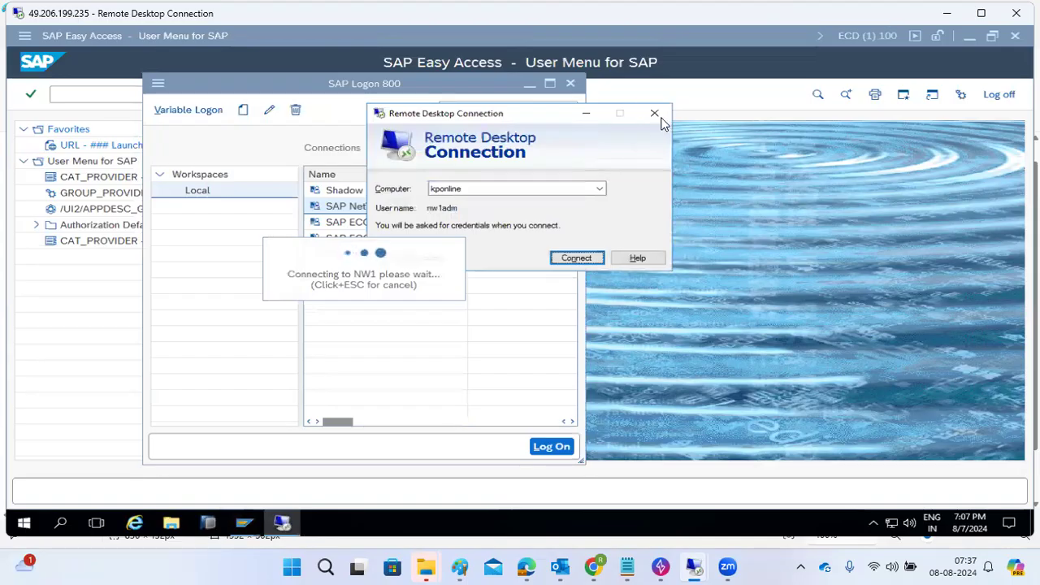
left_click(655, 113)
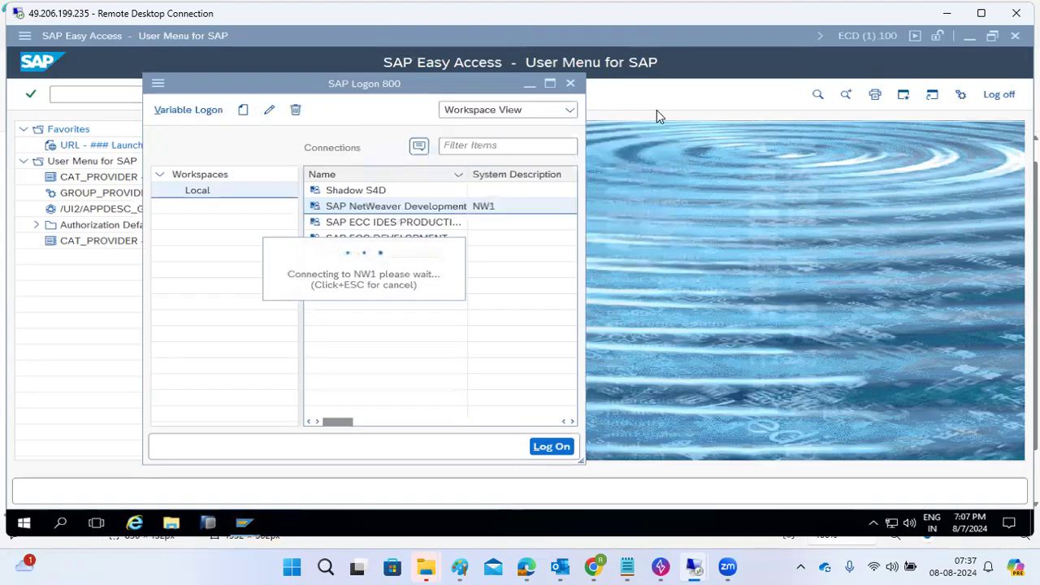
left_click(943, 15)
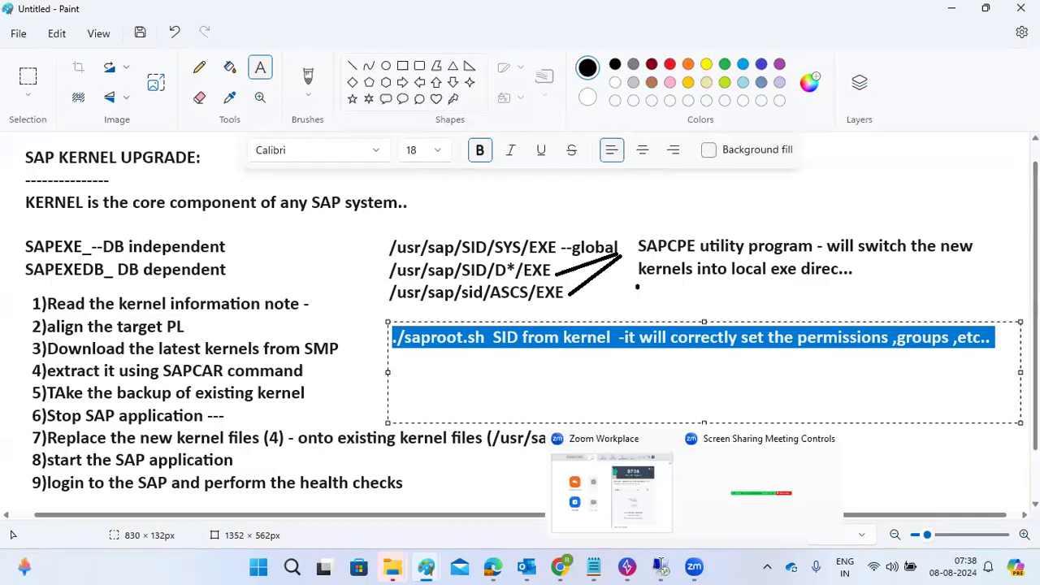
Bring the minimized 49.206.199.235 remote session with SAP Logon back to the front
mouse_move(660, 566)
left_click(695, 516)
left_click(573, 265)
left_click(661, 267)
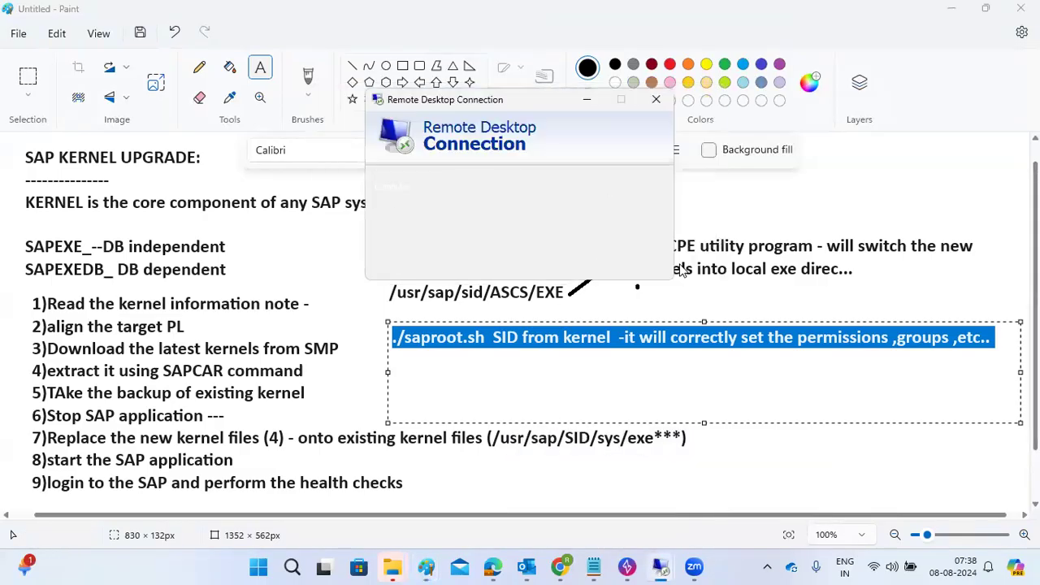
left_click(500, 487)
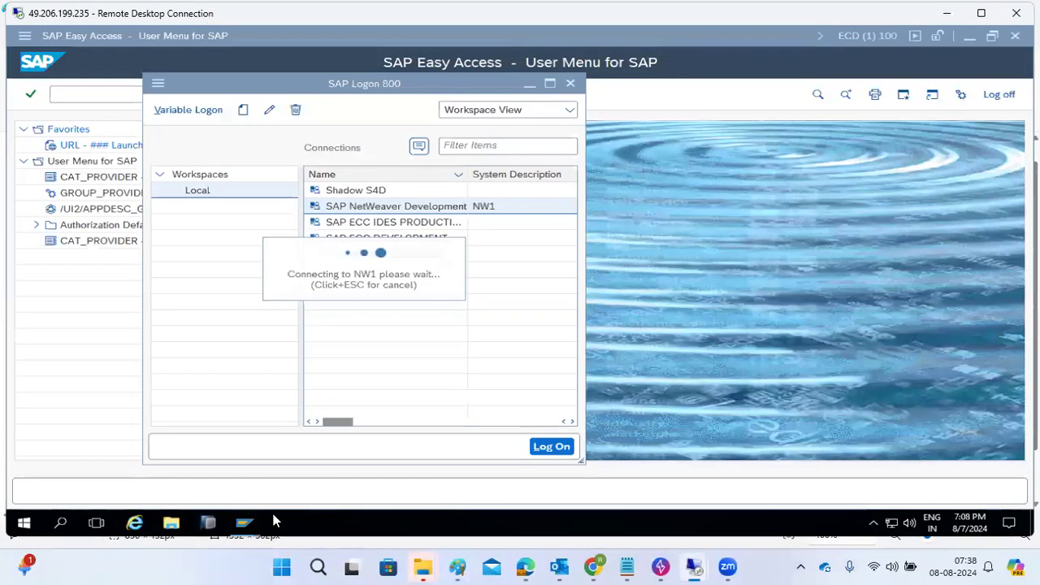
left_click(61, 524)
type("mstsc")
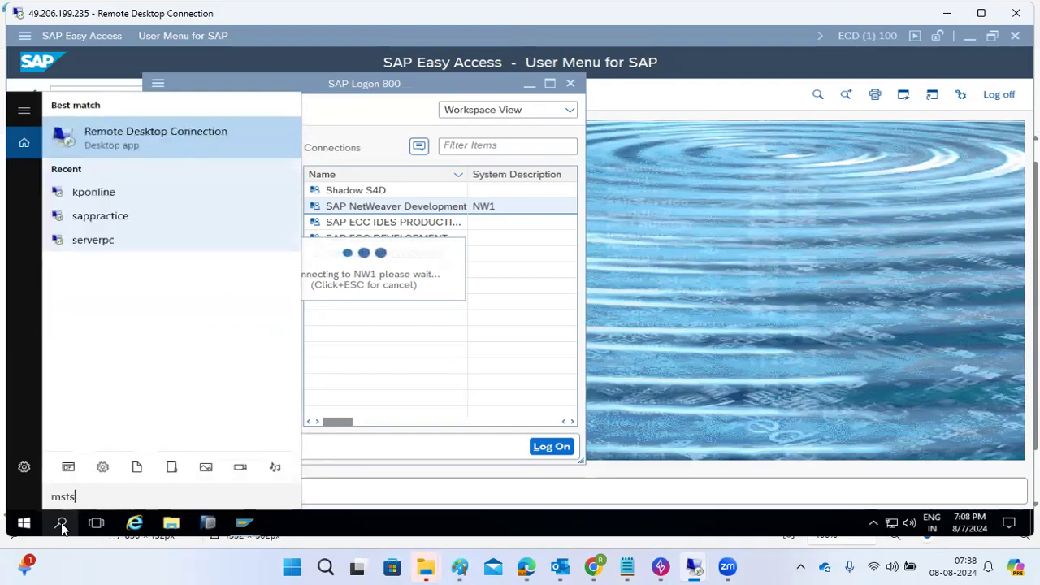
key("Return")
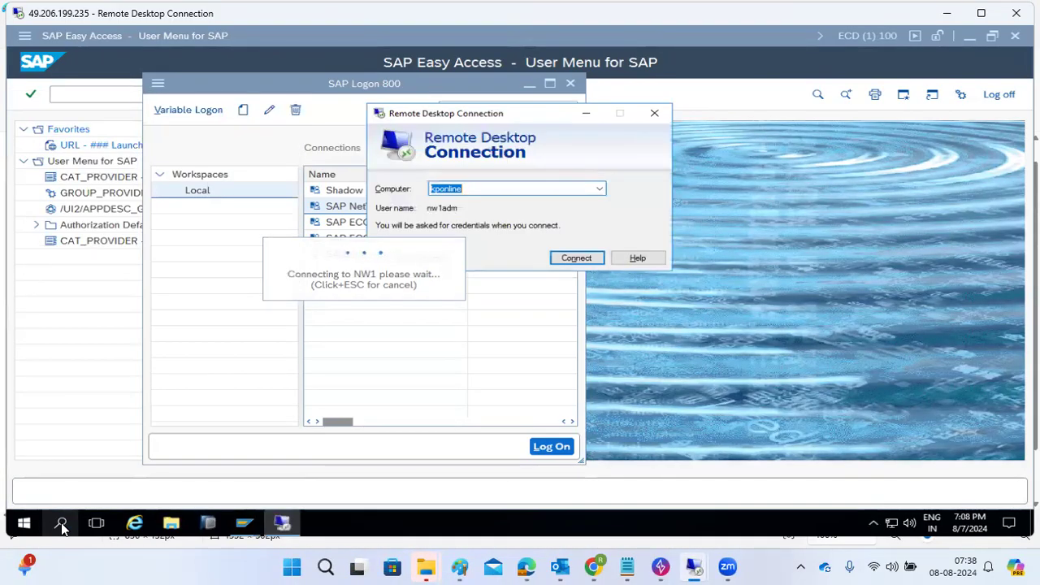
left_click(569, 260)
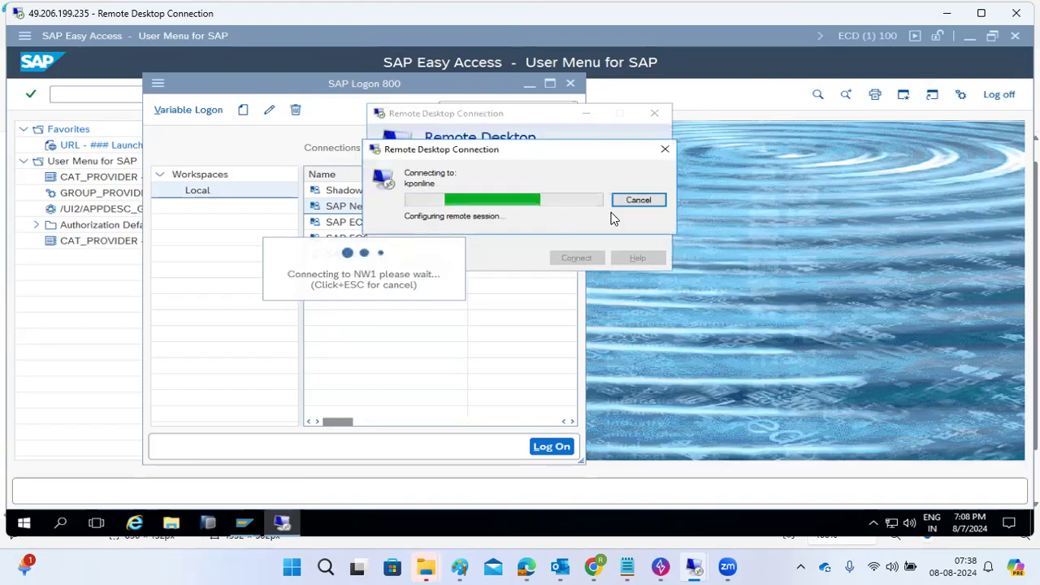
left_click(641, 200)
left_click(655, 115)
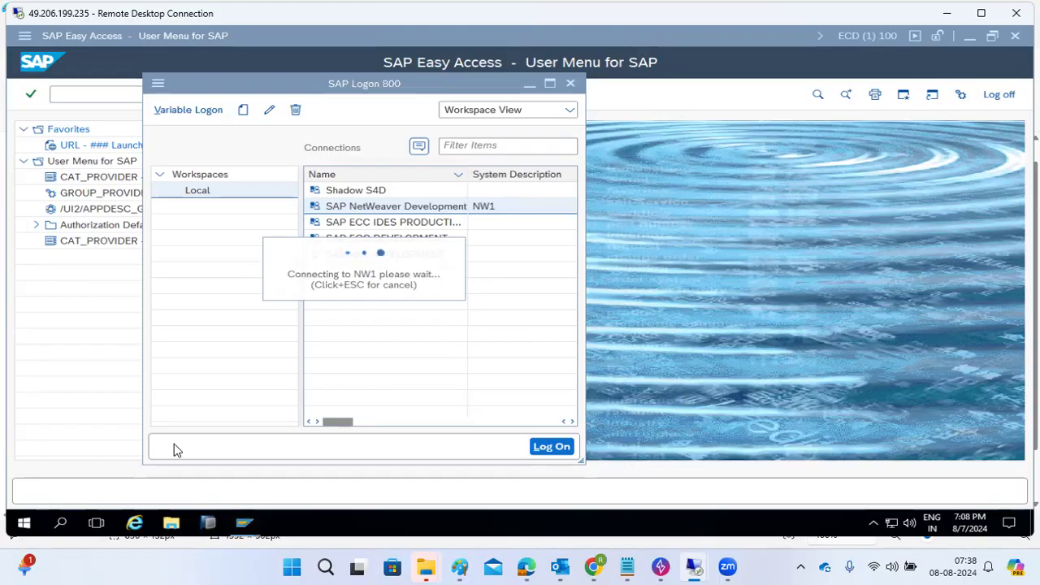
Start Remote Desktop Connection on the remote server and connect to serverpc, entering the account password
left_click(54, 530)
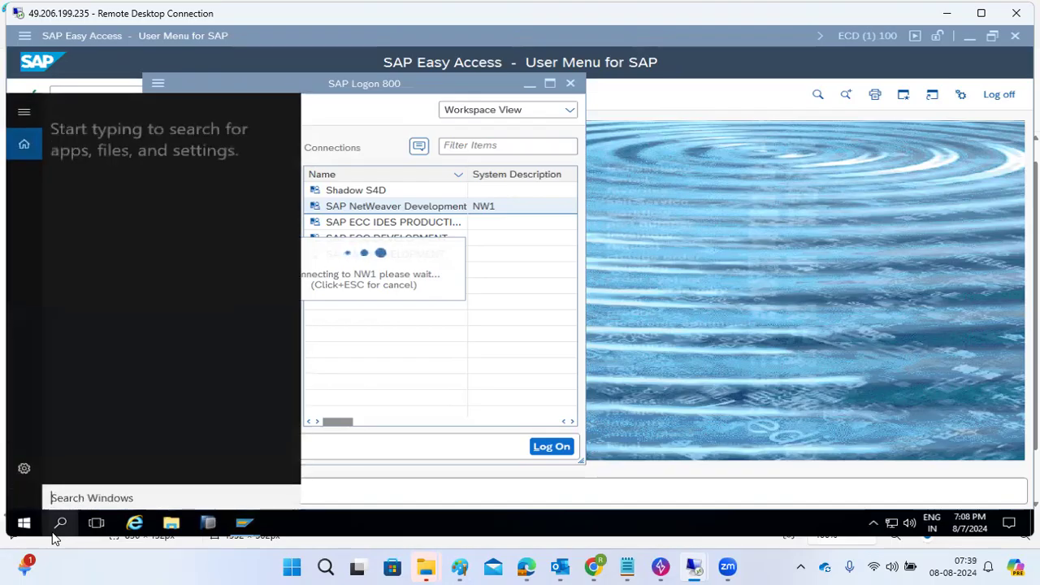
type("mstsc")
key("Return")
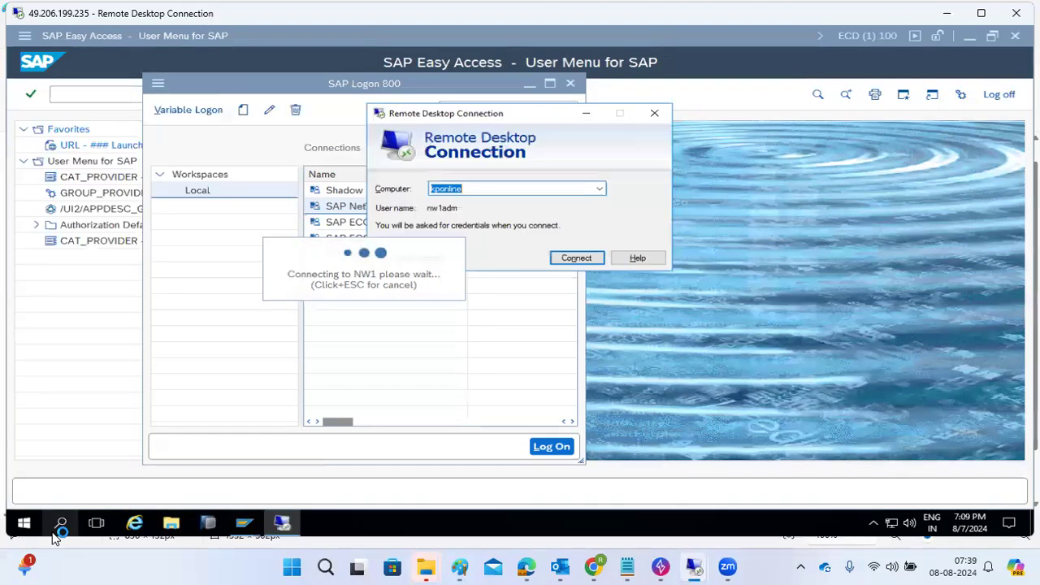
left_click(599, 188)
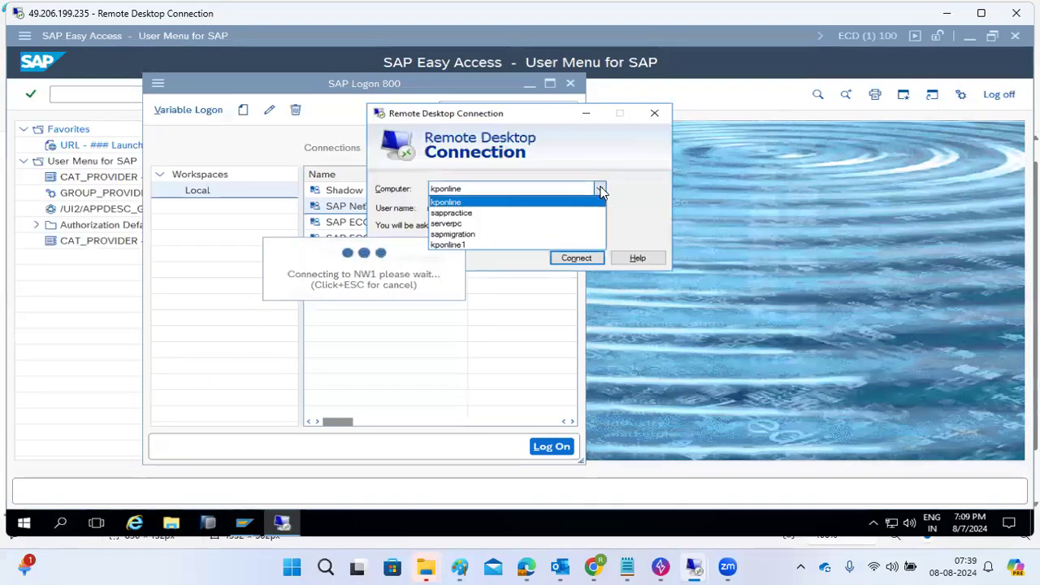
left_click(472, 223)
left_click(577, 258)
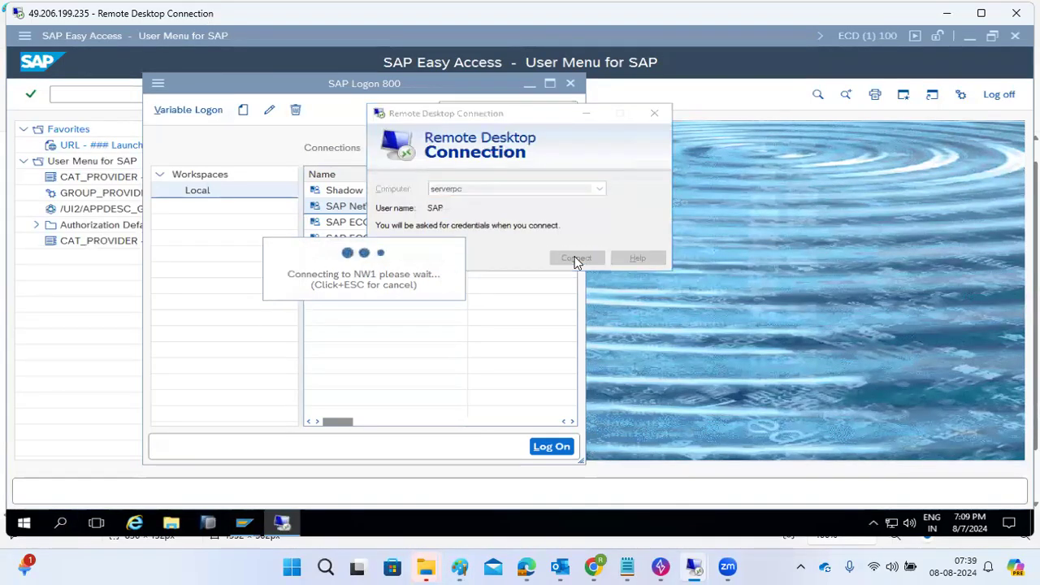
left_click(544, 281)
type("•")
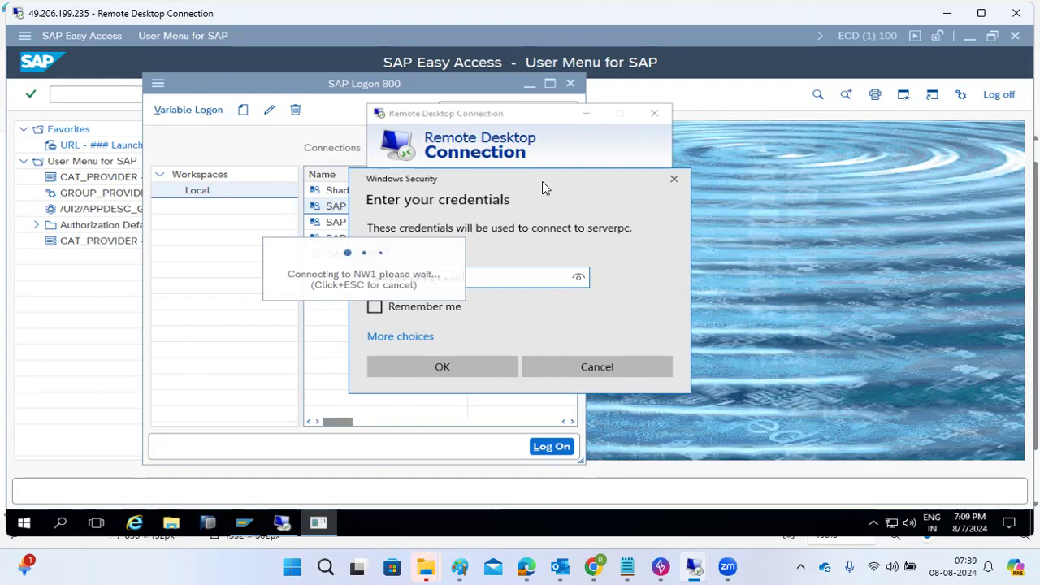
left_click(557, 374)
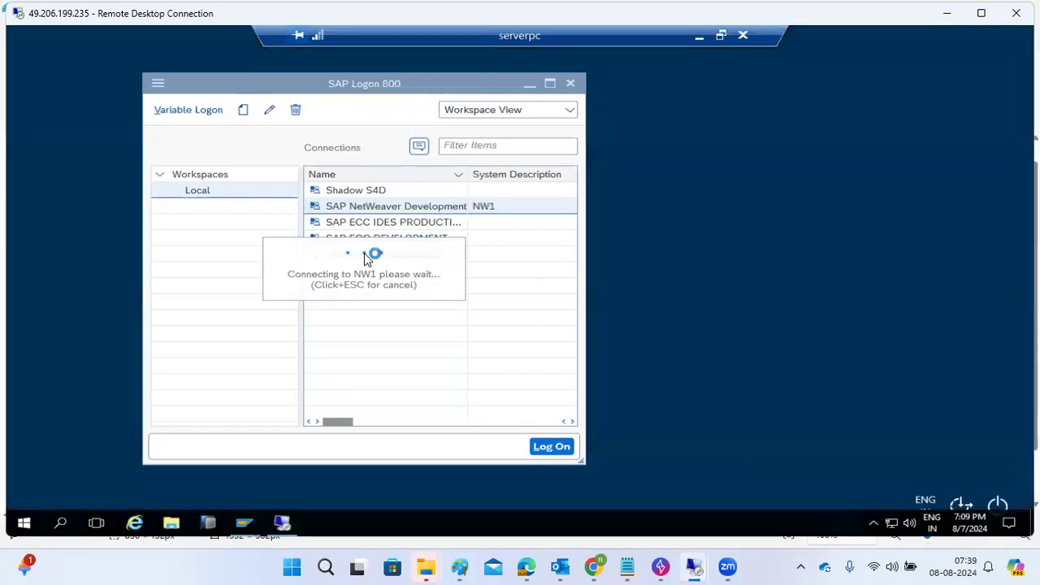
Minimize SAP Logon, open the running kponline virtual machine on serverpc, and bring up its Windows sign-in form
left_click(529, 82)
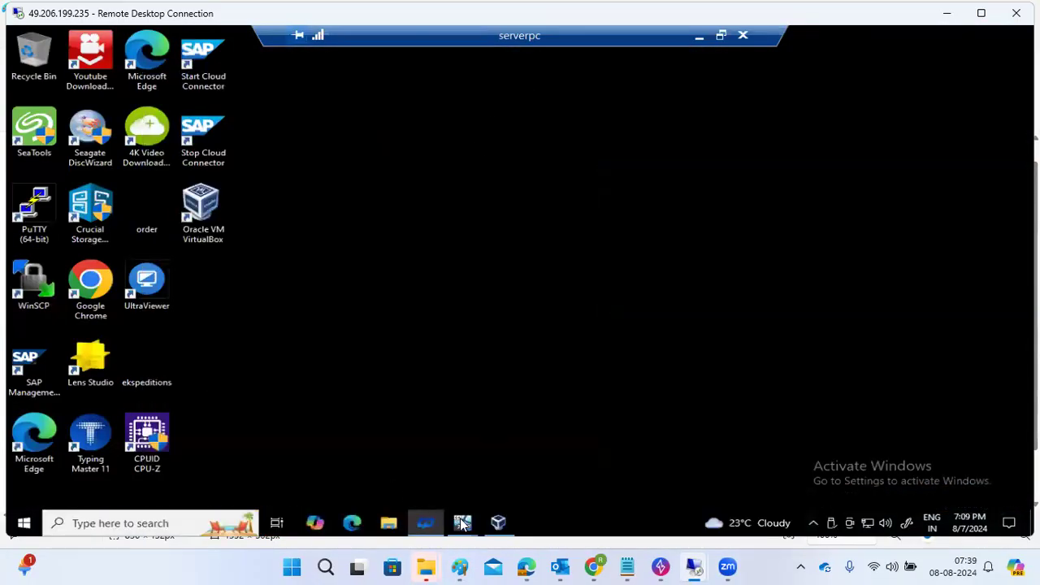
mouse_move(467, 526)
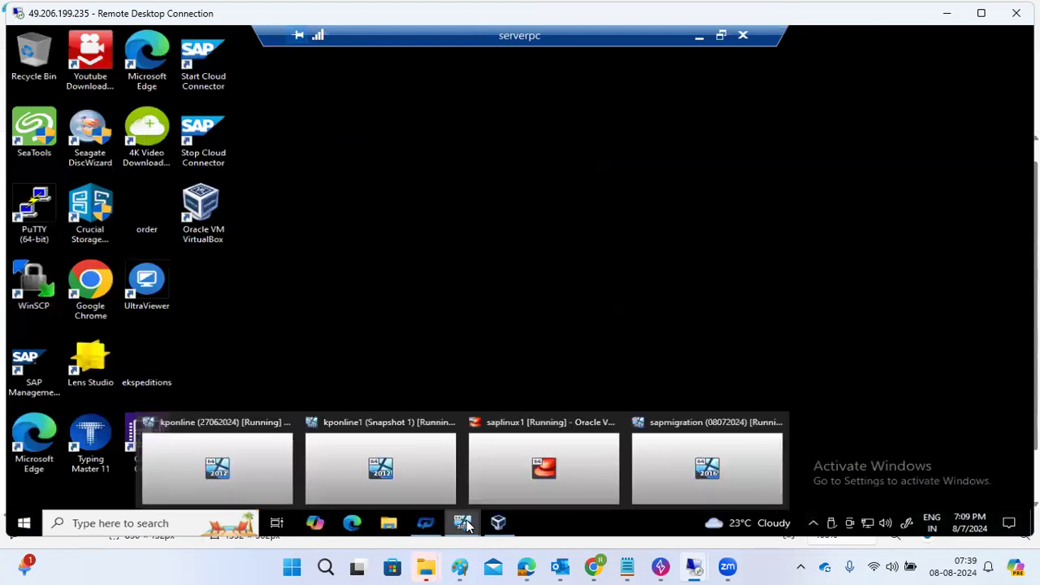
left_click(280, 448)
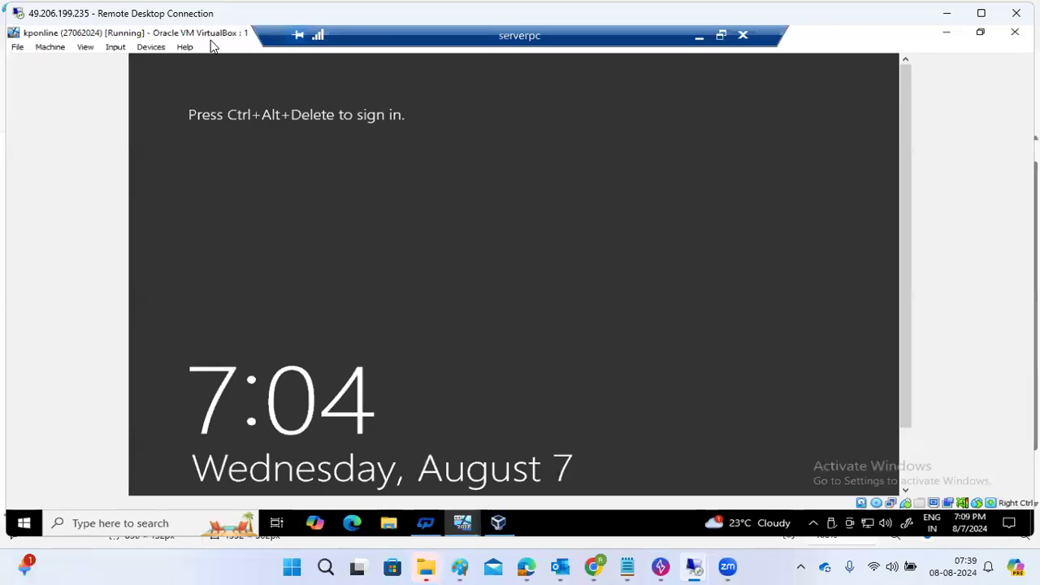
left_click(111, 51)
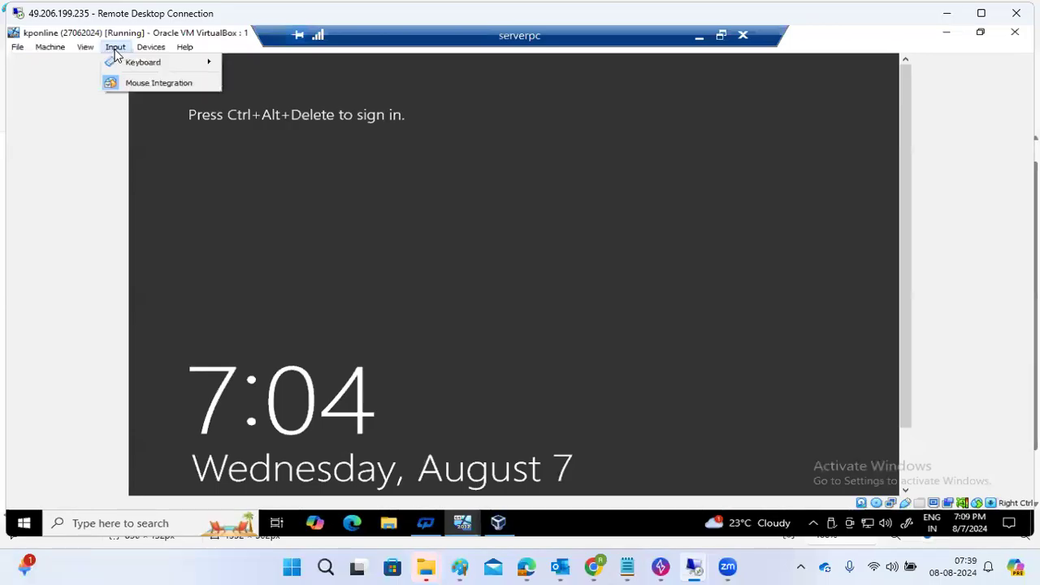
mouse_move(158, 64)
left_click(280, 103)
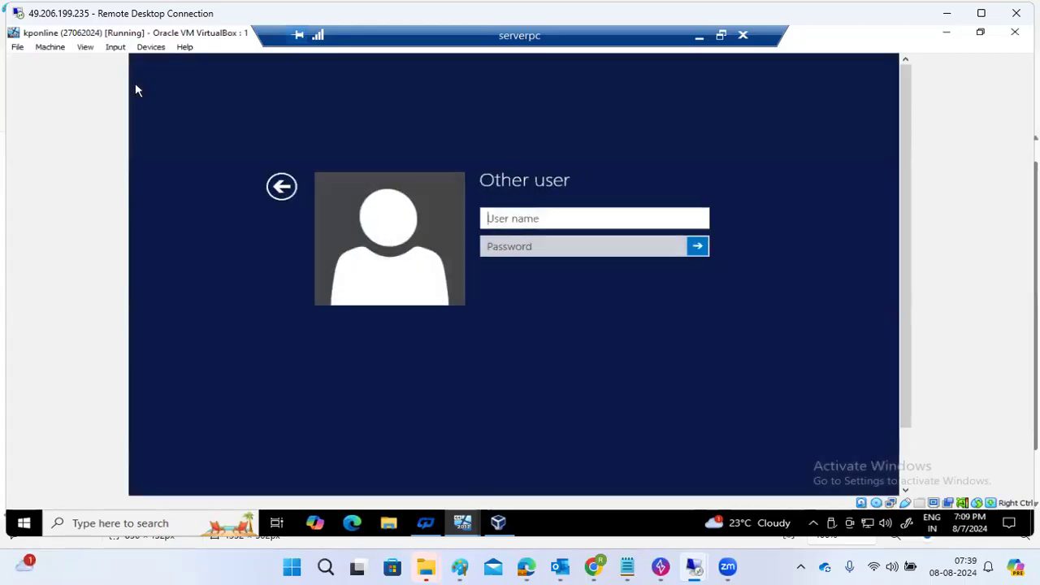
Sign in to the kponline virtual machine as nw1adm with the account password
type("nw1adm")
key("Tab")
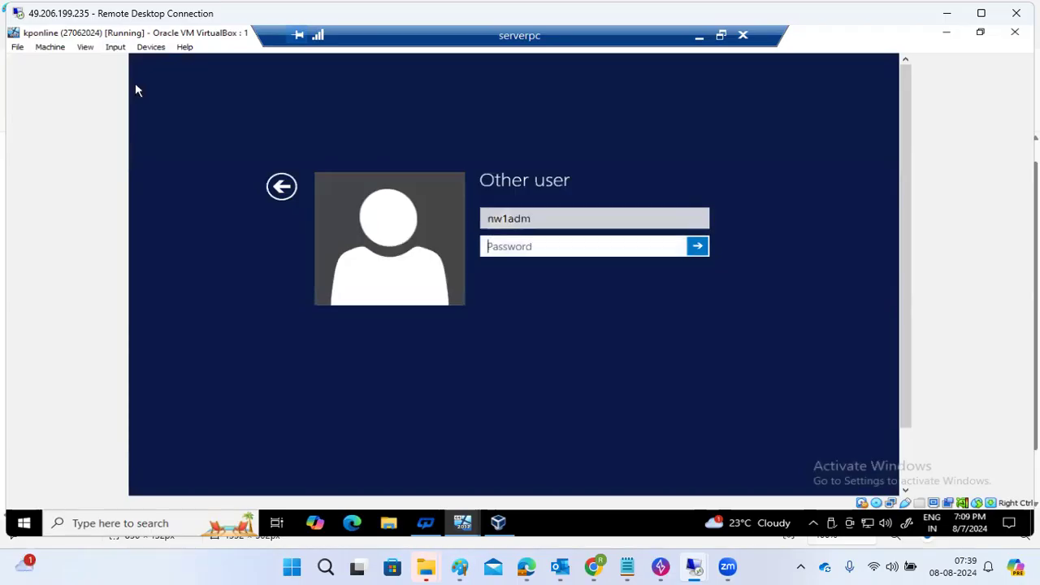
type("**********")
key("Return")
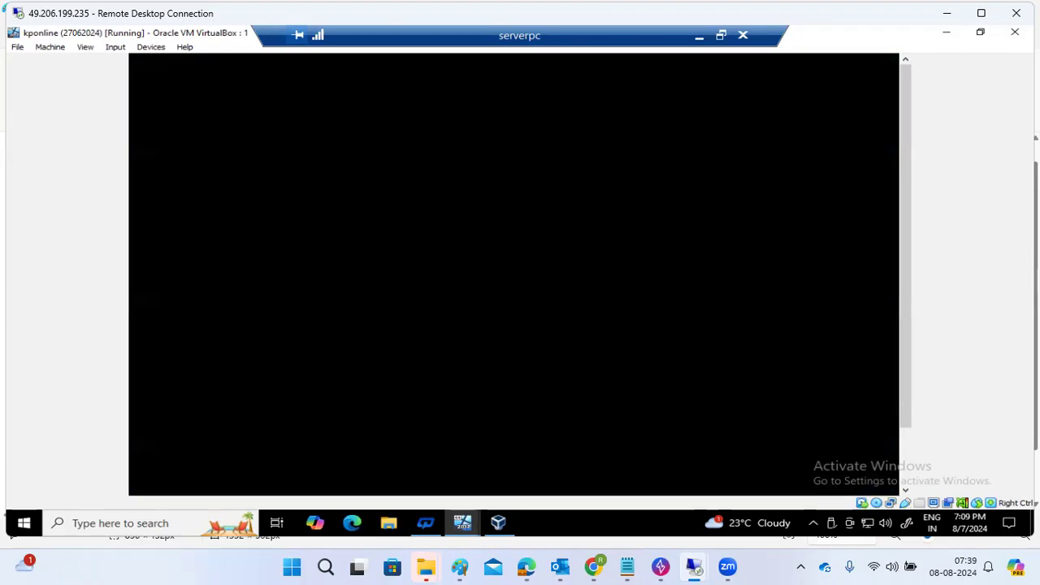
Minimize and reopen the kponline virtual machine window, and check the NW1 process list and instances in the SAP Management Console
left_click(948, 34)
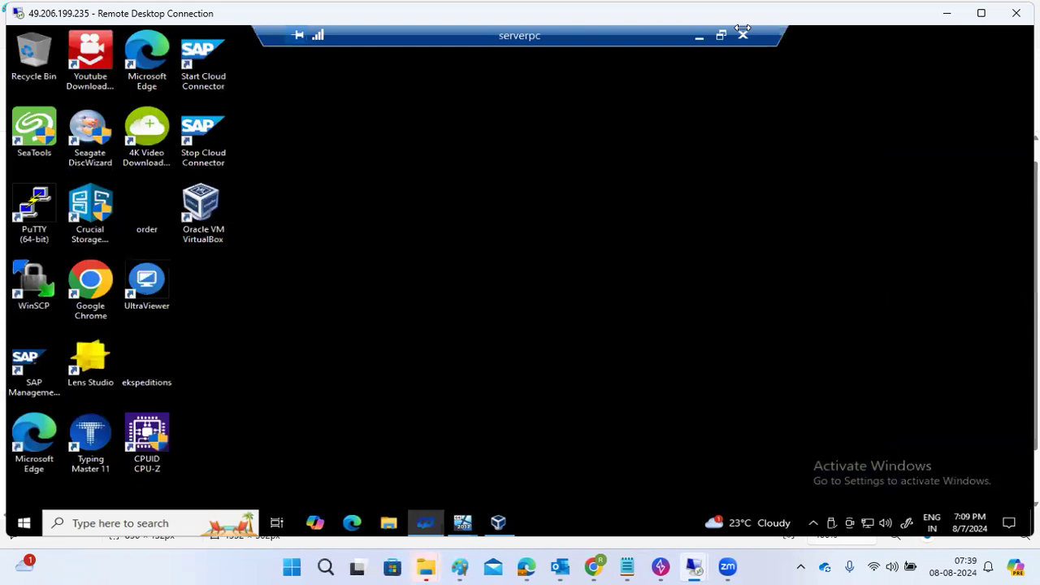
mouse_move(696, 566)
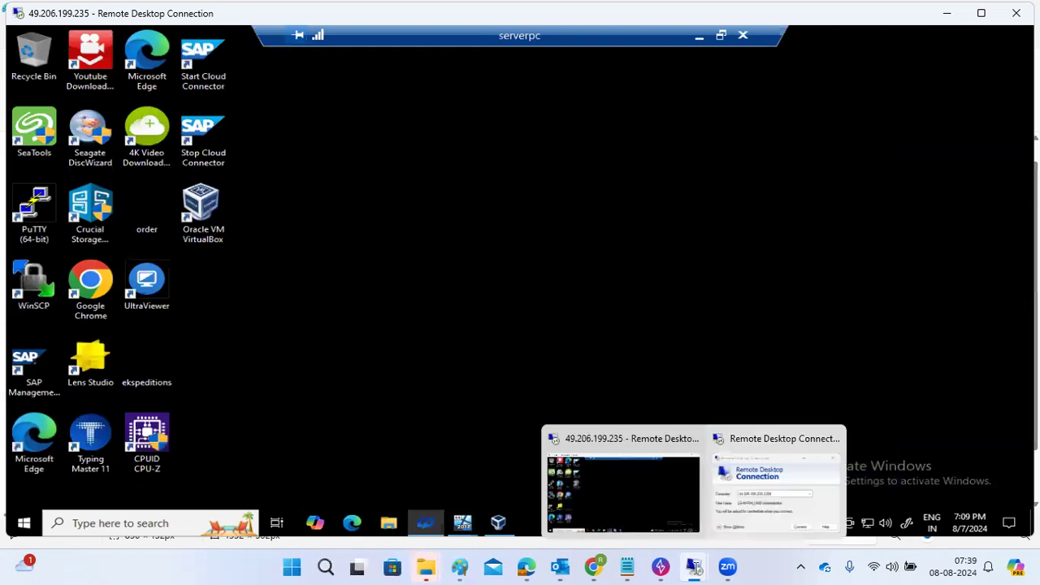
left_click_drag(771, 40, 802, 40)
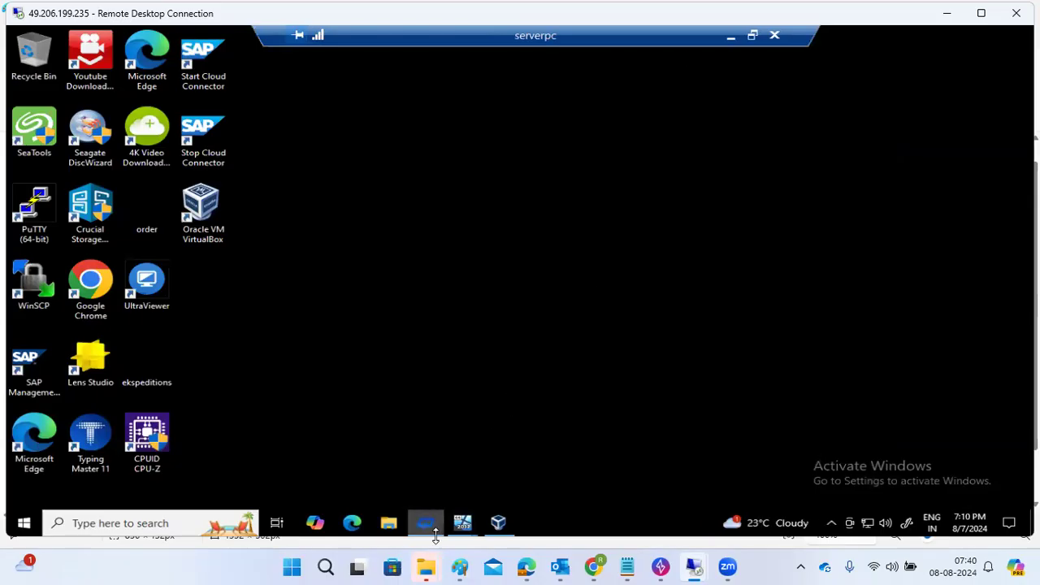
mouse_move(463, 524)
left_click(257, 469)
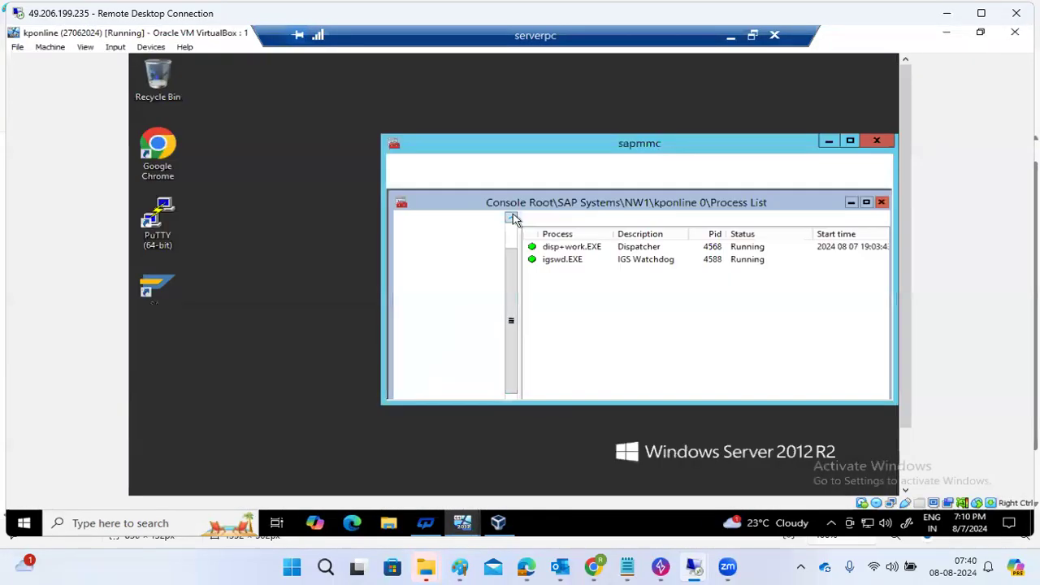
scroll(514, 240, "up", 1)
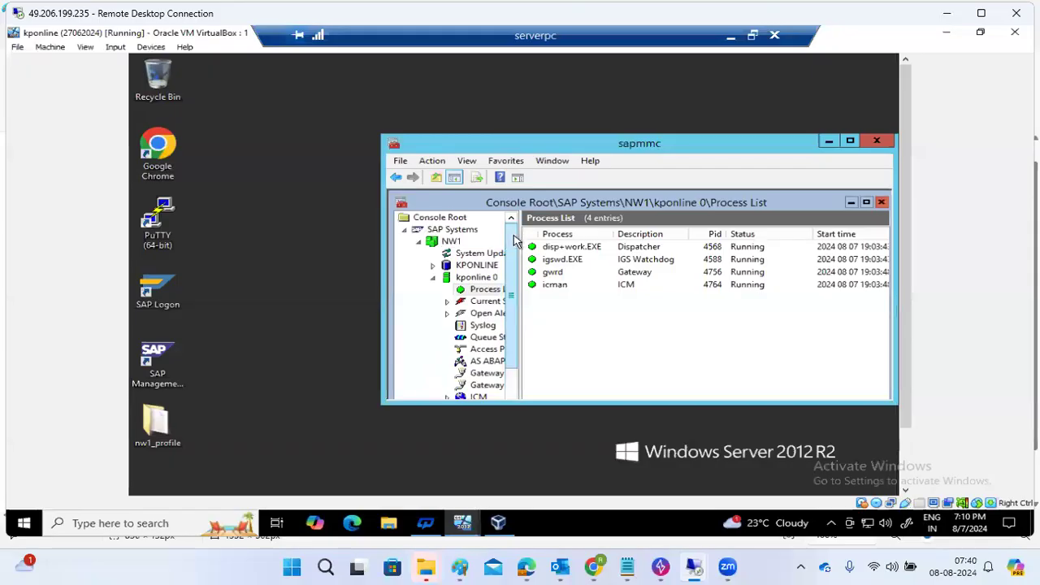
left_click(434, 278)
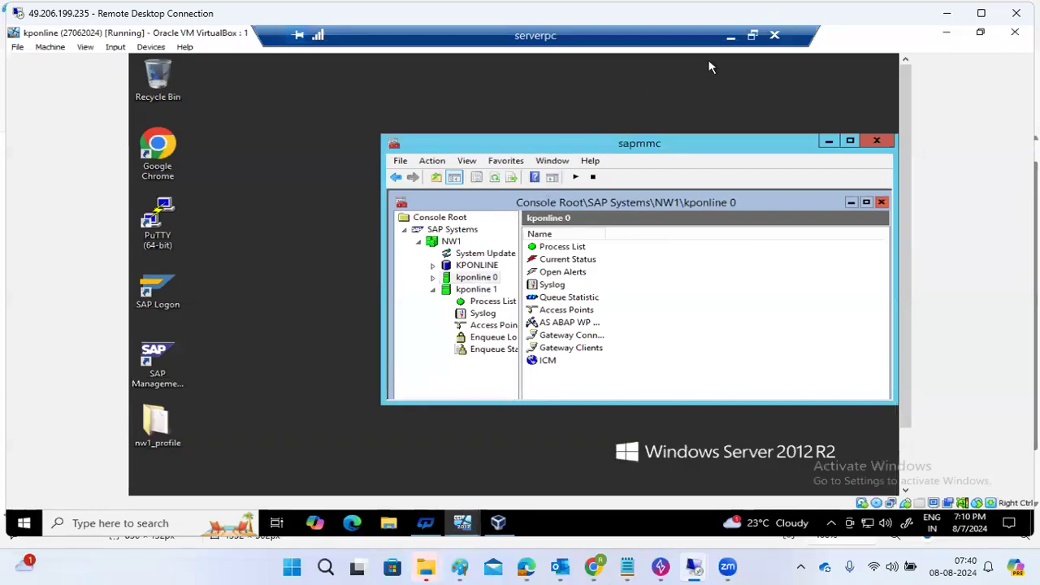
Disconnect the serverpc session and open the SAP NetWeaver Development (NW1) connection from SAP Logon
left_click(775, 35)
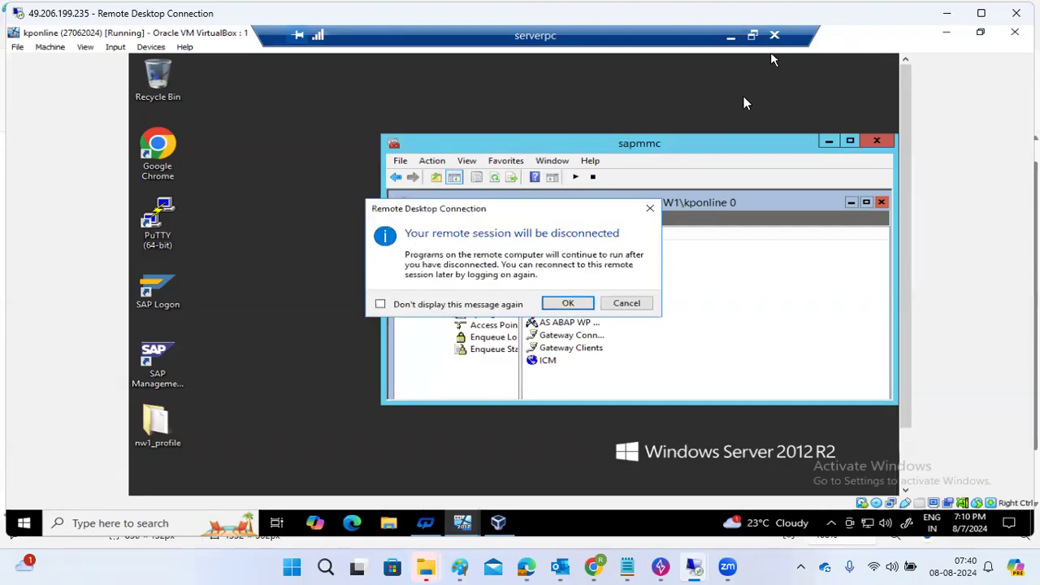
left_click(568, 302)
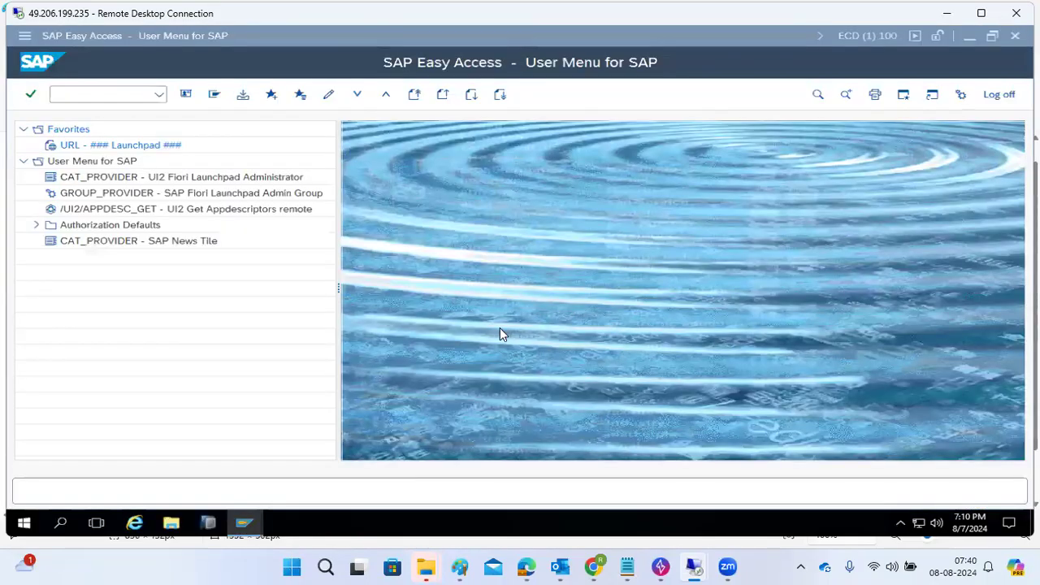
mouse_move(243, 523)
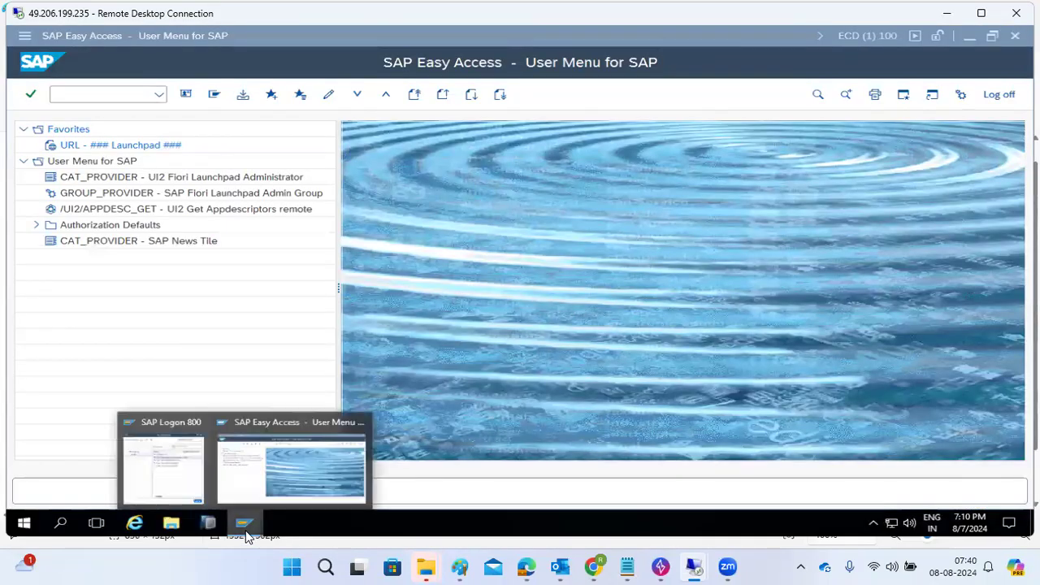
left_click(167, 471)
left_click(361, 209)
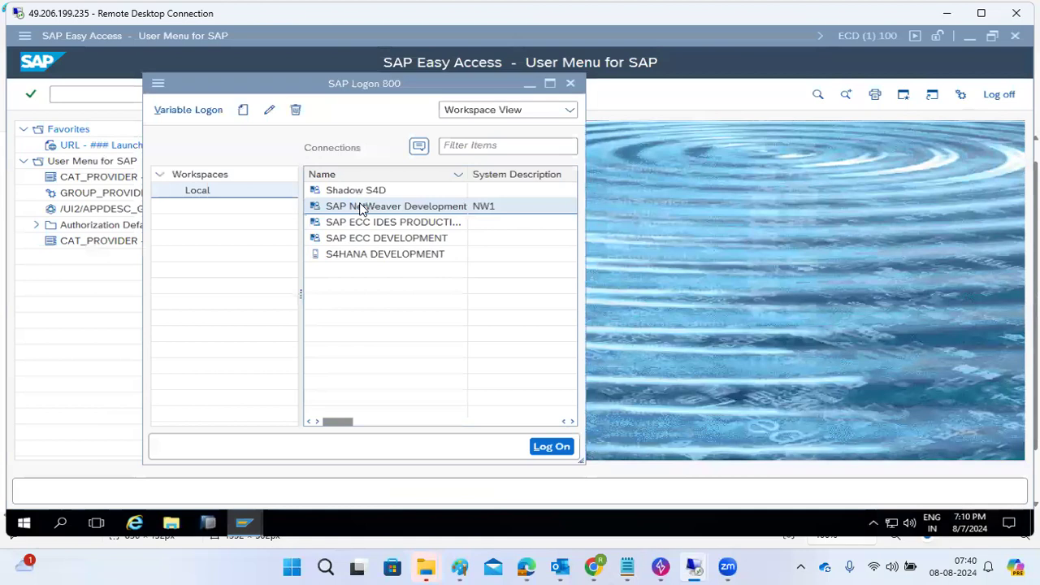
double_click(362, 209)
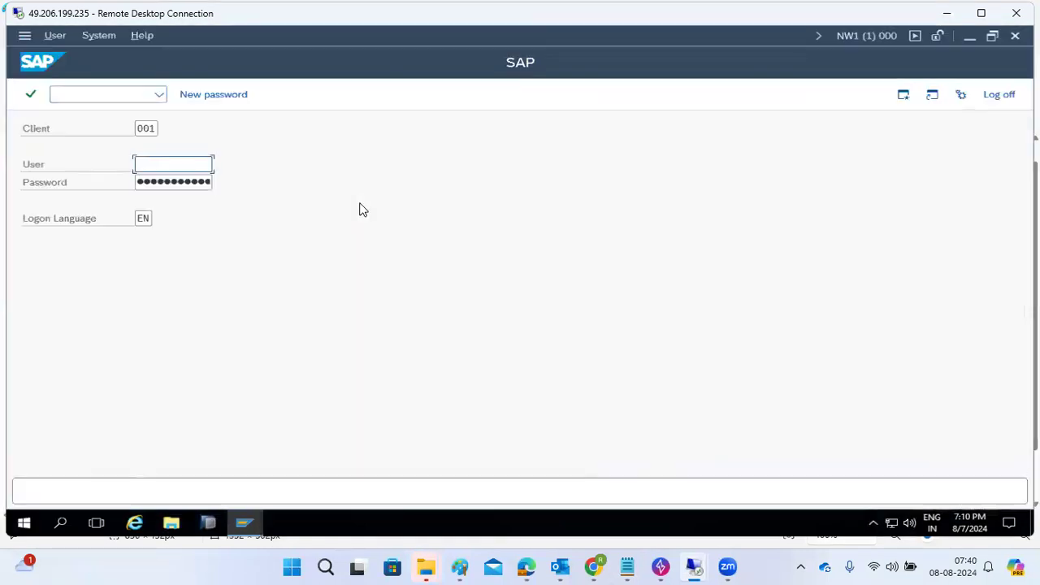
Log on to NW1 client 001 as user basis, entering the account password, and bring up the SAP Easy Access window
type("basis")
key("Tab")
type("•••••••••")
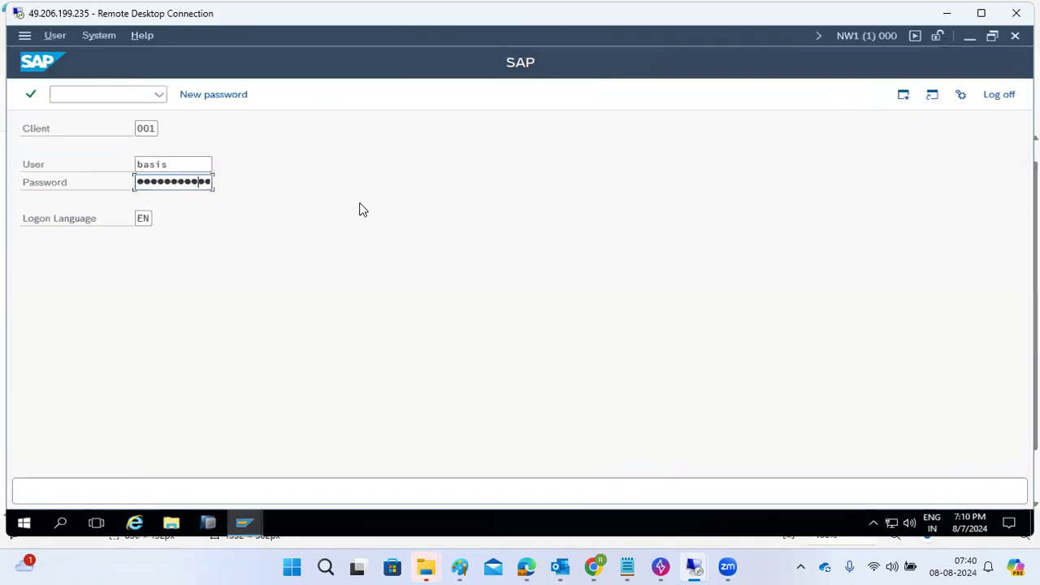
key("Return")
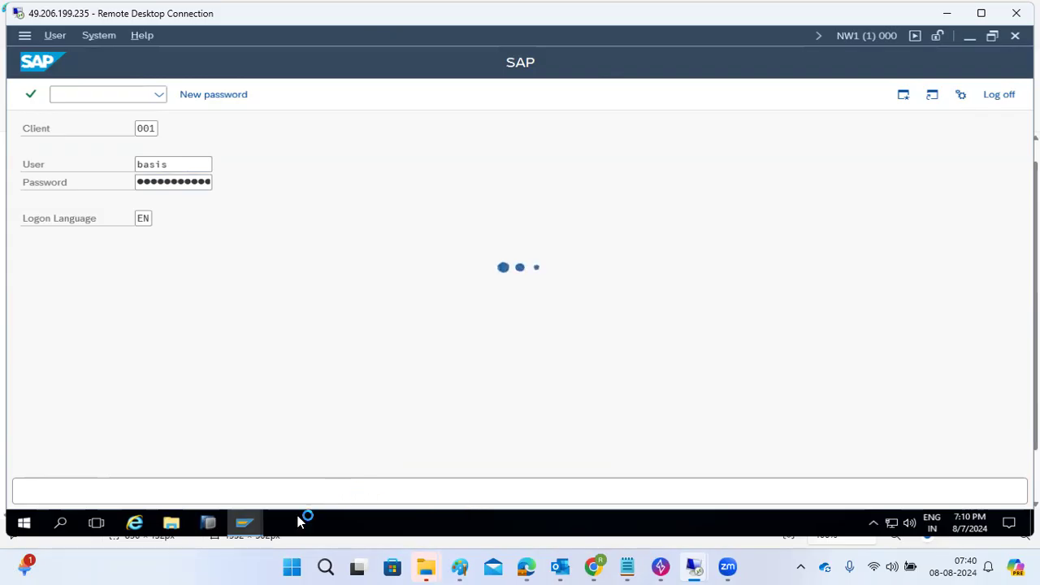
mouse_move(254, 522)
left_click(237, 489)
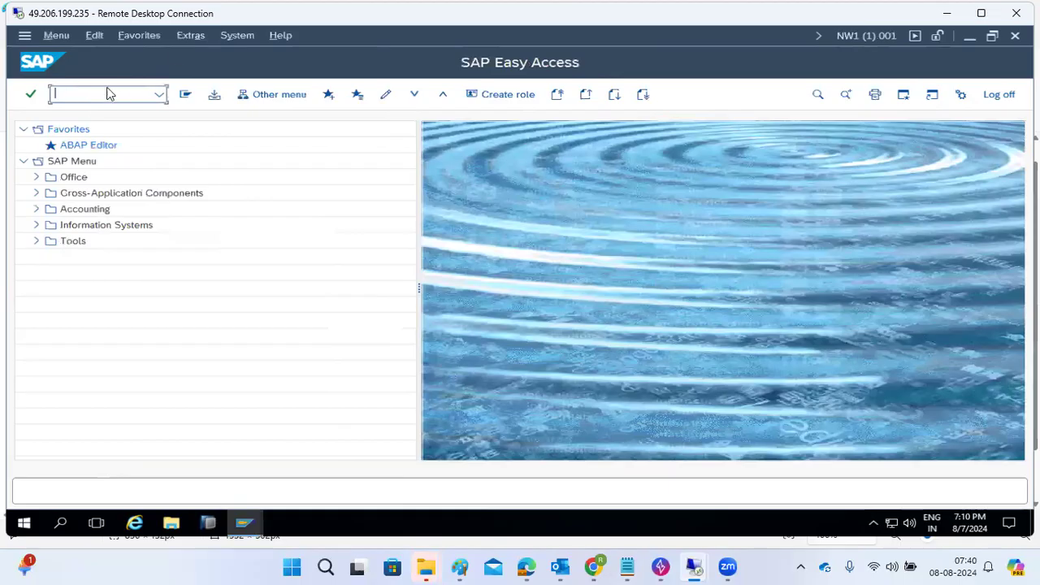
Run transaction SM51 and display the release notes of instance kponline_NW1_00 to check its kernel patch information
type("sm51")
key("Return")
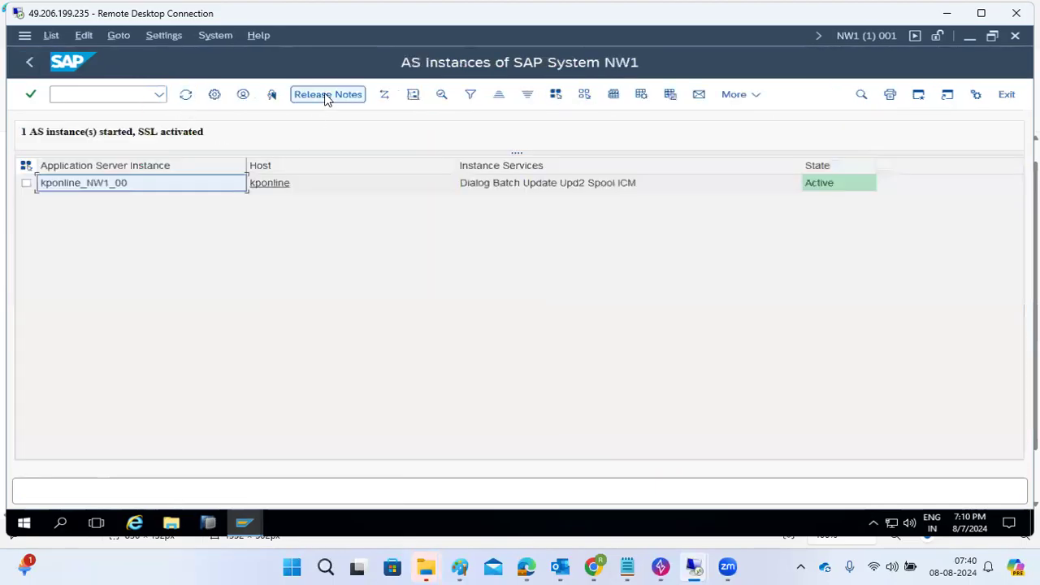
left_click(325, 96)
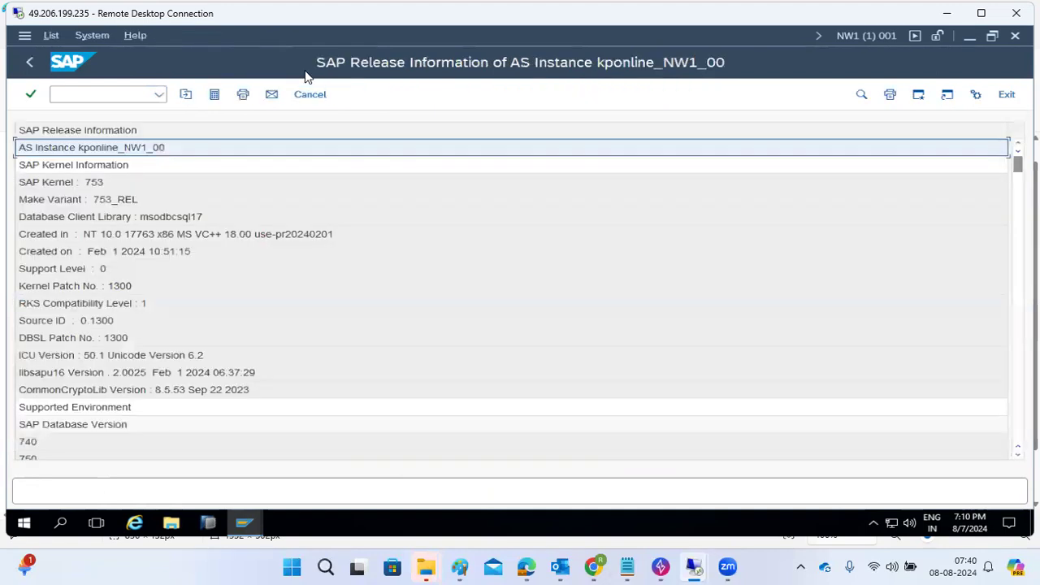
Check the SAP kernel release and the DBSL patch number in the release information of instance kponline_NW1_00
left_click(122, 339)
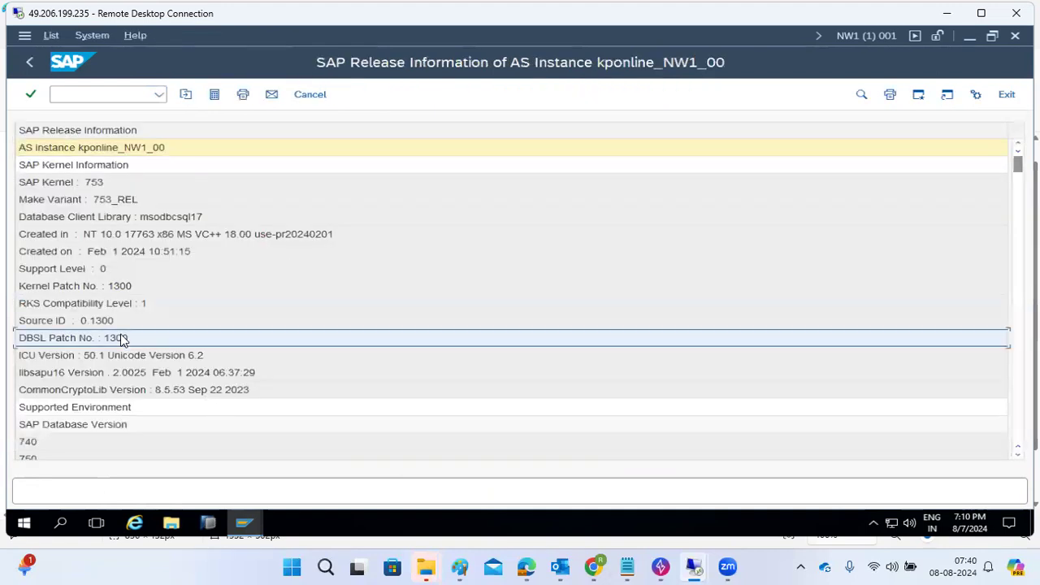
left_click(98, 185)
left_click(132, 341)
Run transaction ST22, review the list of today's ABAP runtime errors, and return to the selection screen
left_click(86, 96)
type("/")
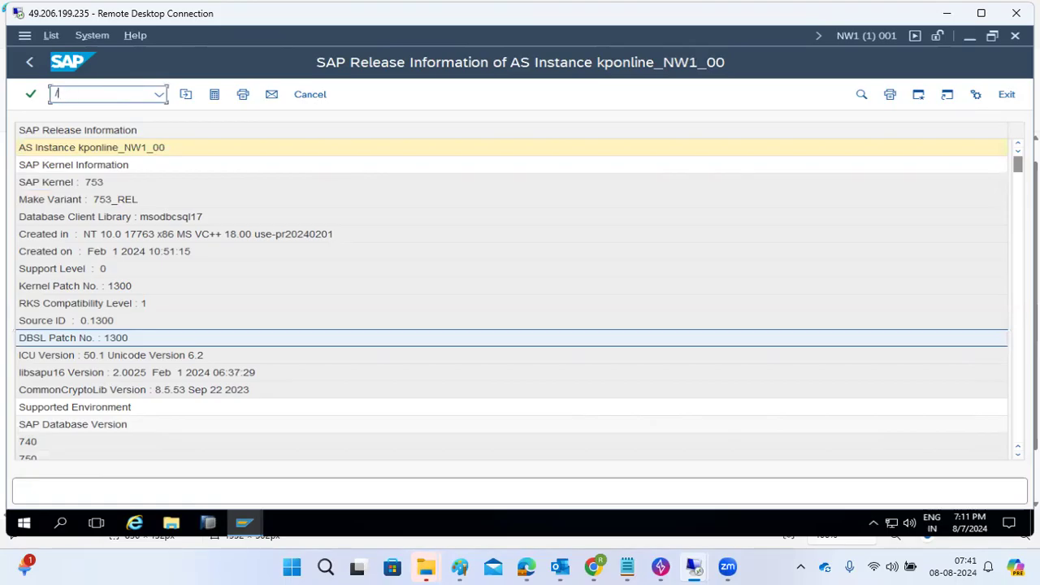
type("nst22")
key("Return")
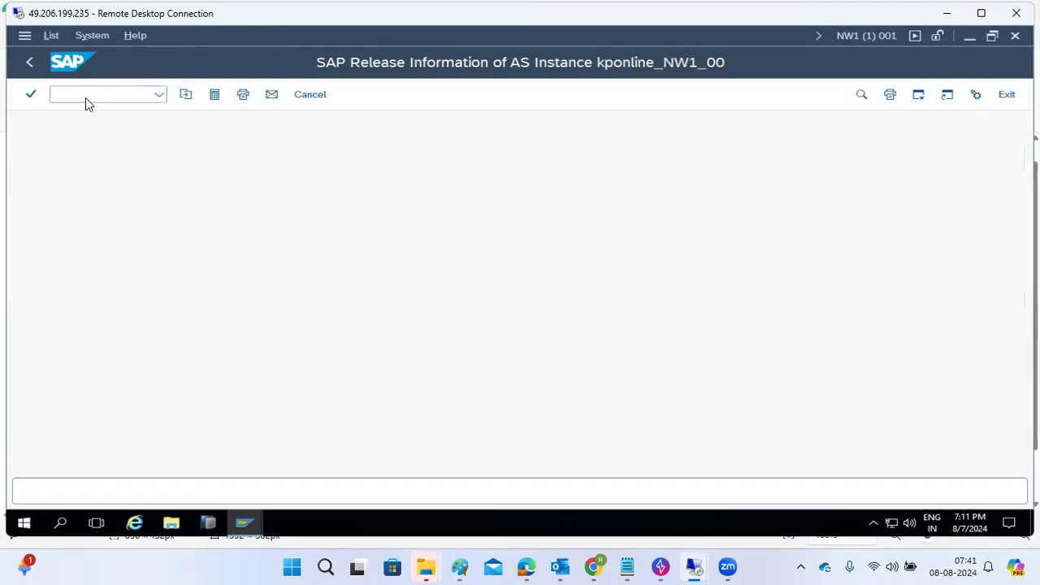
left_click(251, 164)
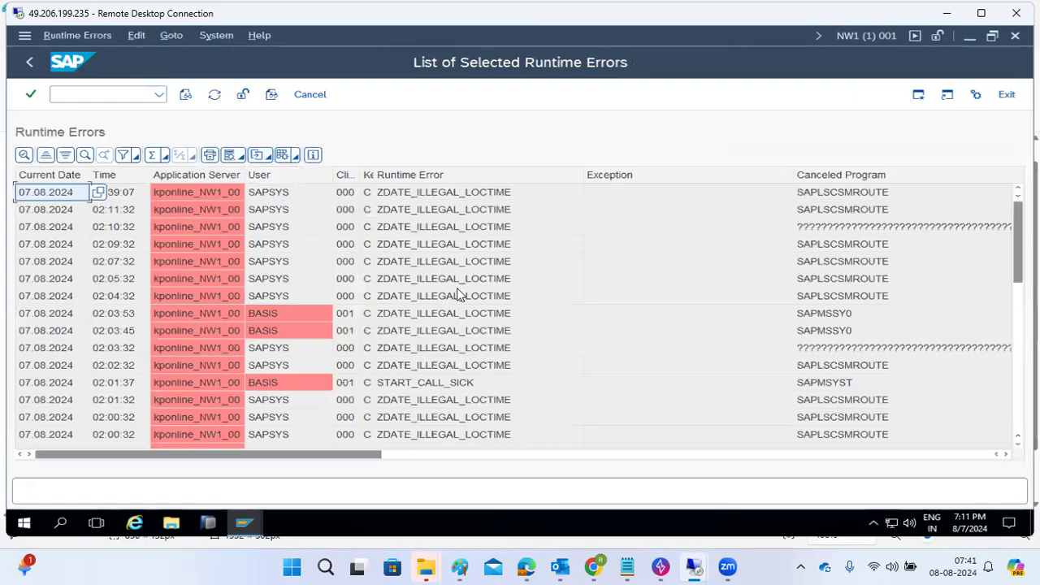
left_click(30, 62)
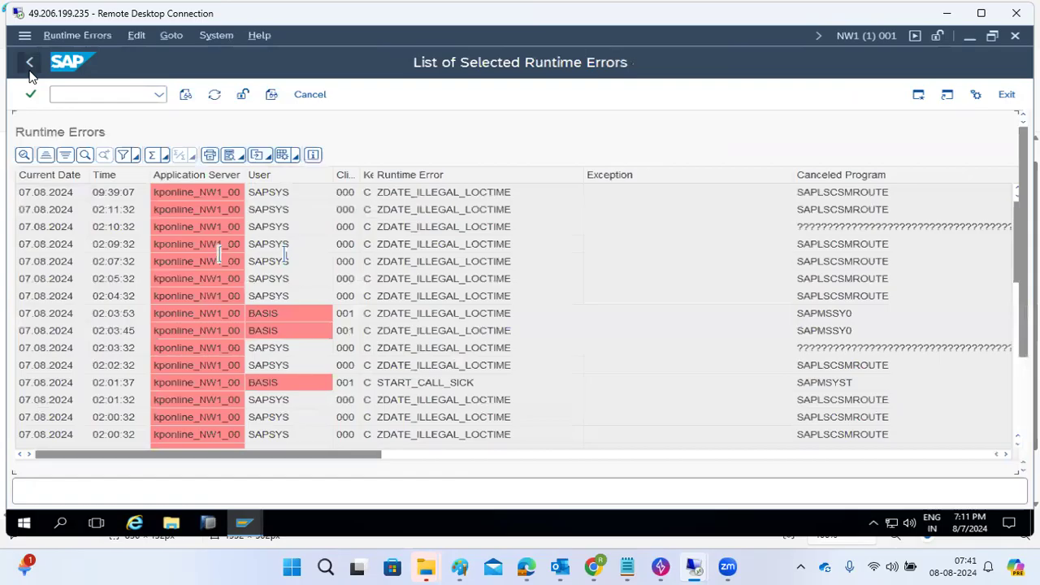
Open the system log transaction, display the syslog messages of instance kponline_NW1_00 down to the latest entries, and return to its selection screen
left_click(88, 92)
type("/n")
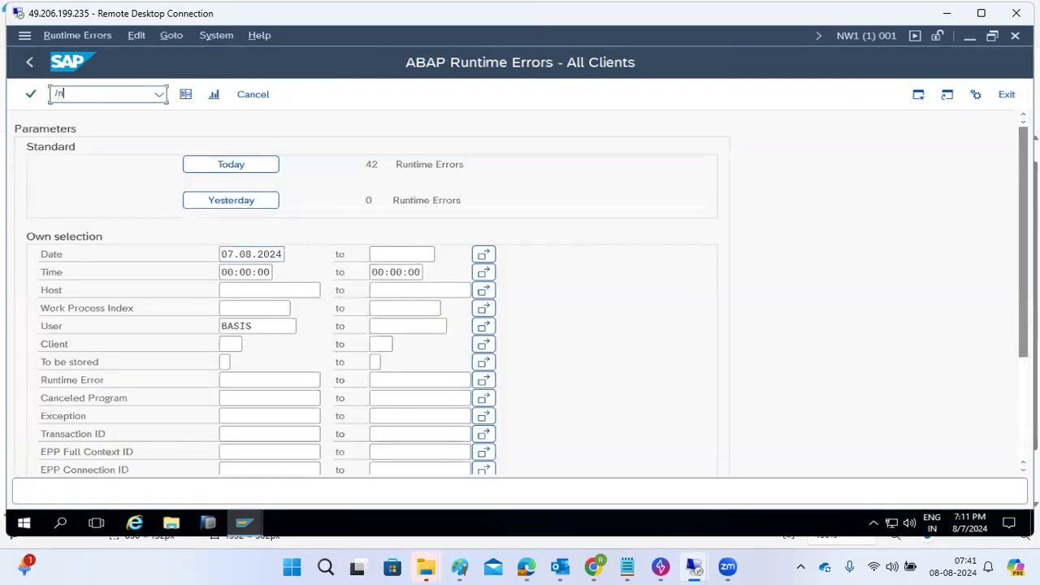
type("1")
key("Return")
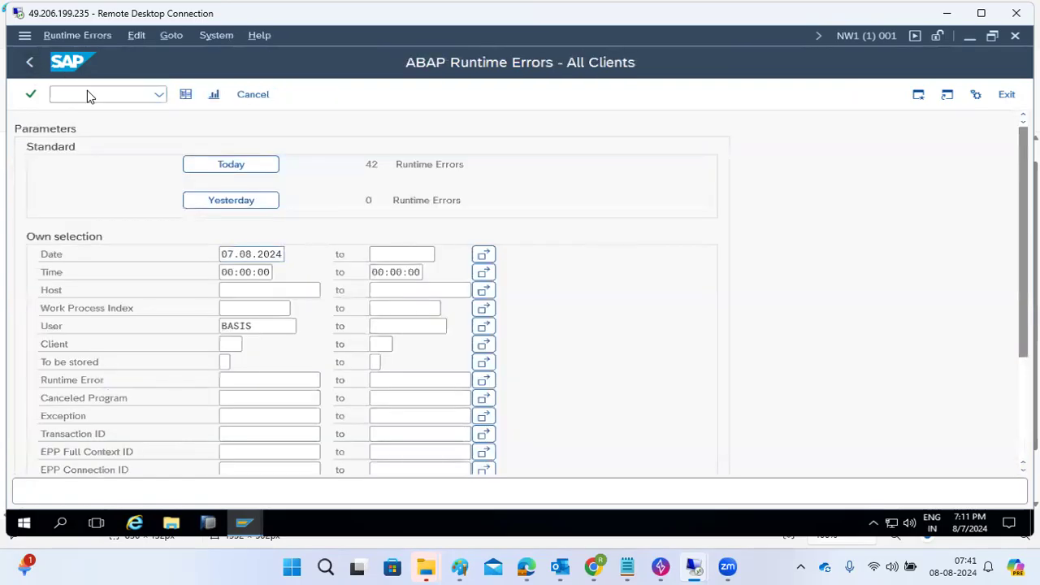
left_click(214, 94)
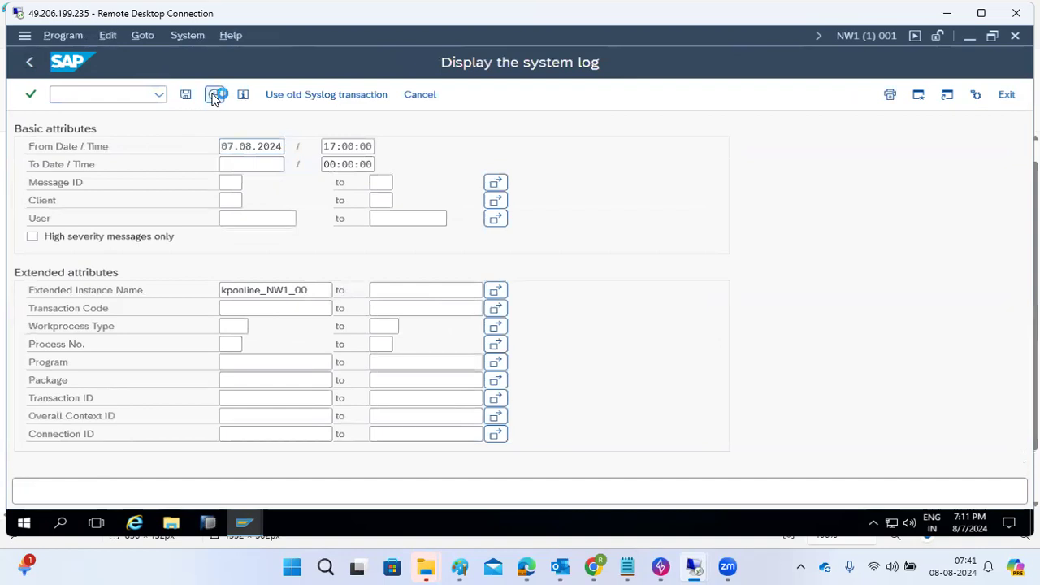
scroll(400, 344, "down", 5)
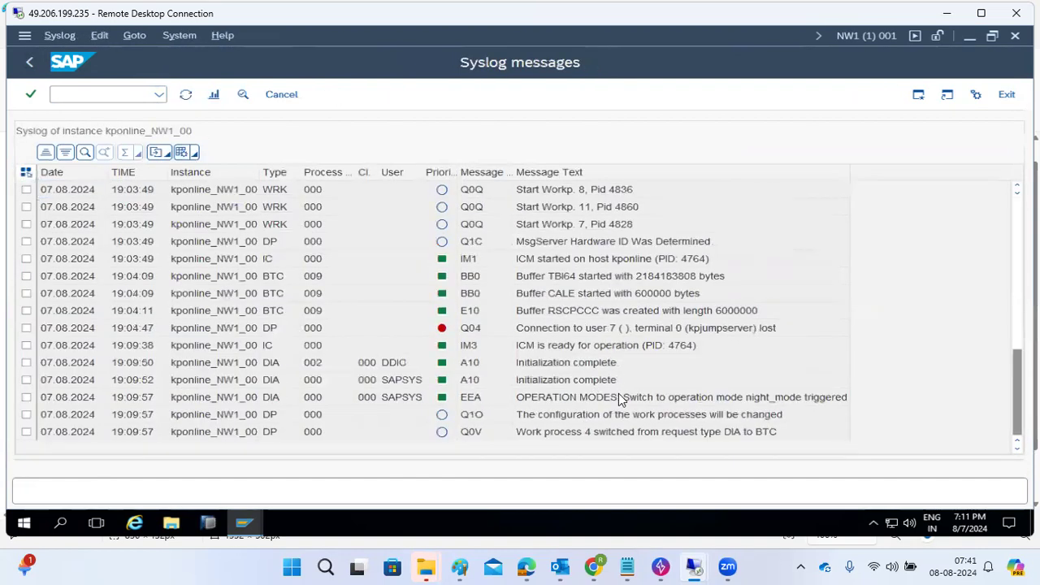
left_click(30, 63)
Run transaction SM50, review the work processes of instance kponline_NW1_00, and return to SAP Easy Access
left_click(87, 97)
type("/nsm50")
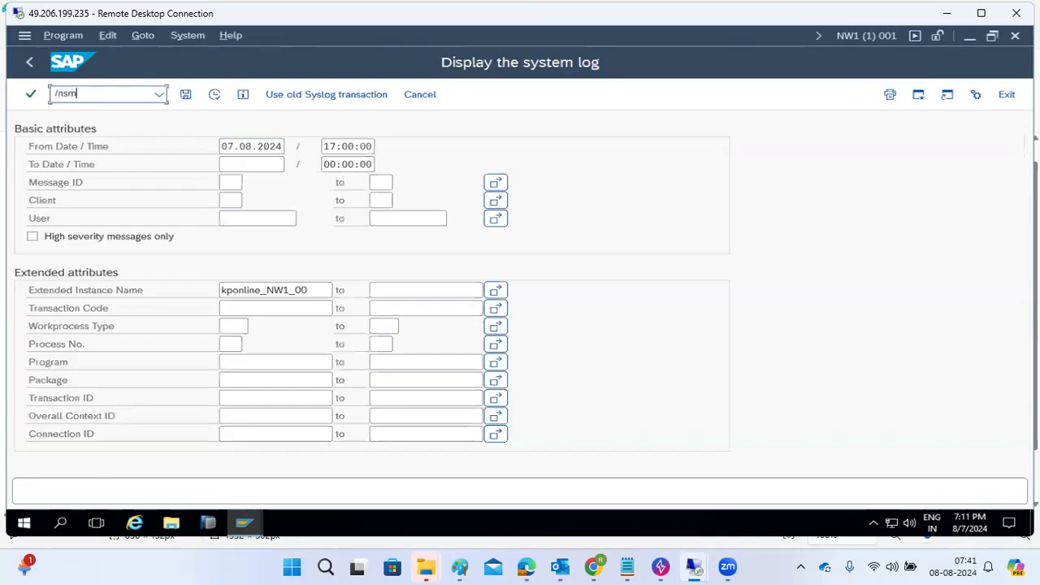
key("Return")
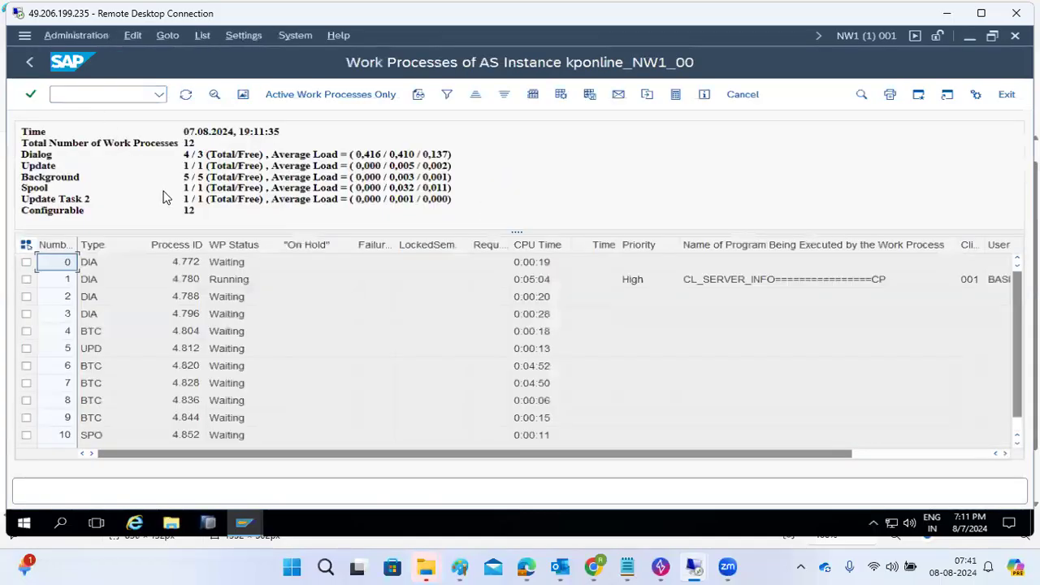
scroll(192, 314, "down", 1)
scroll(203, 336, "up", 1)
left_click(28, 63)
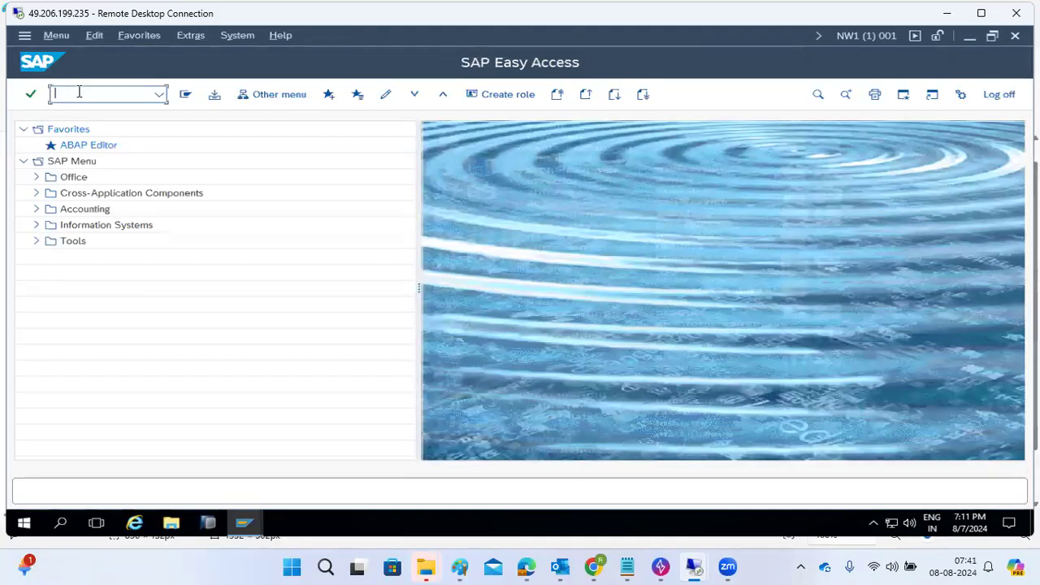
Run transaction SMLG and display the load distribution of the logon groups to check instance kponline_NW1_00
type("/nsmlg")
key("Return")
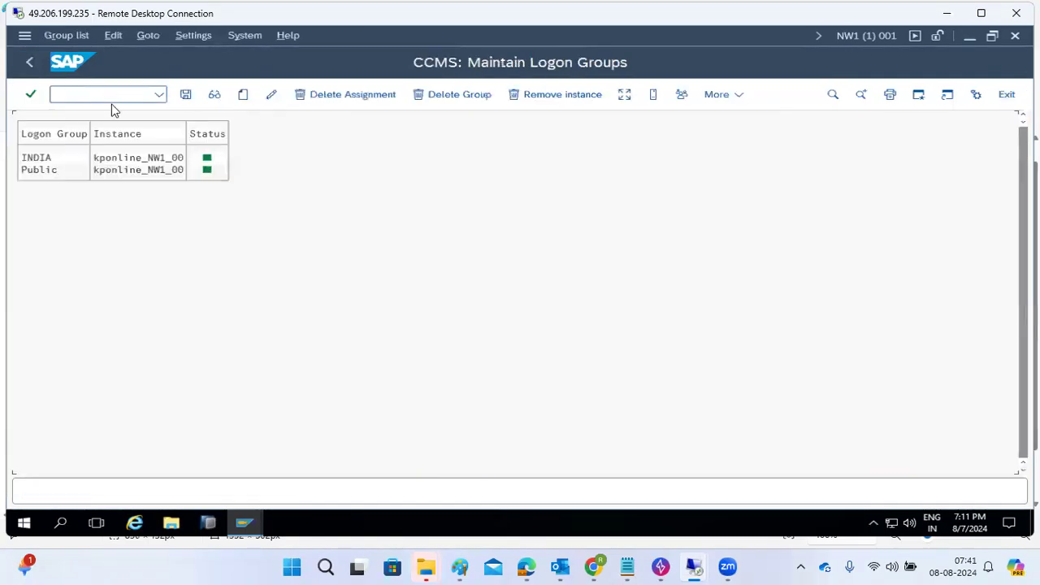
left_click(626, 95)
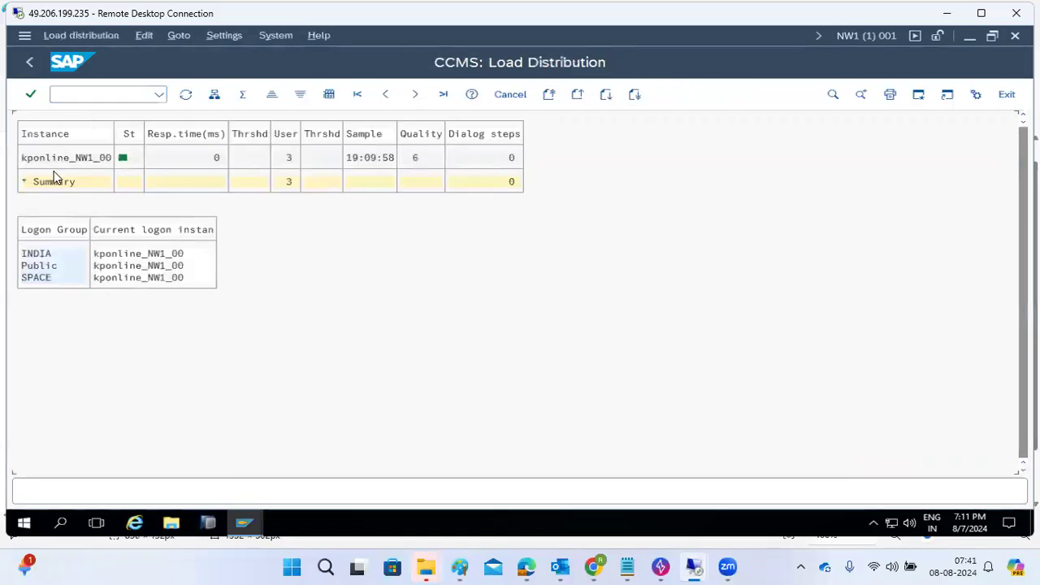
left_click(72, 158)
Log off from NW1 with the command /nex and close SAP Logon
left_click(86, 94)
type("/nex")
key("Return")
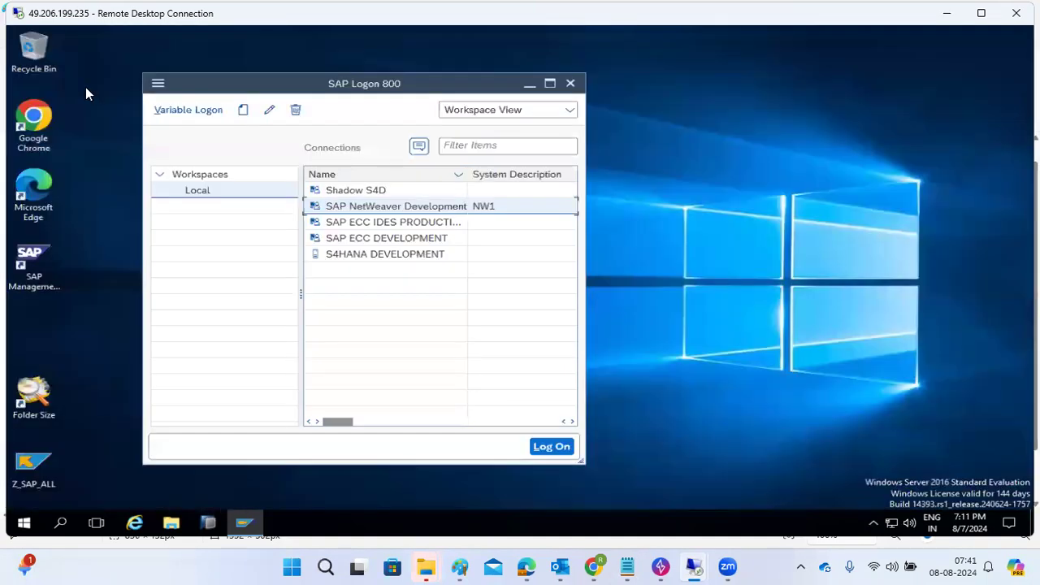
left_click(569, 83)
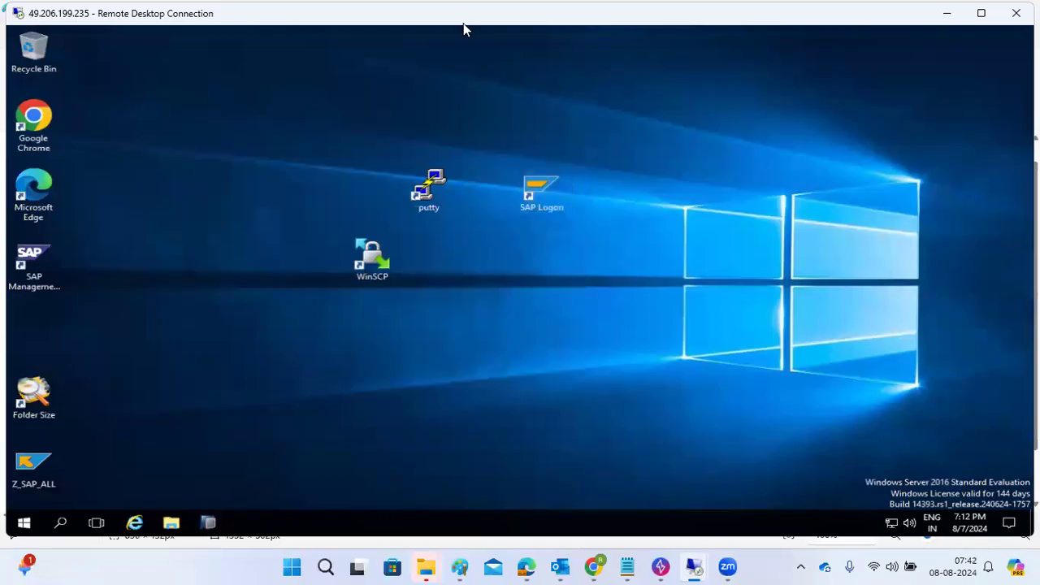